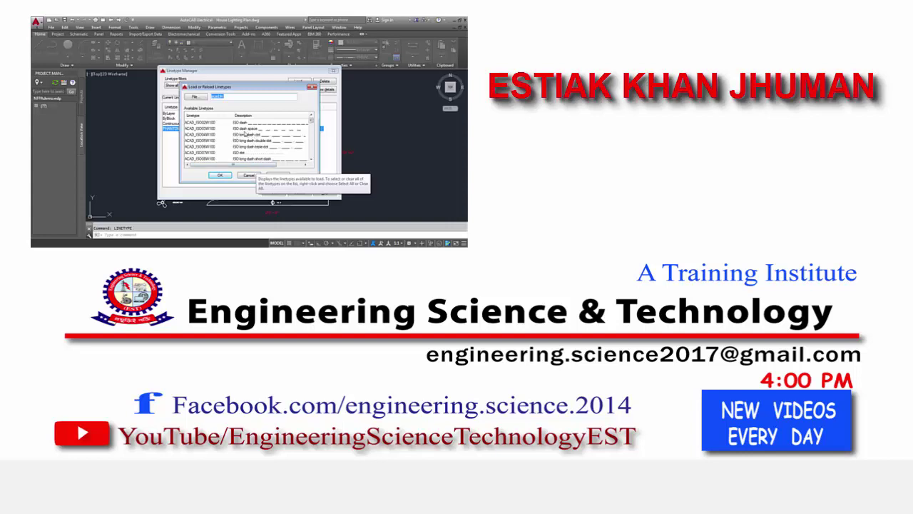
# Load the ACAD_ISO02W100 dashed linetype and close the Linetype Manager
pyautogui.click(241, 123)
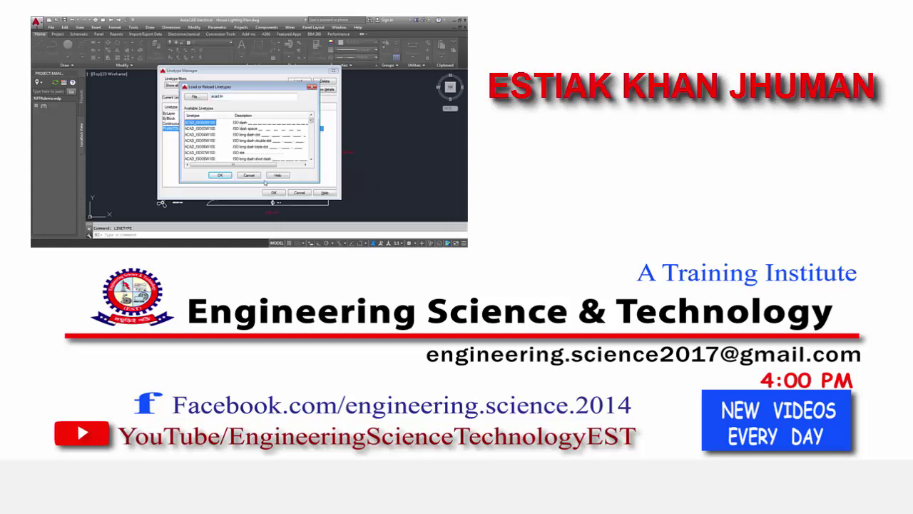
pyautogui.click(221, 176)
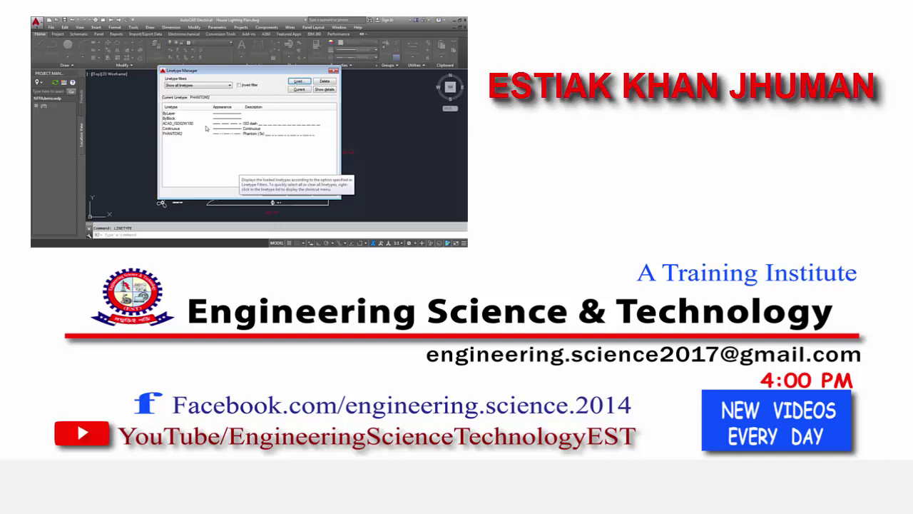
pyautogui.click(204, 123)
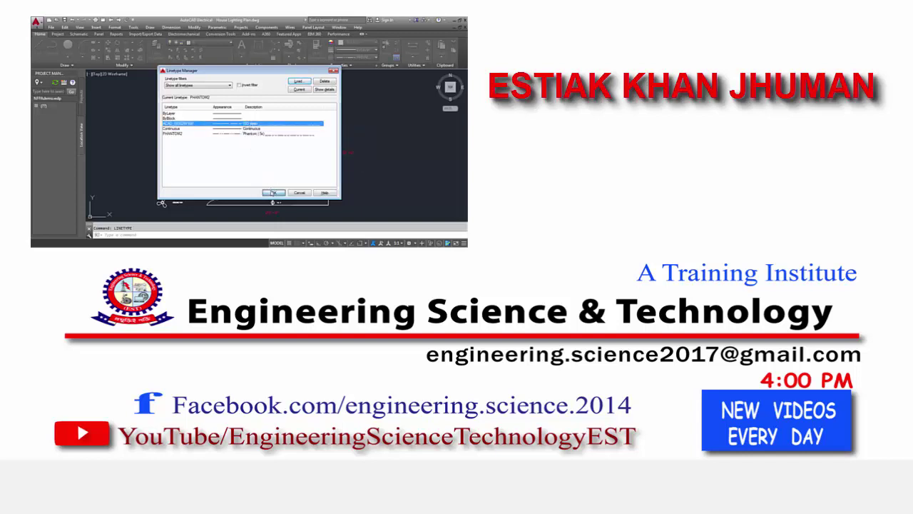
pyautogui.click(273, 193)
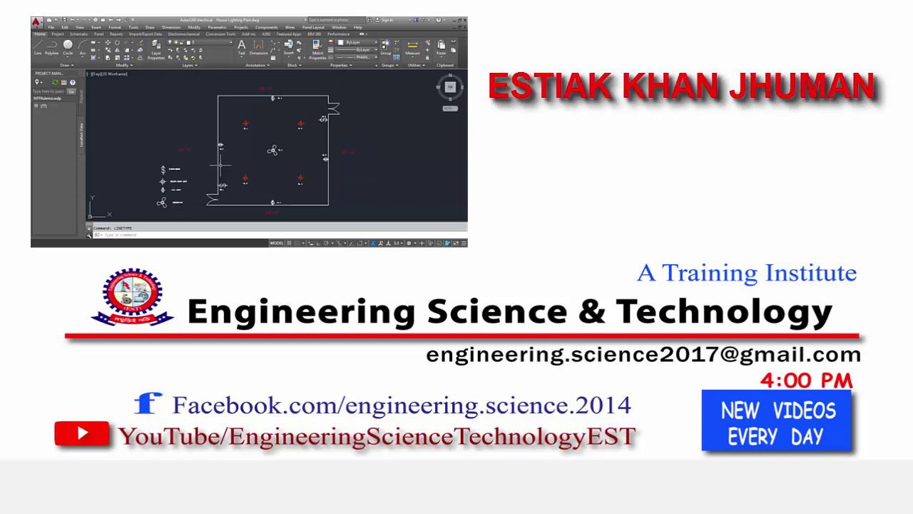
# Delete the trial diagonal line and reopen the Linetype Manager with LINETYPE
pyautogui.write('l')
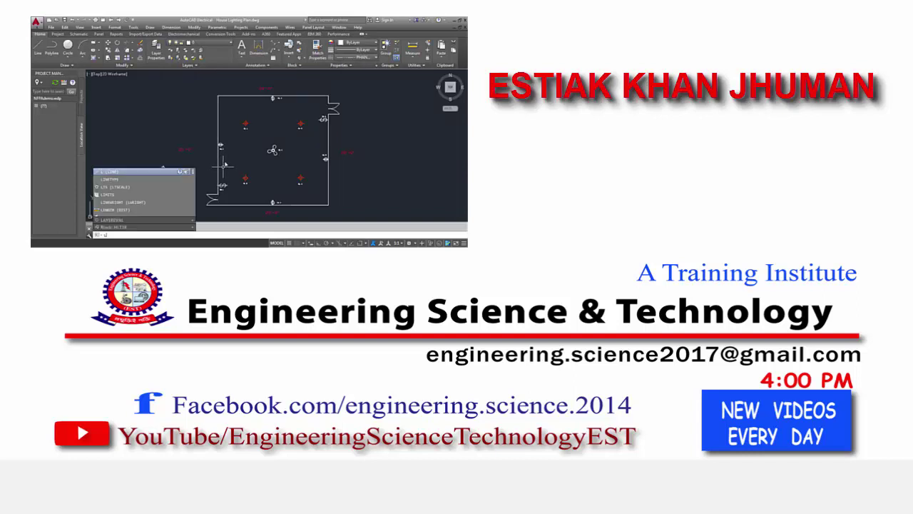
pyautogui.press('Return')
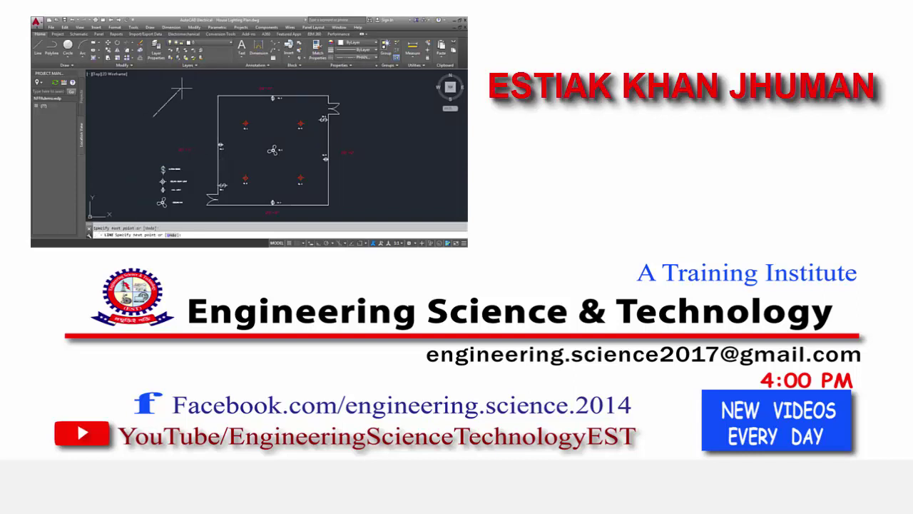
pyautogui.scroll(3, 175, 92)
pyautogui.scroll(1, 164, 100)
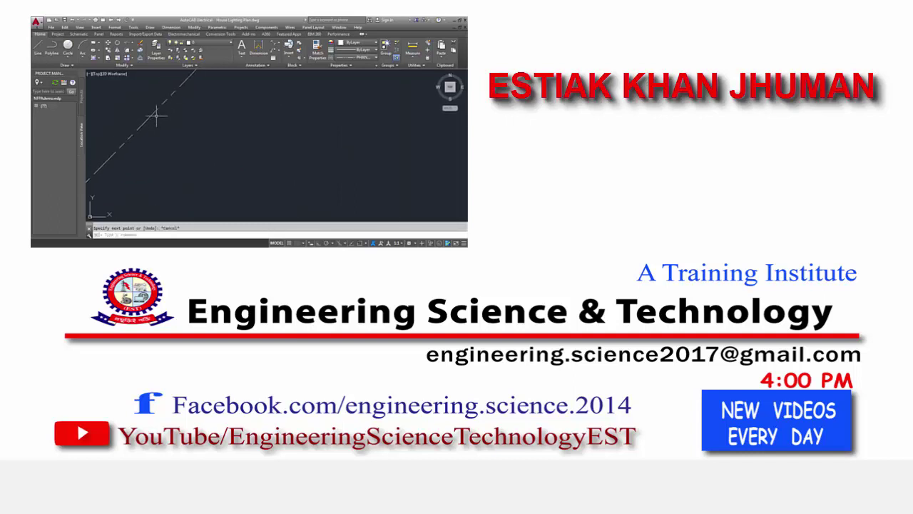
pyautogui.scroll(-3, 190, 144)
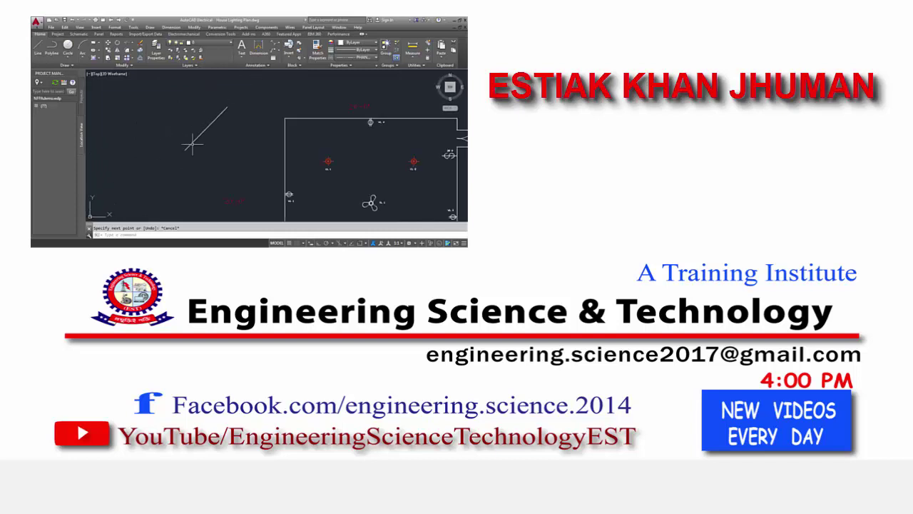
pyautogui.press('Delete')
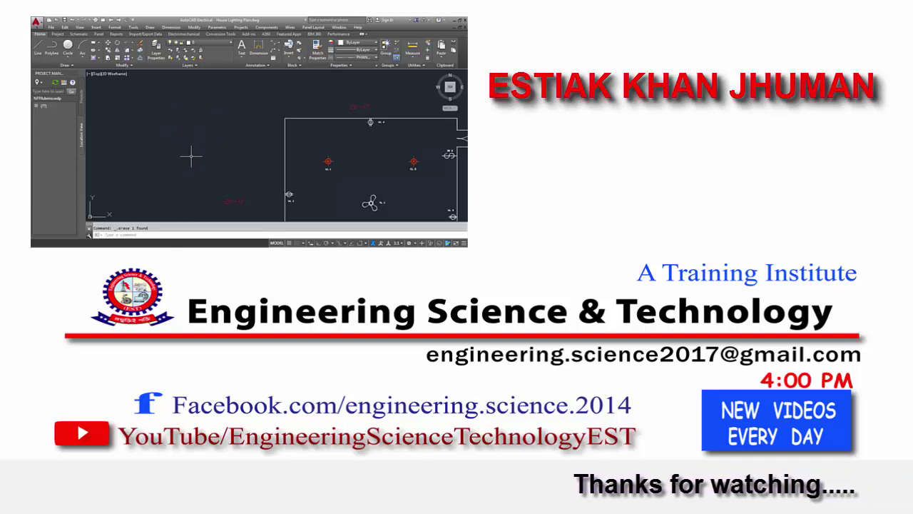
pyautogui.write('LINETYPE')
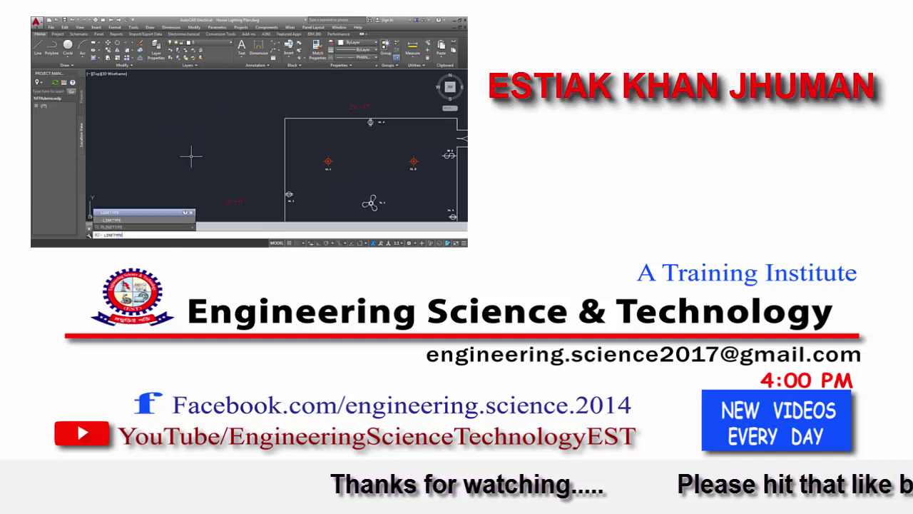
pyautogui.press('Return')
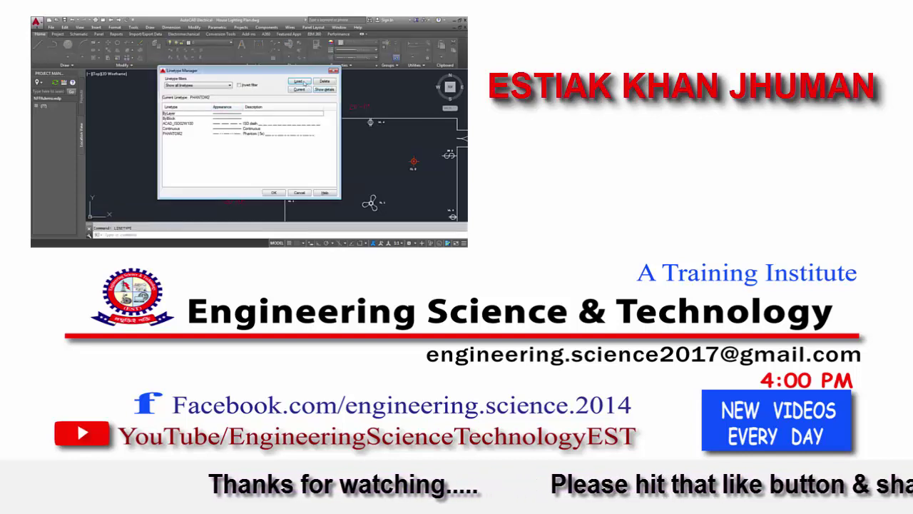
# Load the ACAD_ISO03W100 linetype from the available list and close the Linetype Manager
pyautogui.click(298, 81)
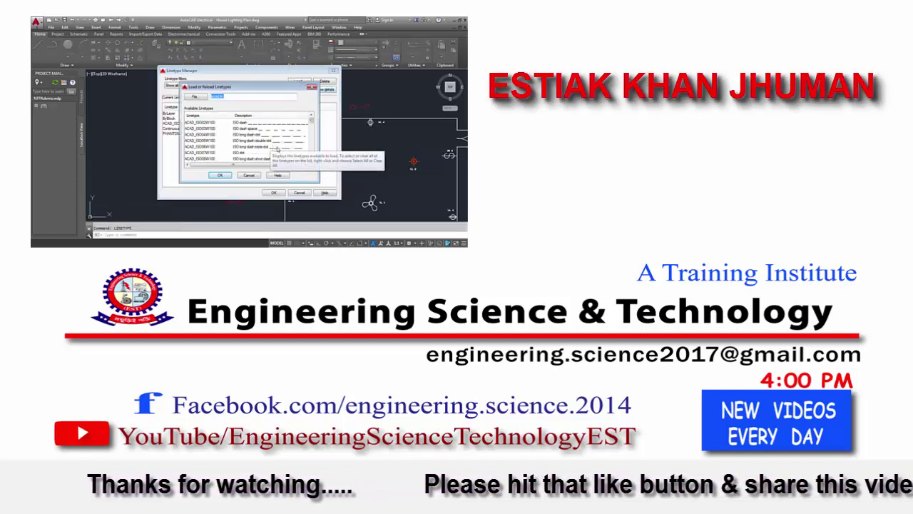
pyautogui.click(207, 128)
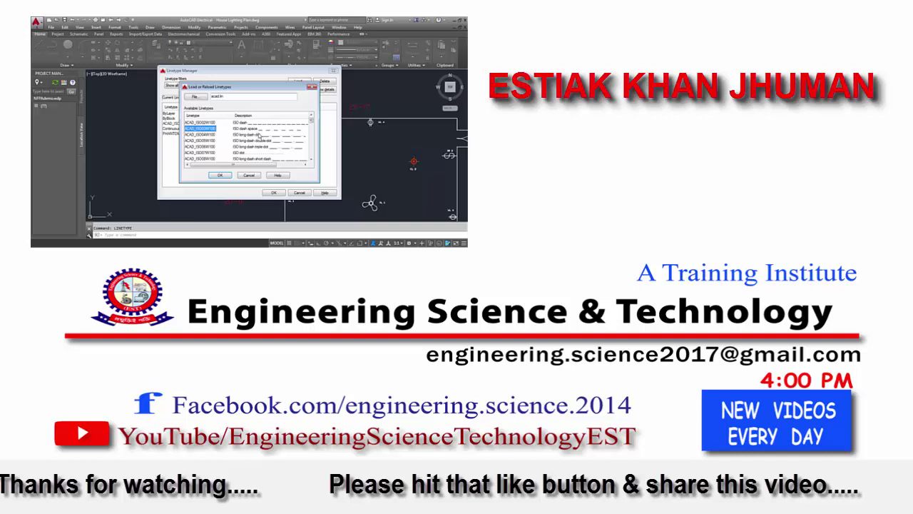
pyautogui.click(220, 175)
pyautogui.click(214, 129)
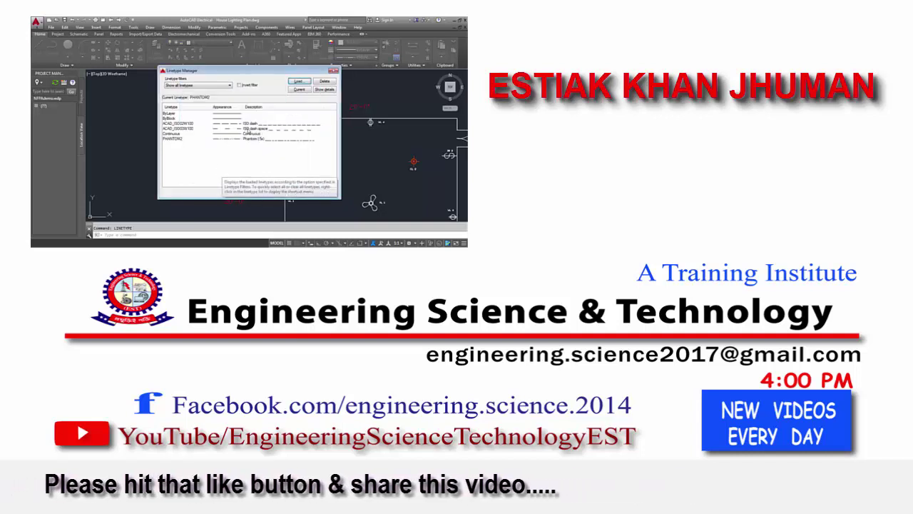
pyautogui.click(274, 194)
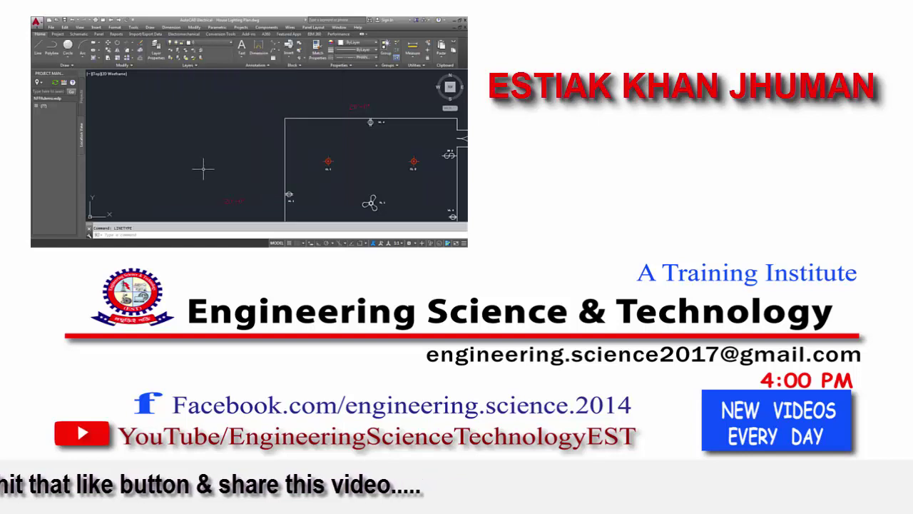
pyautogui.write('line')
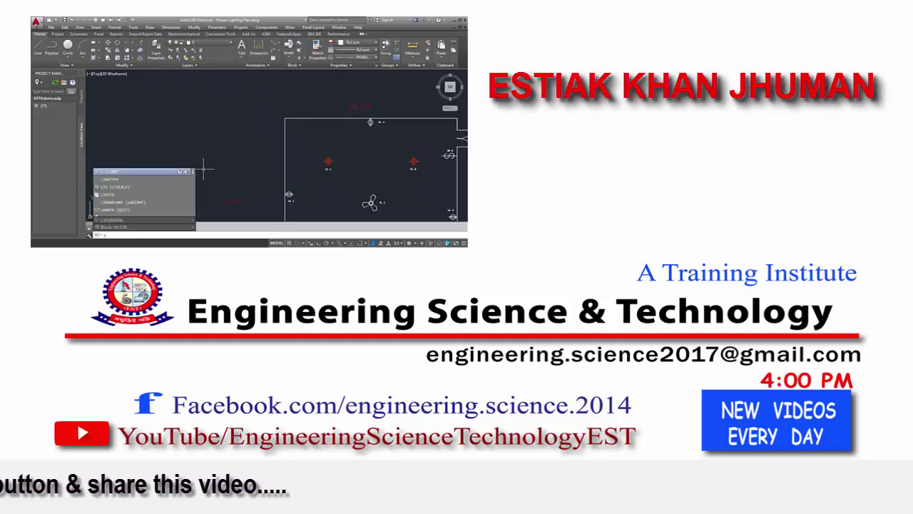
pyautogui.press('Return')
pyautogui.click(154, 186)
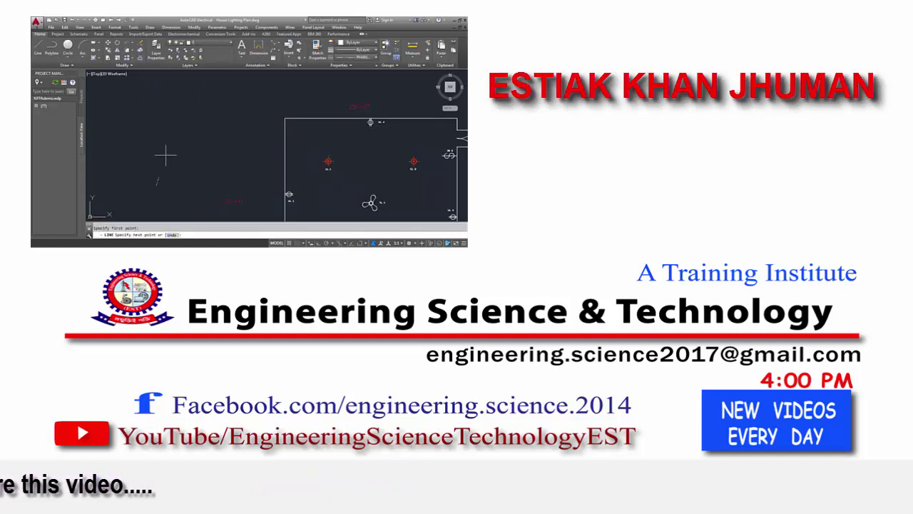
pyautogui.click(191, 125)
pyautogui.click(206, 181)
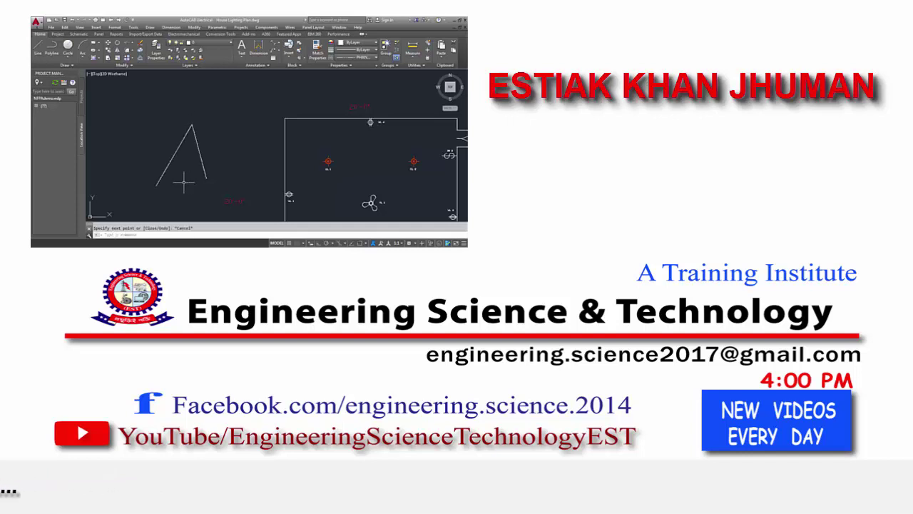
pyautogui.press('Escape')
pyautogui.scroll(2, 168, 166)
pyautogui.scroll(3, 168, 166)
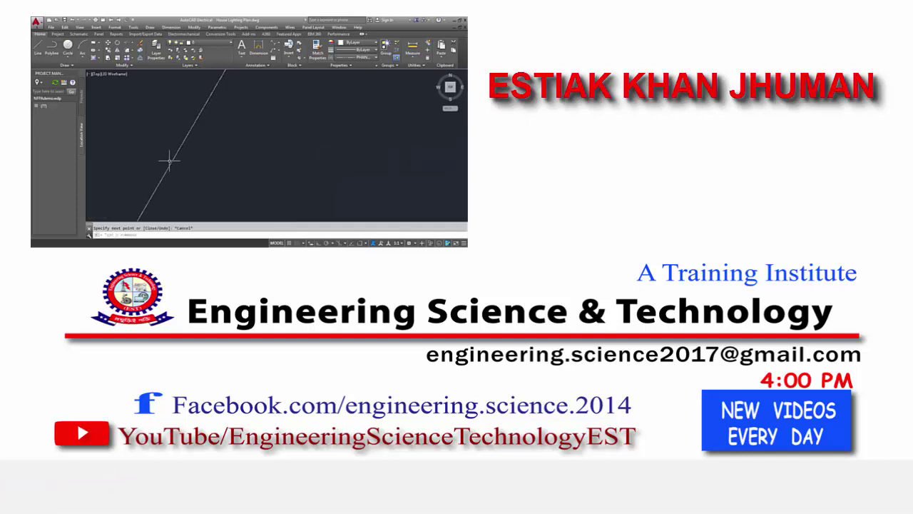
pyautogui.scroll(-1, 182, 137)
pyautogui.scroll(-1, 180, 135)
pyautogui.scroll(-3, 180, 136)
pyautogui.click(205, 137)
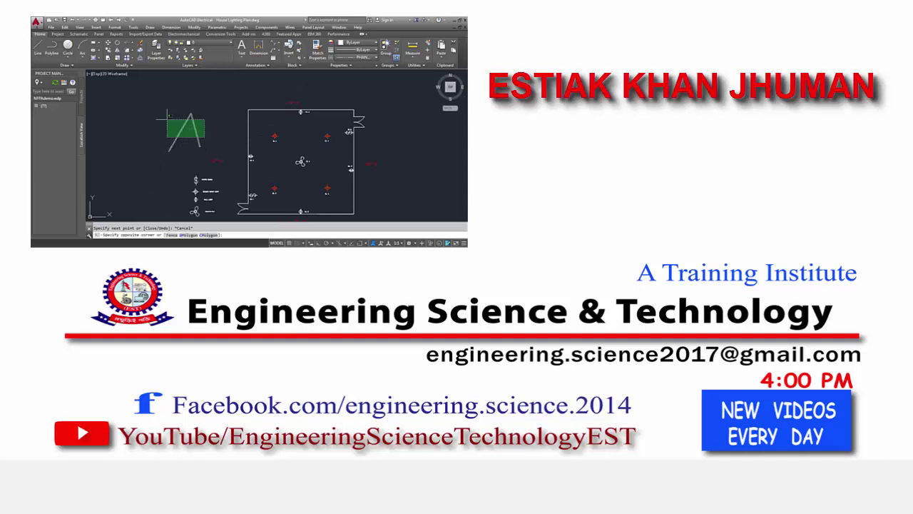
pyautogui.click(167, 118)
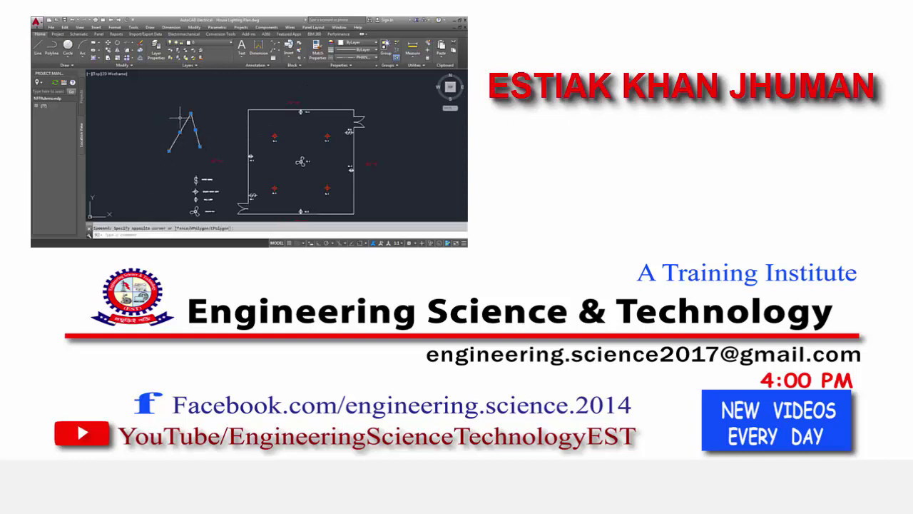
pyautogui.scroll(5, 179, 126)
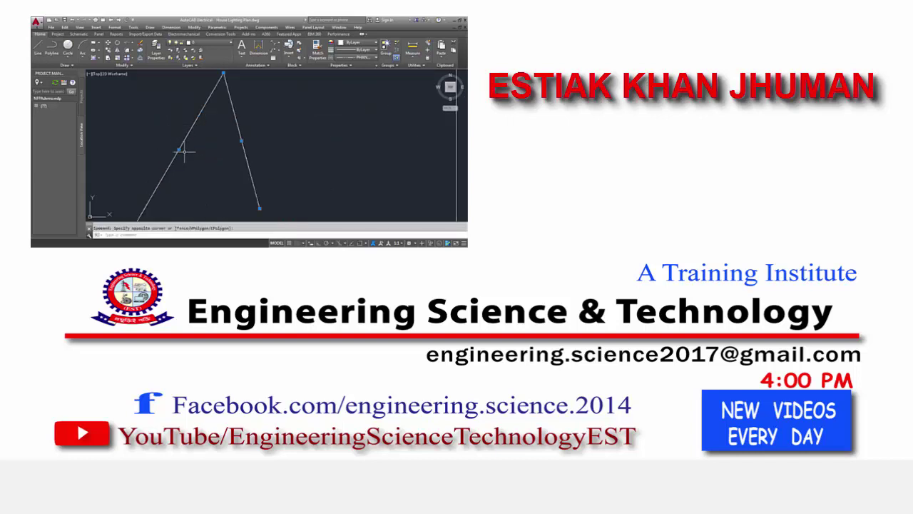
pyautogui.scroll(2, 187, 151)
pyautogui.scroll(-2, 187, 151)
pyautogui.scroll(-1, 187, 151)
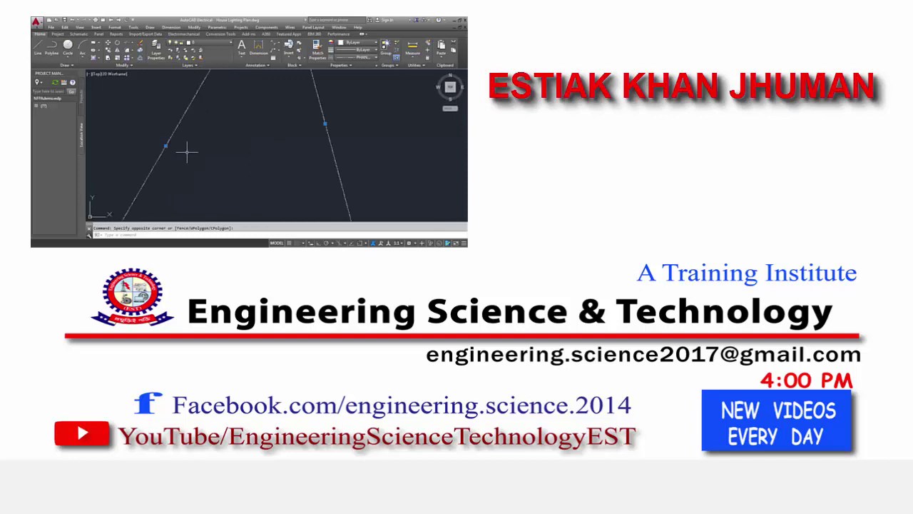
pyautogui.scroll(-2, 187, 152)
pyautogui.press('Delete')
pyautogui.scroll(-3, 187, 151)
pyautogui.scroll(1, 175, 146)
pyautogui.scroll(2, 172, 139)
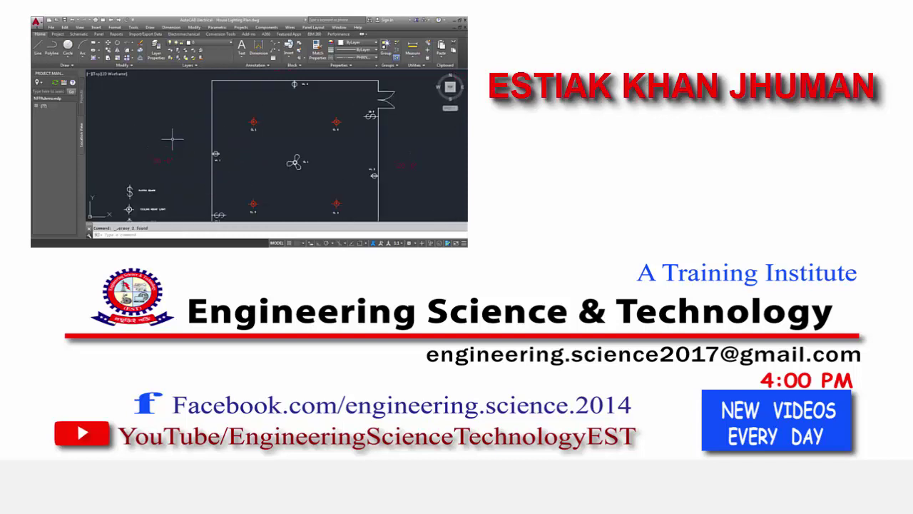
pyautogui.scroll(-1, 227, 156)
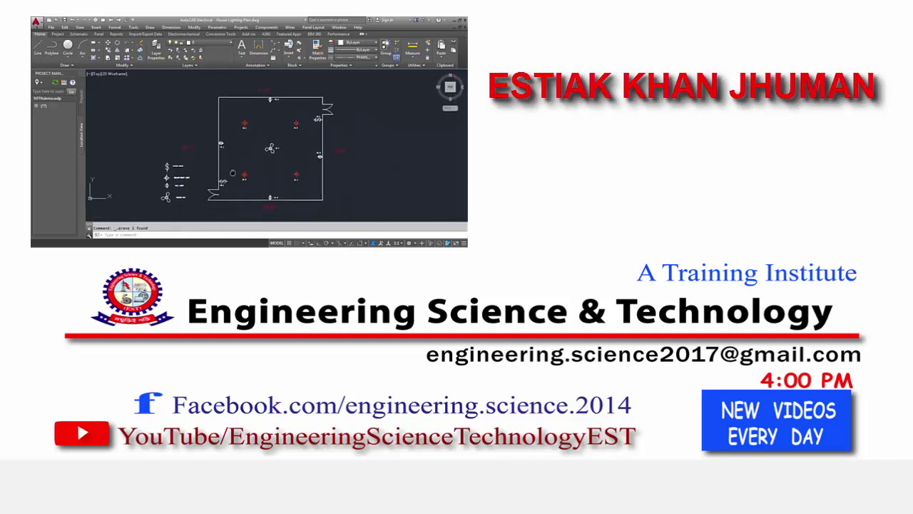
pyautogui.moveTo(209, 201); pyautogui.dragTo(187, 169, button='middle')
pyautogui.scroll(4, 188, 169)
pyautogui.scroll(-3, 208, 169)
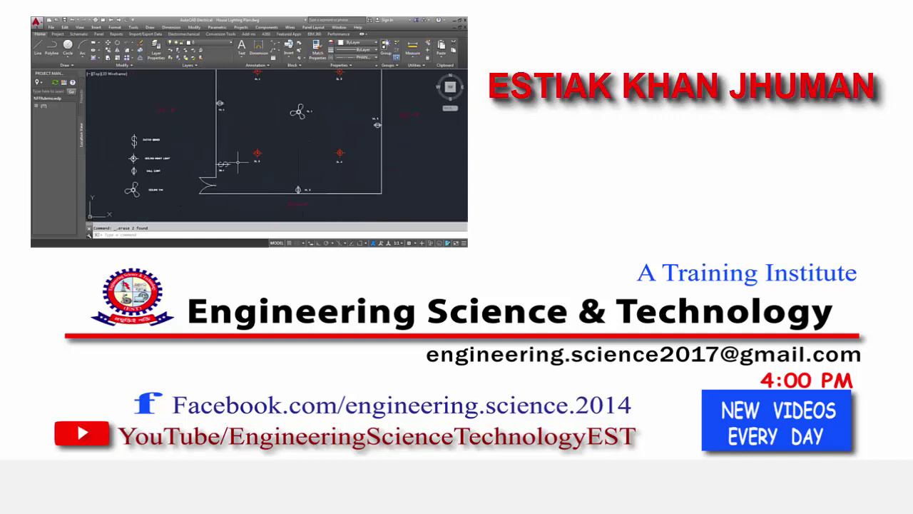
pyautogui.scroll(-1, 239, 162)
pyautogui.scroll(-1, 242, 159)
pyautogui.scroll(-2, 248, 154)
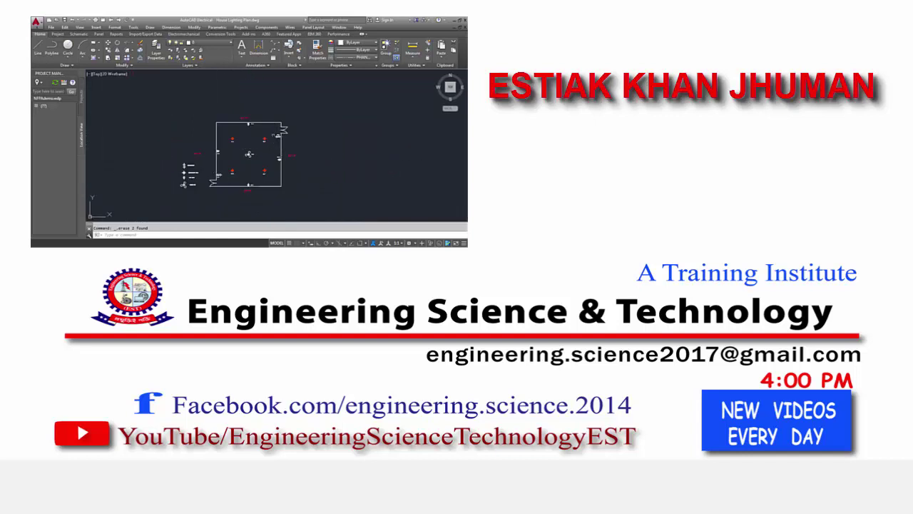
pyautogui.scroll(3, 271, 138)
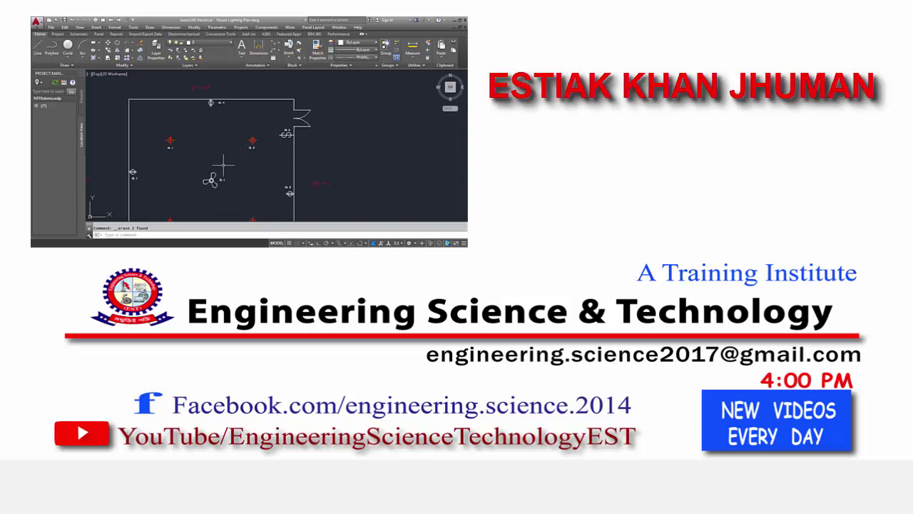
pyautogui.scroll(2, 223, 166)
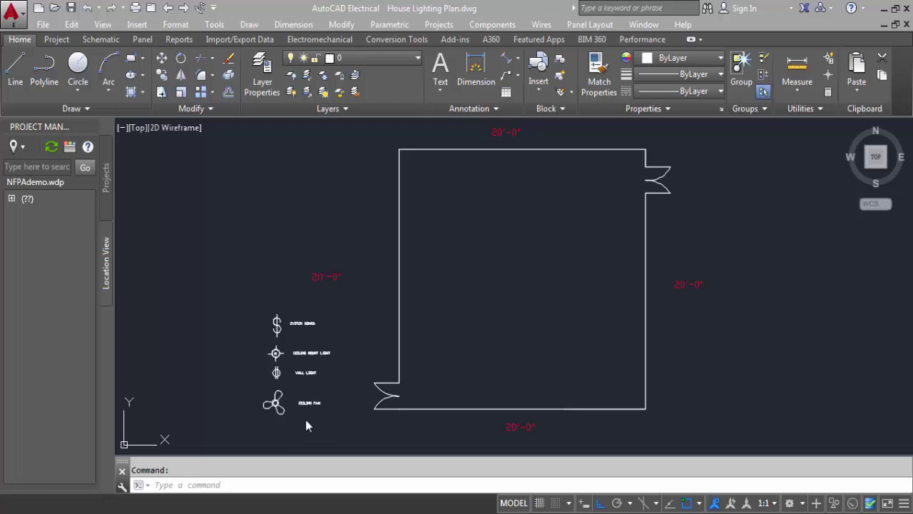
# Pan and zoom over the legend to review the switch board, ceiling light and wall light entries
pyautogui.scroll(4, 337, 392)
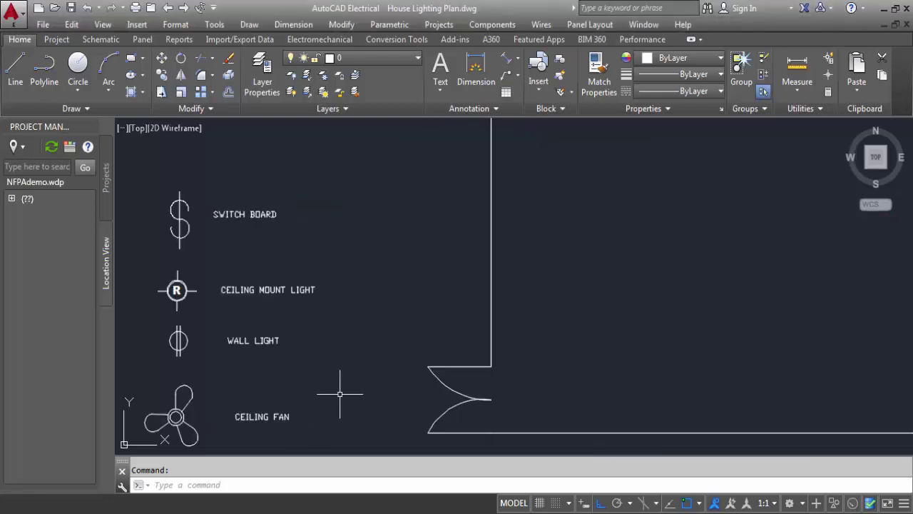
pyautogui.moveTo(338, 393); pyautogui.dragTo(557, 385, button='middle')
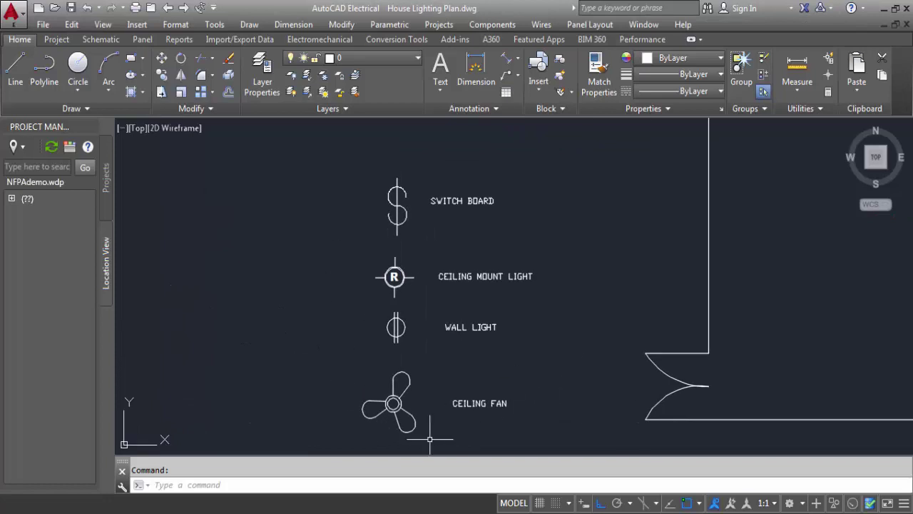
pyautogui.moveTo(430, 435); pyautogui.dragTo(434, 379, button='middle')
pyautogui.scroll(2, 406, 352)
pyautogui.scroll(2, 406, 352)
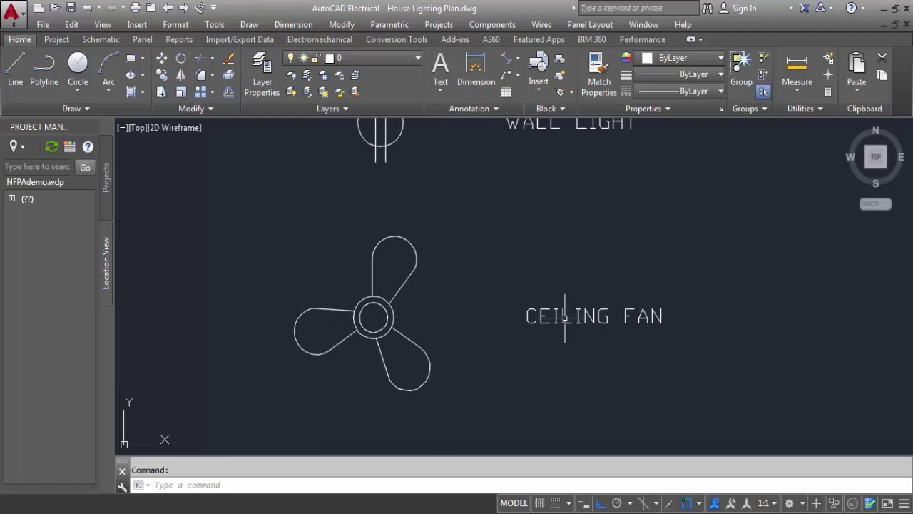
pyautogui.scroll(-2, 507, 326)
pyautogui.moveTo(503, 326)
pyautogui.mouseDown(button='middle')
pyautogui.moveTo(489, 401)
pyautogui.moveTo(499, 483)
pyautogui.mouseUp(button='middle')
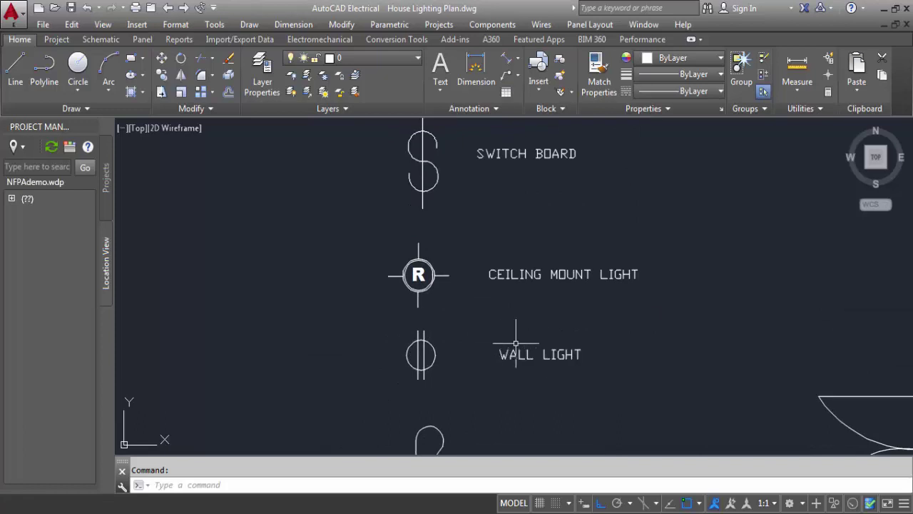
pyautogui.scroll(4, 451, 325)
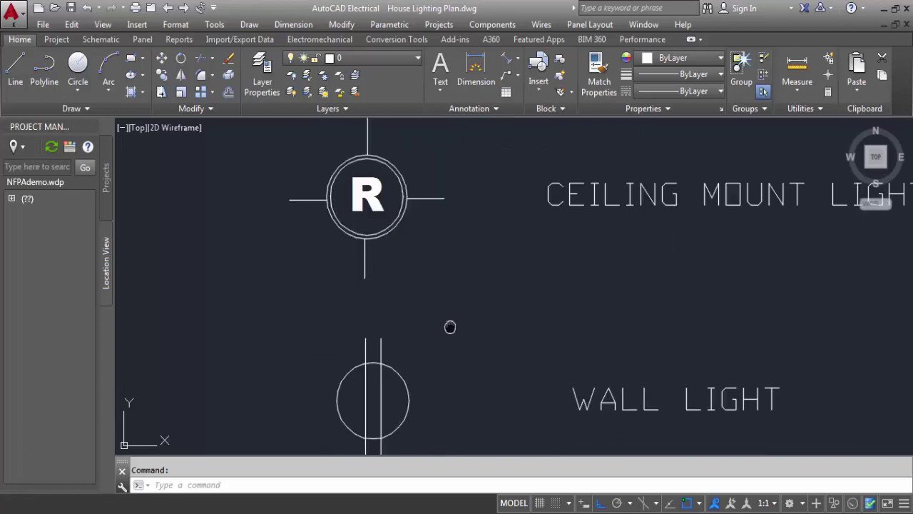
pyautogui.moveTo(449, 326); pyautogui.dragTo(388, 414, button='middle')
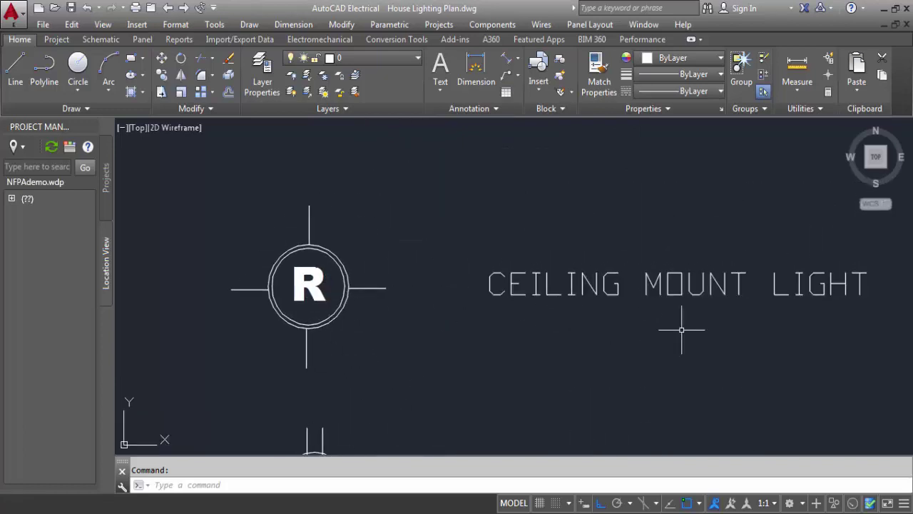
pyautogui.scroll(-4, 683, 330)
pyautogui.moveTo(555, 301); pyautogui.dragTo(480, 379, button='middle')
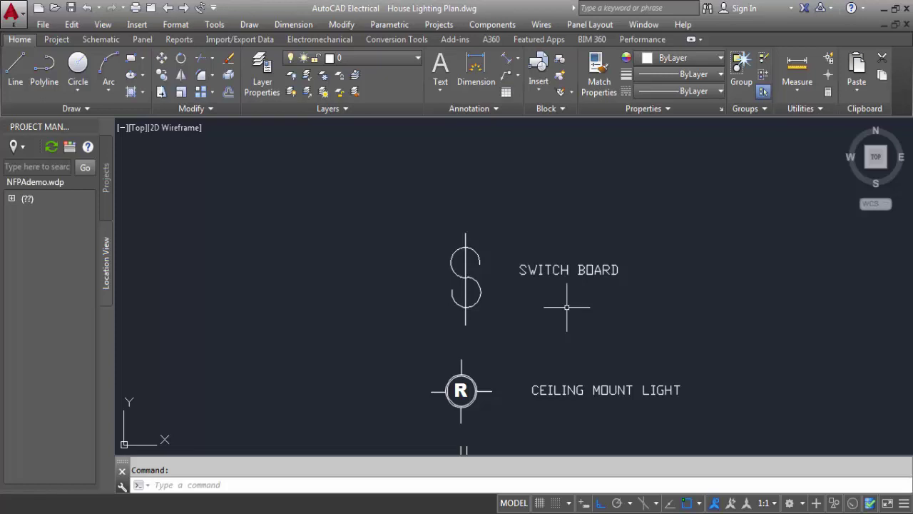
pyautogui.scroll(-3, 567, 307)
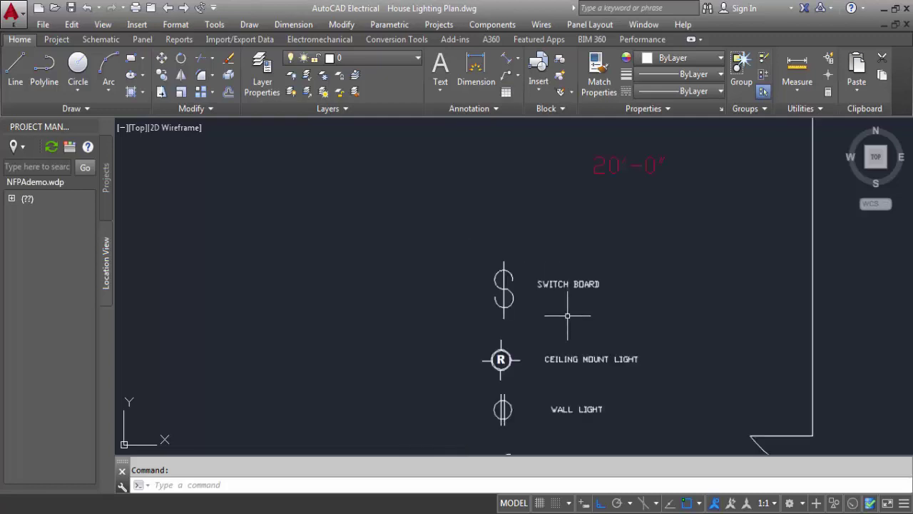
pyautogui.moveTo(497, 342); pyautogui.dragTo(465, 257, button='middle')
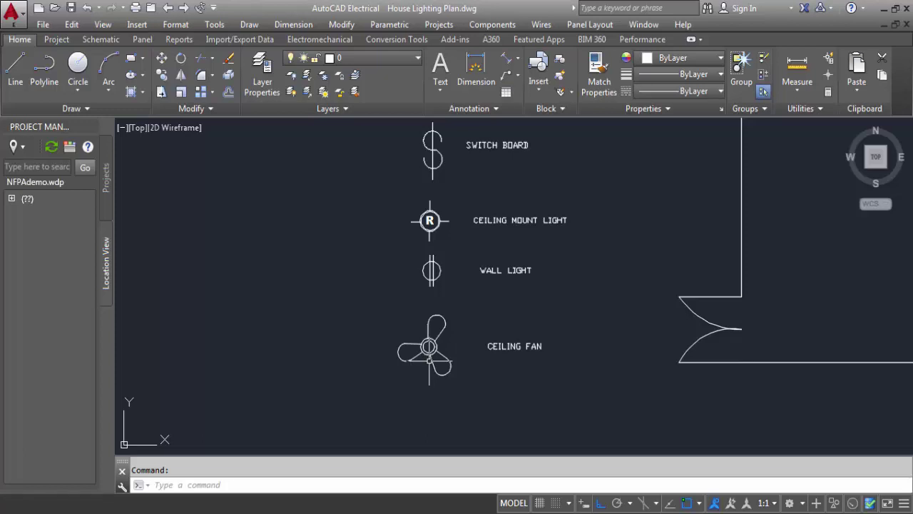
# Zoom and pan to inspect the 20'-0" room walls and their dimensions
pyautogui.scroll(-5, 612, 210)
pyautogui.moveTo(595, 230)
pyautogui.mouseDown(button='middle')
pyautogui.moveTo(550, 236)
pyautogui.moveTo(391, 304)
pyautogui.mouseUp(button='middle')
pyautogui.moveTo(407, 264); pyautogui.dragTo(358, 340, button='middle')
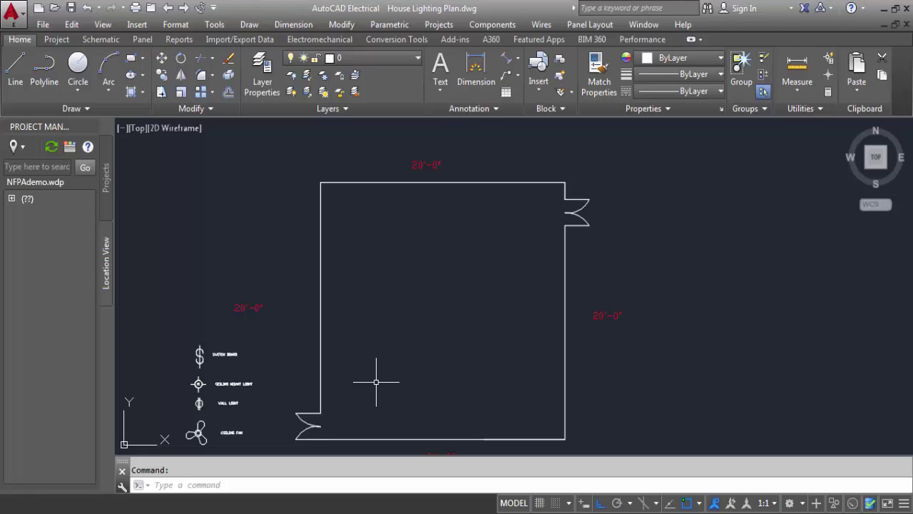
pyautogui.scroll(2, 315, 369)
pyautogui.scroll(-2, 314, 370)
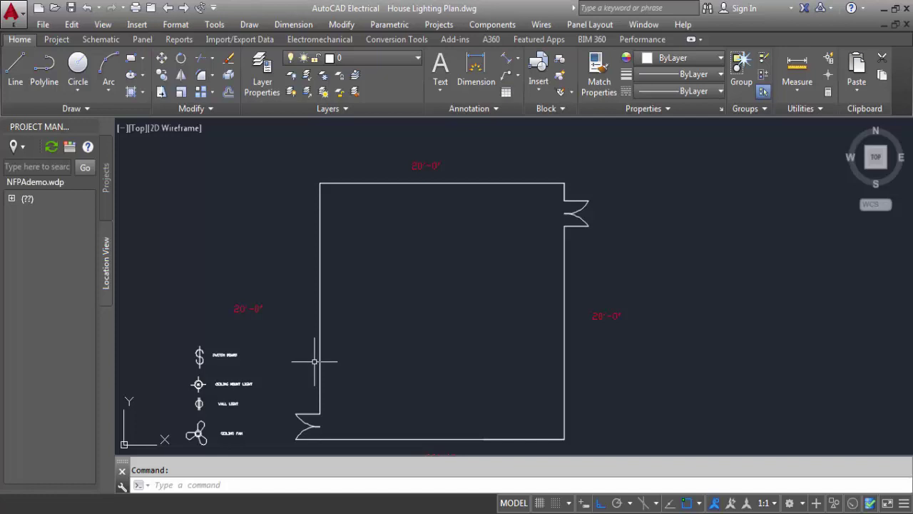
pyautogui.scroll(2, 244, 313)
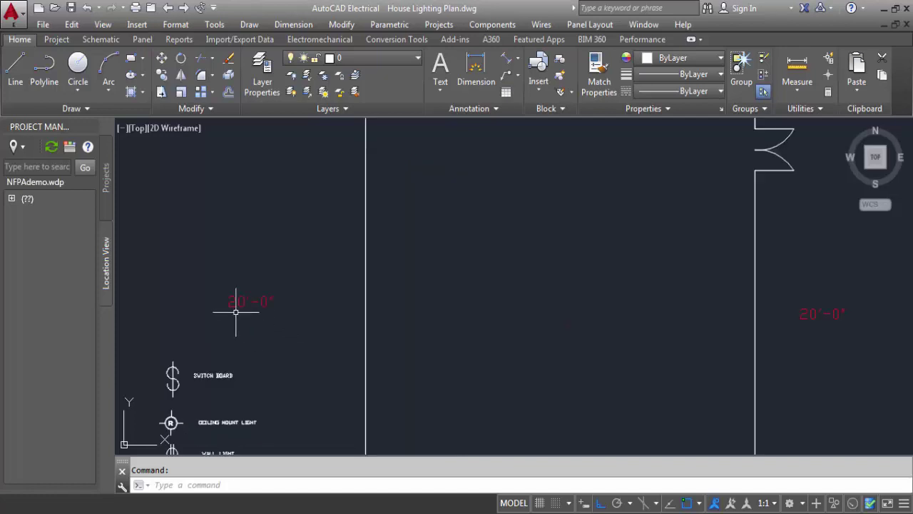
pyautogui.scroll(-2, 420, 339)
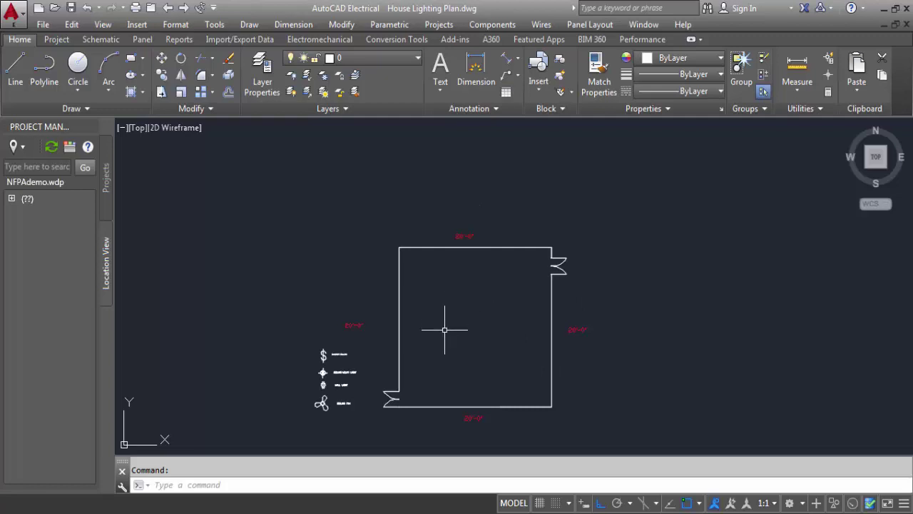
pyautogui.scroll(2, 444, 330)
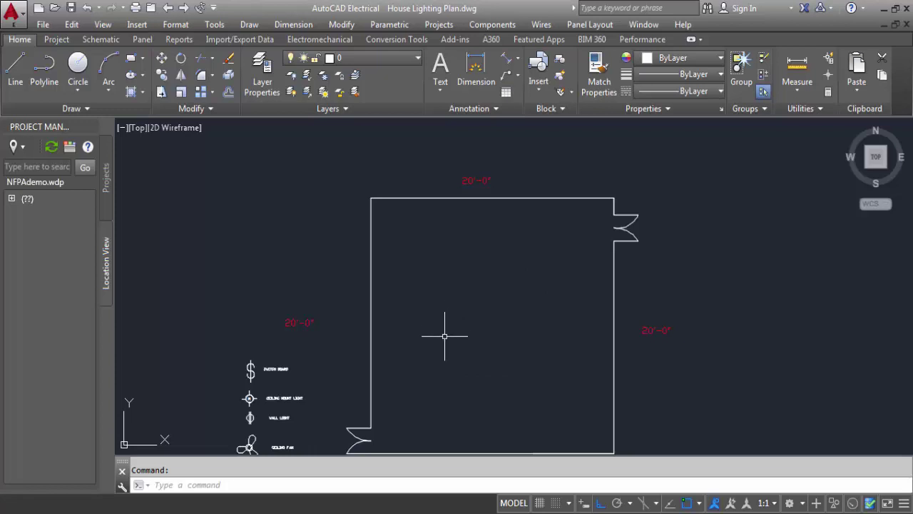
pyautogui.moveTo(444, 334); pyautogui.dragTo(415, 292, button='middle')
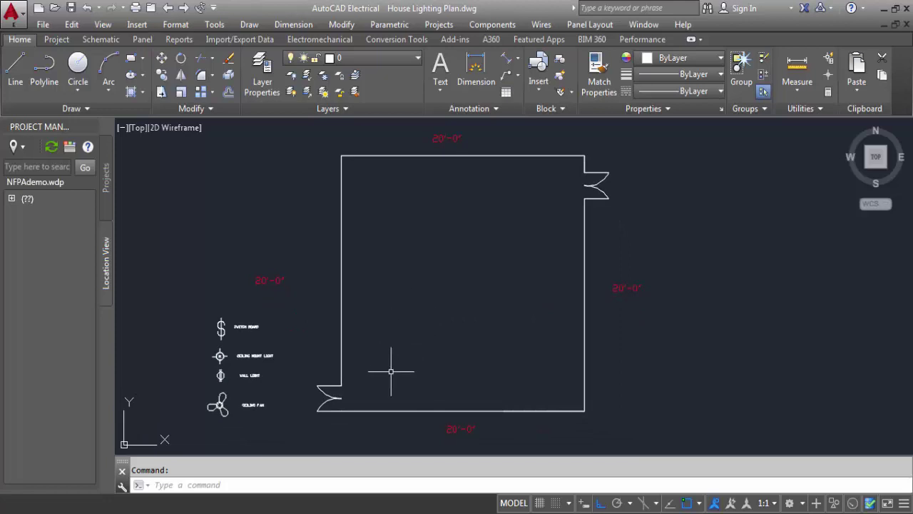
pyautogui.scroll(2, 350, 383)
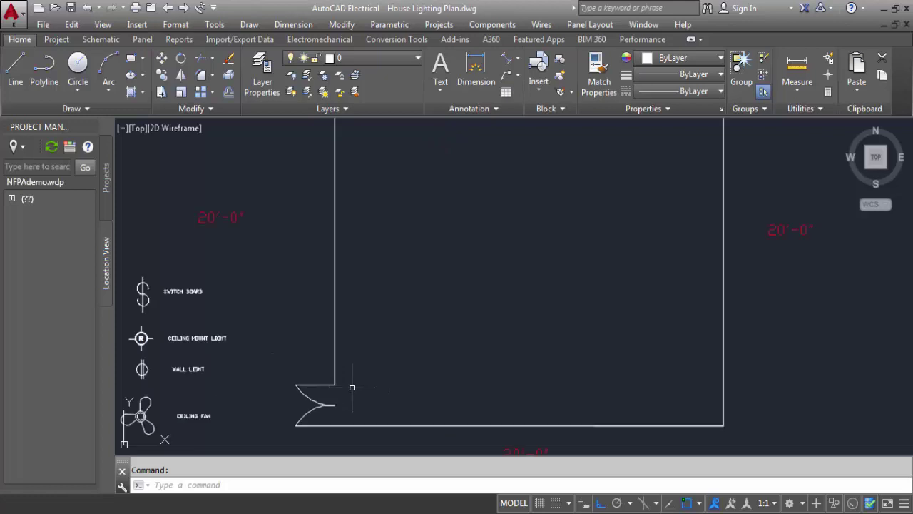
pyautogui.scroll(2, 297, 394)
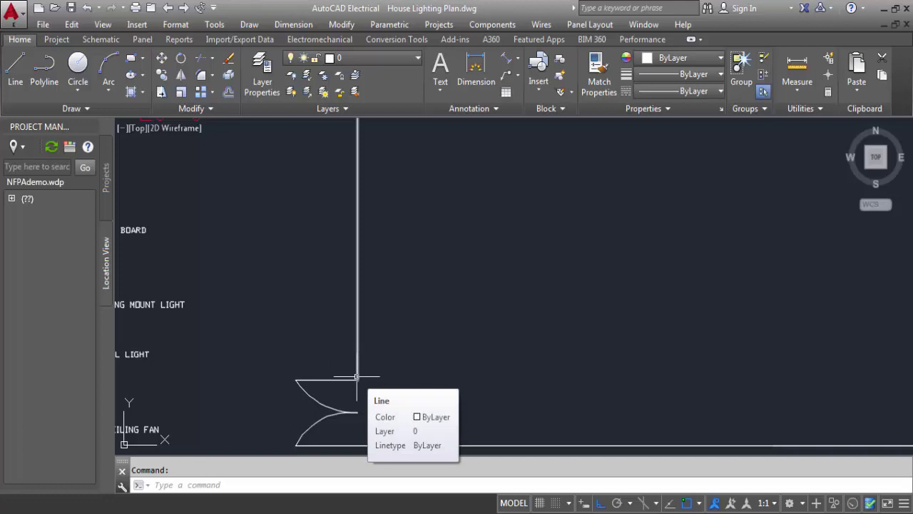
pyautogui.scroll(-2, 363, 401)
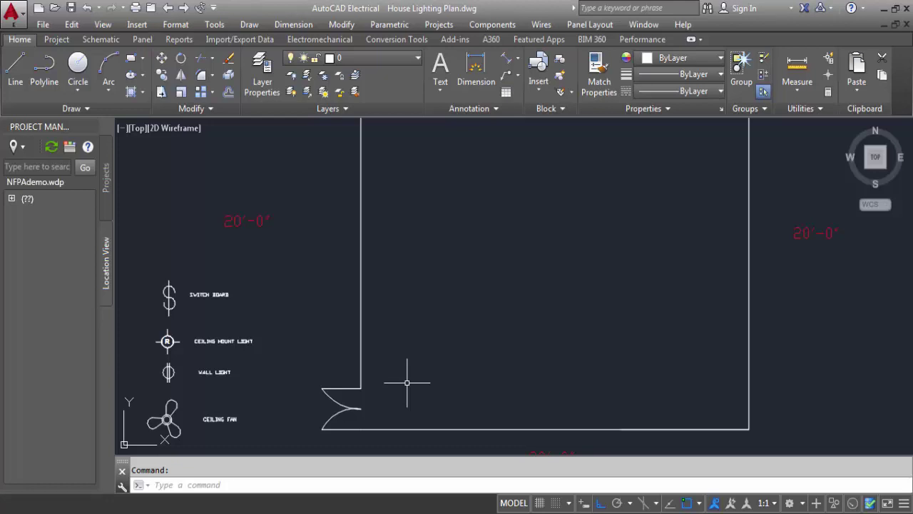
# Frame the whole room and legend, then switch Object Snap off with F3
pyautogui.moveTo(426, 365); pyautogui.dragTo(424, 381, button='middle')
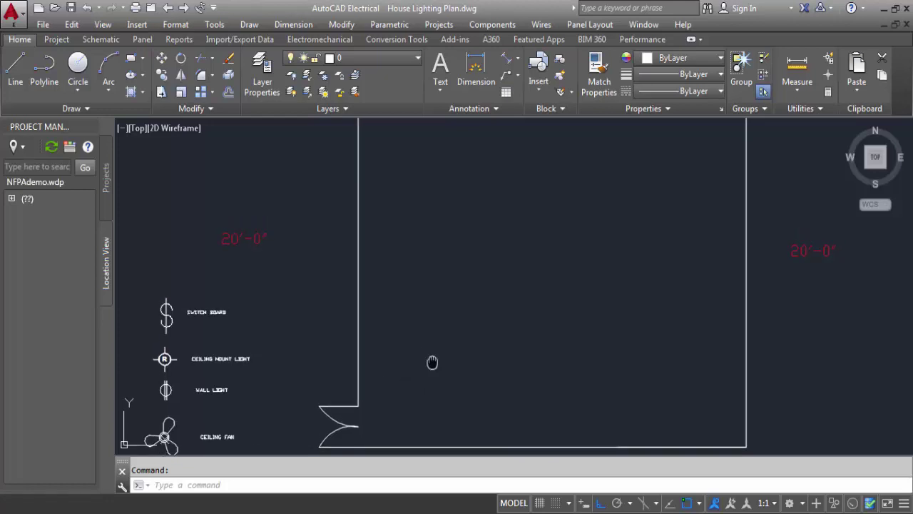
pyautogui.moveTo(432, 363); pyautogui.dragTo(342, 387, button='middle')
pyautogui.scroll(-2, 411, 352)
pyautogui.moveTo(412, 353); pyautogui.dragTo(411, 370, button='middle')
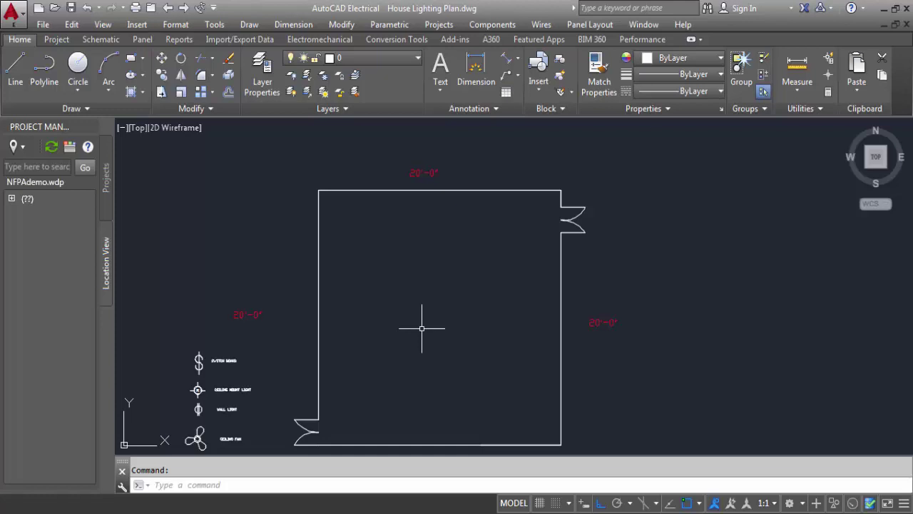
pyautogui.press('F3')
pyautogui.moveTo(422, 328)
pyautogui.mouseDown(button='middle')
pyautogui.moveTo(535, 336)
pyautogui.moveTo(455, 306)
pyautogui.mouseUp(button='middle')
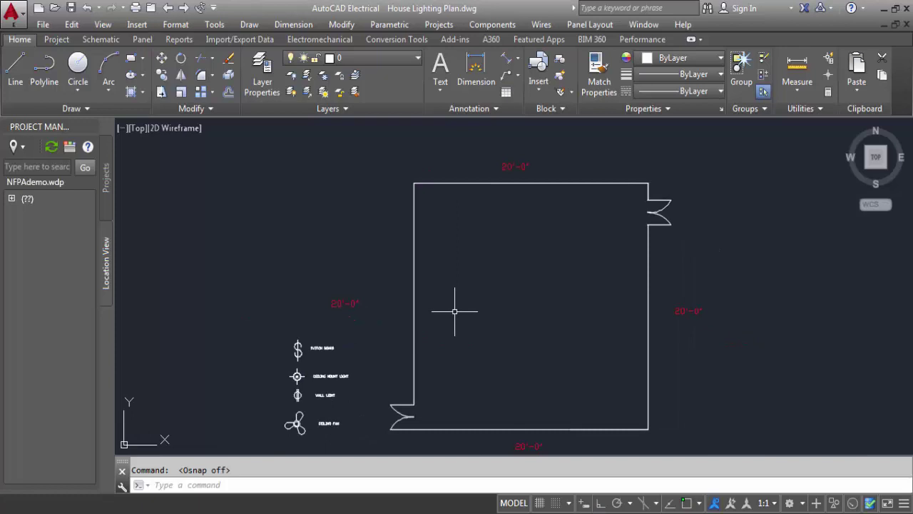
# Start OFFSET with an offset distance of 5'
pyautogui.write('offs')
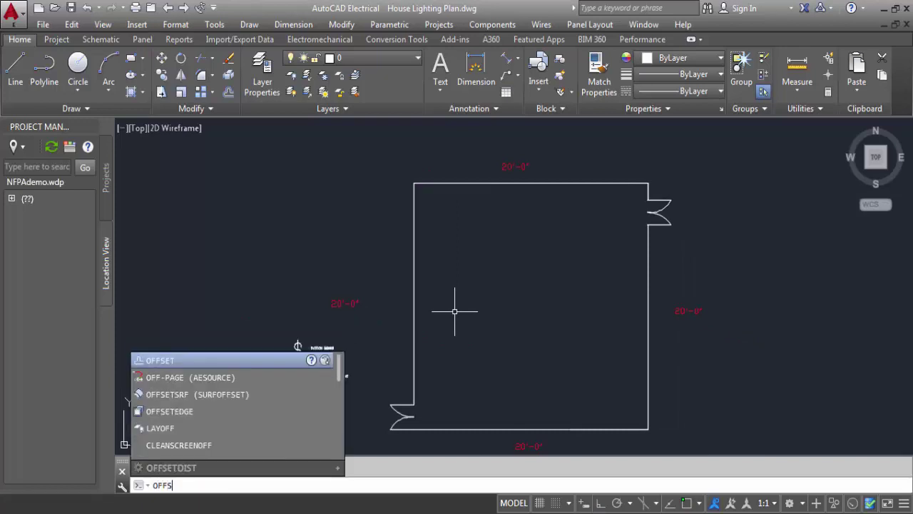
pyautogui.write('et')
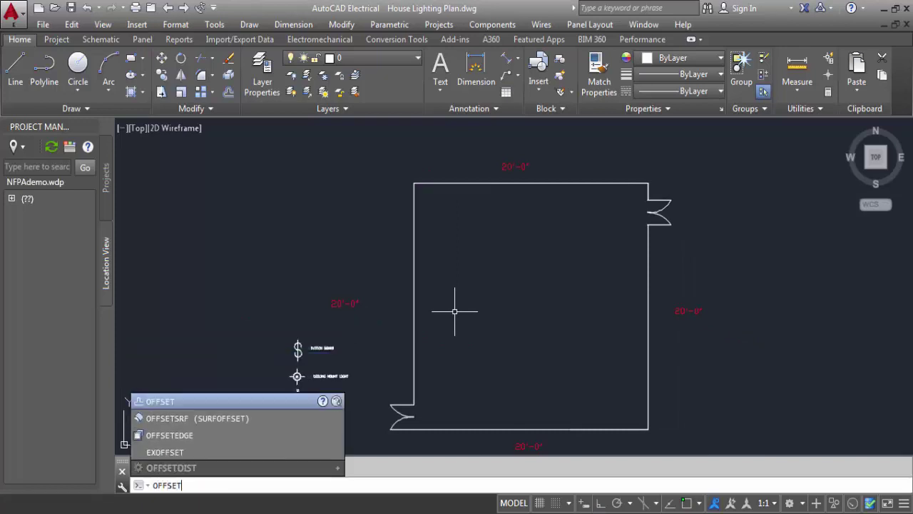
pyautogui.press('Return')
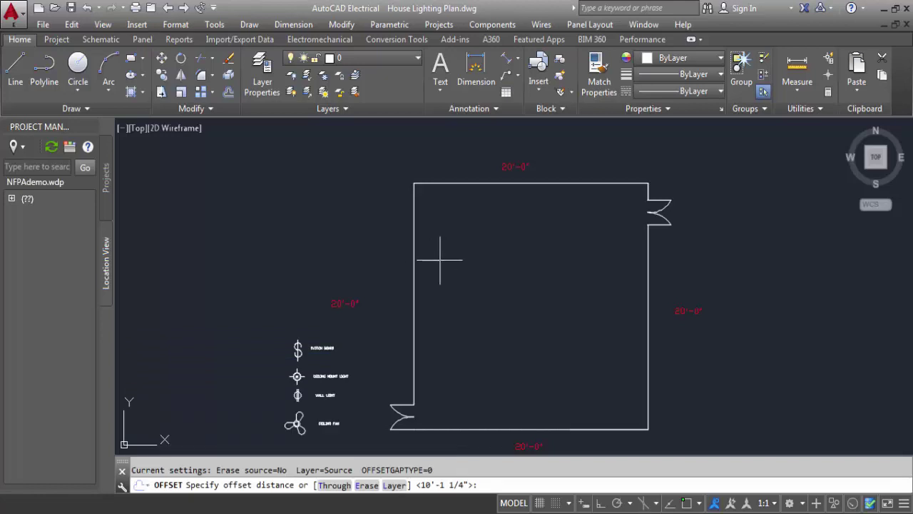
pyautogui.scroll(3, 419, 302)
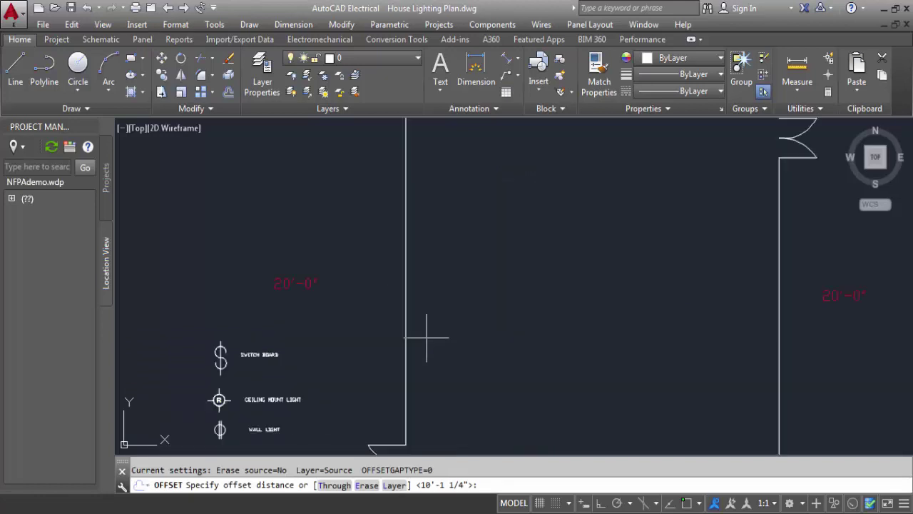
pyautogui.scroll(2, 425, 337)
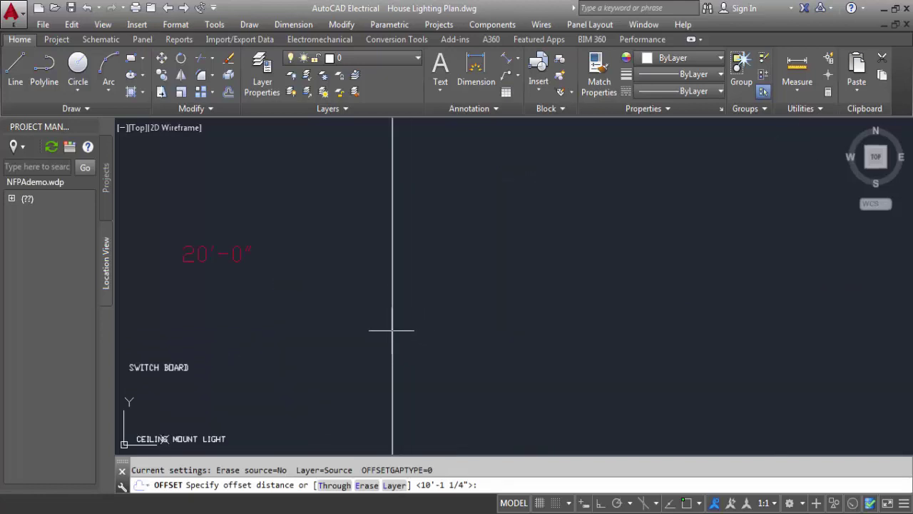
pyautogui.click(391, 330)
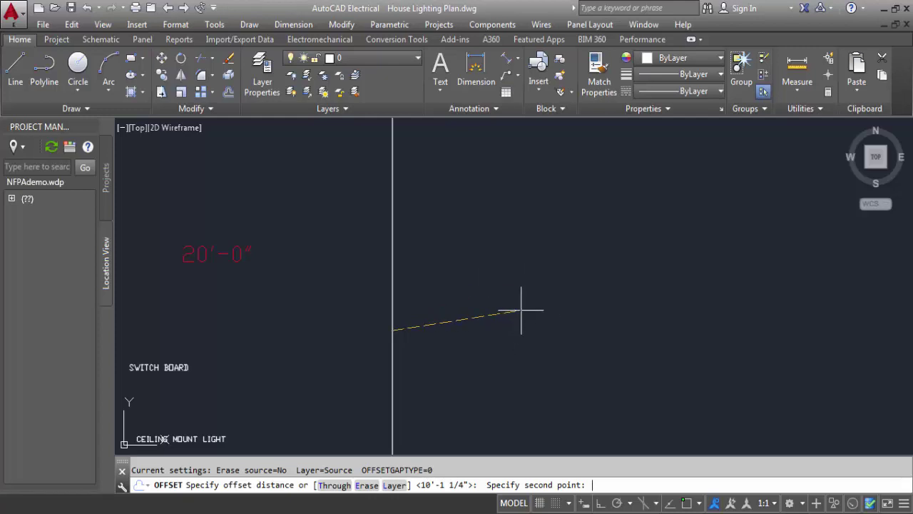
pyautogui.write('5')
pyautogui.write("'")
pyautogui.press('Return')
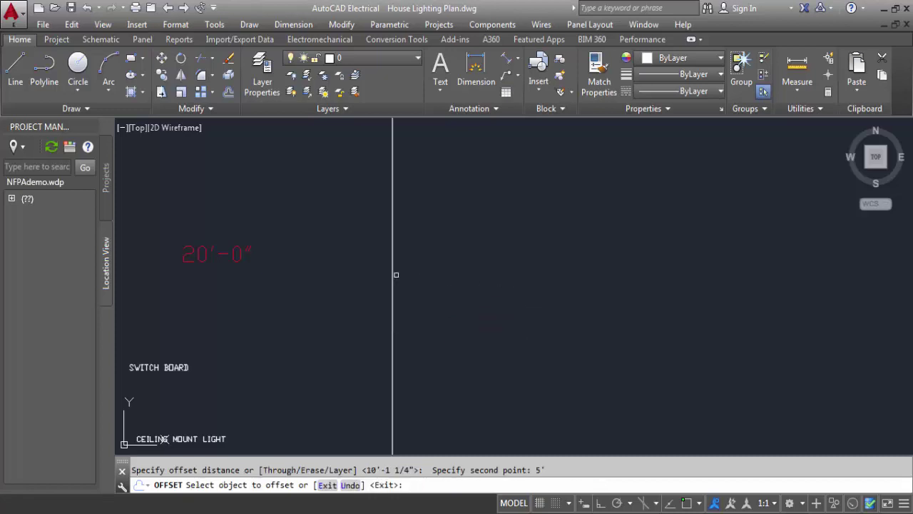
# Offset the left, top, right and bottom walls 5' into the room
pyautogui.click(393, 274)
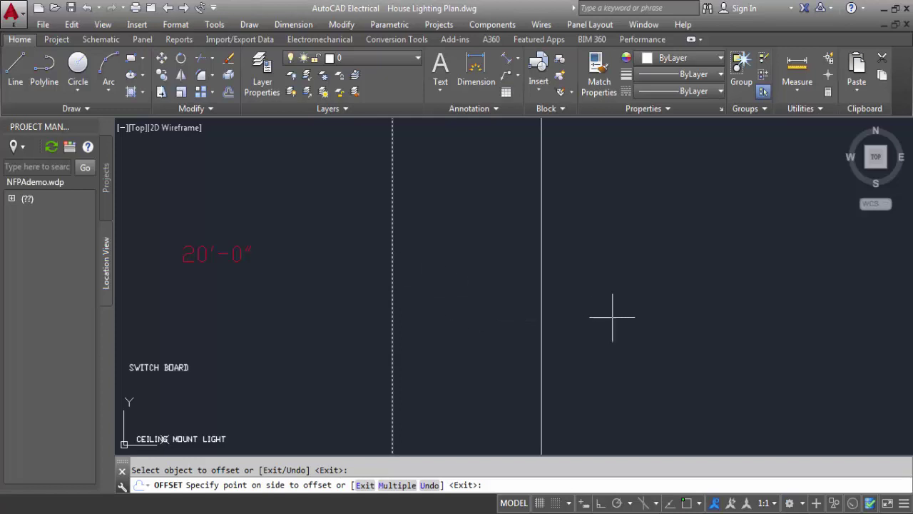
pyautogui.scroll(-3, 660, 250)
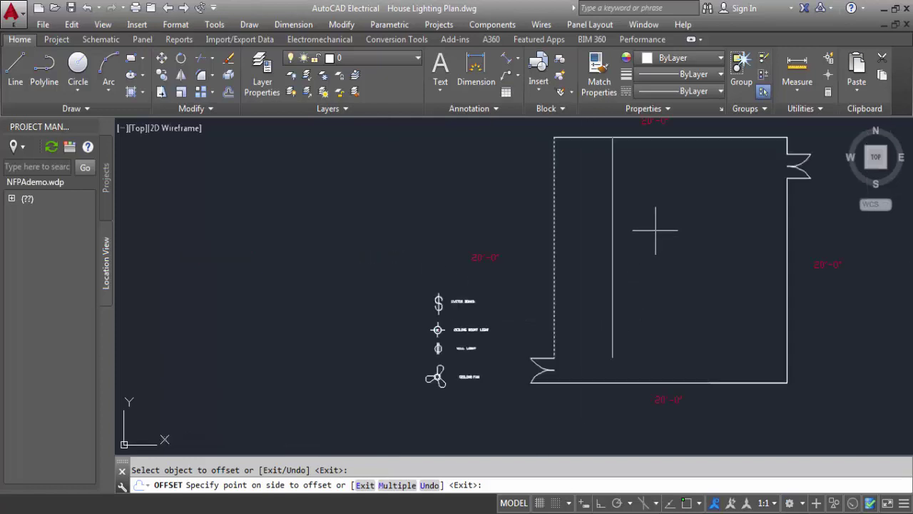
pyautogui.click(655, 229)
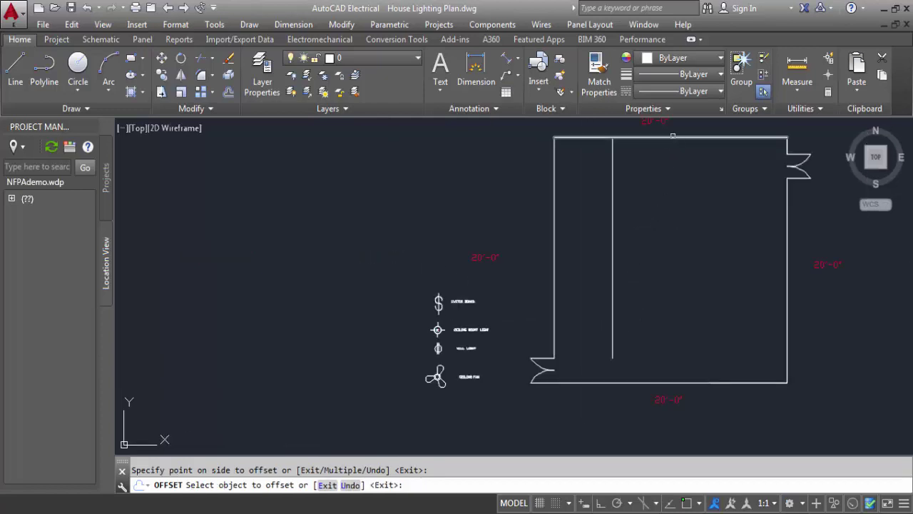
pyautogui.click(672, 136)
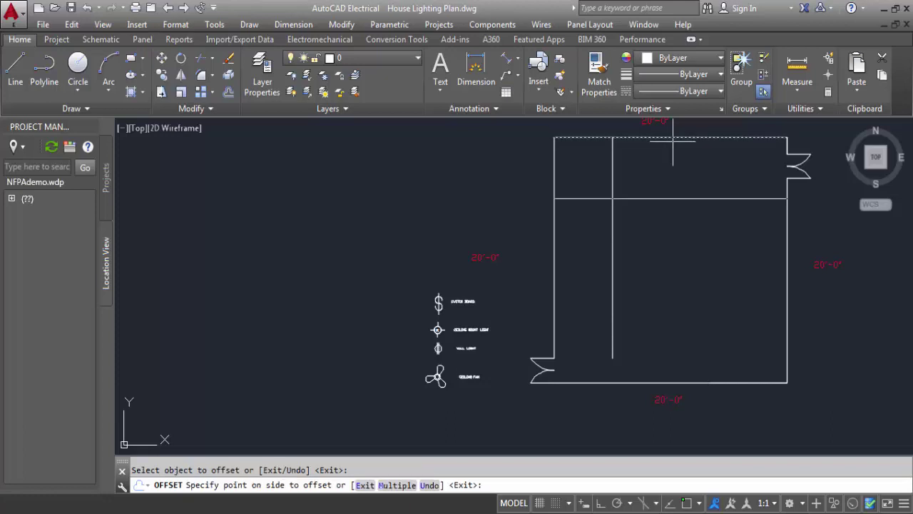
pyautogui.click(756, 271)
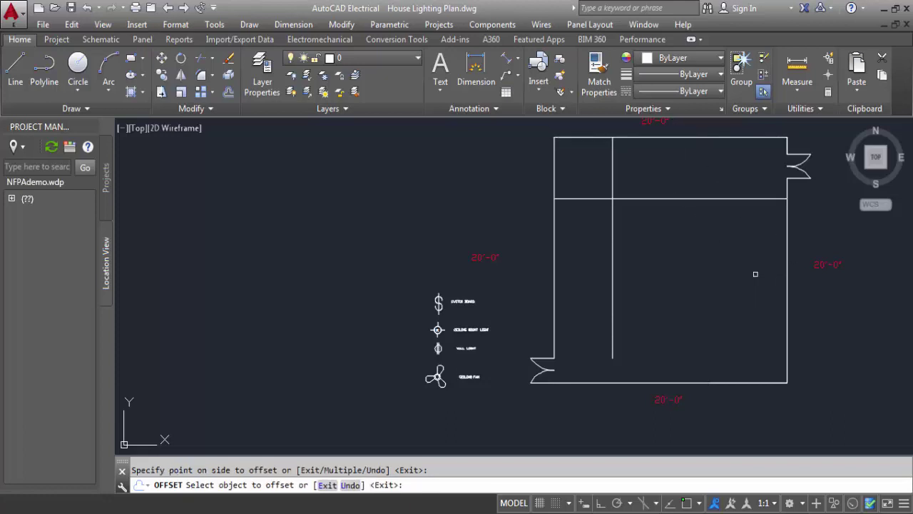
pyautogui.click(784, 268)
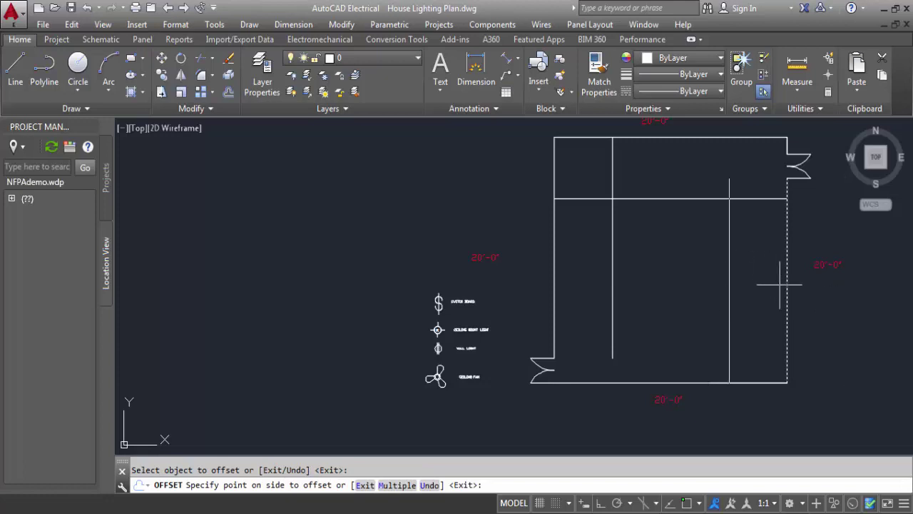
pyautogui.click(710, 277)
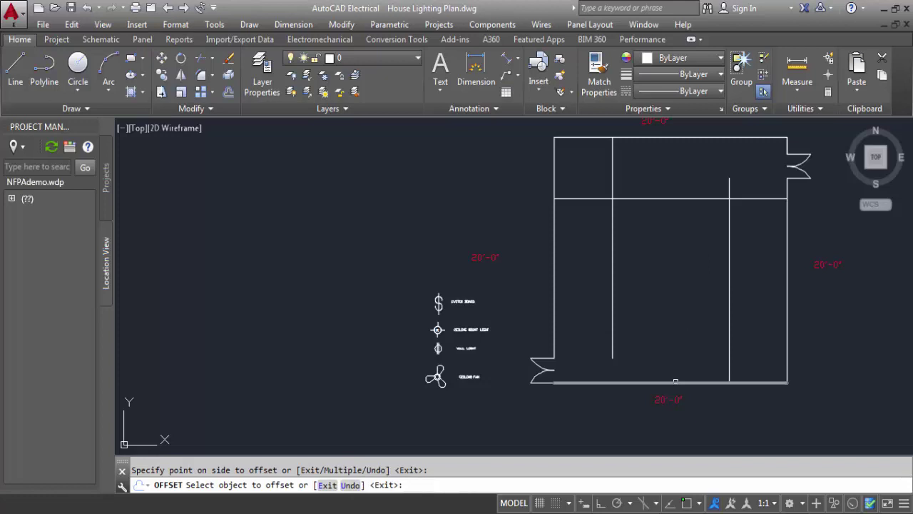
pyautogui.click(675, 382)
pyautogui.click(673, 355)
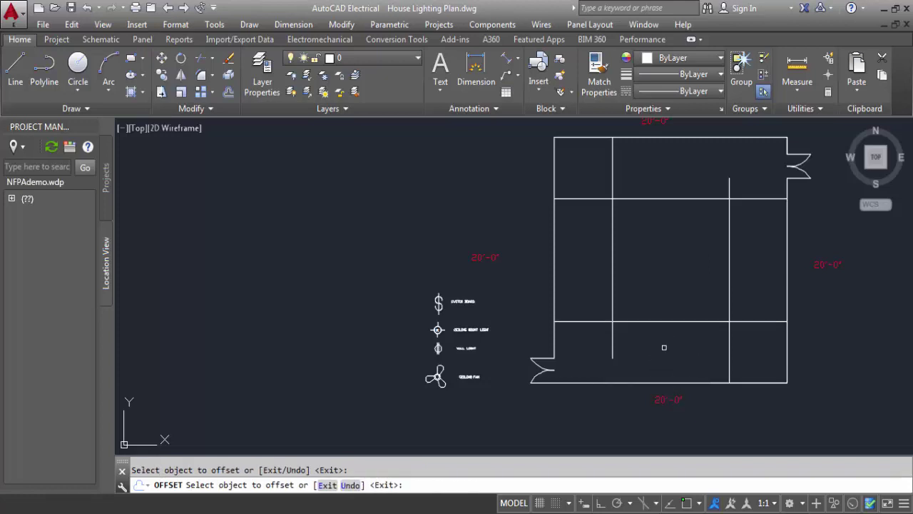
pyautogui.press('Return')
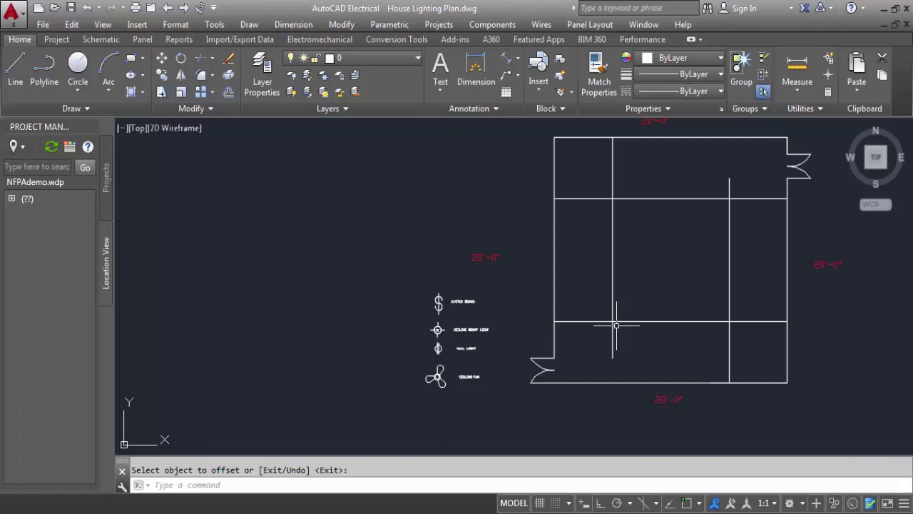
pyautogui.moveTo(697, 261); pyautogui.dragTo(553, 292, button='middle')
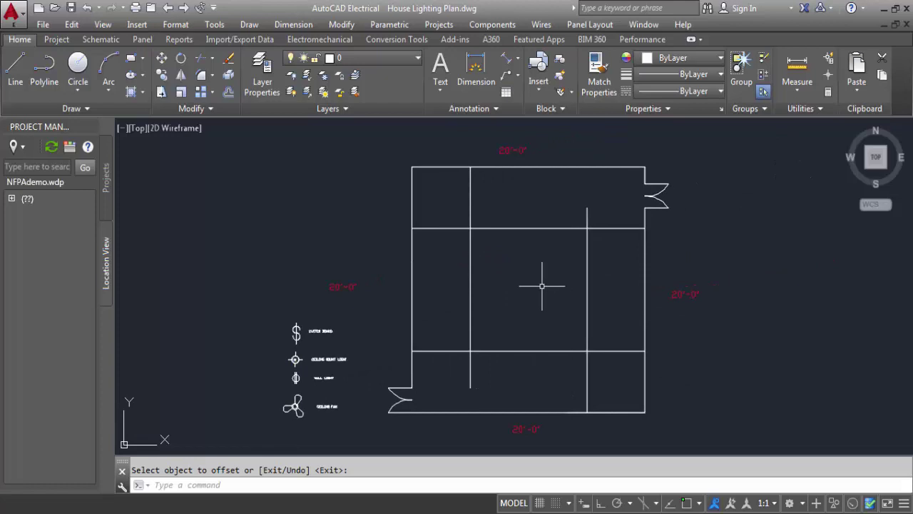
pyautogui.scroll(2, 468, 288)
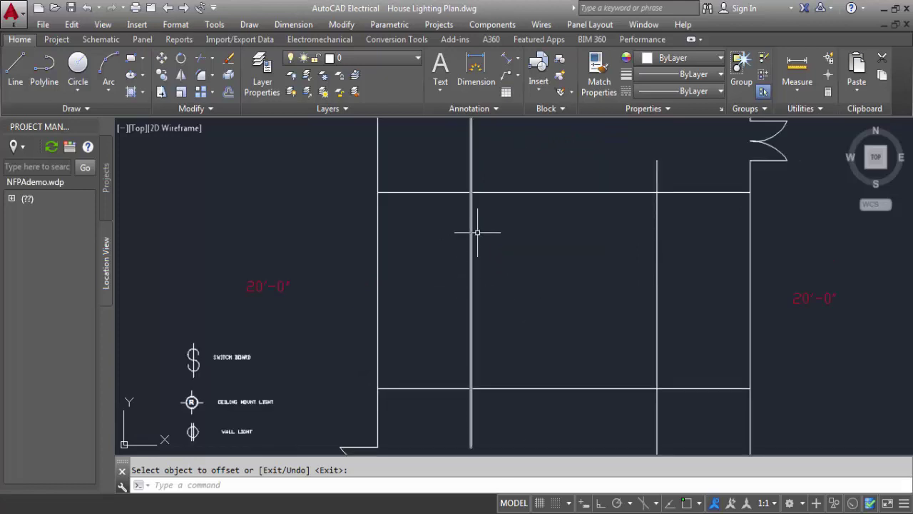
pyautogui.moveTo(477, 231); pyautogui.dragTo(464, 295, button='middle')
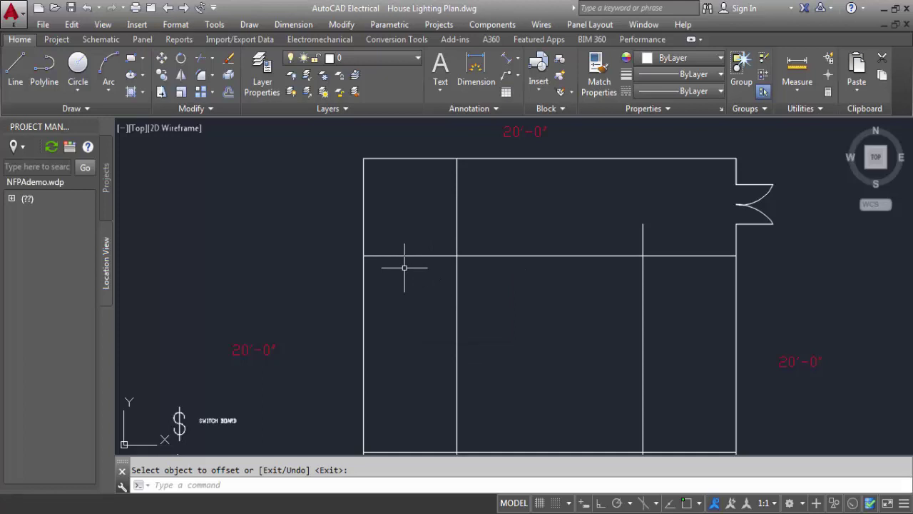
# Trim the left vertical and upper horizontal grid lines back to their upper-left intersection
pyautogui.click(199, 60)
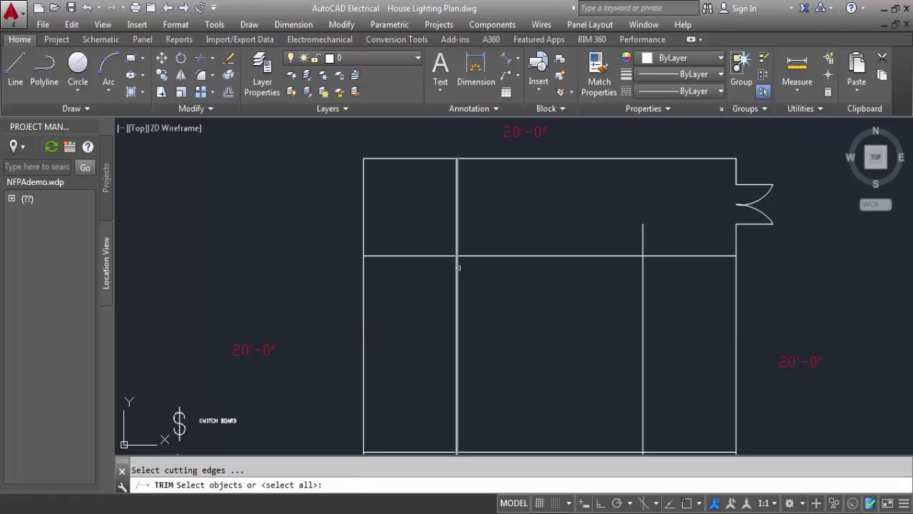
pyautogui.click(458, 268)
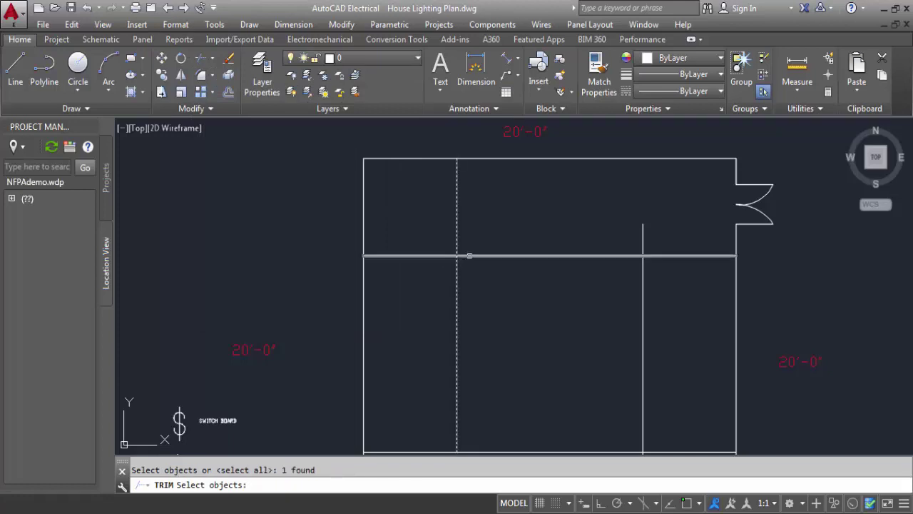
pyautogui.click(469, 255)
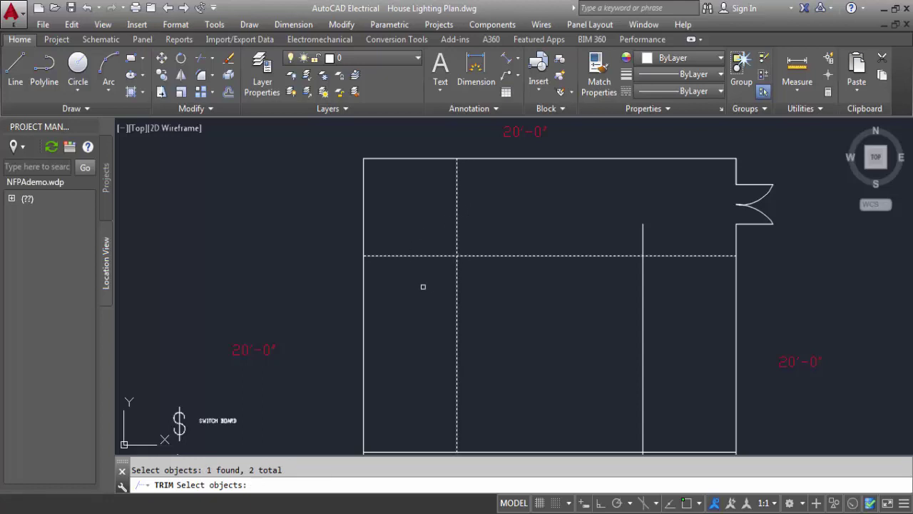
pyautogui.press('Return')
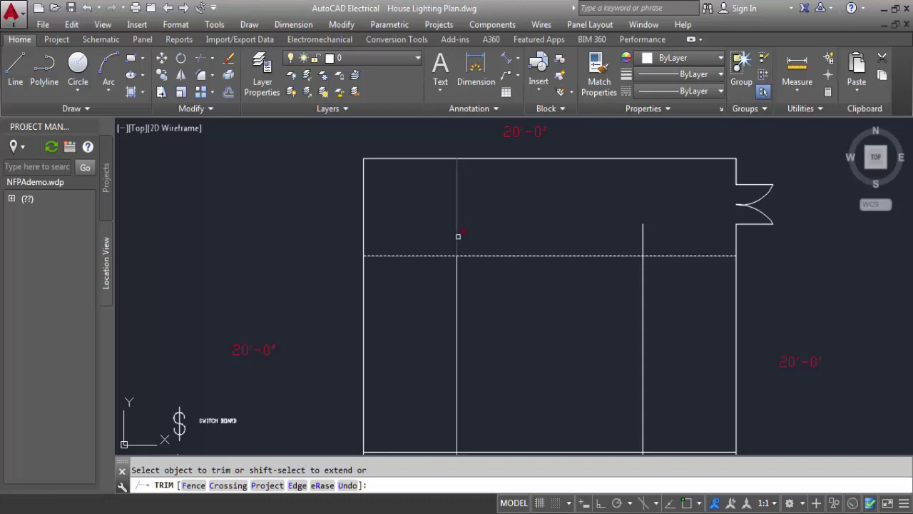
pyautogui.click(458, 236)
pyautogui.click(437, 255)
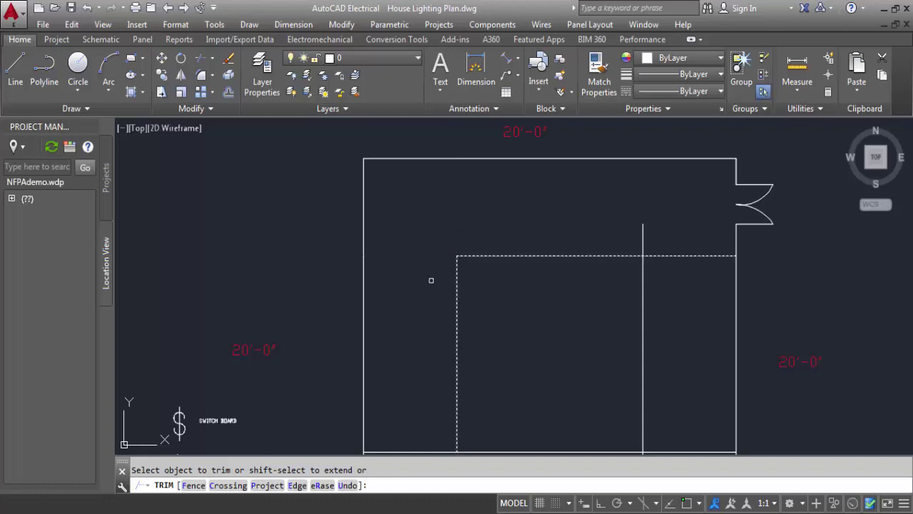
pyautogui.scroll(-2, 430, 290)
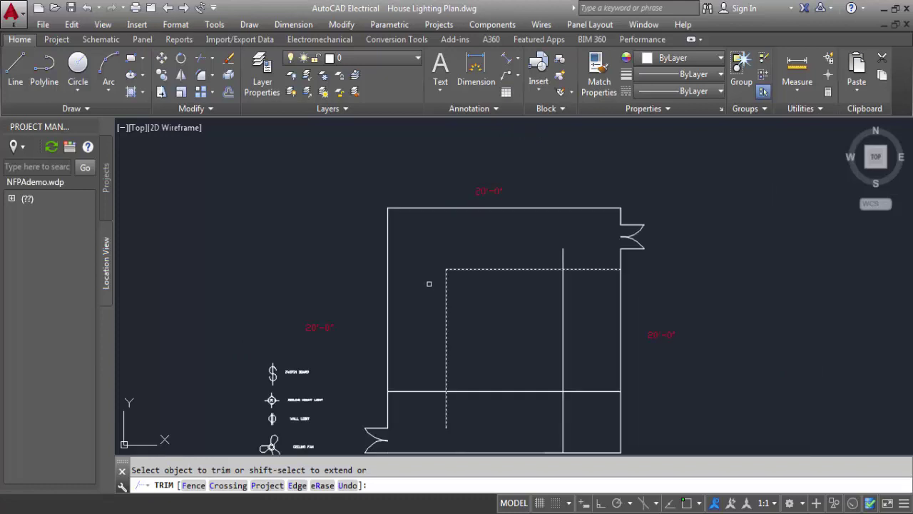
pyautogui.press('Escape')
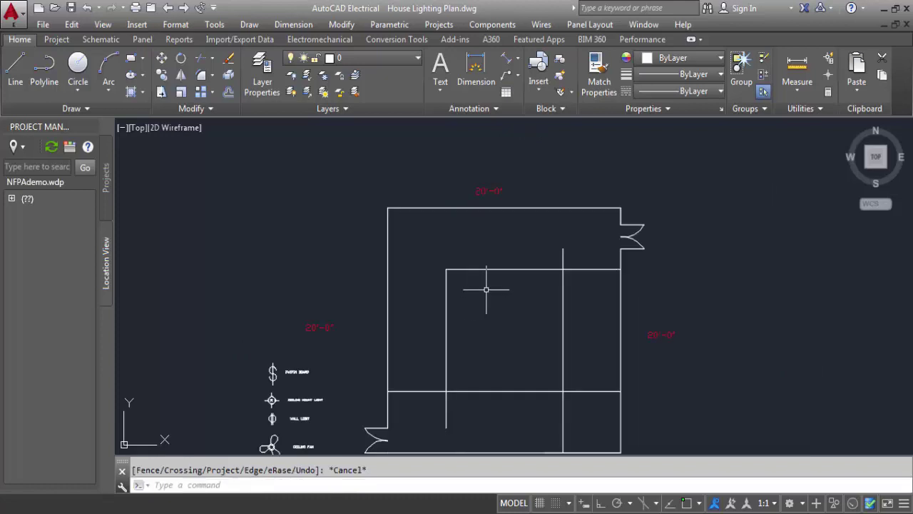
pyautogui.scroll(1, 433, 282)
pyautogui.scroll(1, 471, 284)
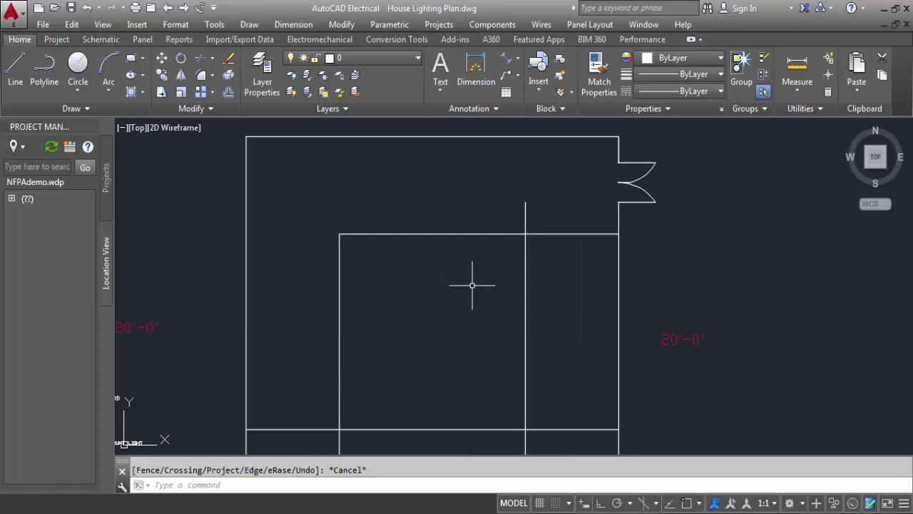
# Fillet the upper-right grid intersection into a sharp corner
pyautogui.write('FILL')
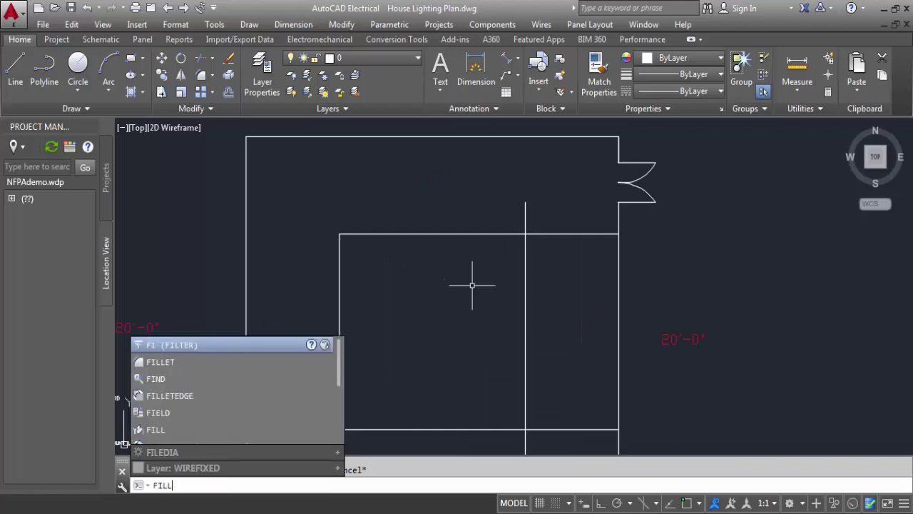
pyautogui.write('ET')
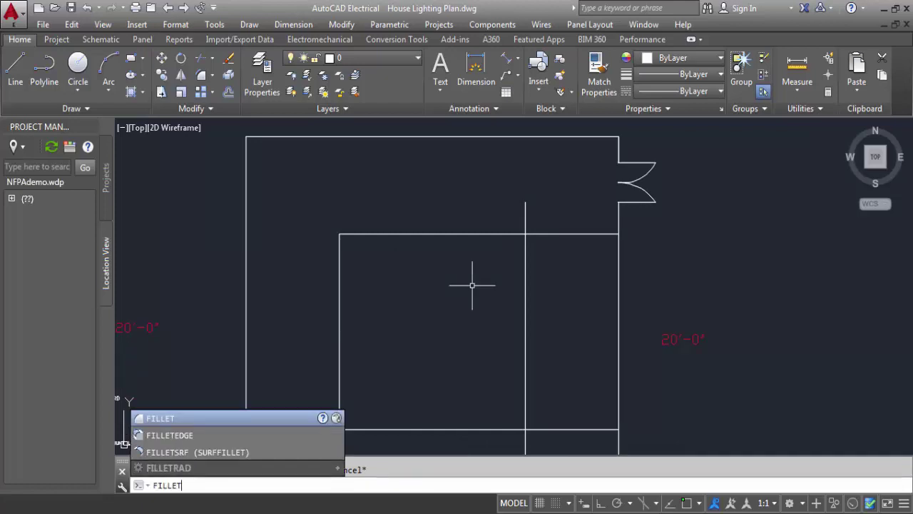
pyautogui.press('Return')
pyautogui.scroll(-1, 514, 258)
pyautogui.scroll(2, 515, 257)
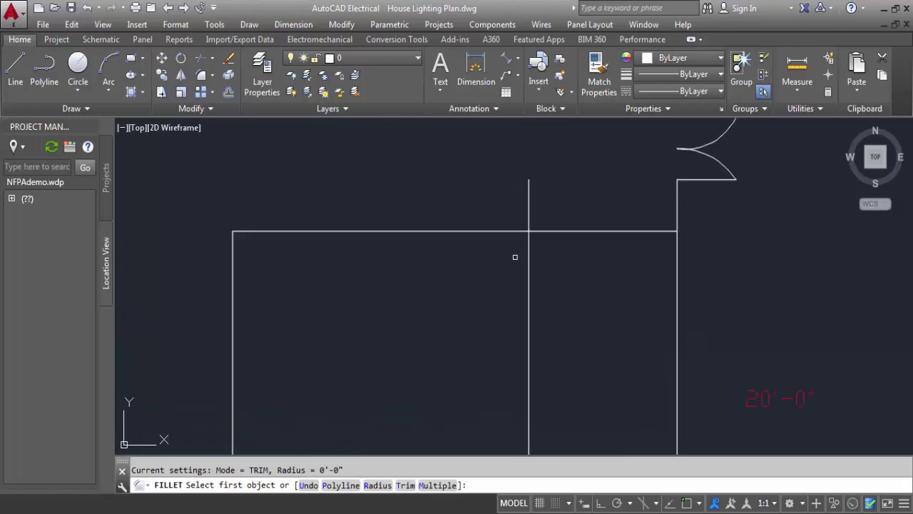
pyautogui.scroll(-1, 524, 265)
pyautogui.moveTo(516, 264); pyautogui.dragTo(452, 253, button='middle')
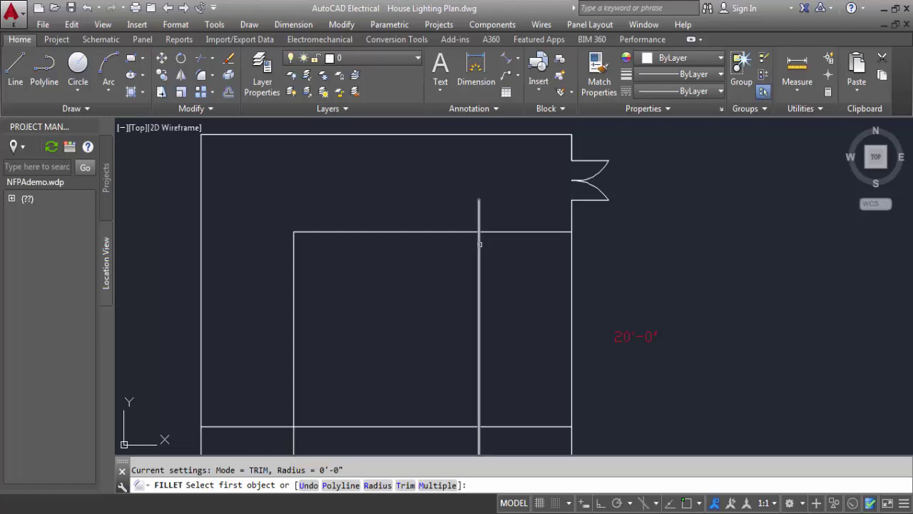
pyautogui.click(479, 244)
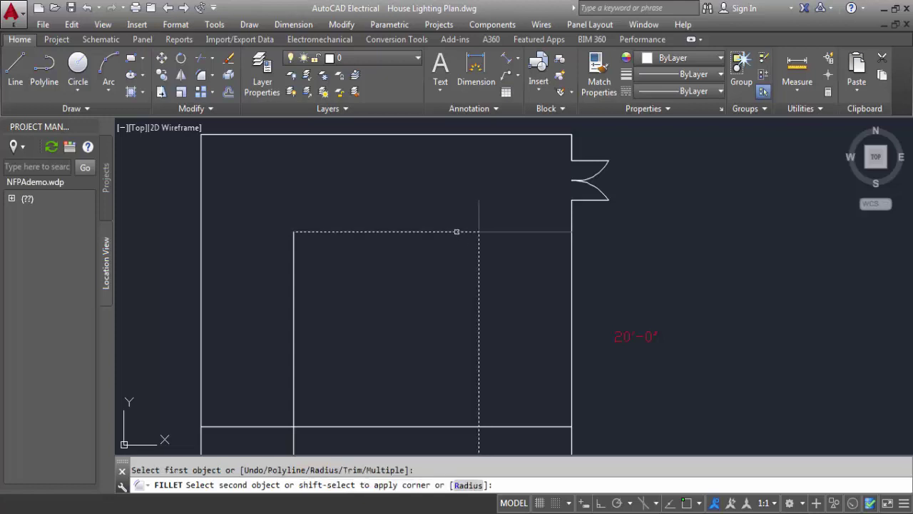
pyautogui.click(463, 233)
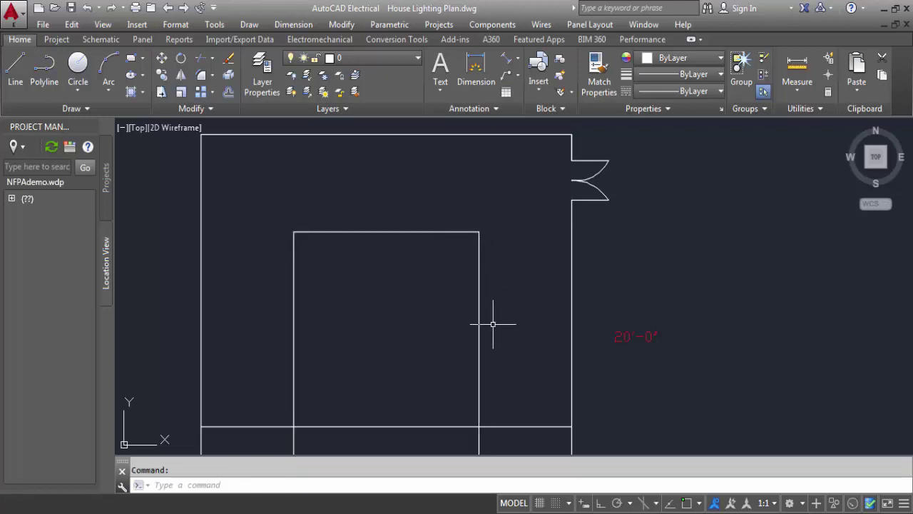
pyautogui.press('Return')
# Fillet the lower-right and lower-left intersections to close the inner square
pyautogui.moveTo(489, 322); pyautogui.dragTo(546, 190, button='middle')
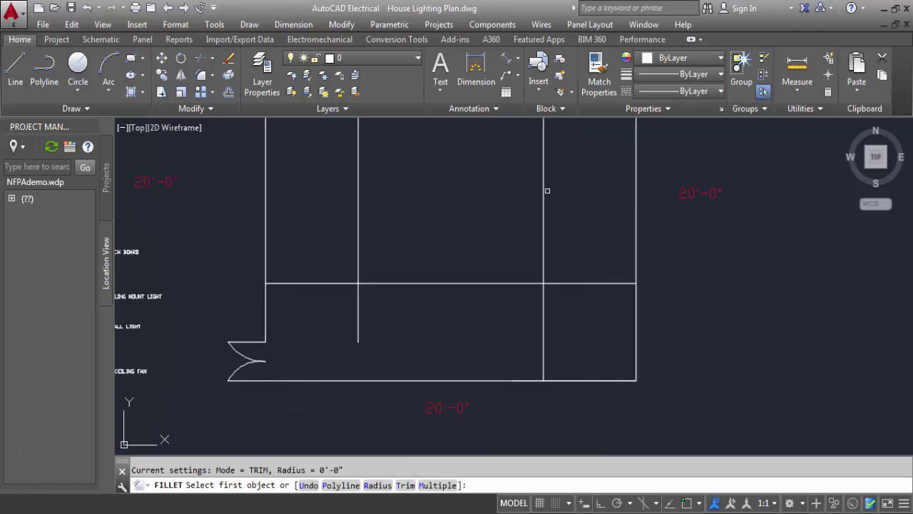
pyautogui.click(544, 266)
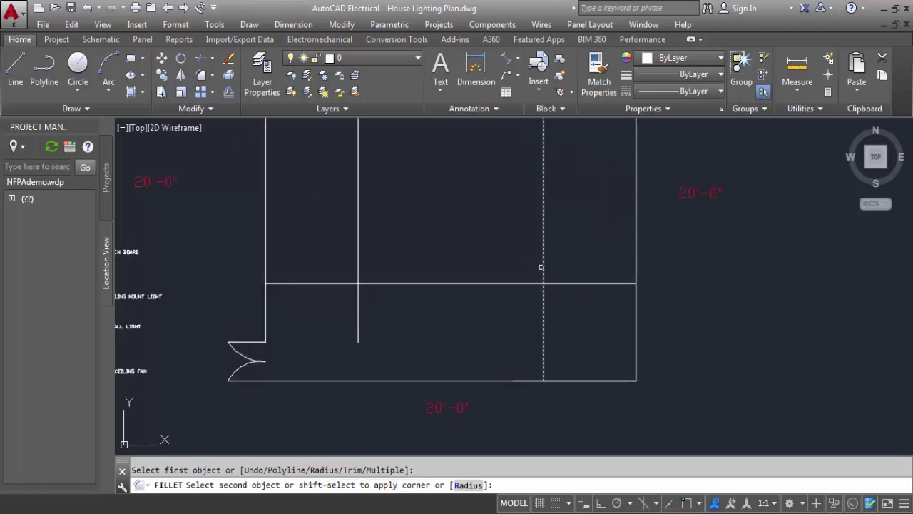
pyautogui.click(515, 283)
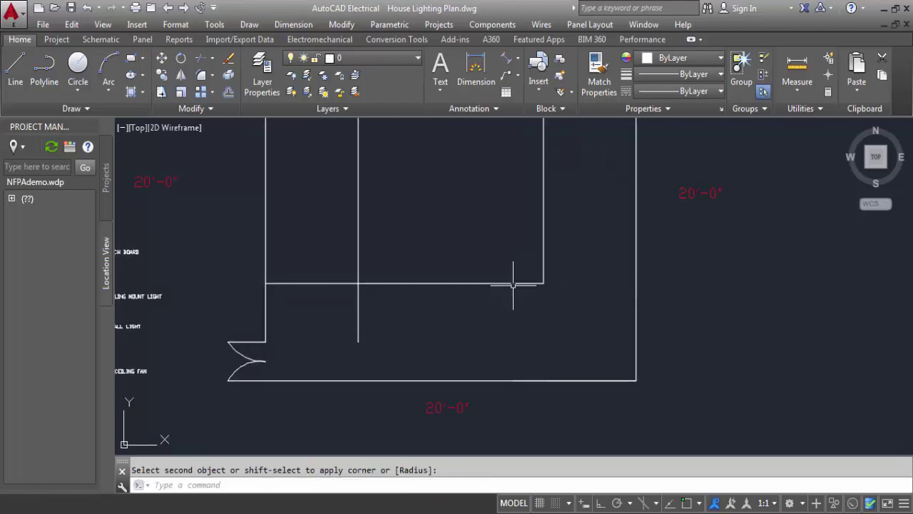
pyautogui.press('Return')
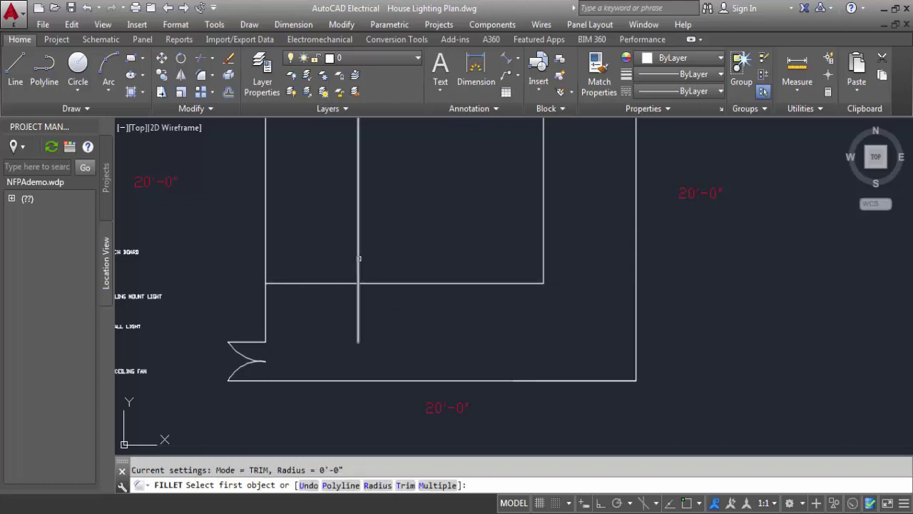
pyautogui.click(357, 261)
pyautogui.click(372, 283)
pyautogui.scroll(-2, 419, 305)
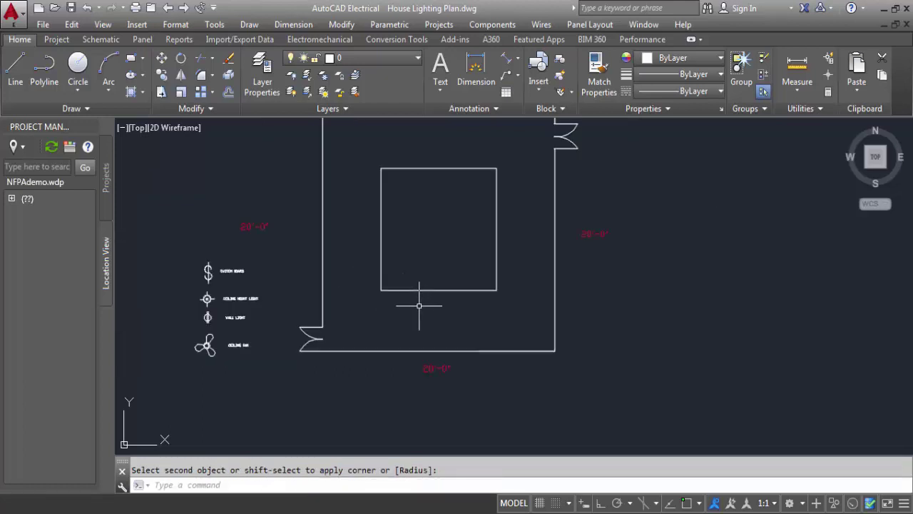
pyautogui.scroll(-2, 420, 310)
pyautogui.scroll(4, 399, 264)
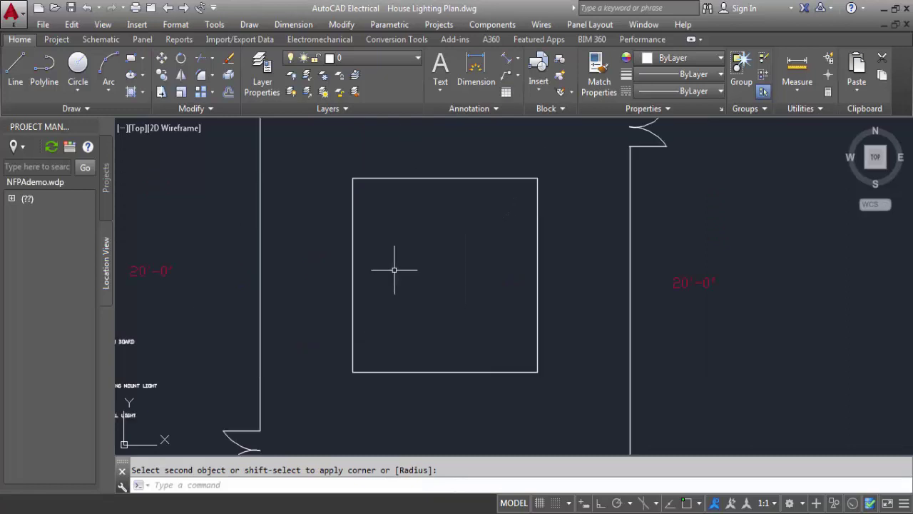
pyautogui.scroll(3, 350, 179)
pyautogui.scroll(-2, 350, 179)
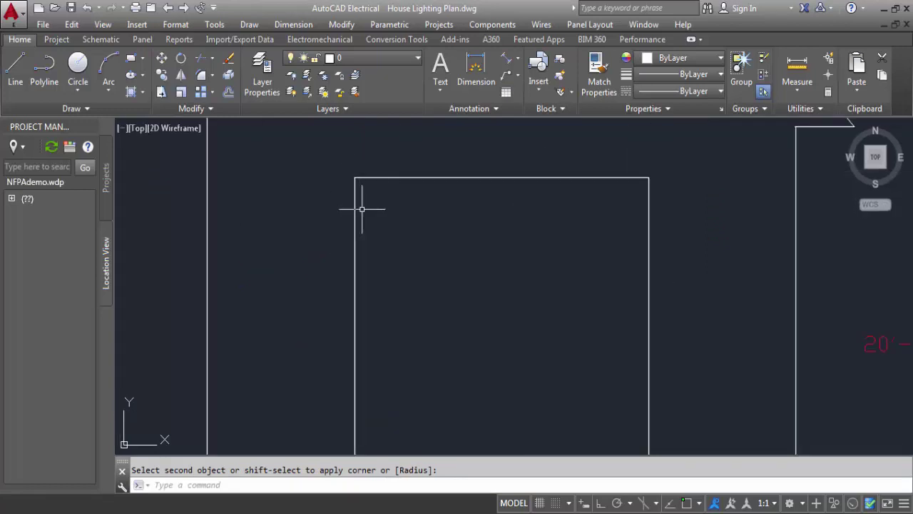
pyautogui.scroll(-2, 362, 209)
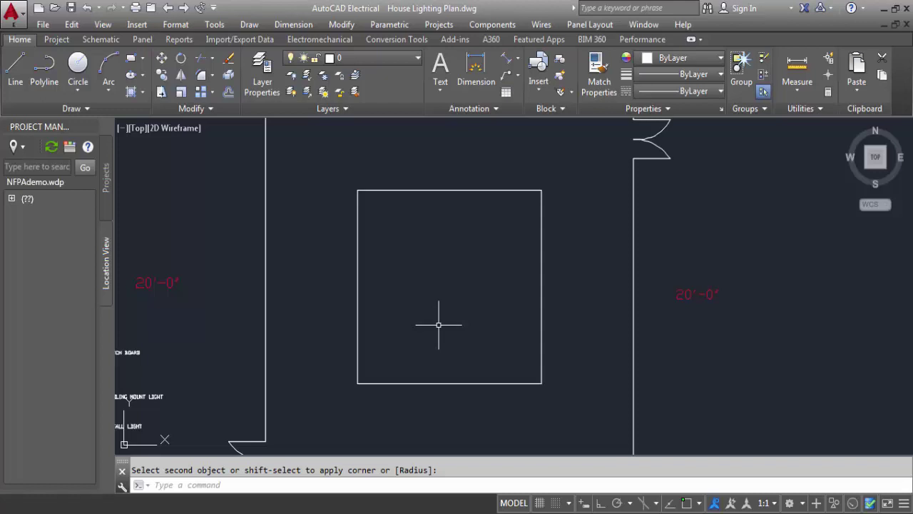
pyautogui.press('Escape')
pyautogui.press('Return')
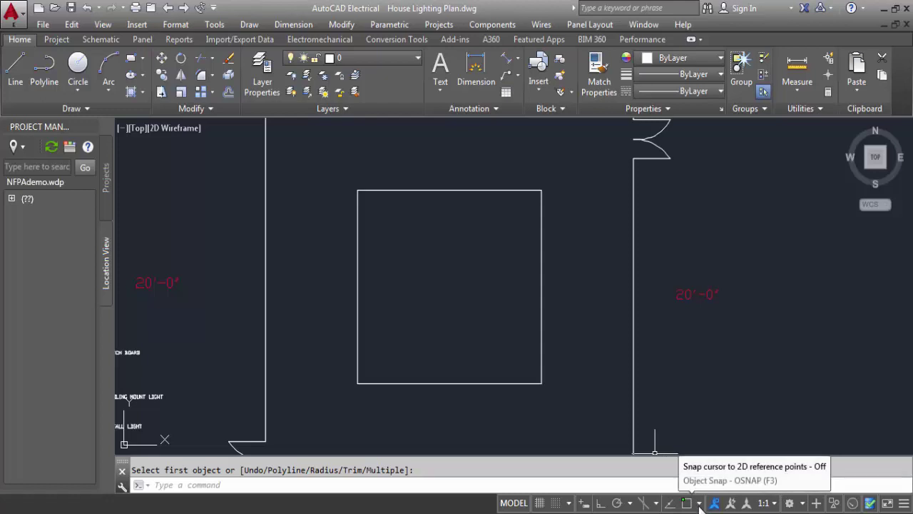
# Uncheck Center in the status bar's Object Snap list
pyautogui.click(700, 504)
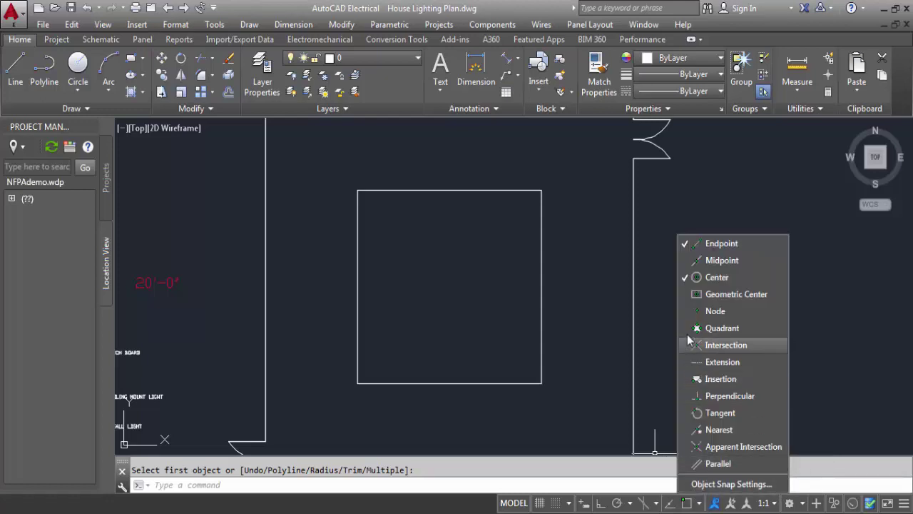
pyautogui.click(686, 282)
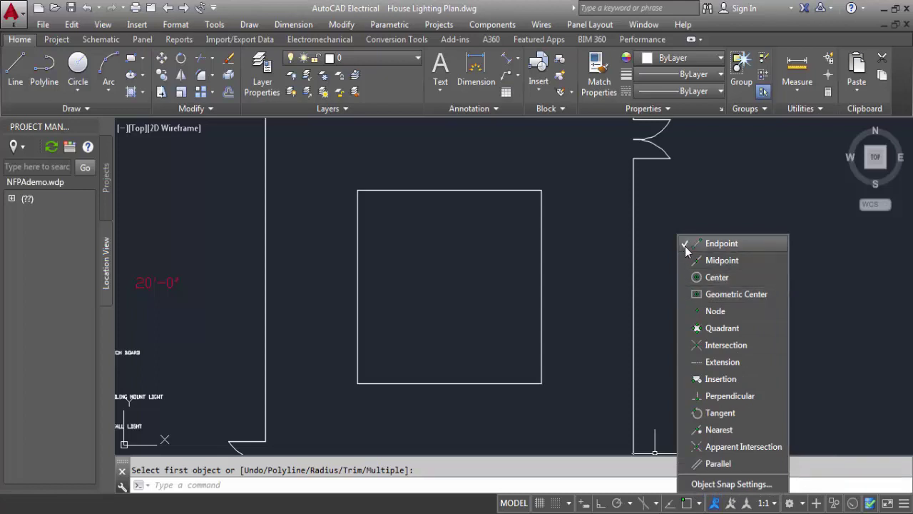
pyautogui.click(597, 285)
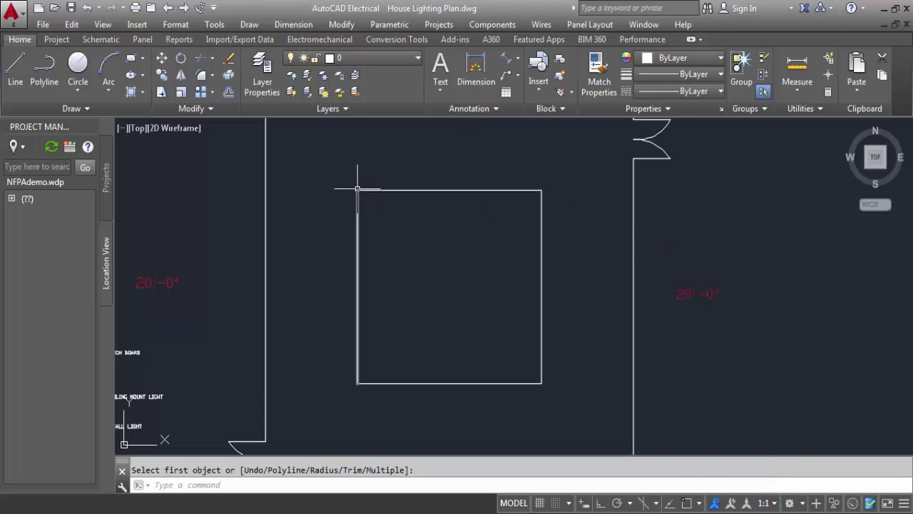
# Select and copy the legend's ceiling mount light symbol
pyautogui.scroll(-2, 411, 326)
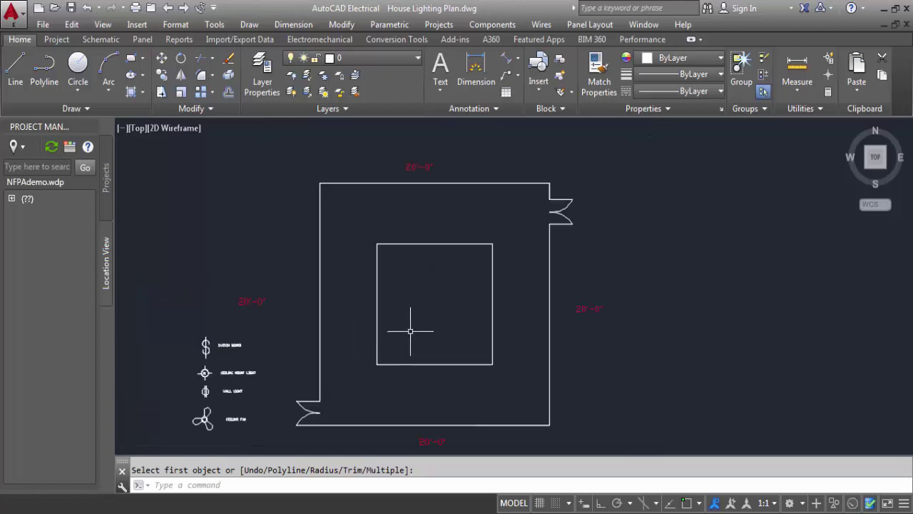
pyautogui.scroll(-4, 374, 358)
pyautogui.scroll(5, 374, 359)
pyautogui.scroll(3, 373, 328)
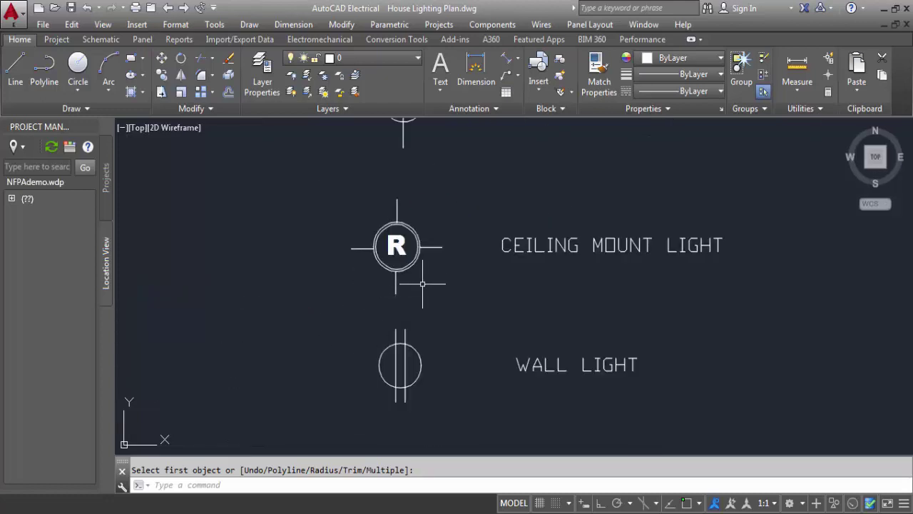
pyautogui.scroll(-2, 442, 271)
pyautogui.click(446, 290)
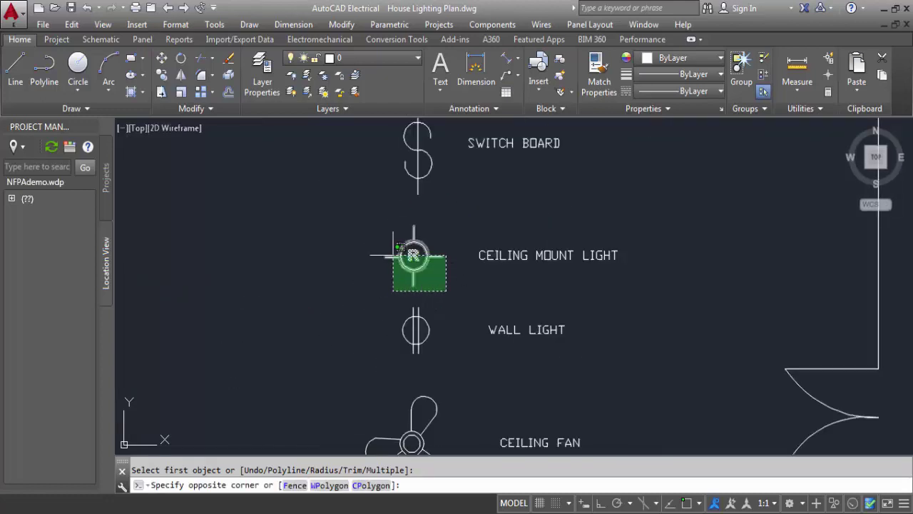
pyautogui.click(382, 231)
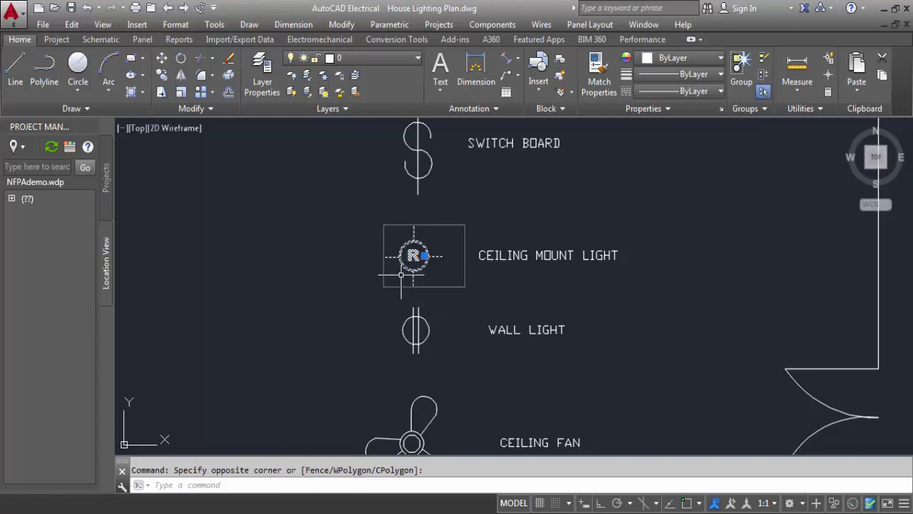
pyautogui.hotkey('ctrl', 'c')
# Paste a ceiling light copy at the inner square's top-left corner
pyautogui.hotkey('ctrl', 'v')
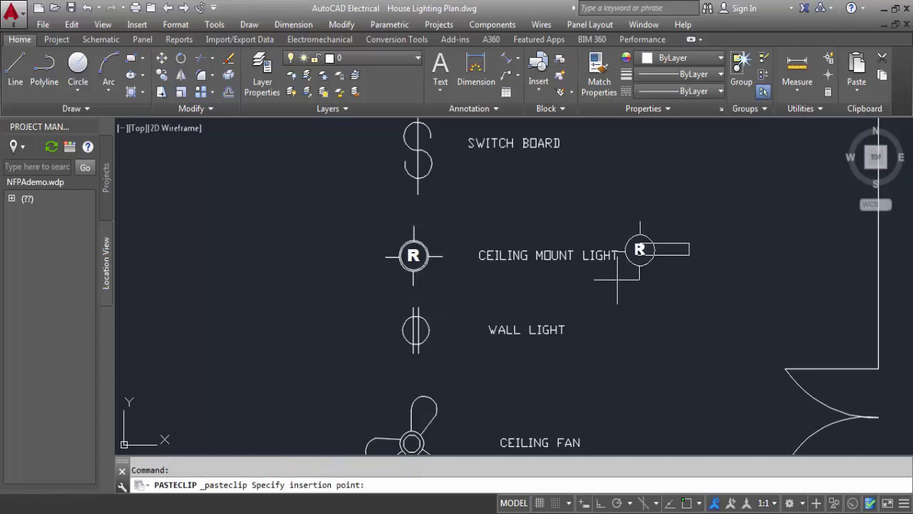
pyautogui.scroll(-2, 618, 281)
pyautogui.moveTo(742, 253); pyautogui.dragTo(652, 281, button='middle')
pyautogui.scroll(4, 530, 408)
pyautogui.scroll(2, 540, 376)
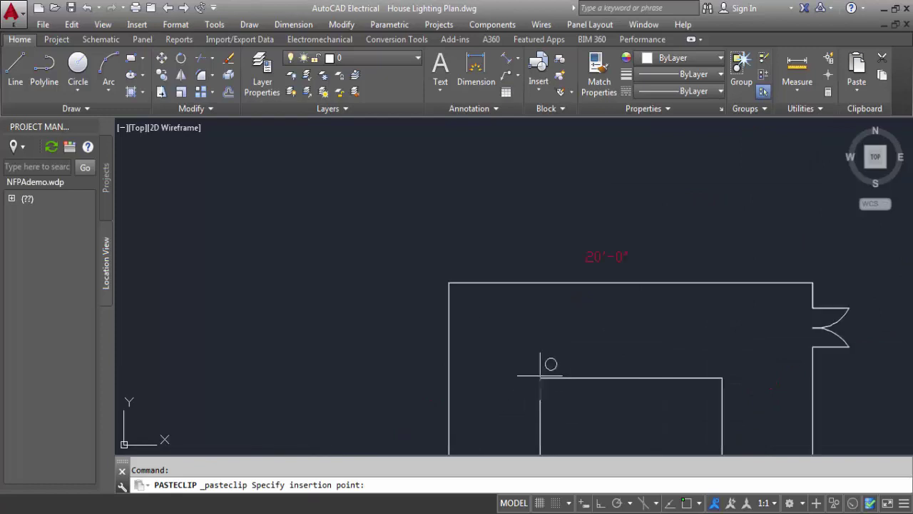
pyautogui.scroll(4, 530, 388)
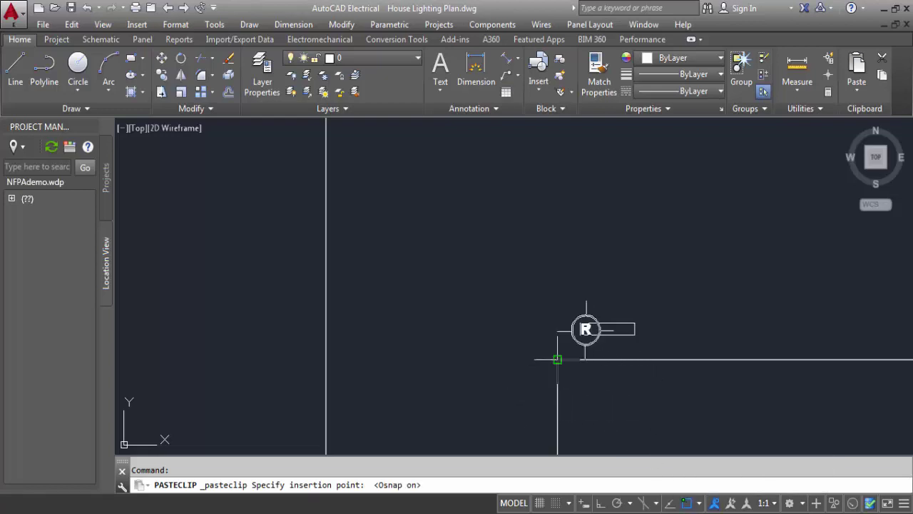
pyautogui.scroll(-4, 557, 359)
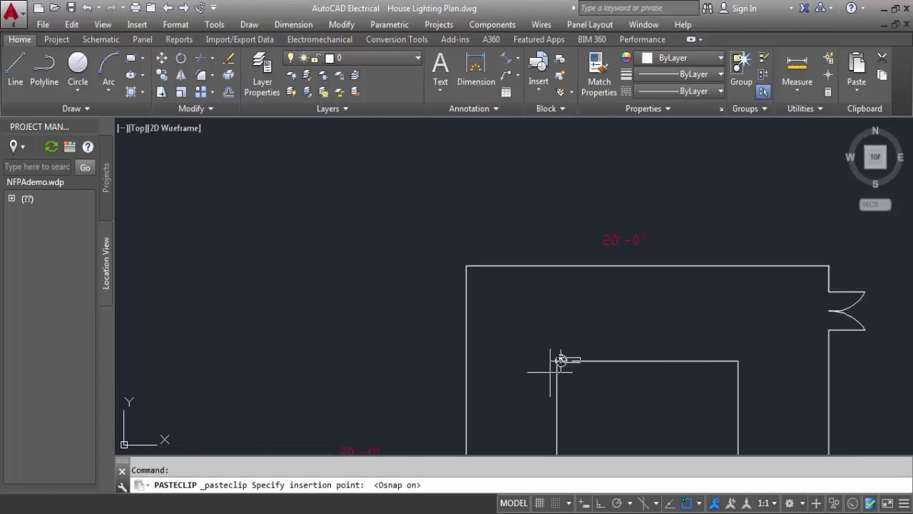
pyautogui.scroll(6, 554, 366)
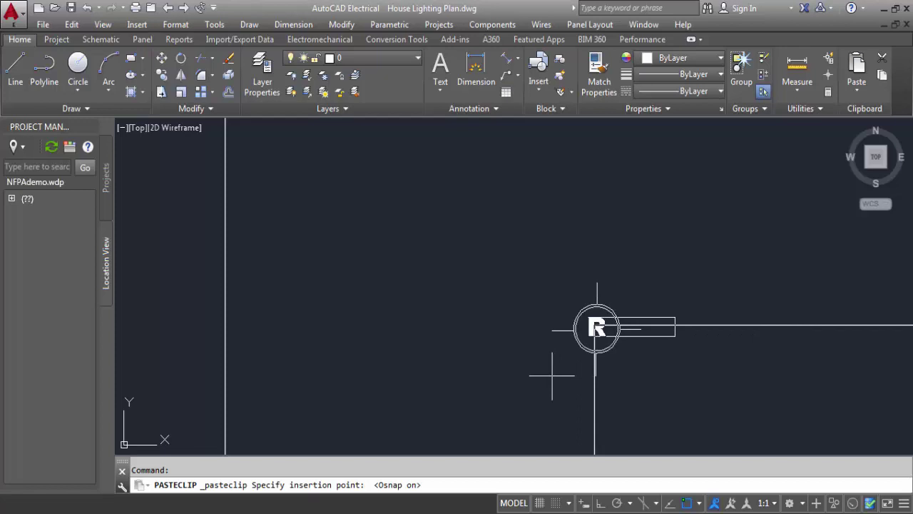
pyautogui.click(552, 374)
# Paste another ceiling light copy at the square's top-right corner
pyautogui.scroll(-4, 551, 373)
pyautogui.moveTo(673, 402)
pyautogui.mouseDown(button='middle')
pyautogui.moveTo(540, 320)
pyautogui.moveTo(455, 309)
pyautogui.mouseUp(button='middle')
pyautogui.hotkey('ctrl', 'v')
pyautogui.scroll(5, 692, 269)
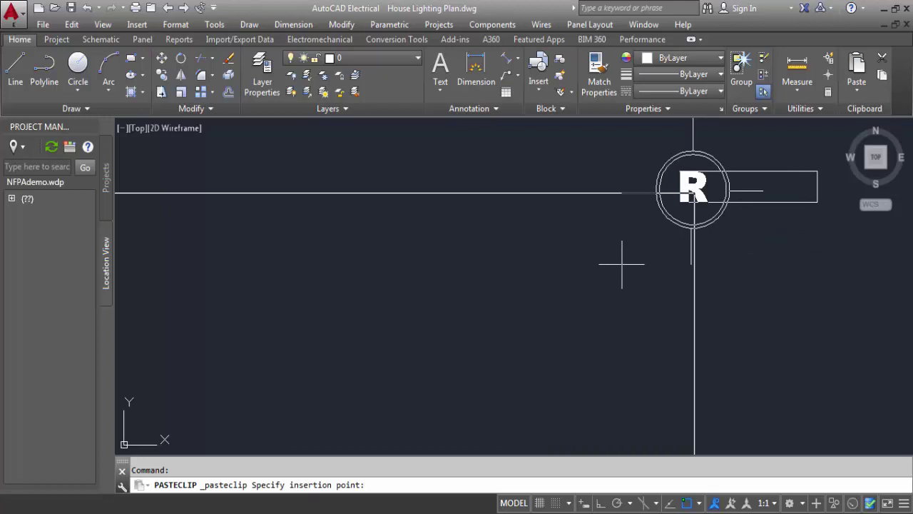
pyautogui.click(710, 282)
pyautogui.scroll(-4, 752, 314)
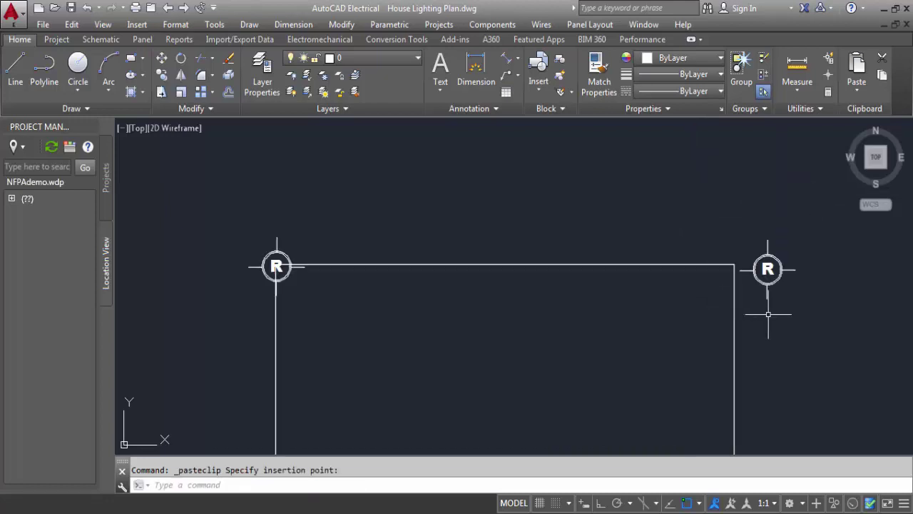
pyautogui.write('M')
# Attempt to move the right ceiling light with MOVE, then undo the misplaced move
pyautogui.press('Return')
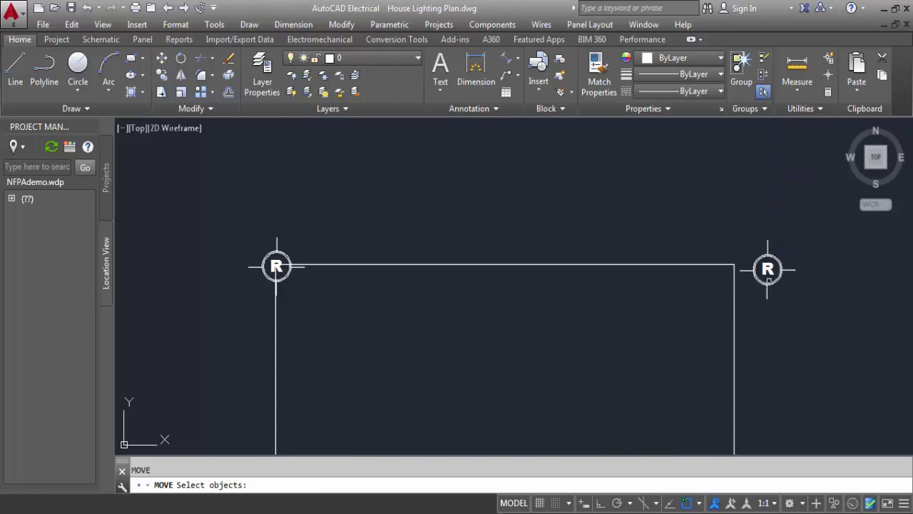
pyautogui.press('Escape')
pyautogui.click(768, 269)
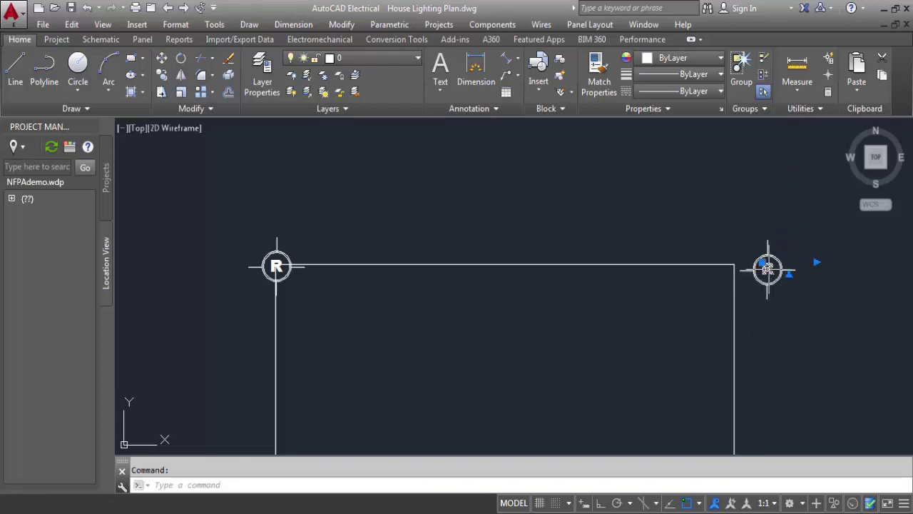
pyautogui.write('m')
pyautogui.press('Return')
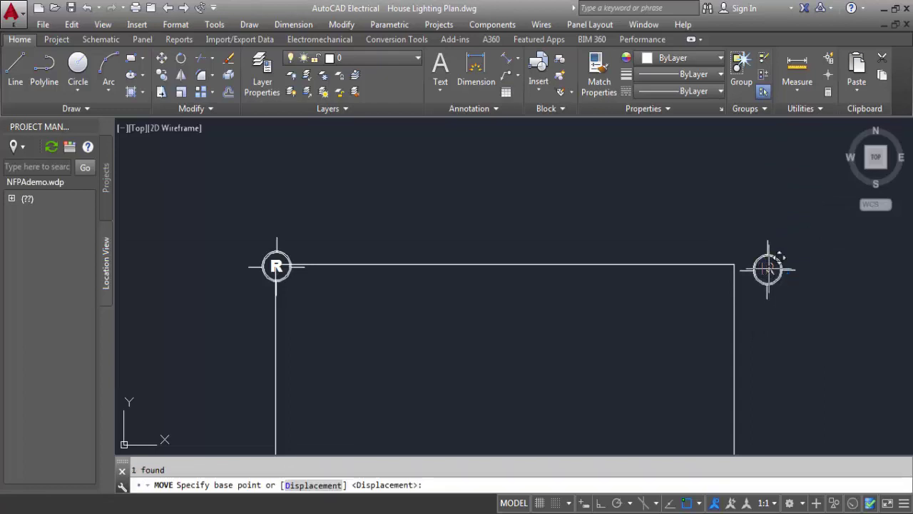
pyautogui.click(768, 270)
pyautogui.click(768, 269)
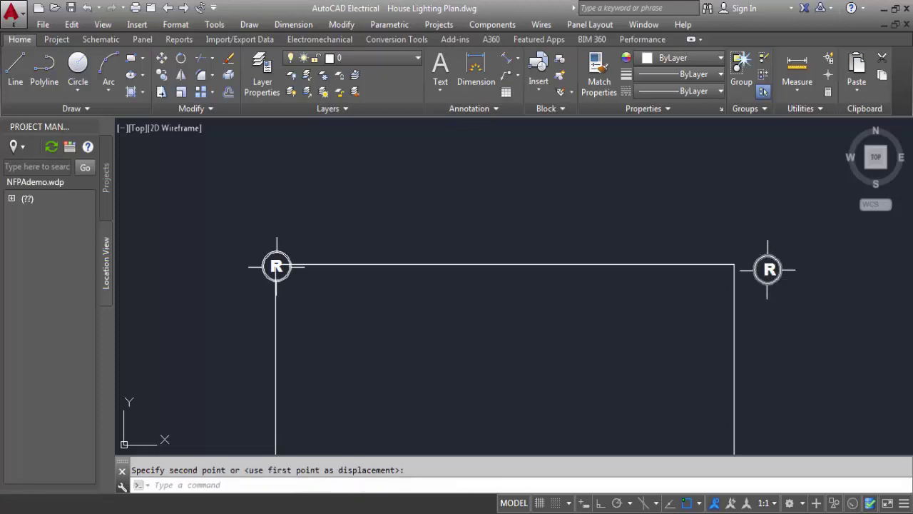
pyautogui.hotkey('ctrl', 'z')
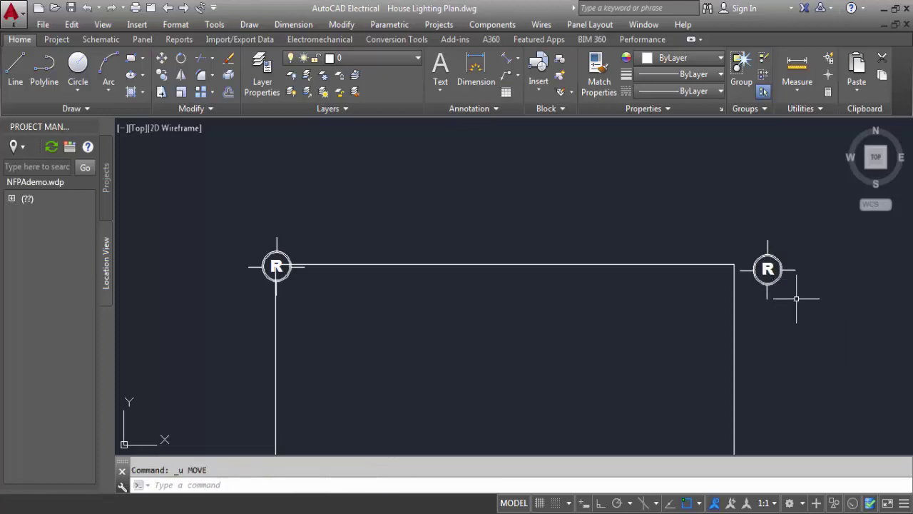
# Move the right R light from its centre onto the inner square's top-right corner endpoint
pyautogui.click(803, 321)
pyautogui.click(758, 235)
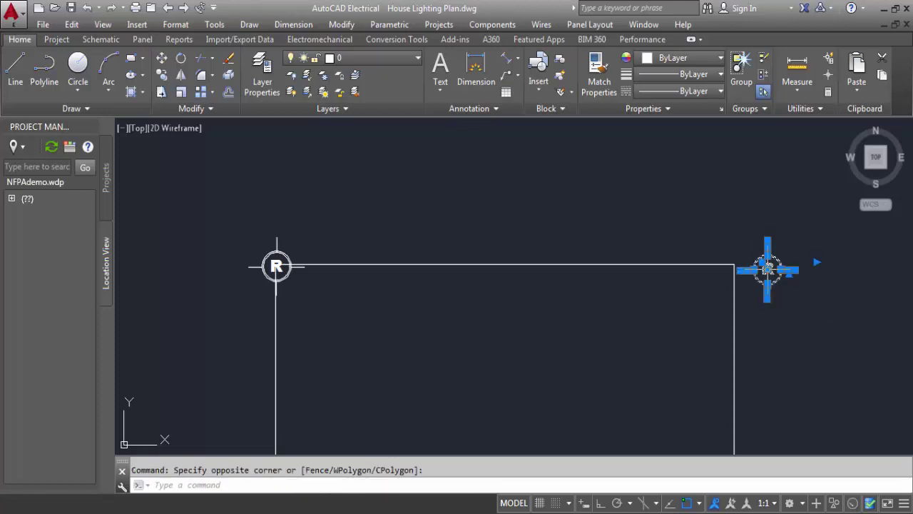
pyautogui.write('M')
pyautogui.press('Return')
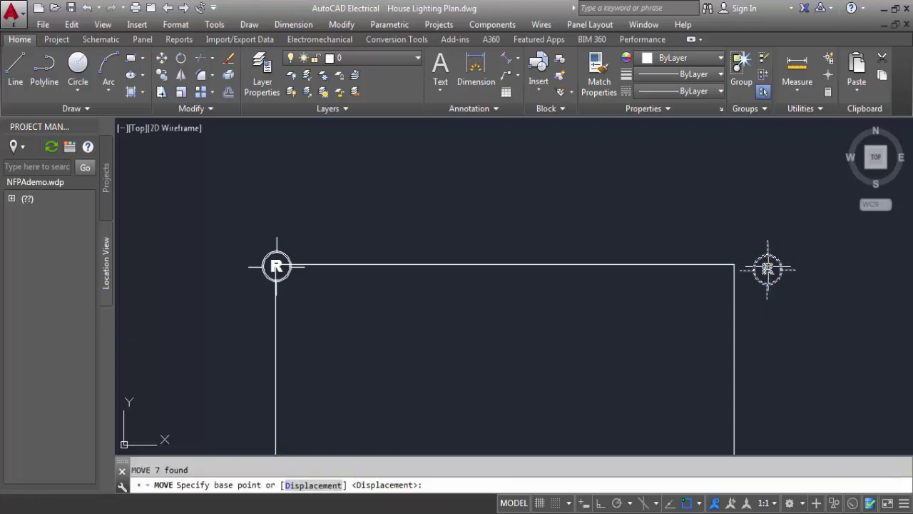
pyautogui.click(768, 268)
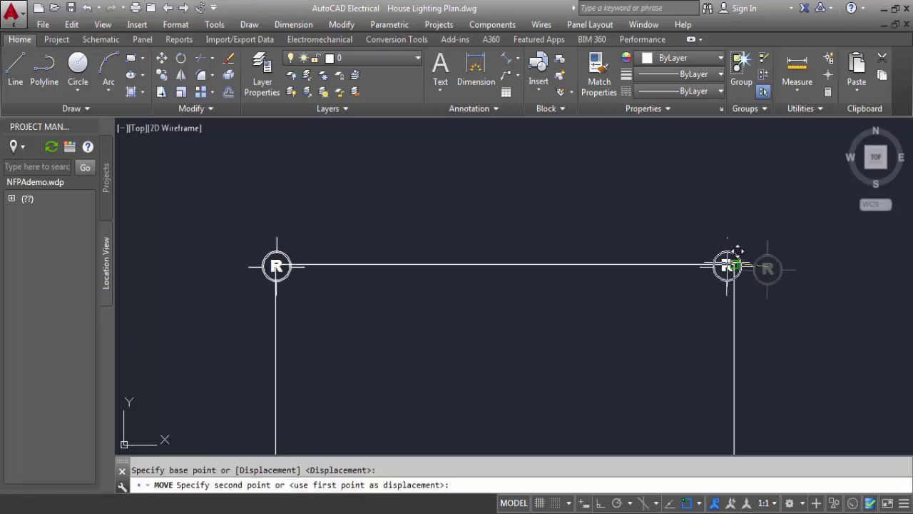
pyautogui.scroll(5, 728, 266)
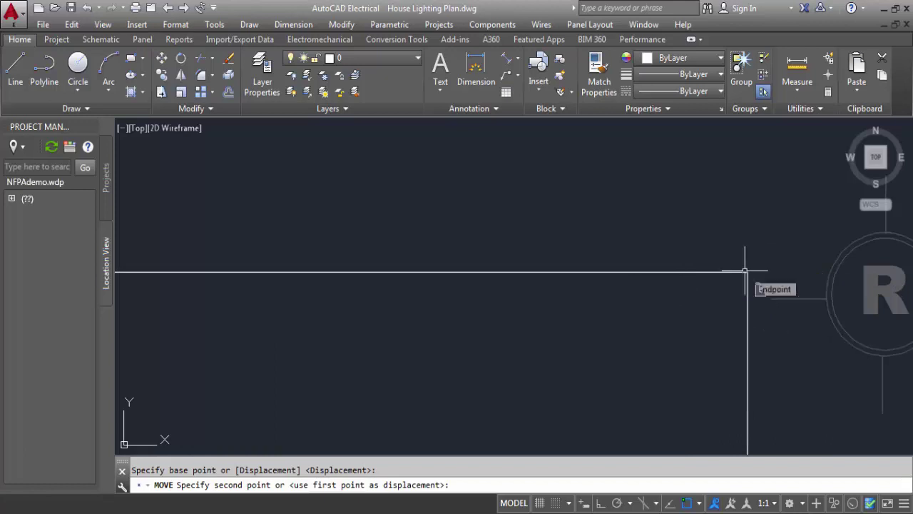
pyautogui.click(746, 272)
pyautogui.scroll(-5, 800, 339)
pyautogui.moveTo(811, 398); pyautogui.dragTo(742, 230, button='middle')
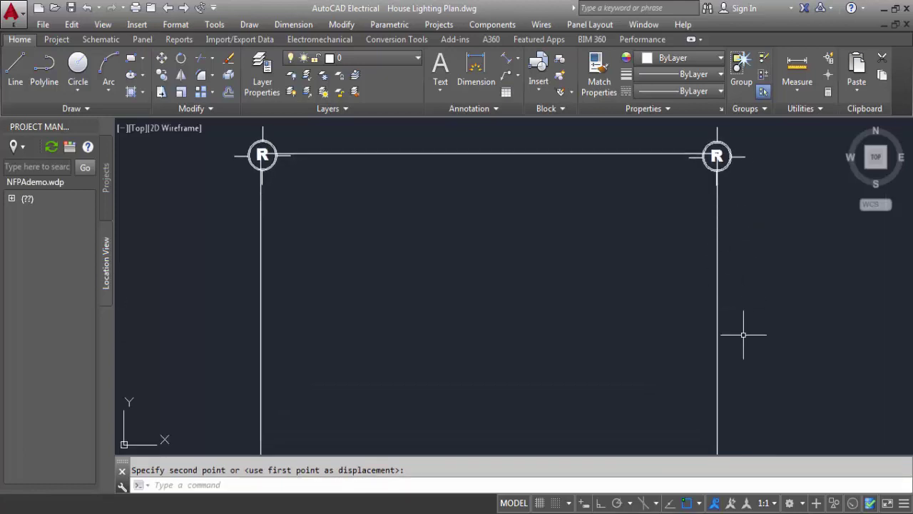
# Paste a third ceiling light and snap its centre onto the square's bottom-right corner
pyautogui.hotkey('ctrl', 'v')
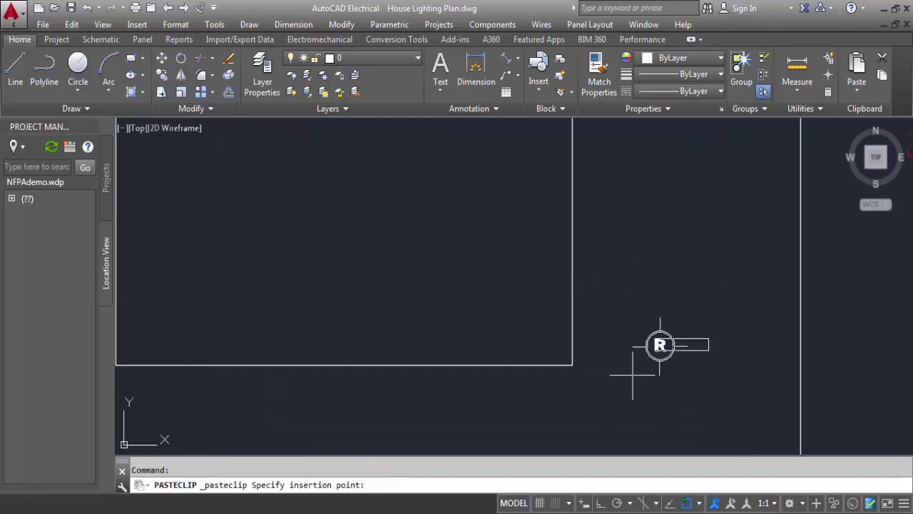
pyautogui.click(632, 379)
pyautogui.press('Escape')
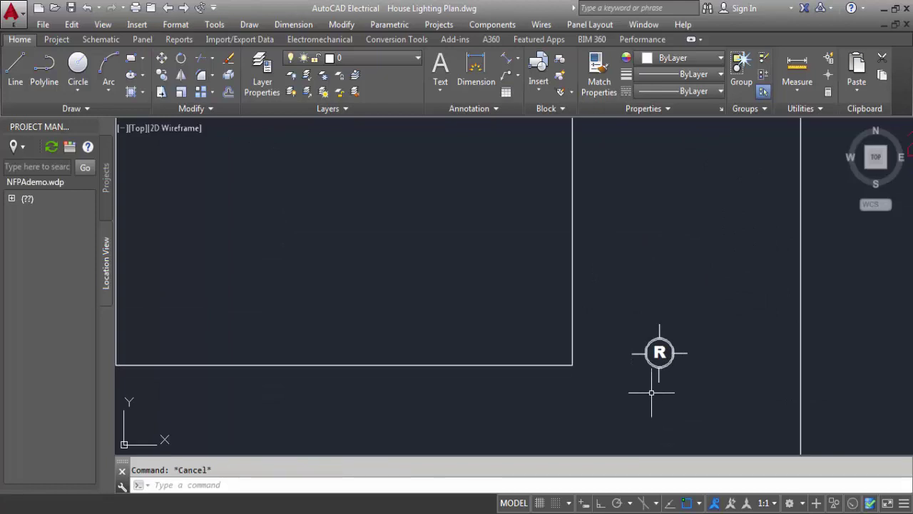
pyautogui.click(709, 421)
pyautogui.click(615, 246)
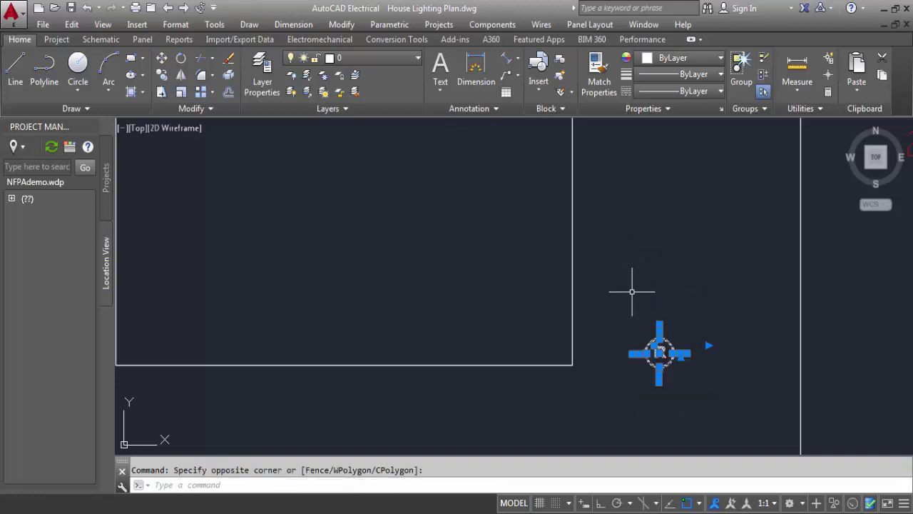
pyautogui.write('M')
pyautogui.press('Return')
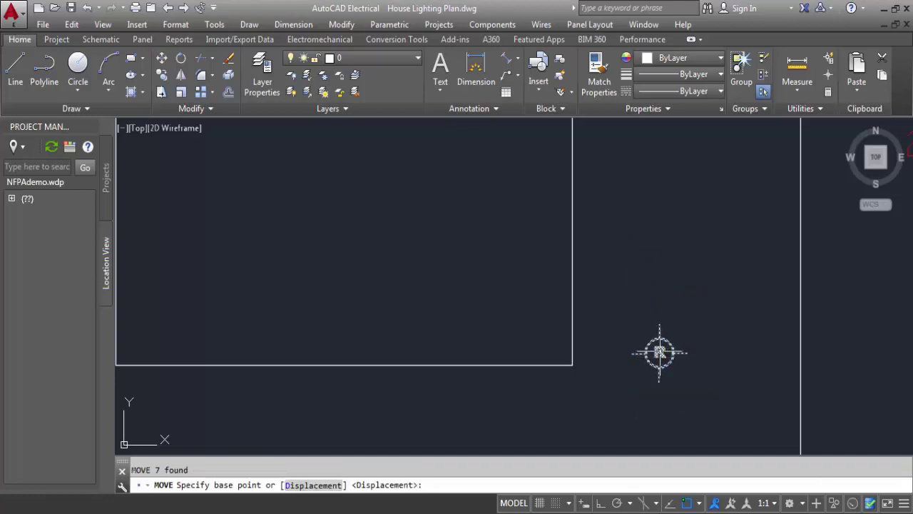
pyautogui.click(660, 353)
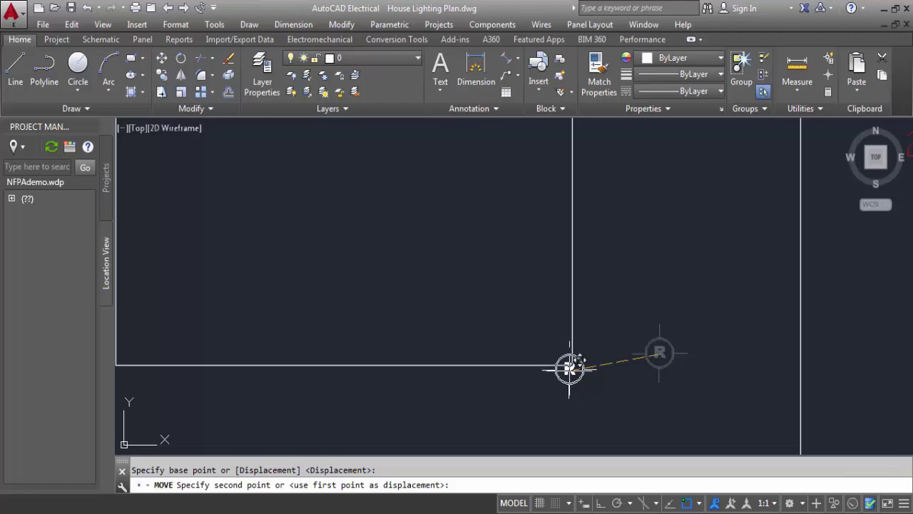
pyautogui.scroll(5, 572, 364)
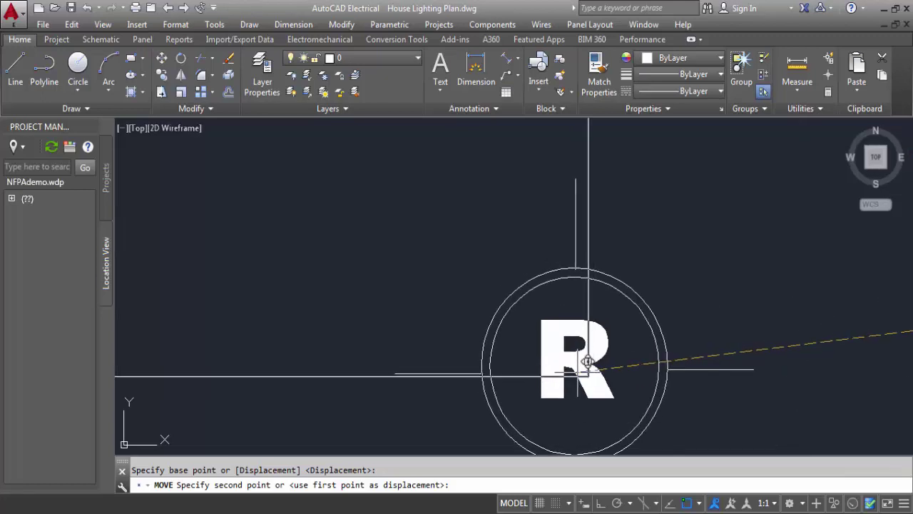
pyautogui.click(588, 376)
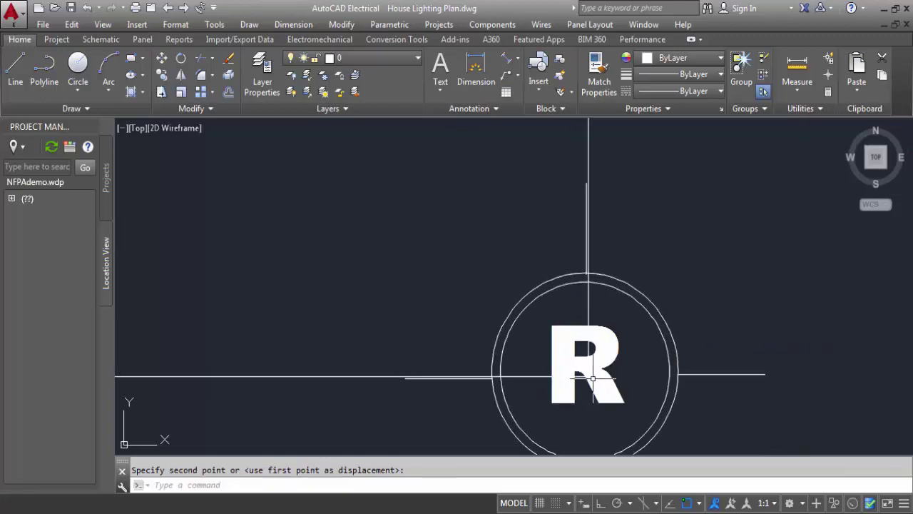
pyautogui.scroll(-4, 588, 386)
pyautogui.scroll(-2, 589, 412)
pyautogui.moveTo(590, 412); pyautogui.dragTo(772, 373, button='middle')
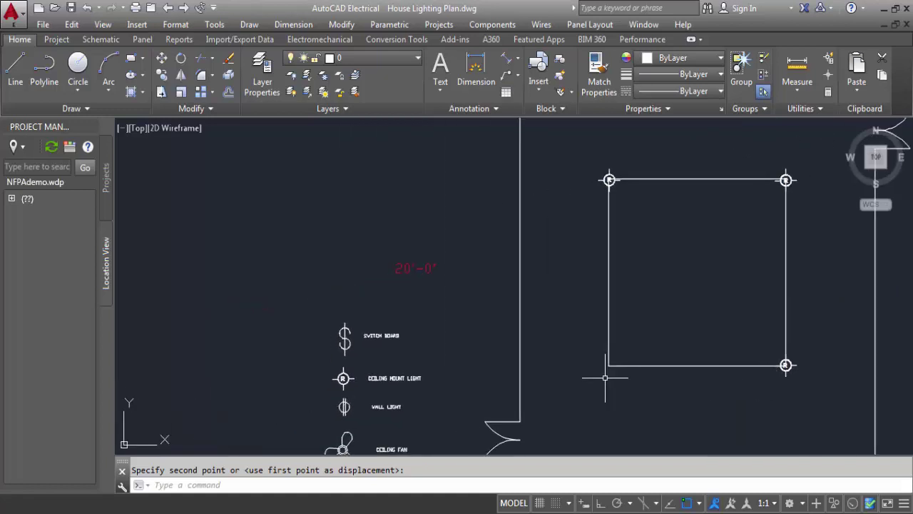
# Paste a fourth ceiling light and move it from its centre onto the remaining square corner
pyautogui.hotkey('ctrl', 'v')
pyautogui.scroll(-2, 587, 379)
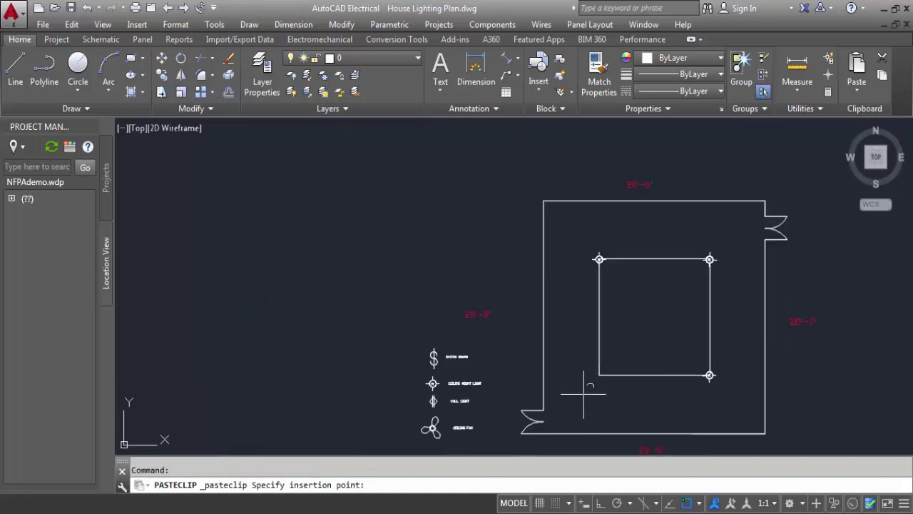
pyautogui.scroll(5, 599, 393)
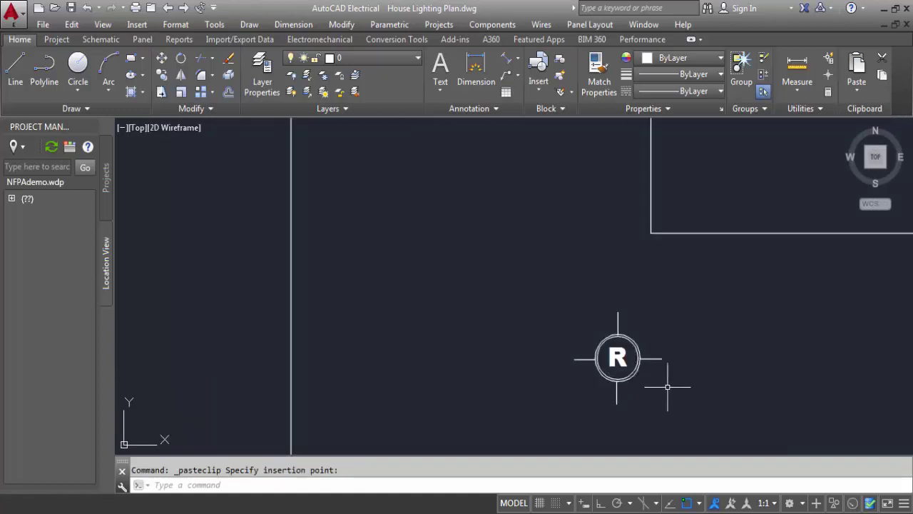
pyautogui.click(676, 414)
pyautogui.click(567, 306)
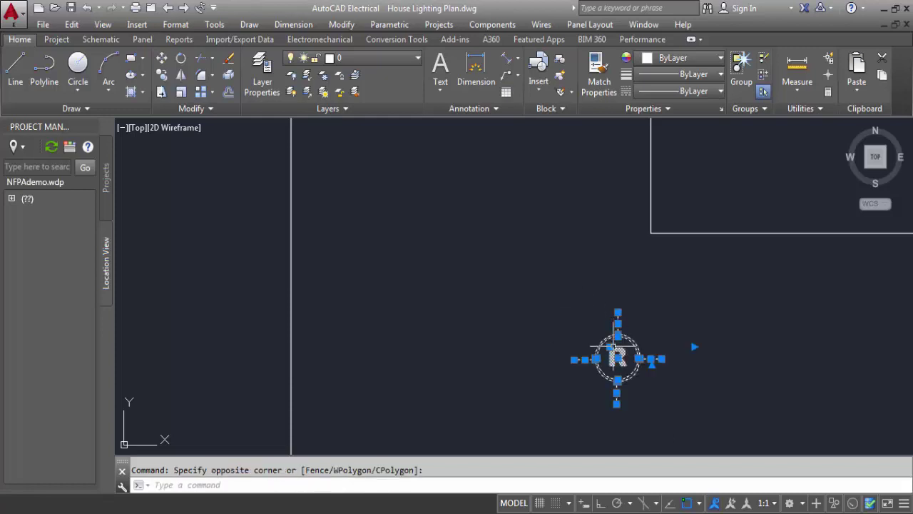
pyautogui.write('m')
pyautogui.press('Return')
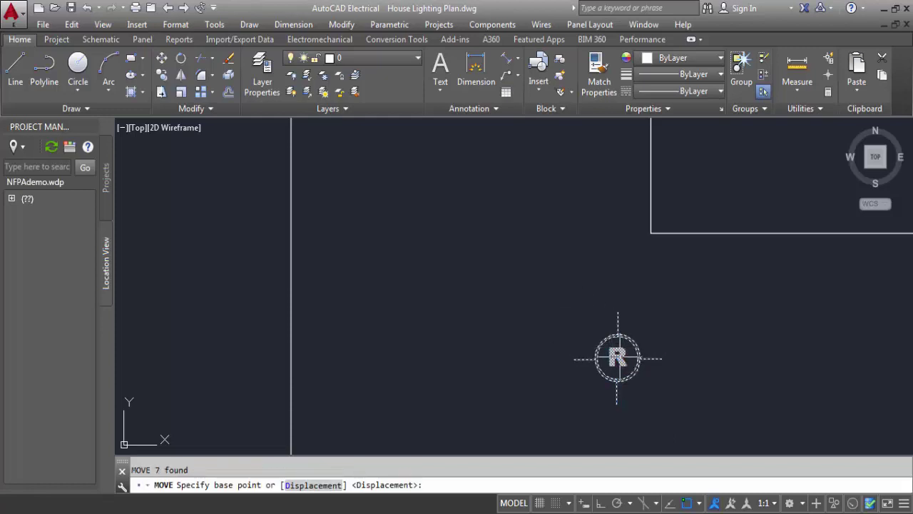
pyautogui.click(618, 358)
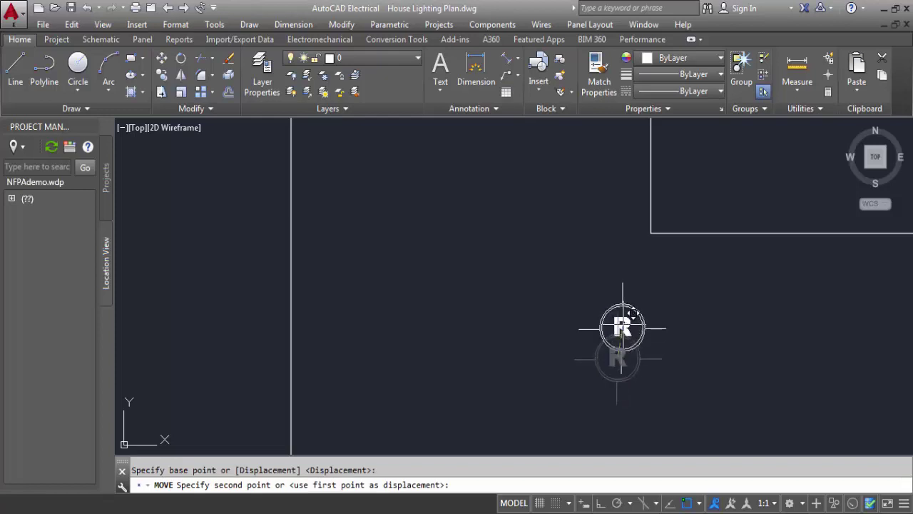
pyautogui.click(651, 229)
pyautogui.scroll(-3, 706, 362)
pyautogui.scroll(5, 706, 361)
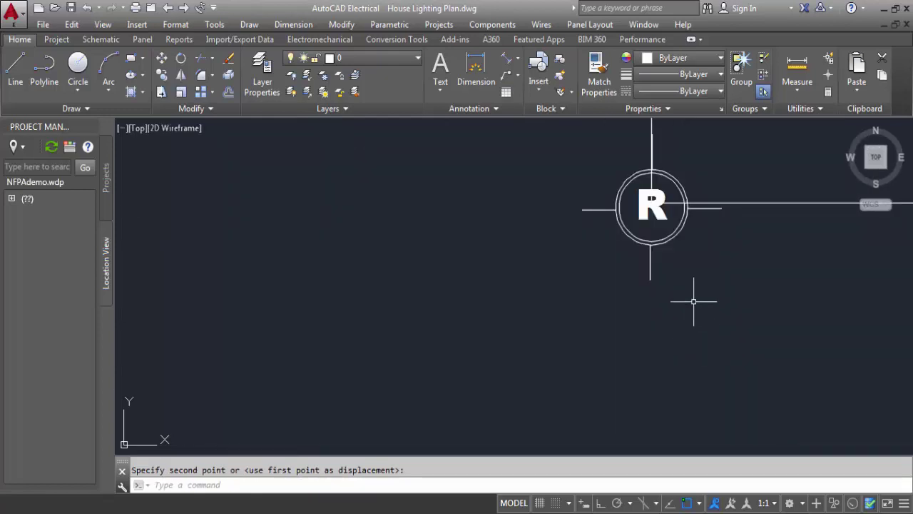
pyautogui.scroll(-3, 689, 294)
# Pan and zoom to check the room, with ceiling lights at all four corners
pyautogui.moveTo(685, 285); pyautogui.dragTo(673, 353, button='middle')
pyautogui.scroll(-3, 672, 353)
pyautogui.scroll(-2, 667, 284)
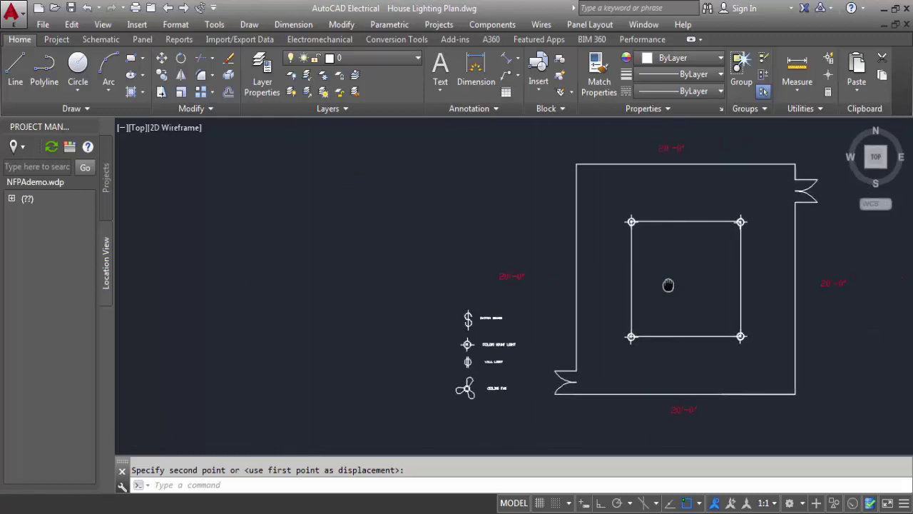
pyautogui.moveTo(666, 283); pyautogui.dragTo(621, 299, button='middle')
pyautogui.scroll(2, 616, 293)
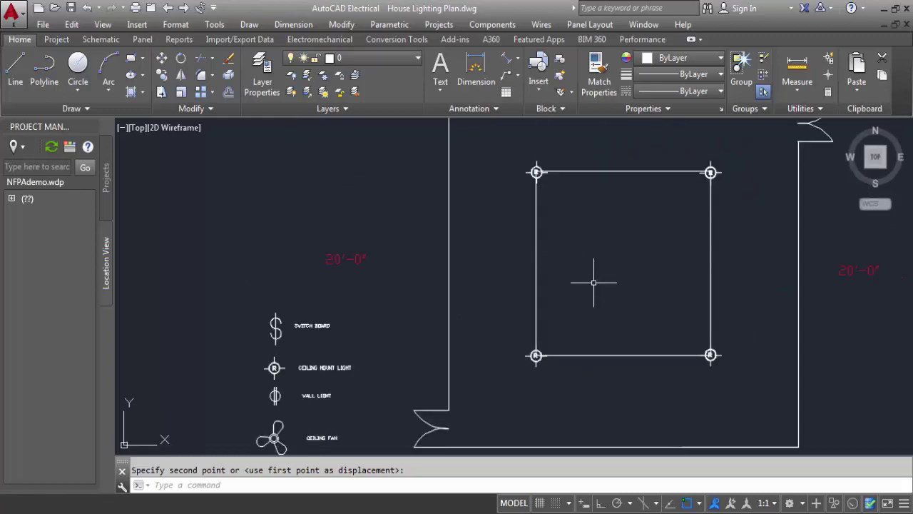
pyautogui.scroll(5, 709, 173)
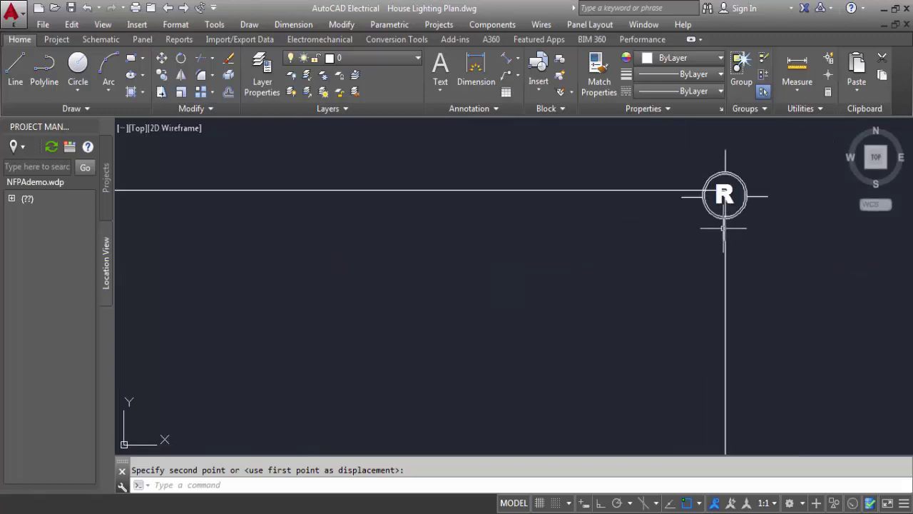
pyautogui.moveTo(724, 194); pyautogui.dragTo(666, 331, button='middle')
pyautogui.scroll(-4, 666, 331)
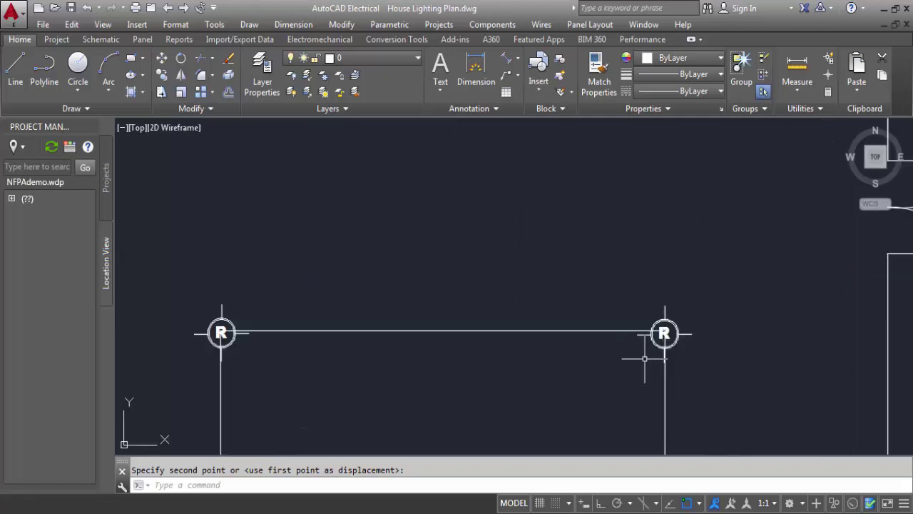
pyautogui.scroll(-2, 637, 361)
pyautogui.moveTo(636, 364); pyautogui.dragTo(656, 287, button='middle')
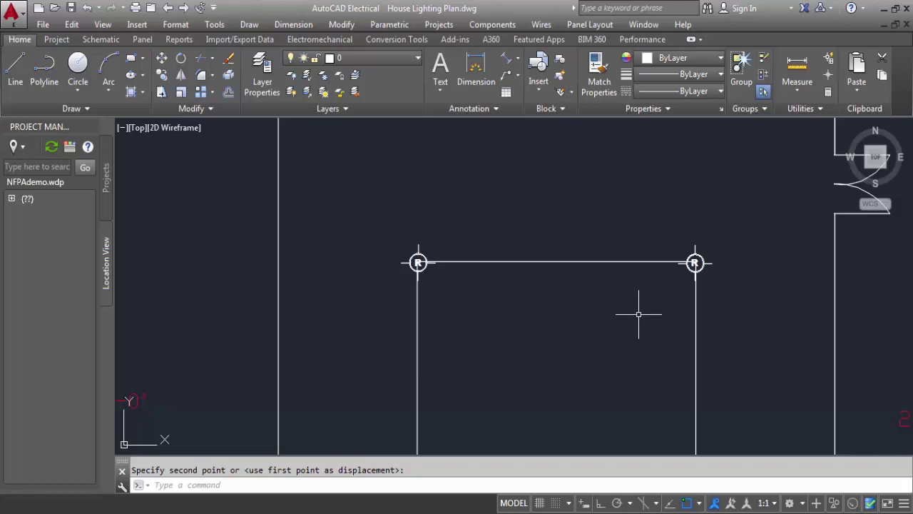
pyautogui.scroll(5, 682, 264)
pyautogui.scroll(4, 714, 268)
pyautogui.scroll(-4, 713, 265)
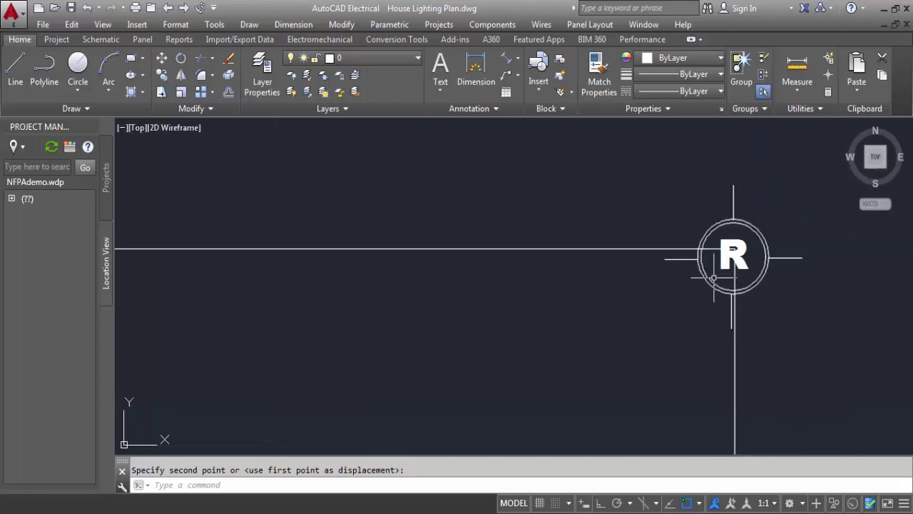
pyautogui.scroll(-4, 767, 303)
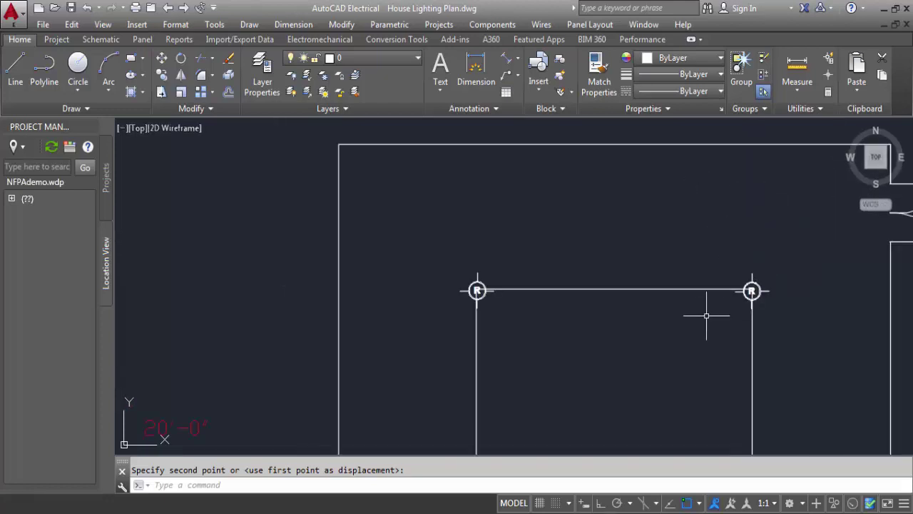
pyautogui.moveTo(646, 326); pyautogui.dragTo(663, 284, button='middle')
pyautogui.scroll(-4, 664, 283)
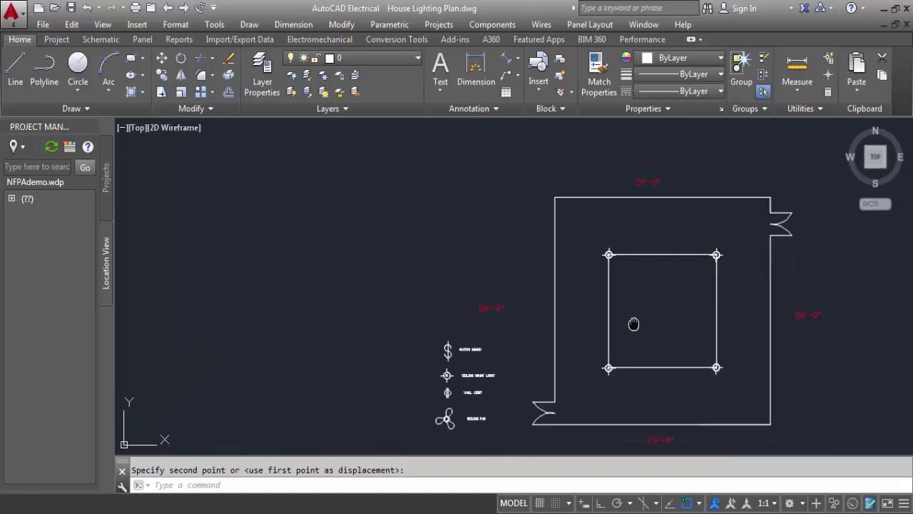
pyautogui.moveTo(634, 322); pyautogui.dragTo(648, 305, button='middle')
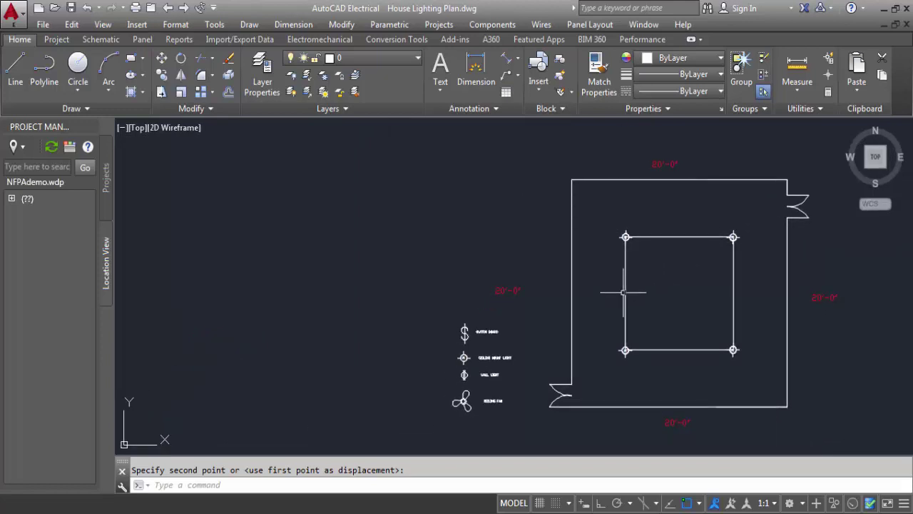
# Erase the square's left, bottom, right and top guide lines
pyautogui.click(625, 293)
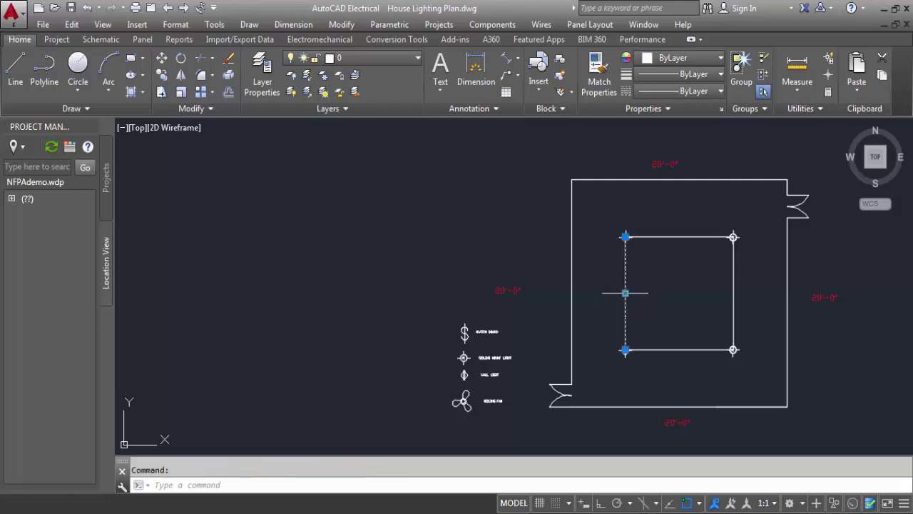
pyautogui.press('Delete')
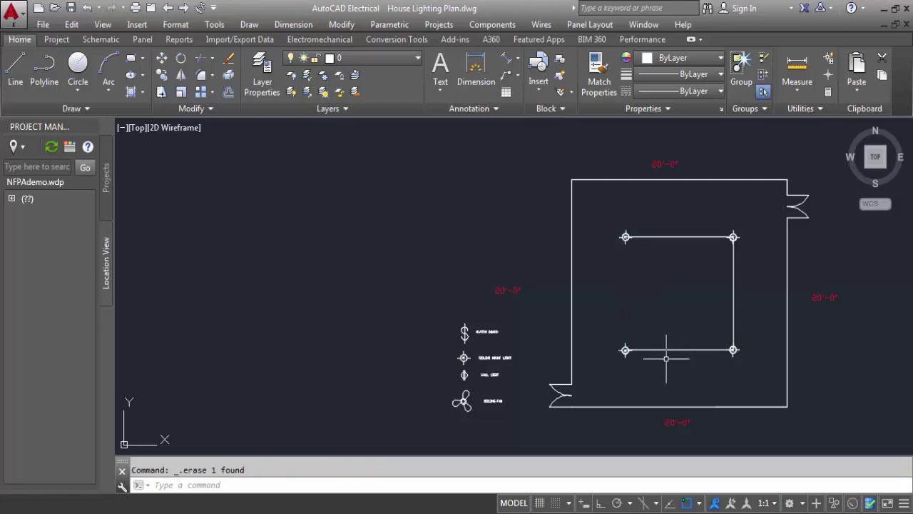
pyautogui.click(673, 350)
pyautogui.press('Delete')
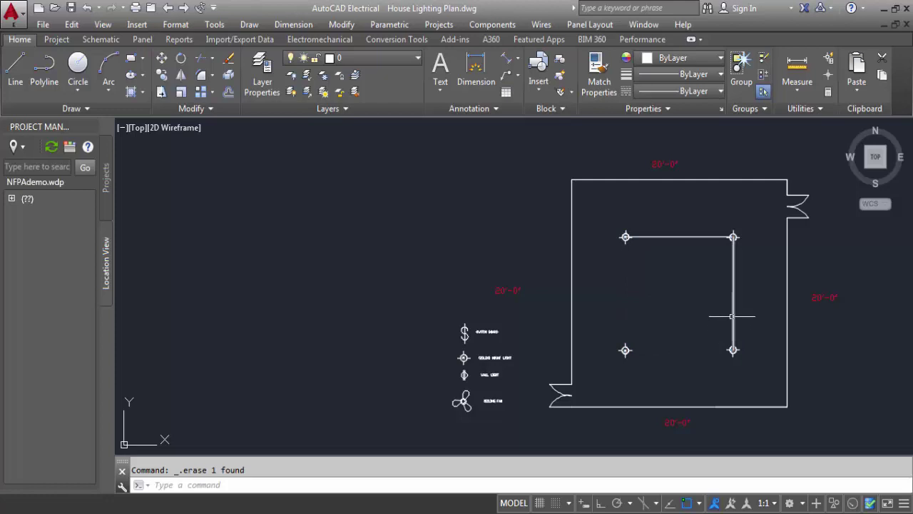
pyautogui.click(732, 313)
pyautogui.press('Delete')
pyautogui.click(678, 238)
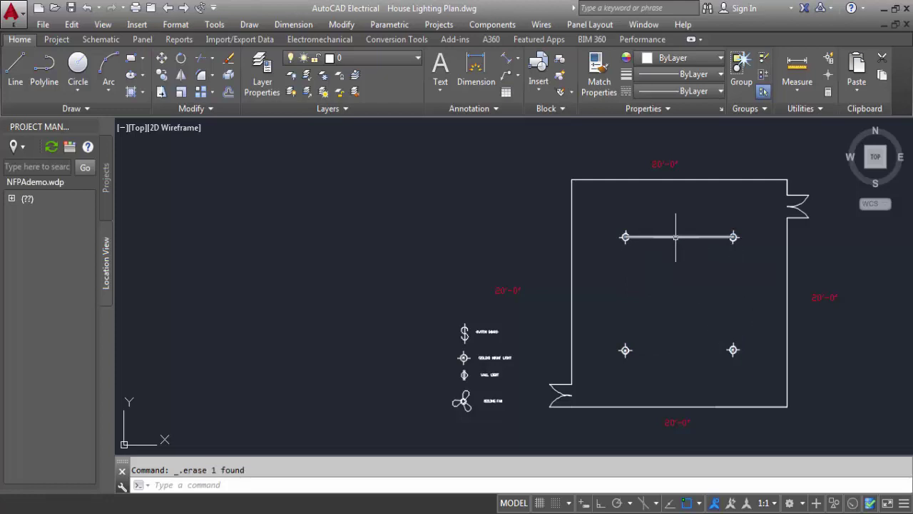
pyautogui.press('Delete')
# Pan and zoom to review the four free-standing lights and begin window-selecting them
pyautogui.scroll(2, 700, 256)
pyautogui.moveTo(699, 256); pyautogui.dragTo(648, 288, button='middle')
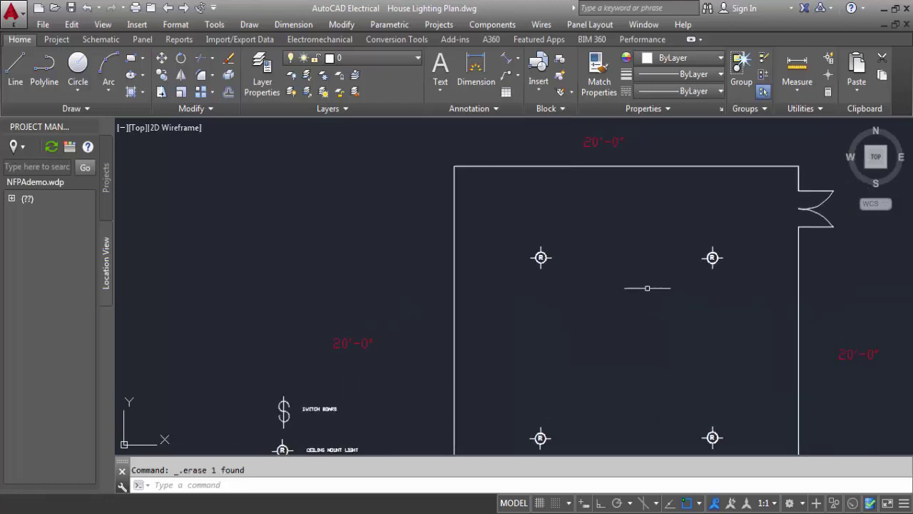
pyautogui.moveTo(595, 267); pyautogui.dragTo(528, 253, button='middle')
pyautogui.scroll(4, 499, 257)
pyautogui.scroll(-3, 473, 258)
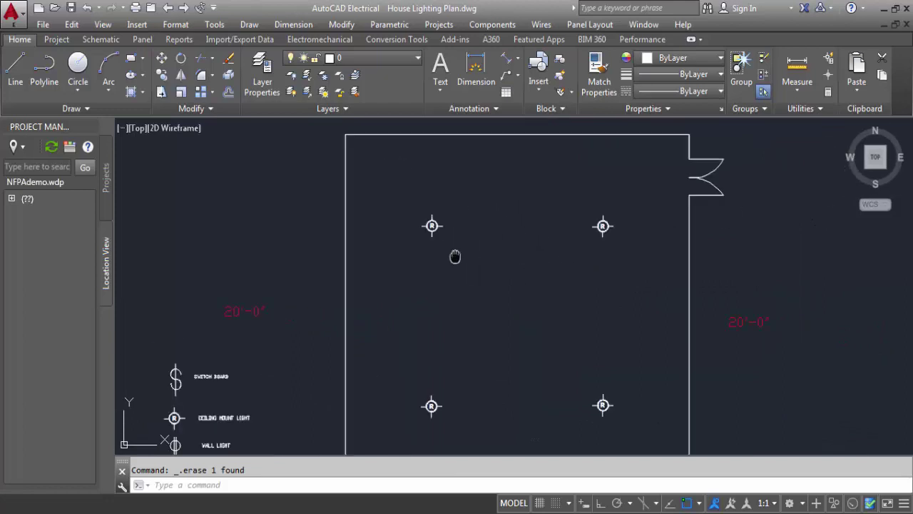
pyautogui.scroll(2, 481, 277)
pyautogui.scroll(3, 526, 265)
pyautogui.scroll(-3, 575, 278)
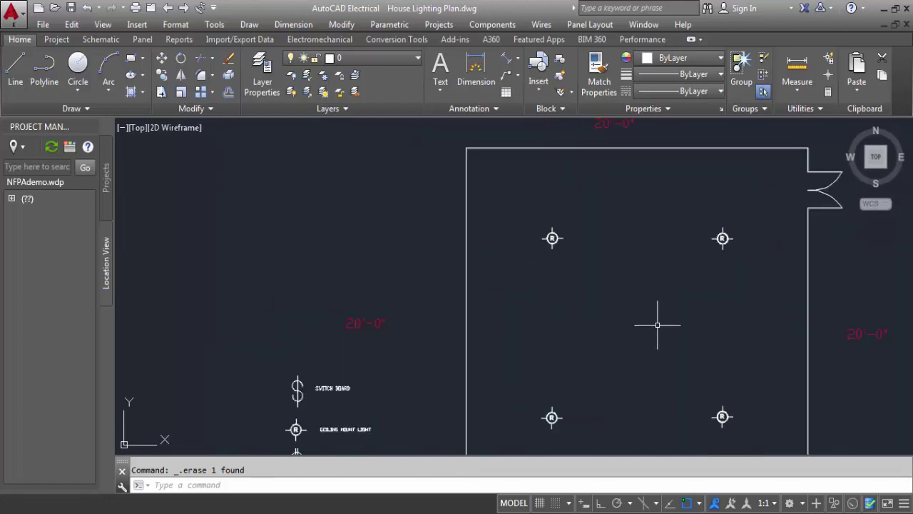
pyautogui.moveTo(748, 426); pyautogui.dragTo(741, 359, button='middle')
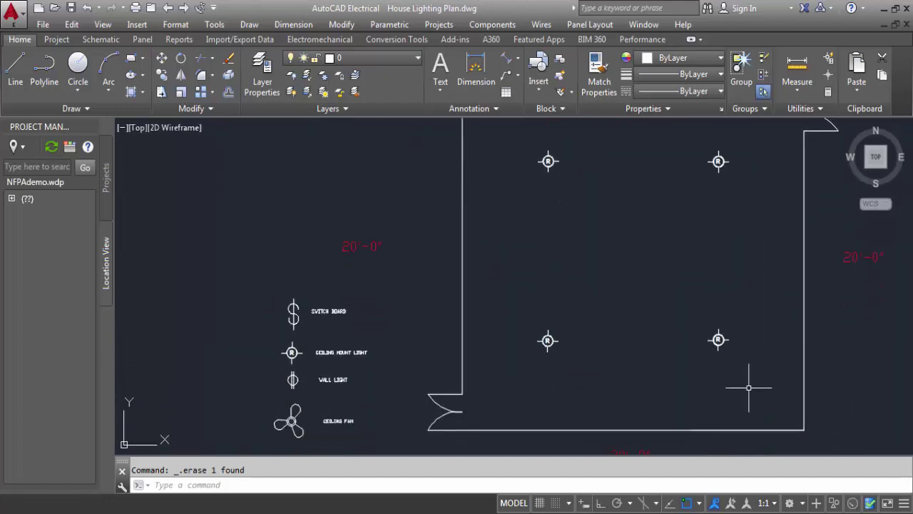
pyautogui.click(760, 400)
# Put the four ceiling lights on the red DESCCHILD layer
pyautogui.click(498, 127)
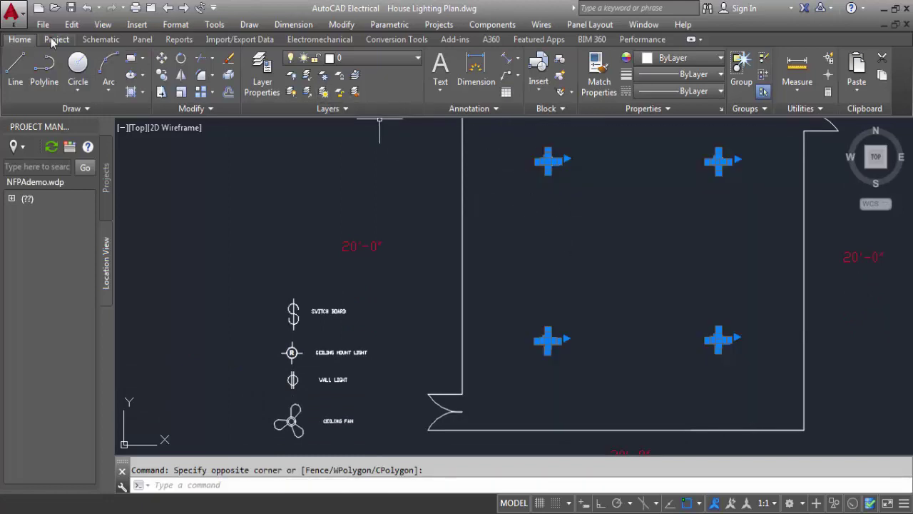
pyautogui.click(399, 59)
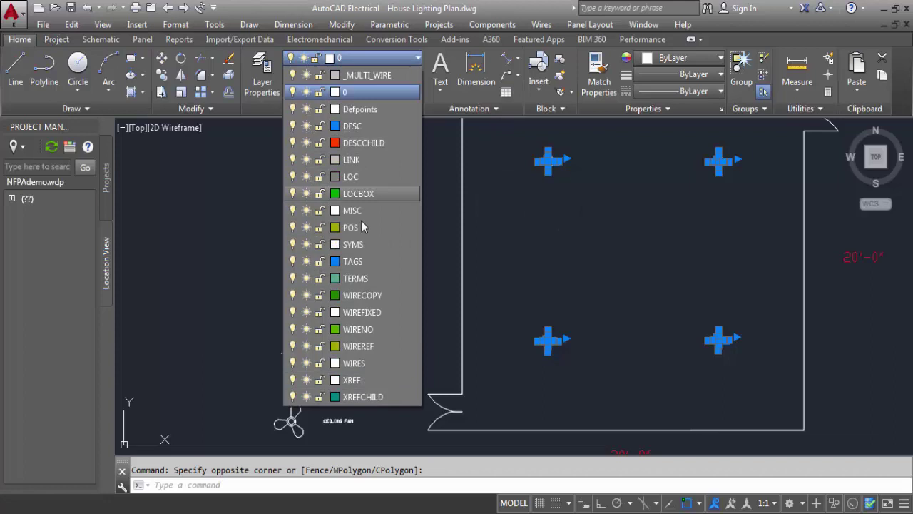
pyautogui.click(353, 143)
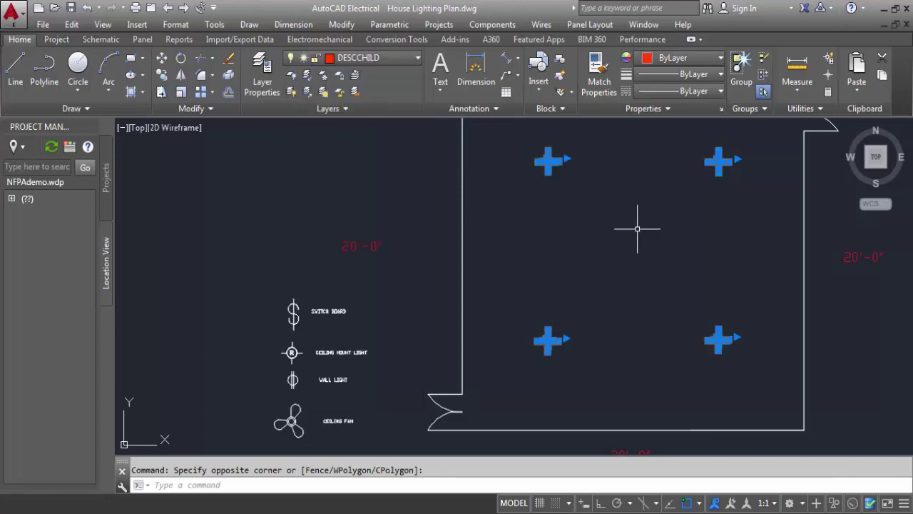
pyautogui.press('Escape')
# Pan and zoom across the drawing to bring the symbol legend into view
pyautogui.moveTo(638, 228); pyautogui.dragTo(516, 271, button='middle')
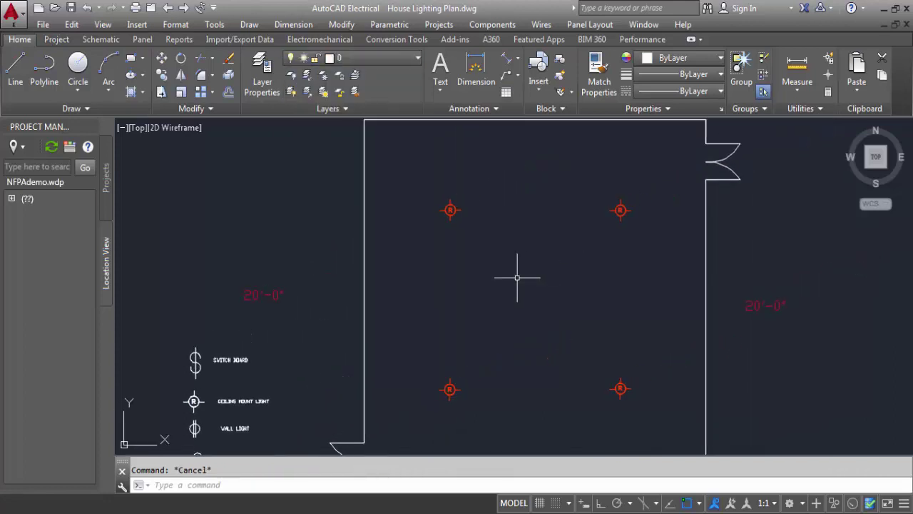
pyautogui.scroll(1, 503, 277)
pyautogui.scroll(-1, 503, 277)
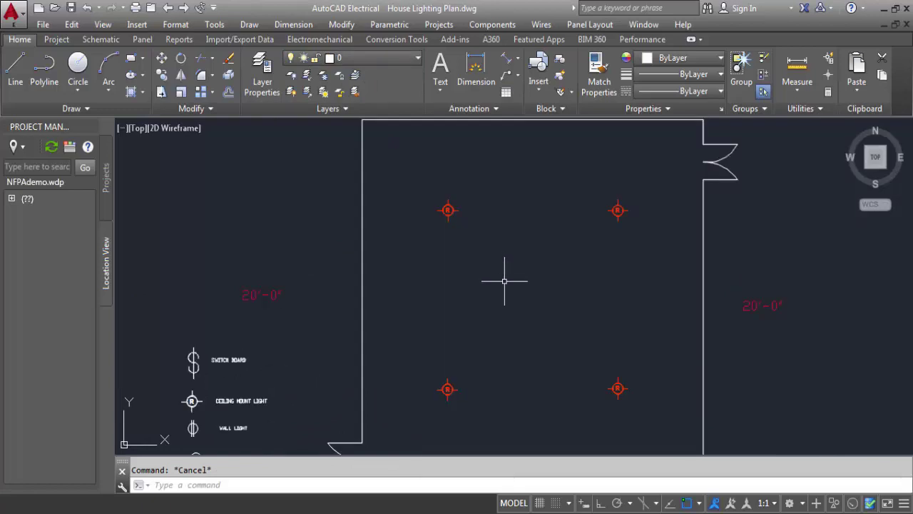
pyautogui.scroll(2, 505, 281)
pyautogui.scroll(-2, 506, 282)
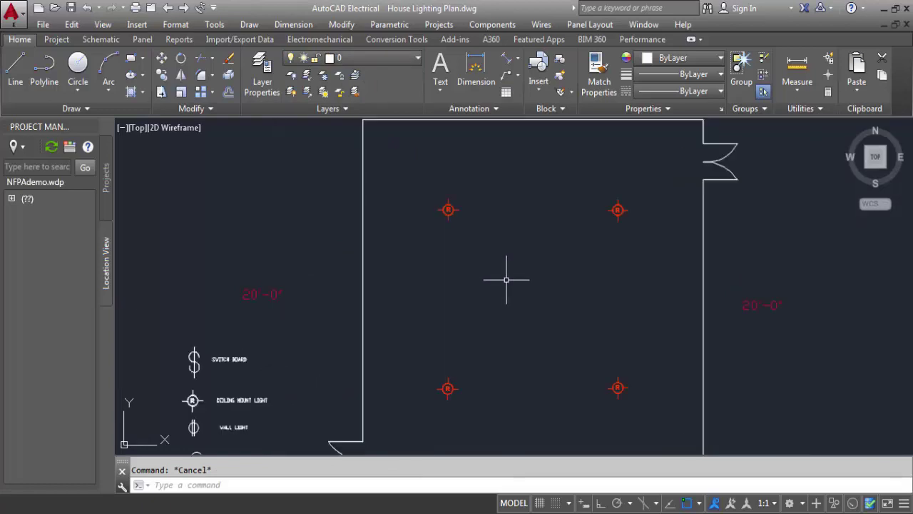
pyautogui.moveTo(503, 280); pyautogui.dragTo(466, 269, button='middle')
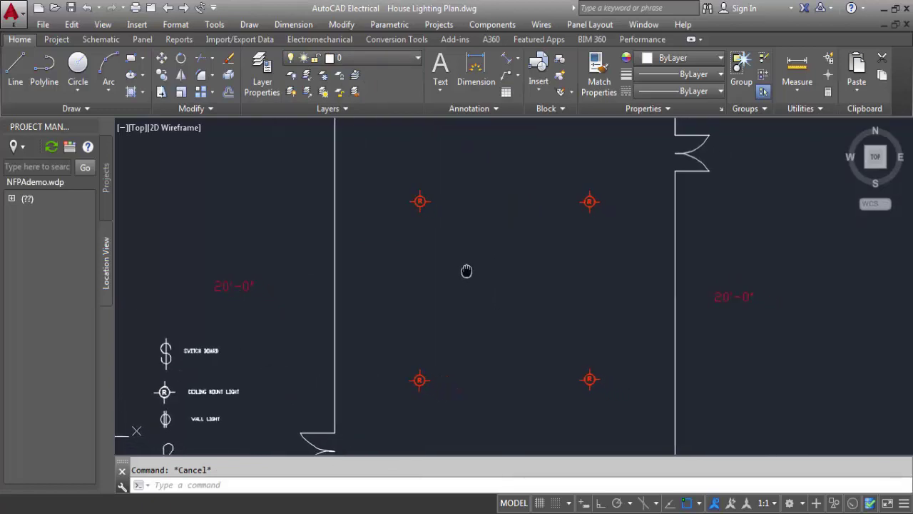
pyautogui.scroll(5, 473, 218)
pyautogui.scroll(-2, 438, 204)
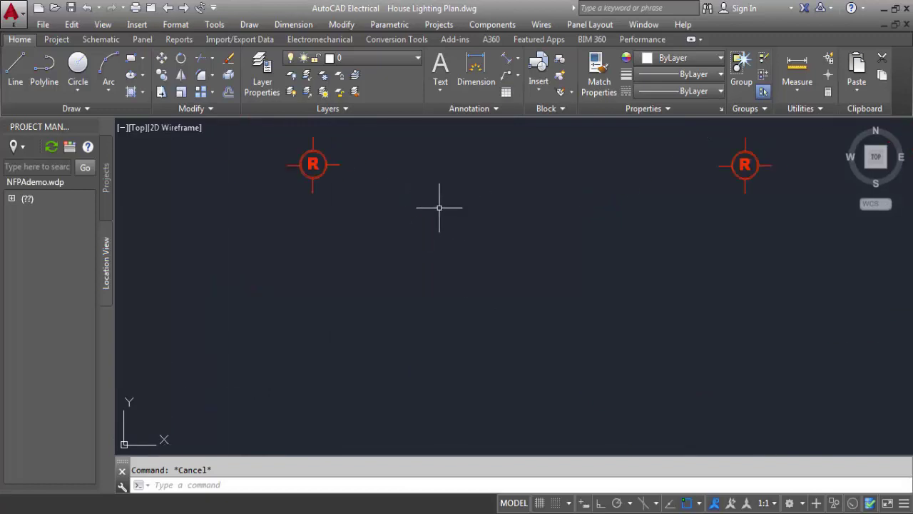
pyautogui.scroll(-2, 438, 204)
pyautogui.scroll(-2, 428, 197)
pyautogui.scroll(-2, 406, 250)
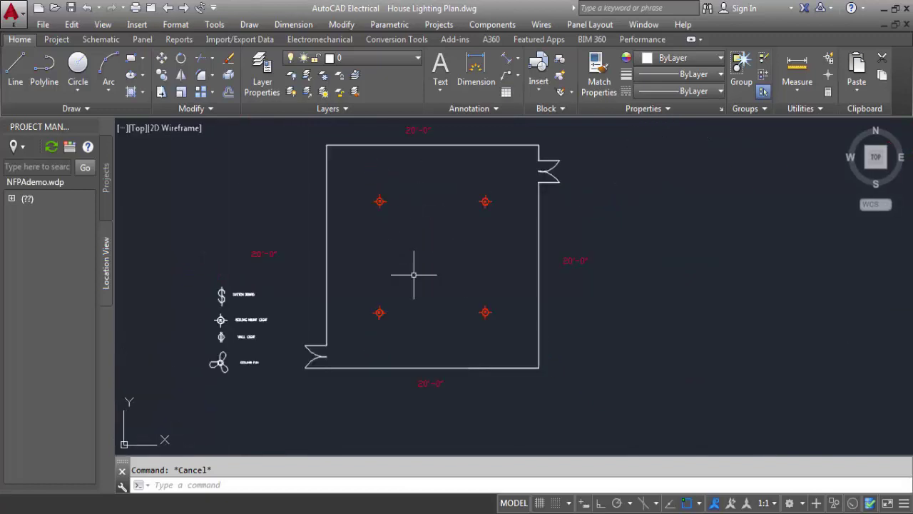
pyautogui.scroll(2, 388, 283)
pyautogui.scroll(-2, 389, 283)
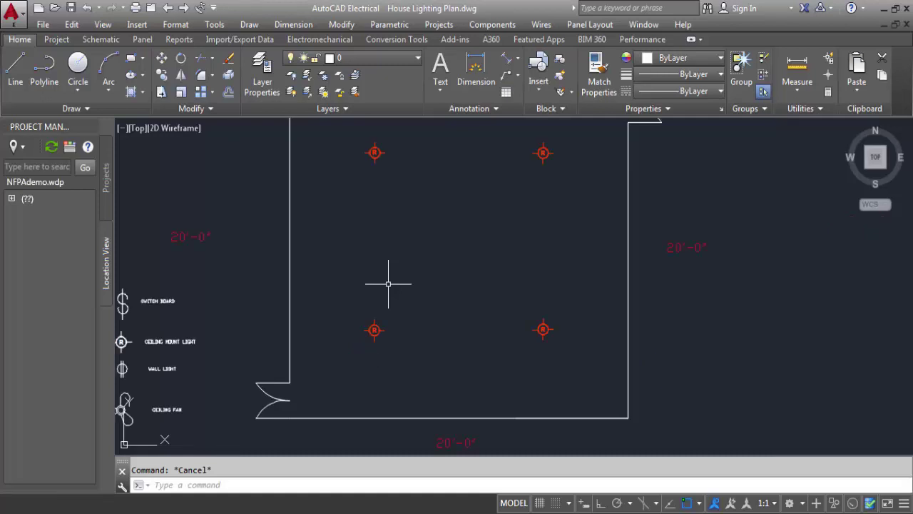
pyautogui.moveTo(407, 278); pyautogui.dragTo(451, 304, button='middle')
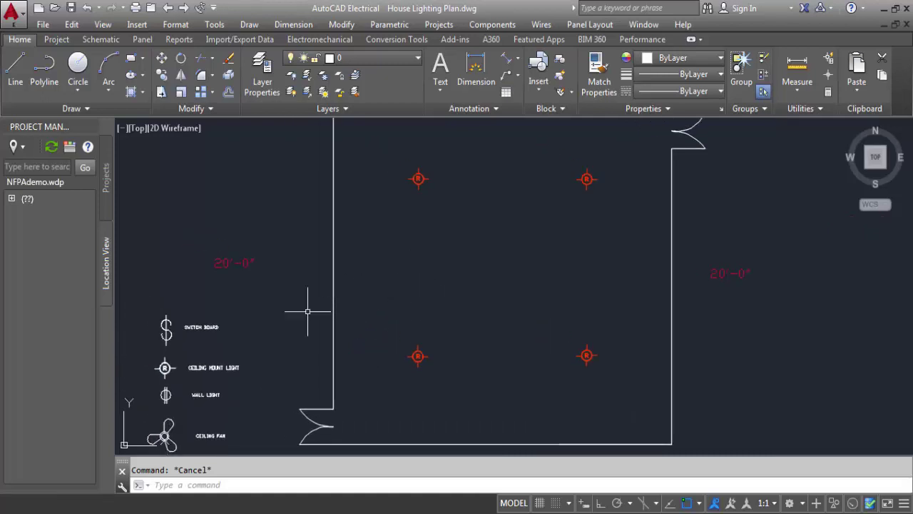
pyautogui.moveTo(264, 269); pyautogui.dragTo(329, 251, button='middle')
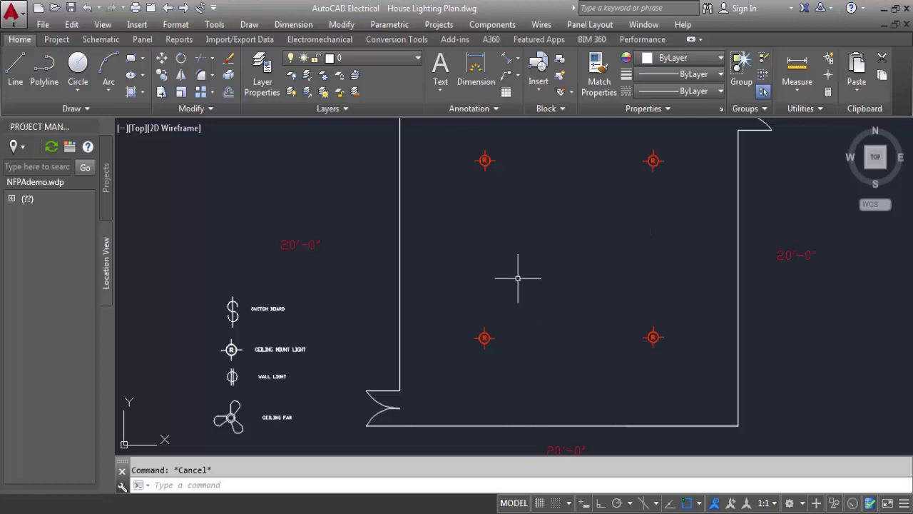
pyautogui.scroll(-2, 518, 278)
pyautogui.scroll(2, 451, 310)
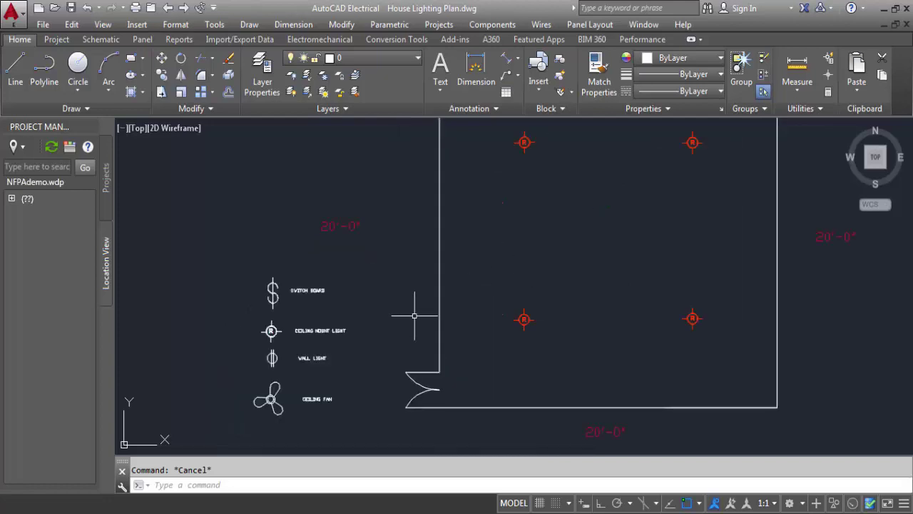
pyautogui.scroll(4, 309, 304)
pyautogui.scroll(-2, 308, 314)
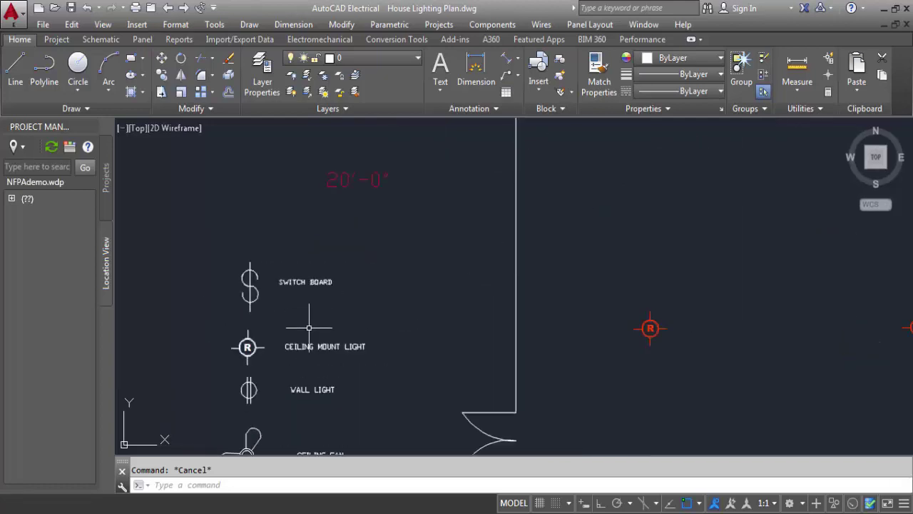
pyautogui.moveTo(306, 322); pyautogui.dragTo(357, 259, button='middle')
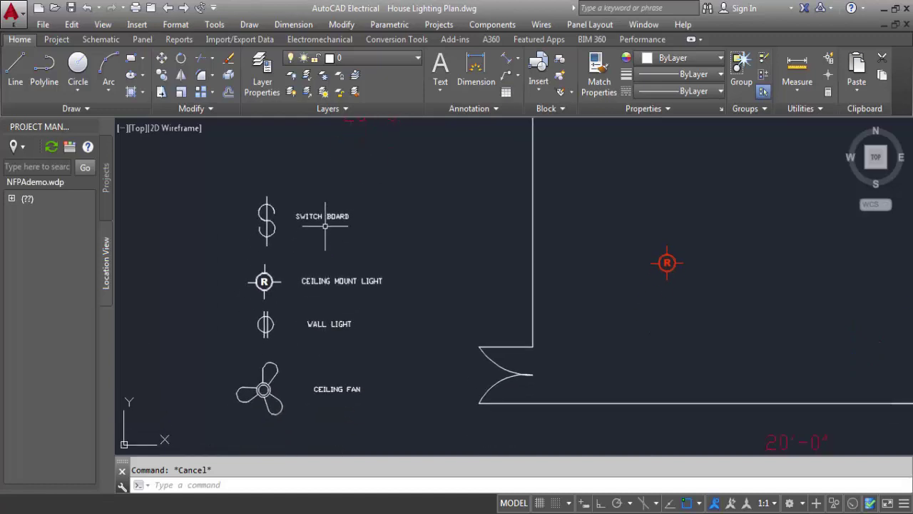
# Copy the CEILING MOUNT LIGHT legend label and paste it near the top-left light
pyautogui.click(338, 287)
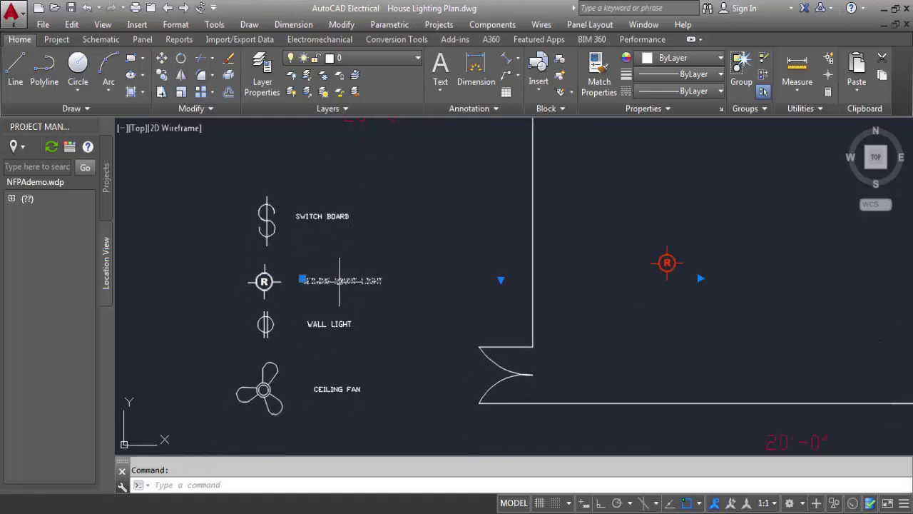
pyautogui.hotkey('ctrl', 'c')
pyautogui.scroll(-3, 632, 241)
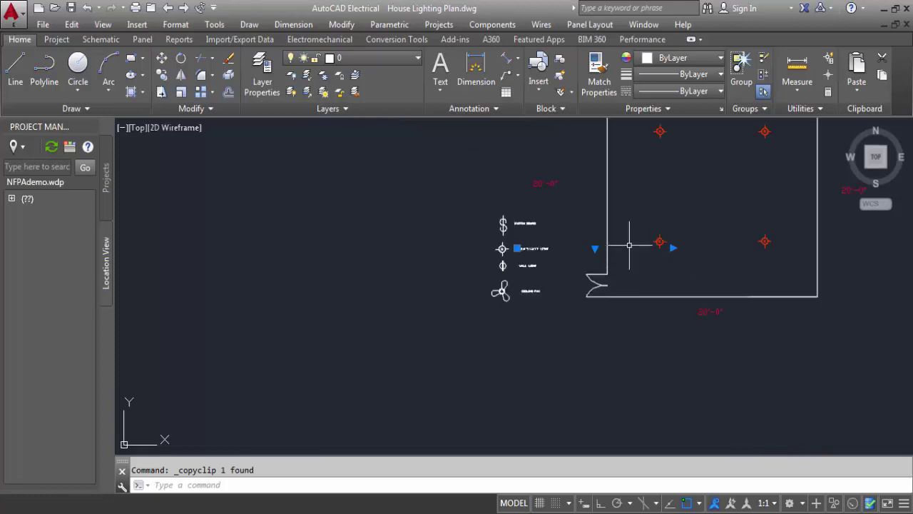
pyautogui.moveTo(654, 168); pyautogui.dragTo(601, 275, button='middle')
pyautogui.scroll(2, 599, 276)
pyautogui.scroll(2, 599, 276)
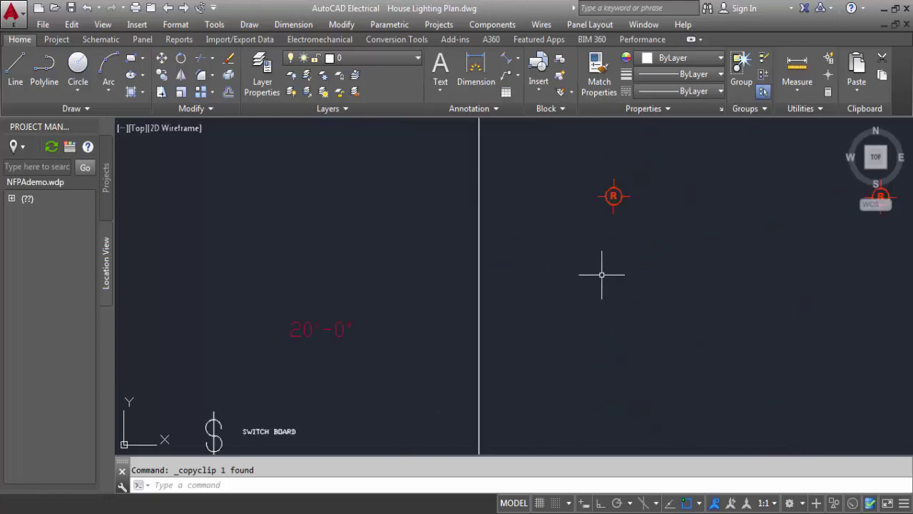
pyautogui.hotkey('ctrl', 'v')
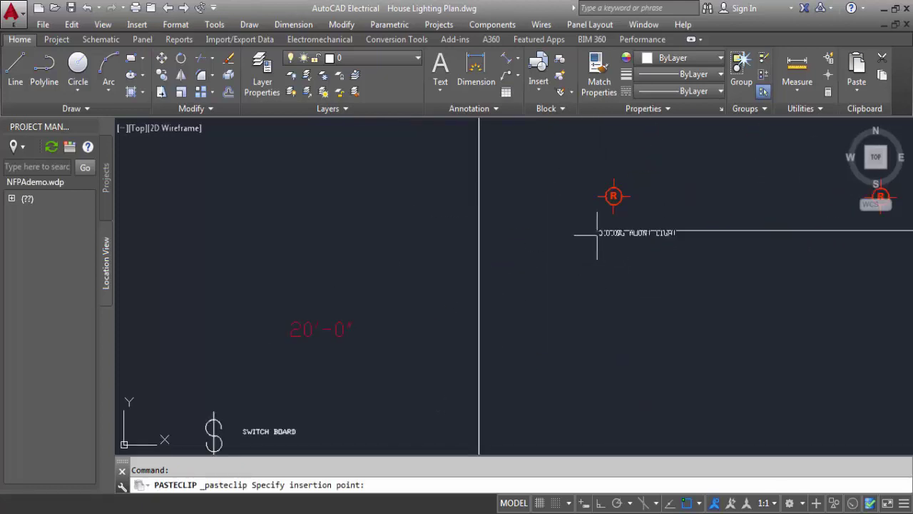
pyautogui.click(593, 235)
# Edit the pasted label's text to read CL 1
pyautogui.doubleClick(659, 238)
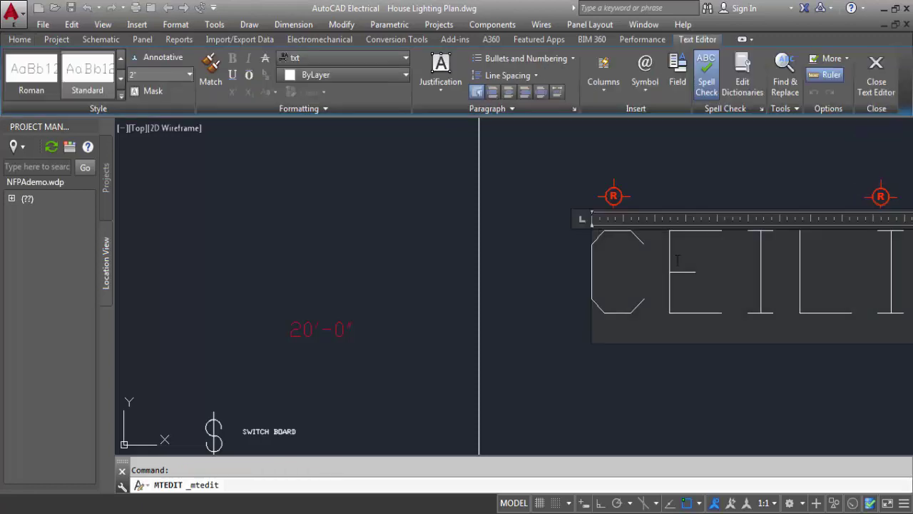
pyautogui.scroll(-3, 717, 267)
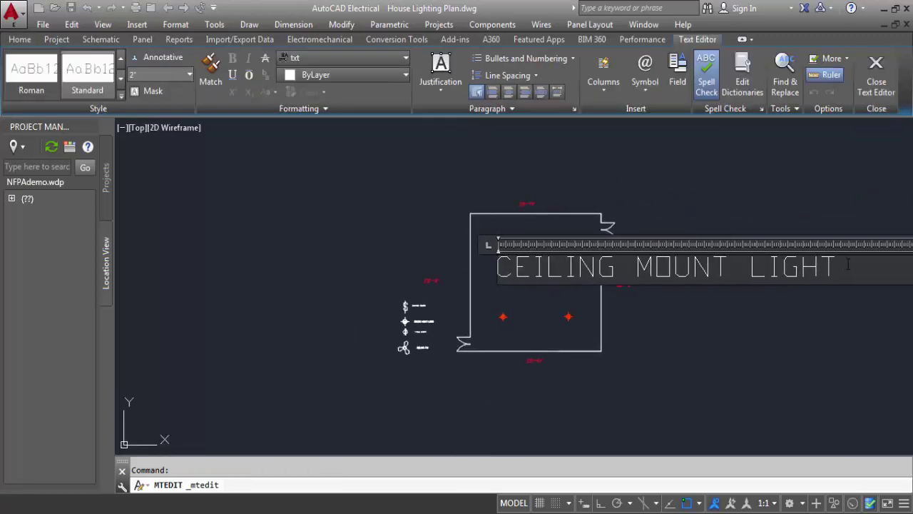
pyautogui.moveTo(848, 264); pyautogui.dragTo(500, 265)
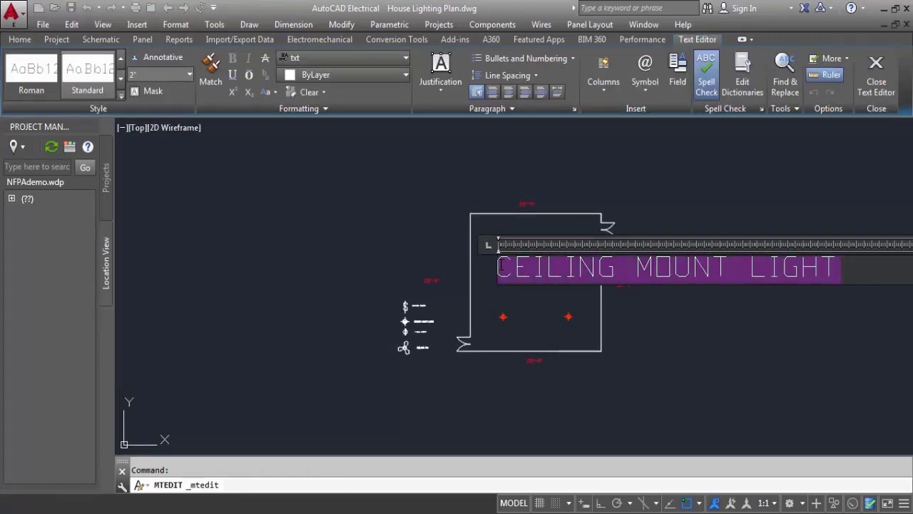
pyautogui.press('Delete')
pyautogui.write('CL 1')
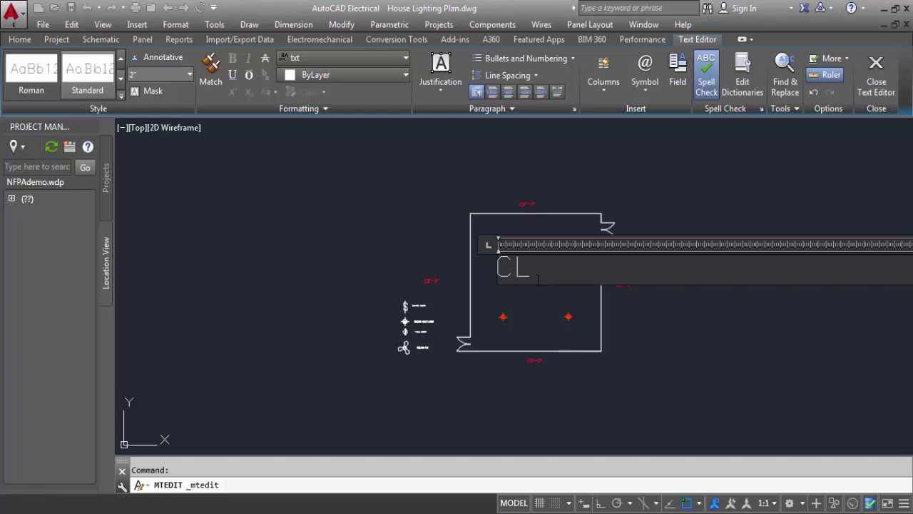
pyautogui.click(391, 231)
pyautogui.scroll(3, 413, 221)
pyautogui.scroll(2, 414, 221)
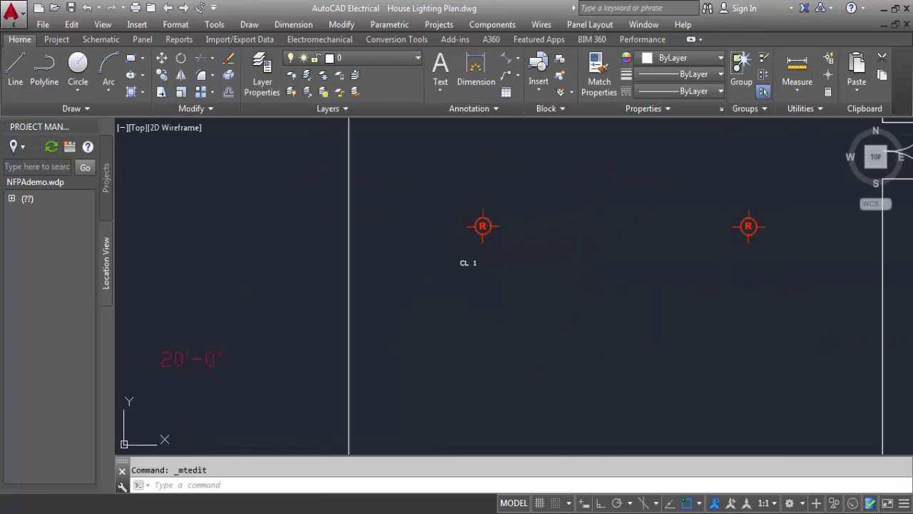
pyautogui.scroll(3, 410, 232)
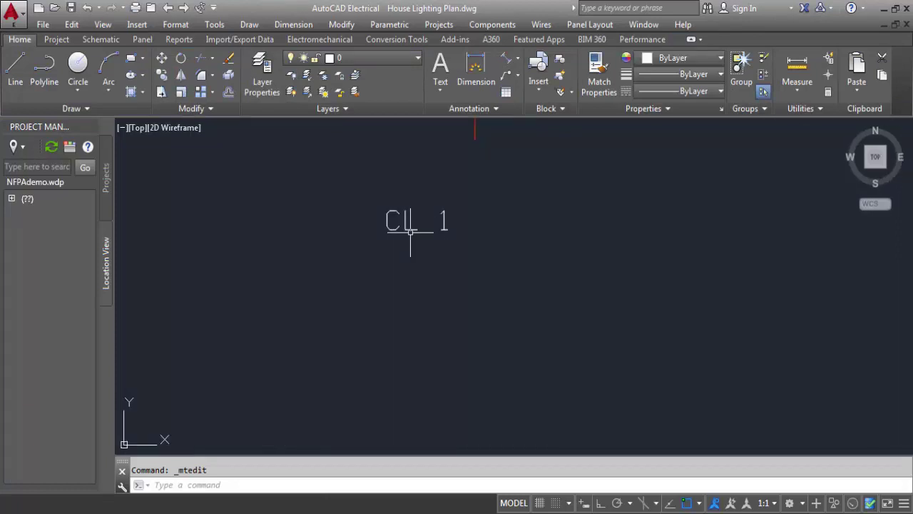
# Move the CL 1 label to sit just below the top-left ceiling light
pyautogui.write('m')
pyautogui.press('Return')
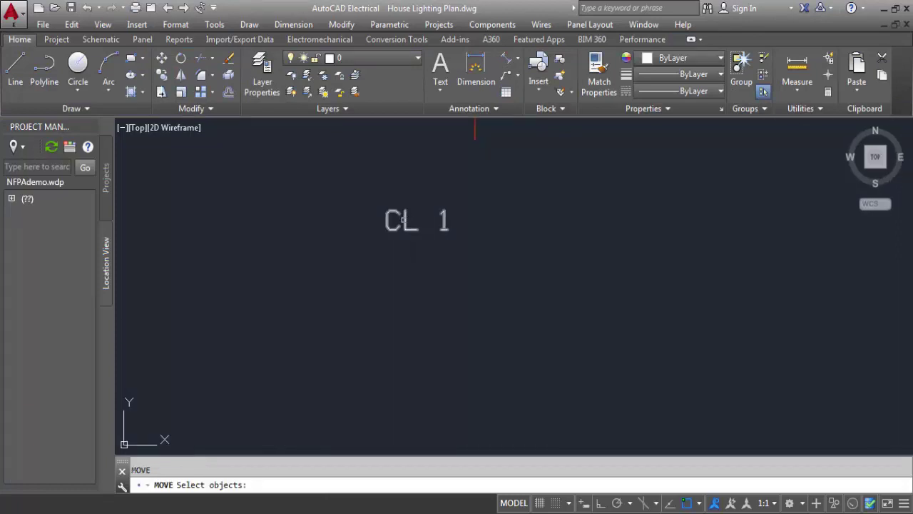
pyautogui.click(411, 218)
pyautogui.press('Return')
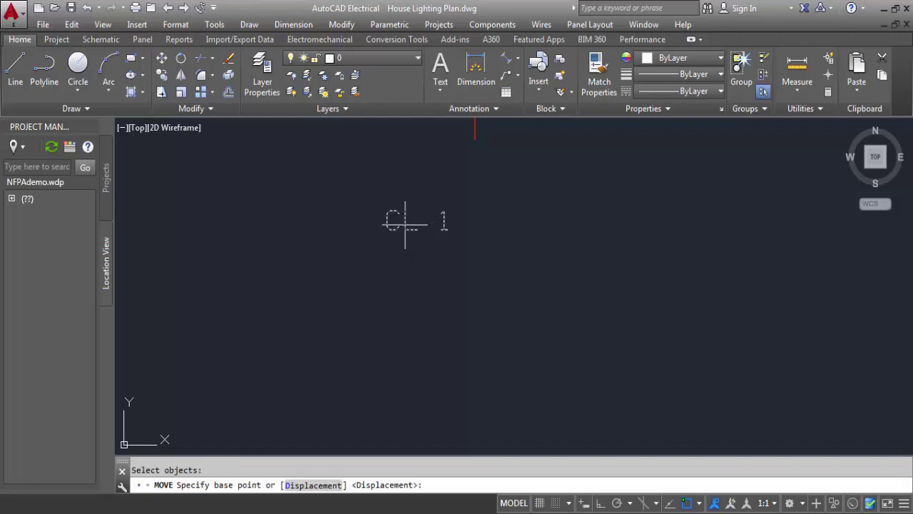
pyautogui.click(405, 222)
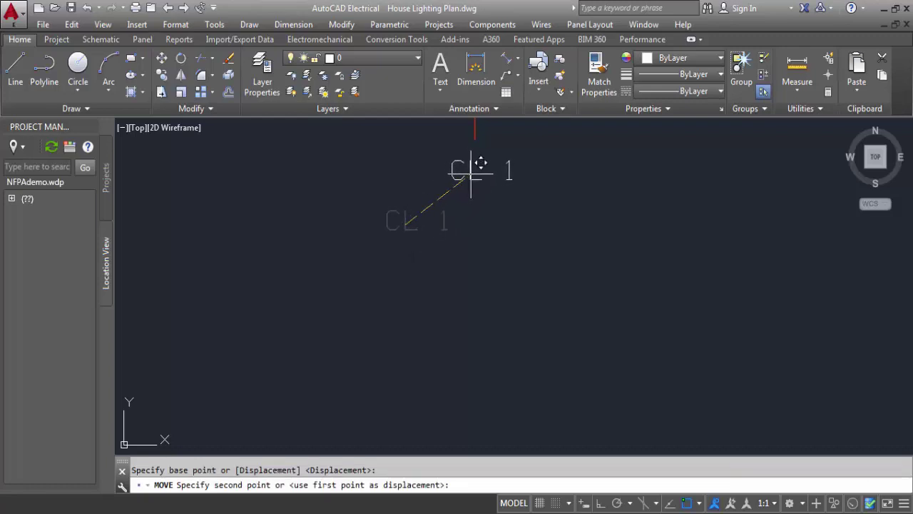
pyautogui.click(463, 183)
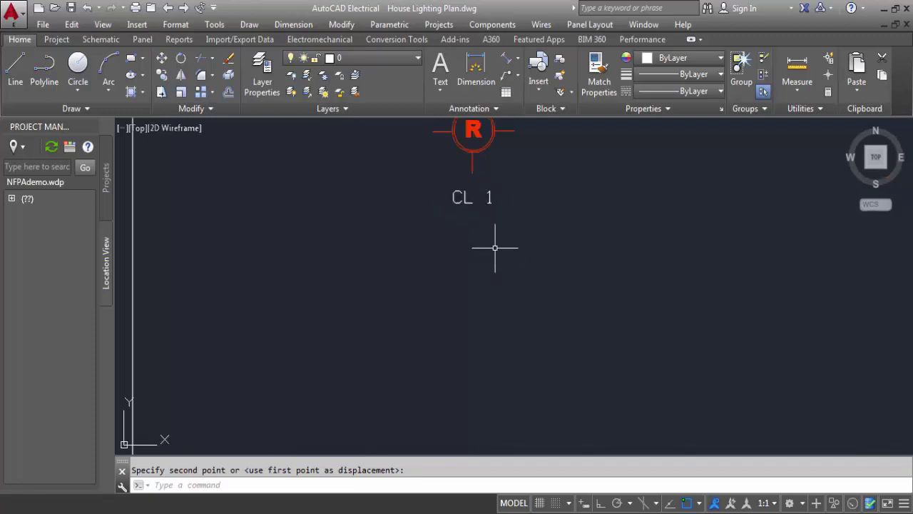
pyautogui.click(433, 175)
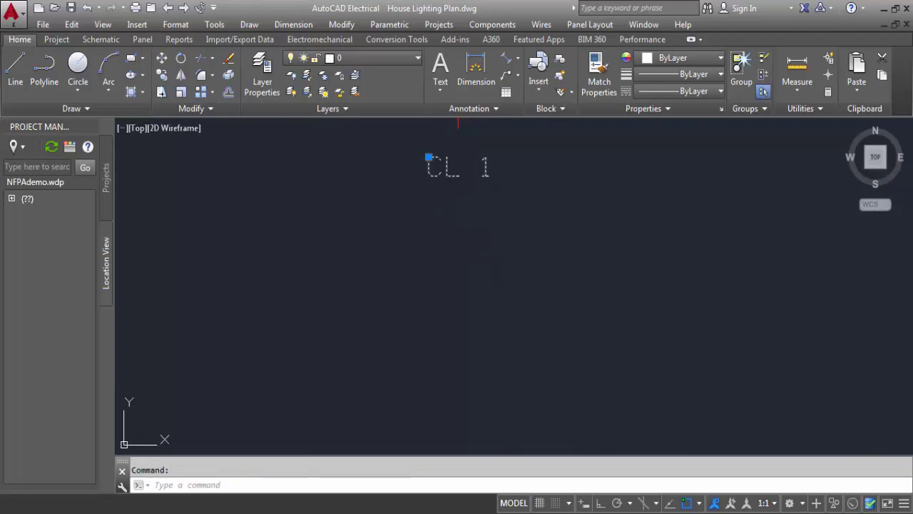
# Paste a copy of the CL 1 label below the top-right light and renumber it CL 2
pyautogui.hotkey('ctrl', 'c')
pyautogui.scroll(-5, 678, 316)
pyautogui.scroll(2, 561, 267)
pyautogui.scroll(2, 578, 250)
pyautogui.scroll(2, 463, 213)
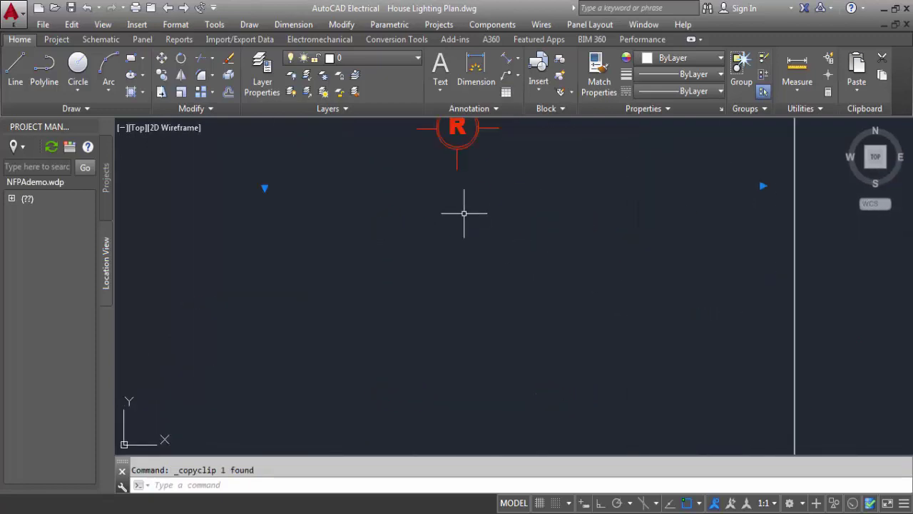
pyautogui.hotkey('ctrl', 'v')
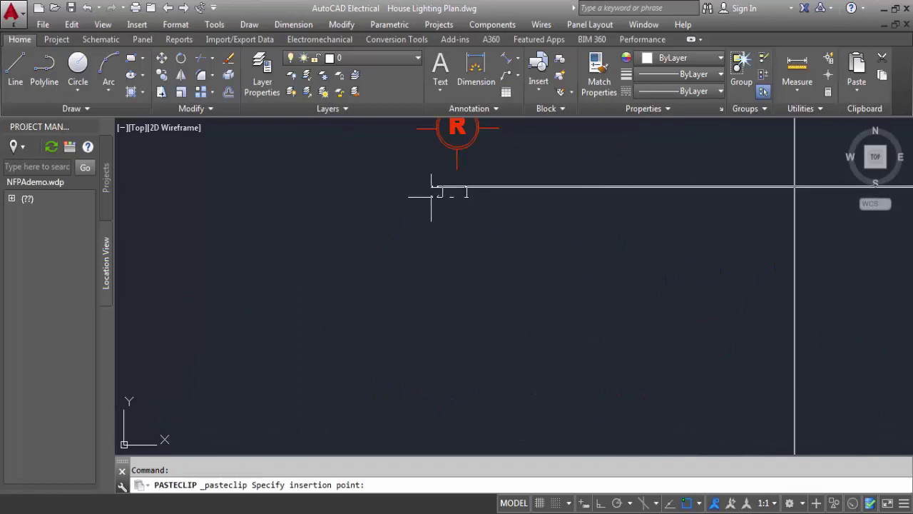
pyautogui.scroll(1, 443, 212)
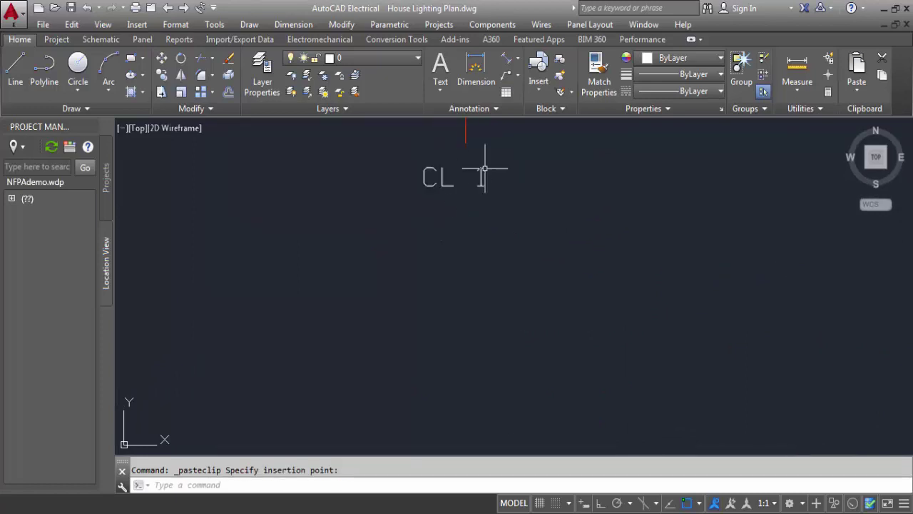
pyautogui.click(442, 177)
pyautogui.doubleClick(453, 177)
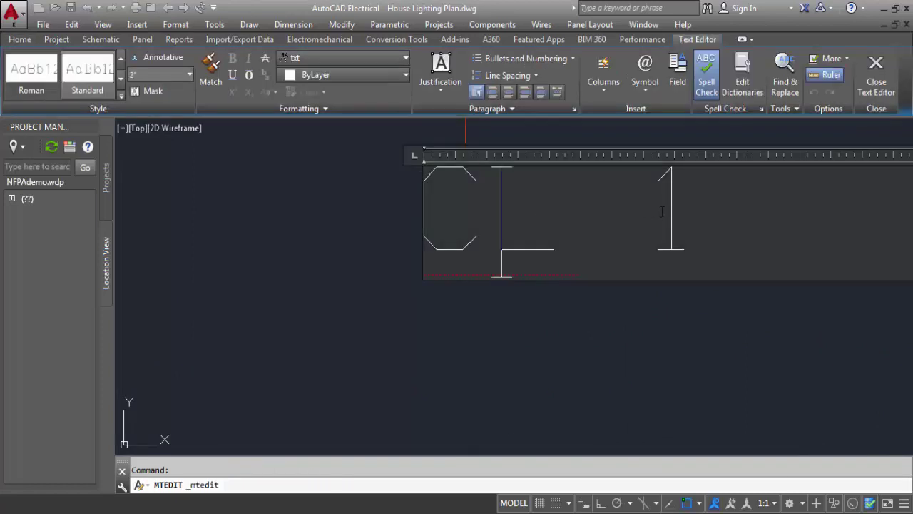
pyautogui.moveTo(655, 212); pyautogui.dragTo(720, 208)
pyautogui.write('2')
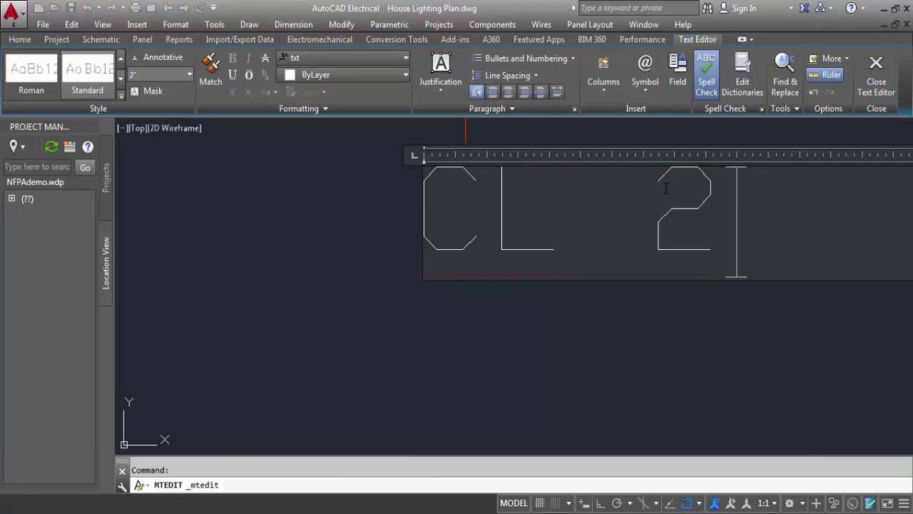
pyautogui.click(615, 333)
# Paste another CL 1 label below the bottom-left light and renumber it CL 3
pyautogui.scroll(-3, 605, 336)
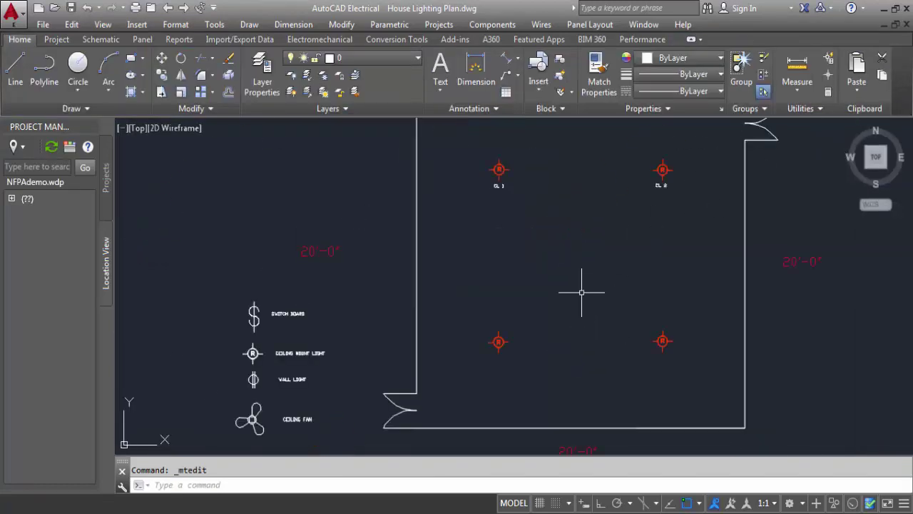
pyautogui.scroll(2, 581, 290)
pyautogui.scroll(-2, 580, 228)
pyautogui.hotkey('ctrl', 'v')
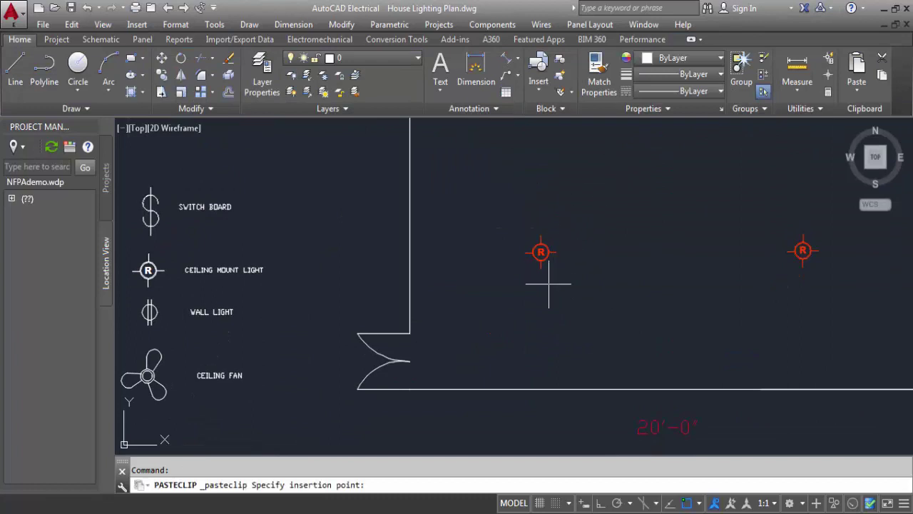
pyautogui.scroll(3, 532, 294)
pyautogui.scroll(3, 531, 294)
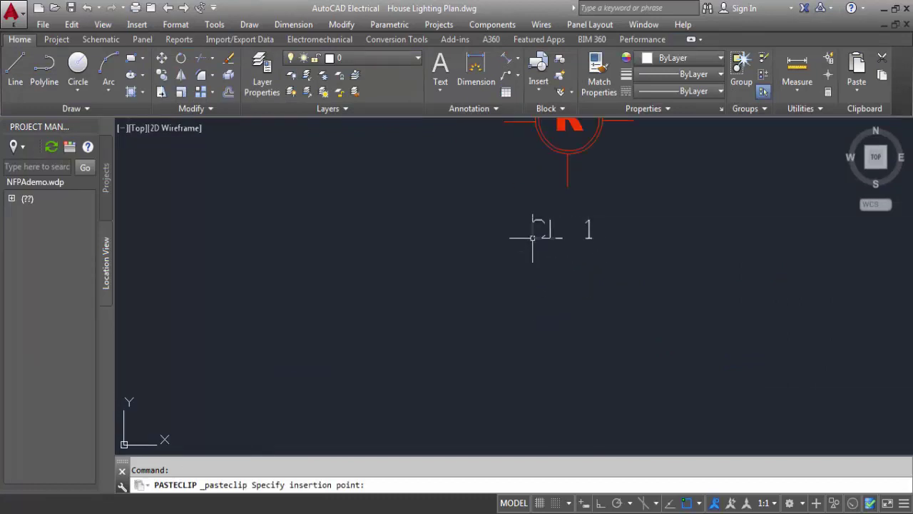
pyautogui.click(534, 237)
pyautogui.click(585, 228)
pyautogui.click(540, 228)
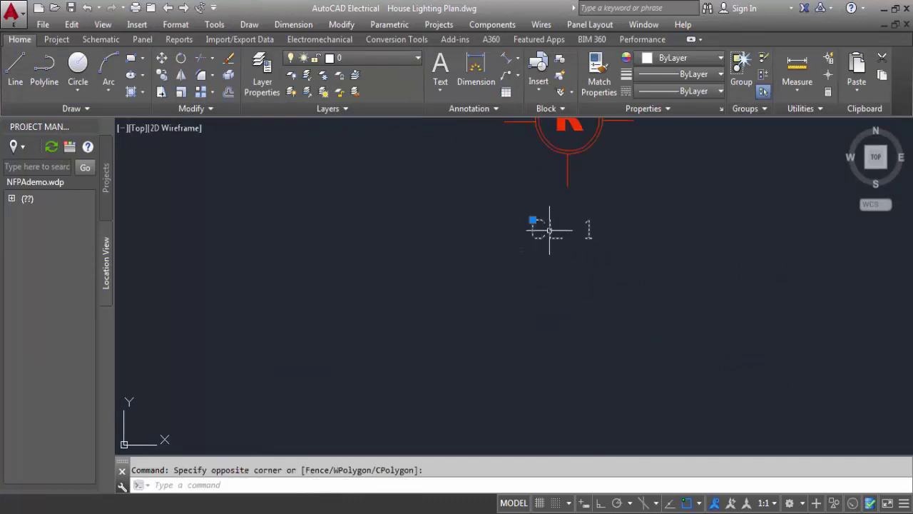
pyautogui.click(584, 230)
pyautogui.doubleClick(587, 229)
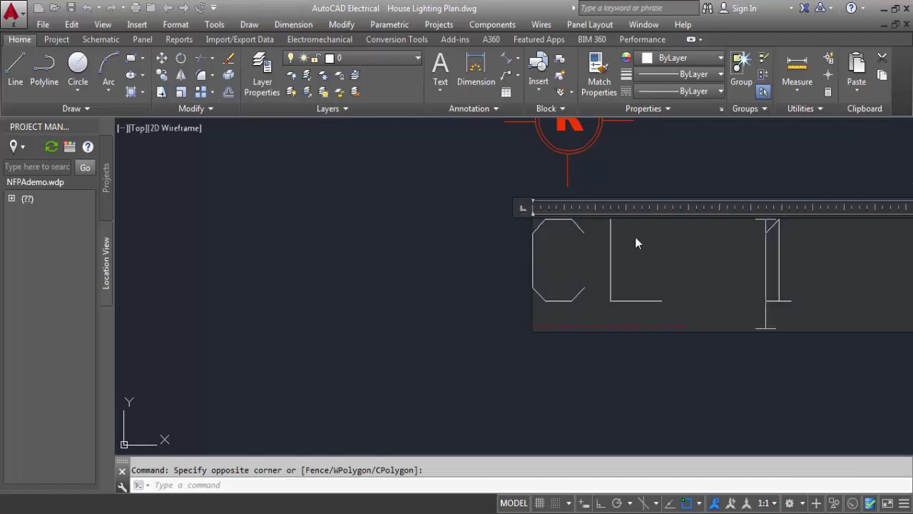
pyautogui.moveTo(750, 247); pyautogui.dragTo(814, 217)
pyautogui.write('3')
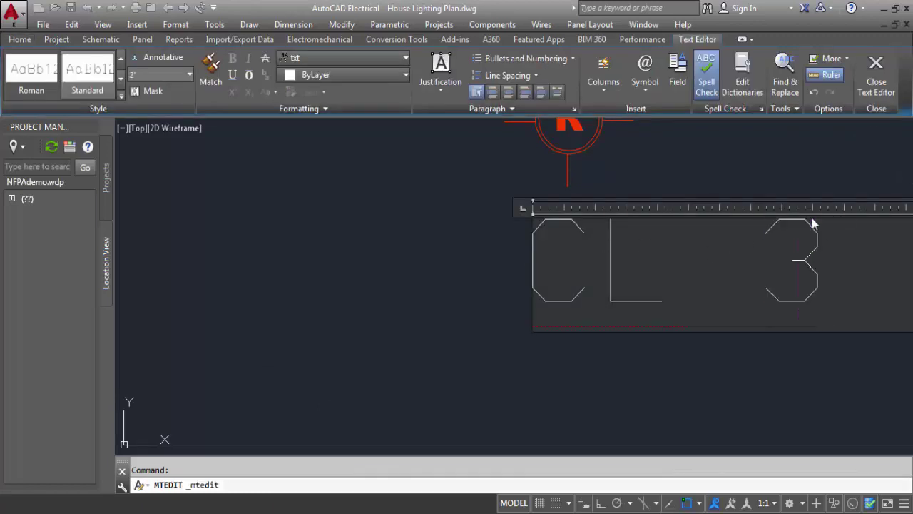
pyautogui.click(370, 304)
# Paste a third copy below the bottom-right light and renumber it CL 4
pyautogui.scroll(-3, 500, 311)
pyautogui.moveTo(522, 314); pyautogui.dragTo(335, 254, button='middle')
pyautogui.hotkey('ctrl', 'v')
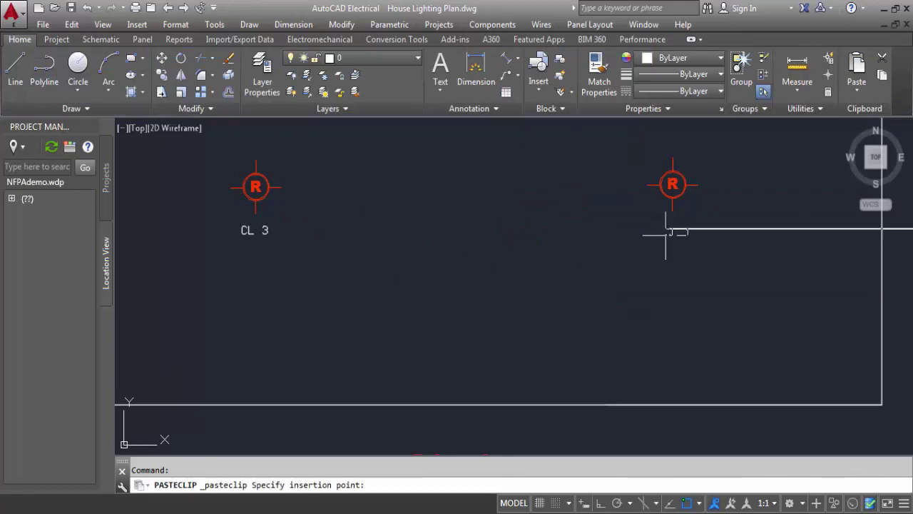
pyautogui.scroll(2, 657, 236)
pyautogui.click(658, 214)
pyautogui.click(663, 214)
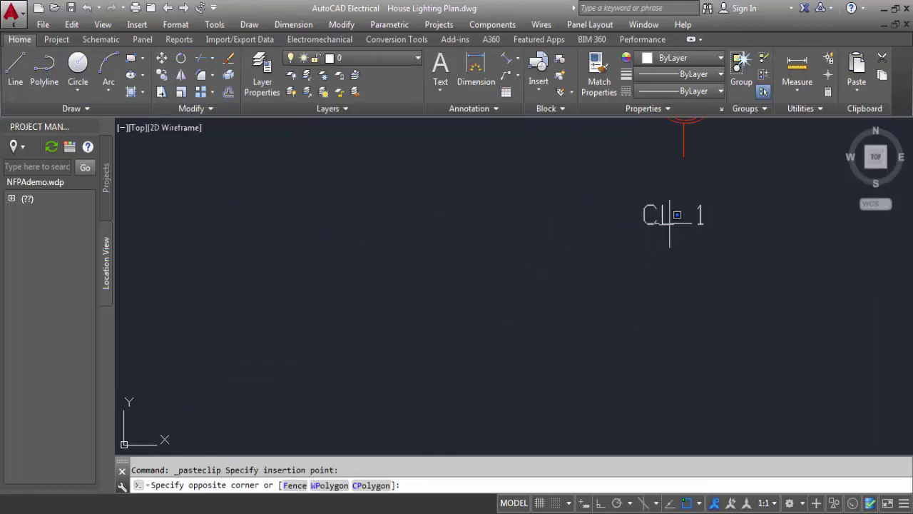
pyautogui.press('Escape')
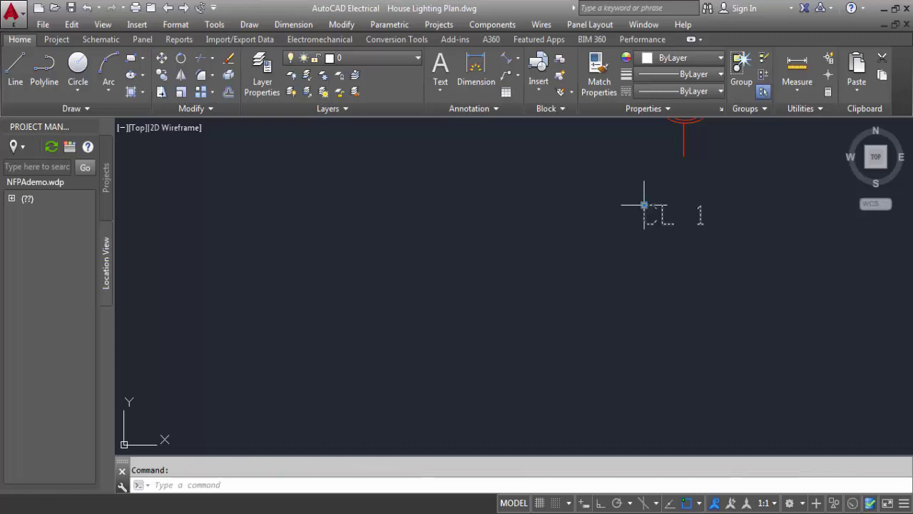
pyautogui.scroll(5, 648, 207)
pyautogui.doubleClick(750, 221)
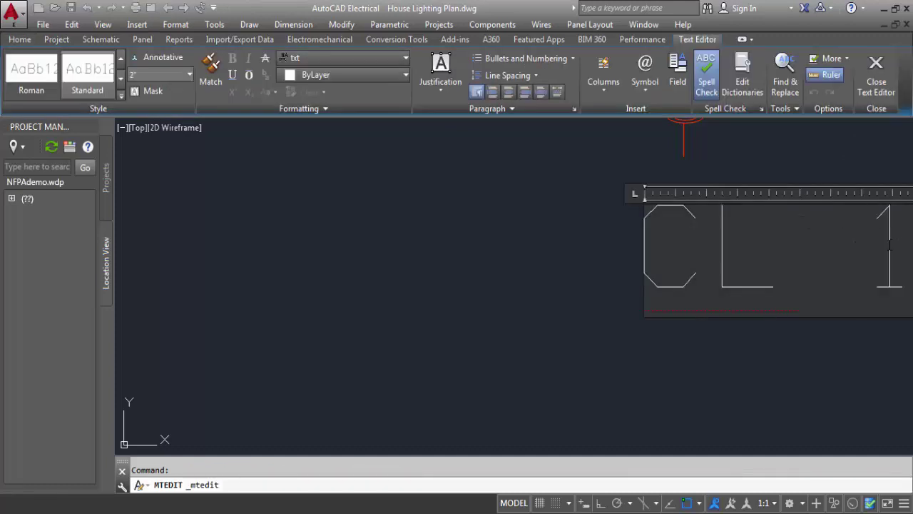
pyautogui.moveTo(904, 241); pyautogui.dragTo(868, 239)
pyautogui.write('4')
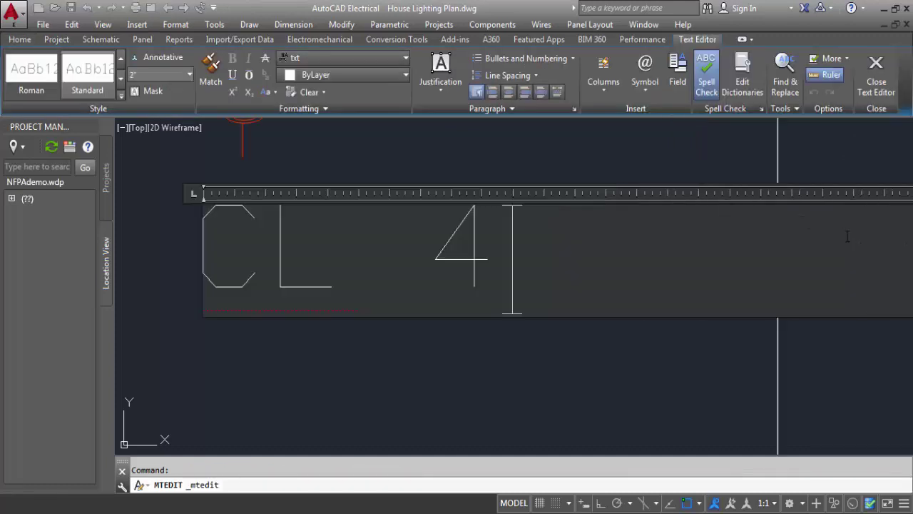
pyautogui.click(562, 398)
pyautogui.scroll(-5, 433, 347)
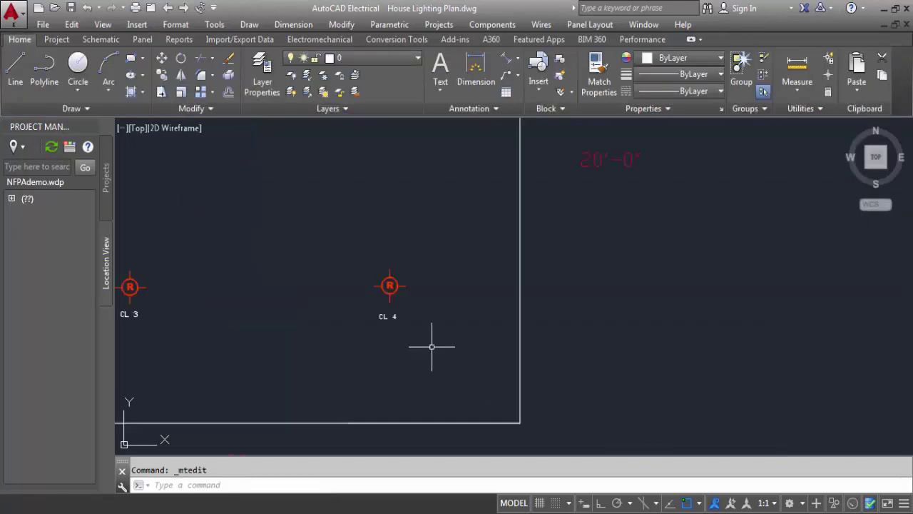
pyautogui.scroll(-4, 421, 338)
pyautogui.moveTo(418, 336); pyautogui.dragTo(494, 345, button='middle')
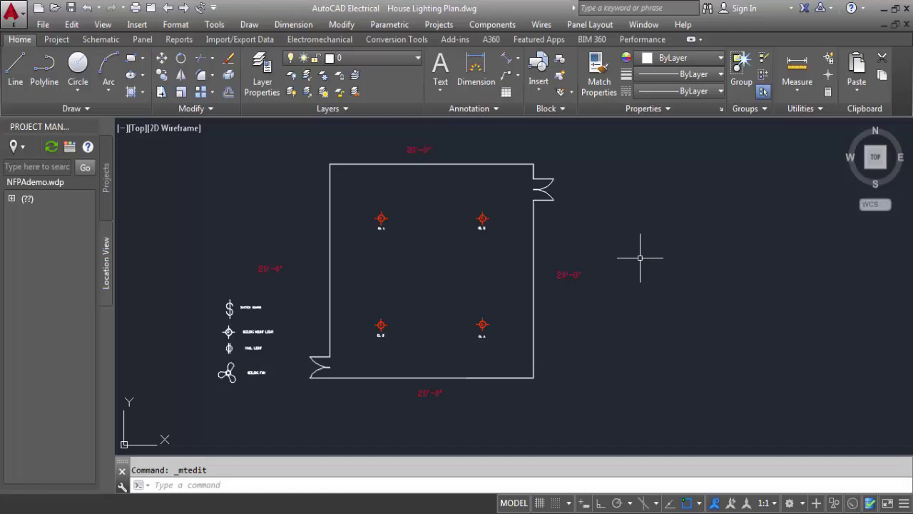
pyautogui.moveTo(450, 298); pyautogui.dragTo(552, 333, button='middle')
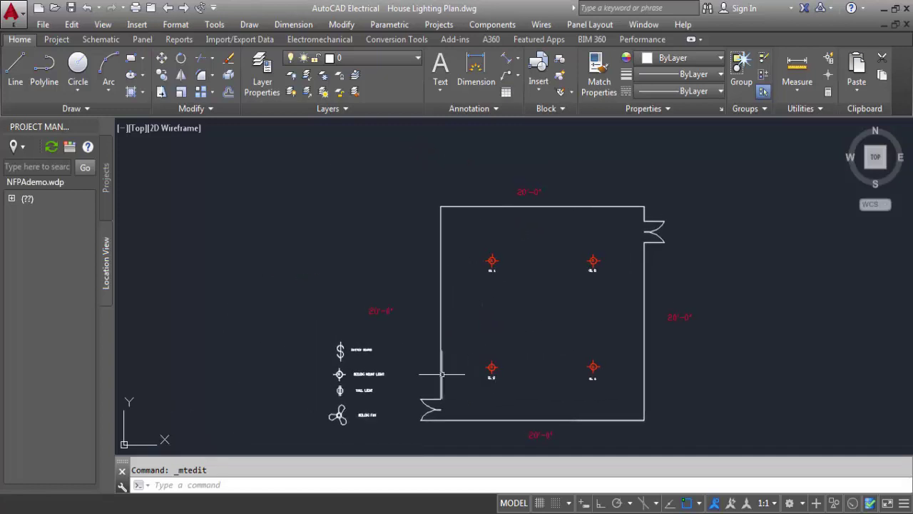
pyautogui.moveTo(393, 385); pyautogui.dragTo(414, 299, button='middle')
pyautogui.scroll(3, 334, 335)
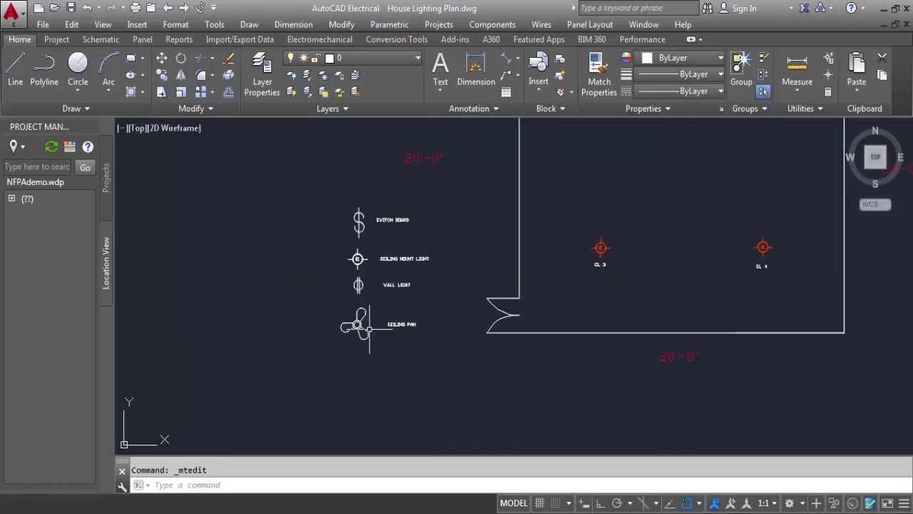
pyautogui.scroll(4, 339, 327)
pyautogui.scroll(-2, 369, 329)
pyautogui.scroll(-4, 369, 329)
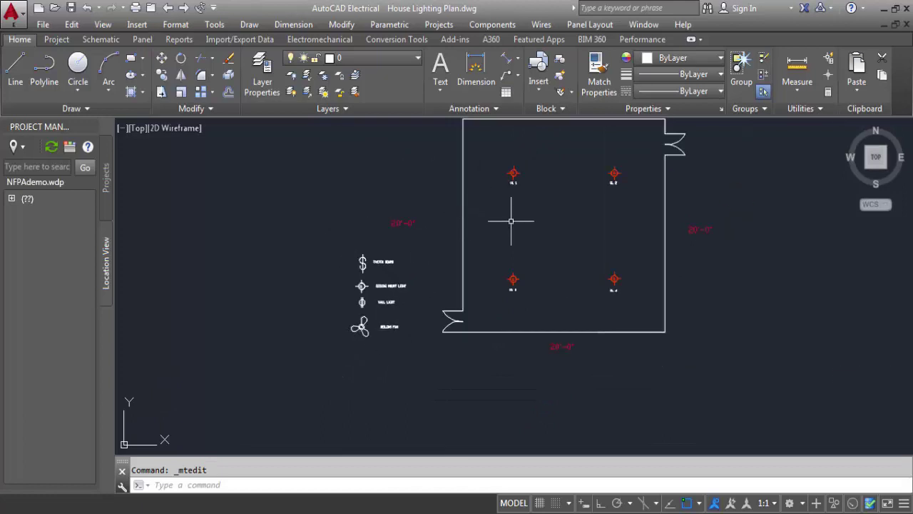
pyautogui.moveTo(548, 230); pyautogui.dragTo(530, 249, button='middle')
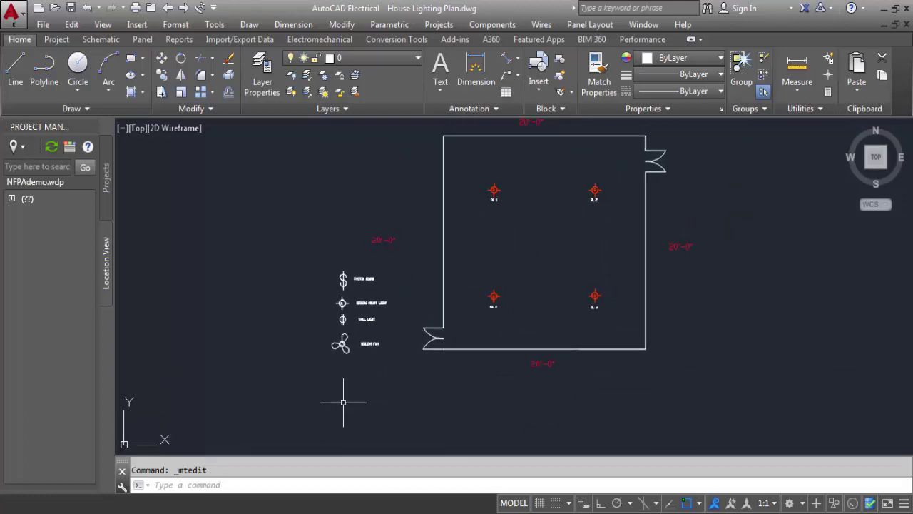
pyautogui.scroll(4, 505, 275)
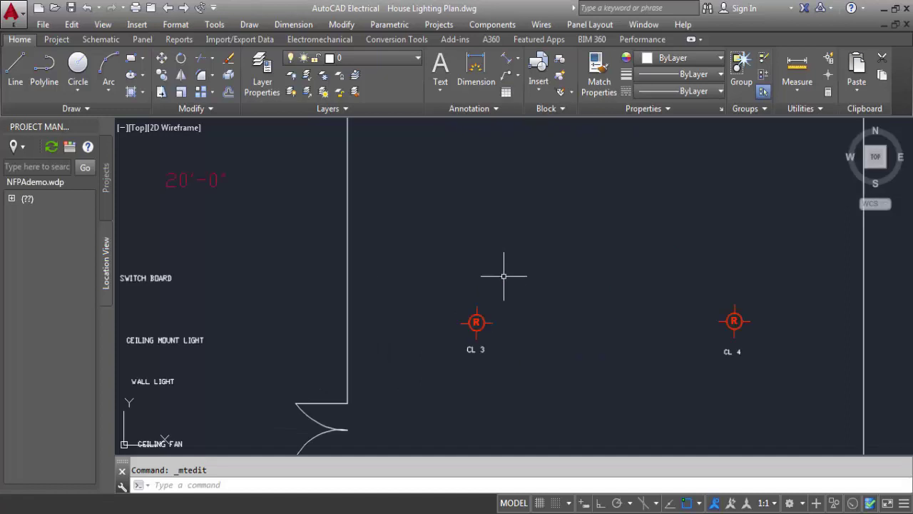
pyautogui.scroll(-4, 505, 274)
pyautogui.moveTo(505, 273); pyautogui.dragTo(467, 301, button='middle')
pyautogui.write('O')
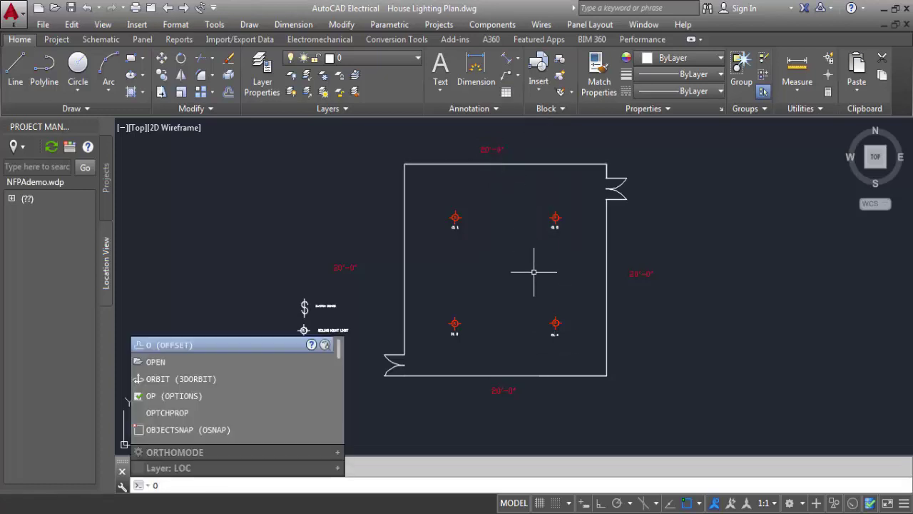
# Try an OFFSET of the top wall with object snap off, then undo and cancel it
pyautogui.write('FFSE')
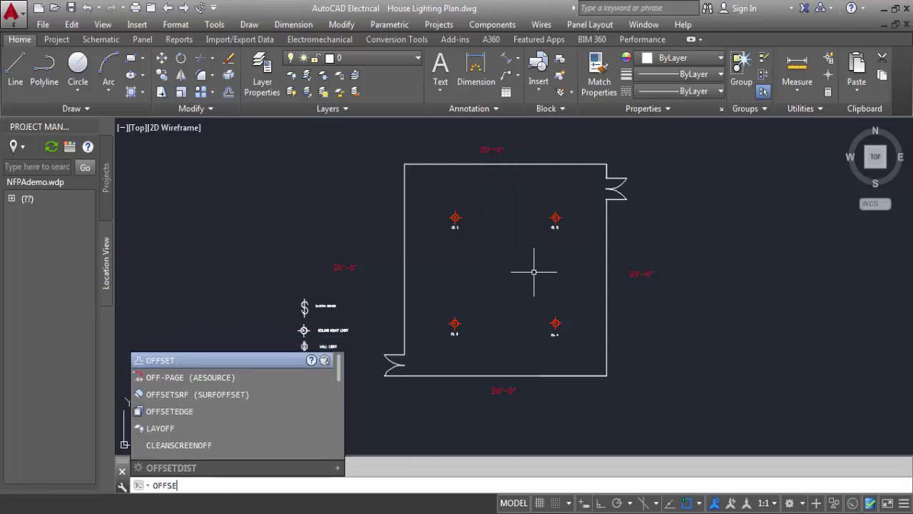
pyautogui.write('T')
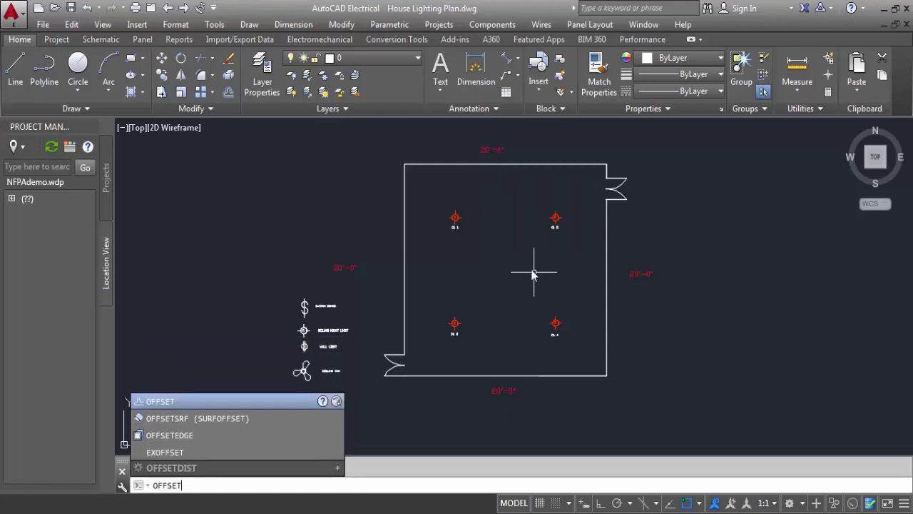
pyautogui.press('Return')
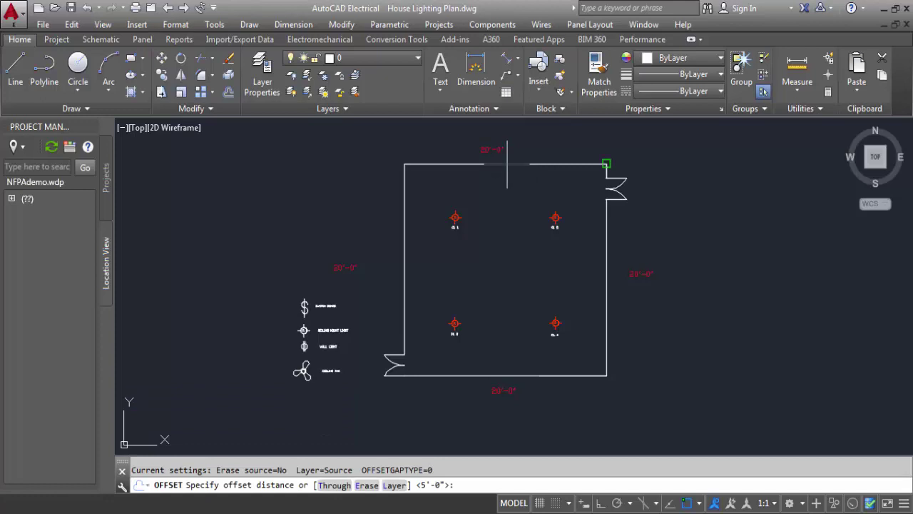
pyautogui.click(681, 505)
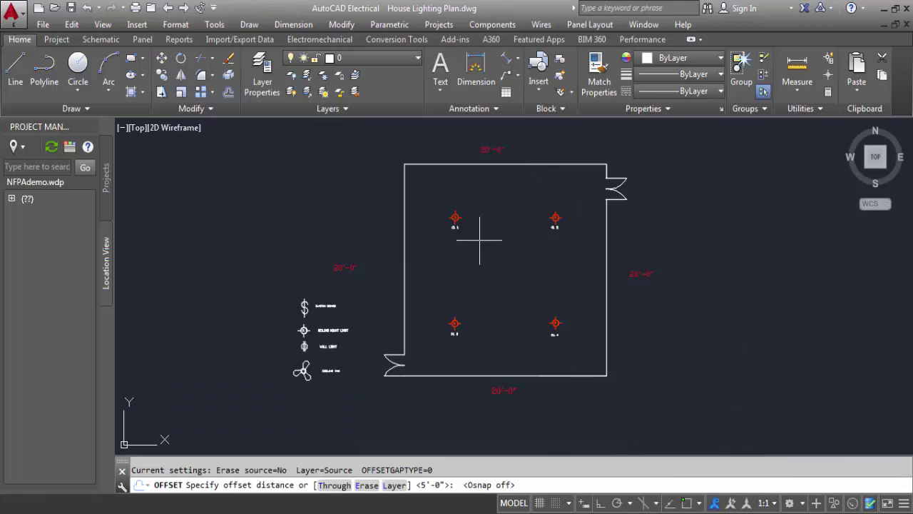
pyautogui.click(501, 164)
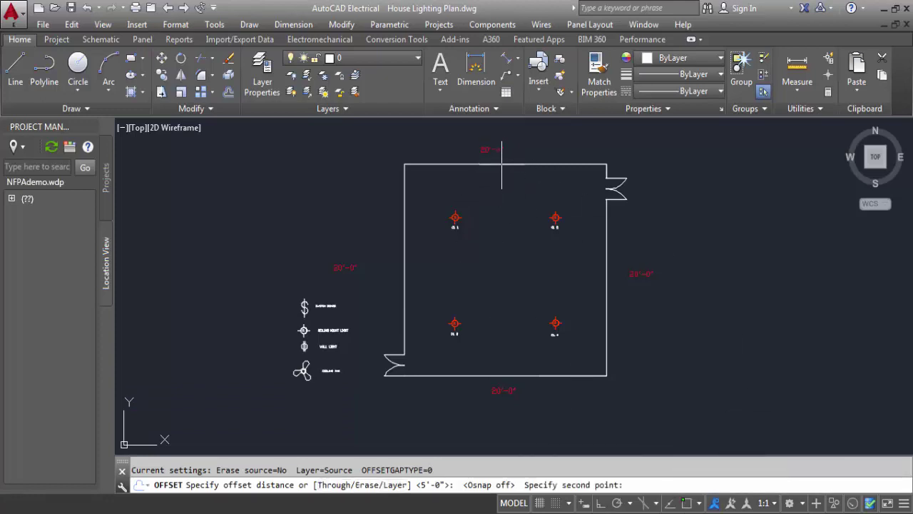
pyautogui.scroll(5, 501, 164)
pyautogui.click(502, 160)
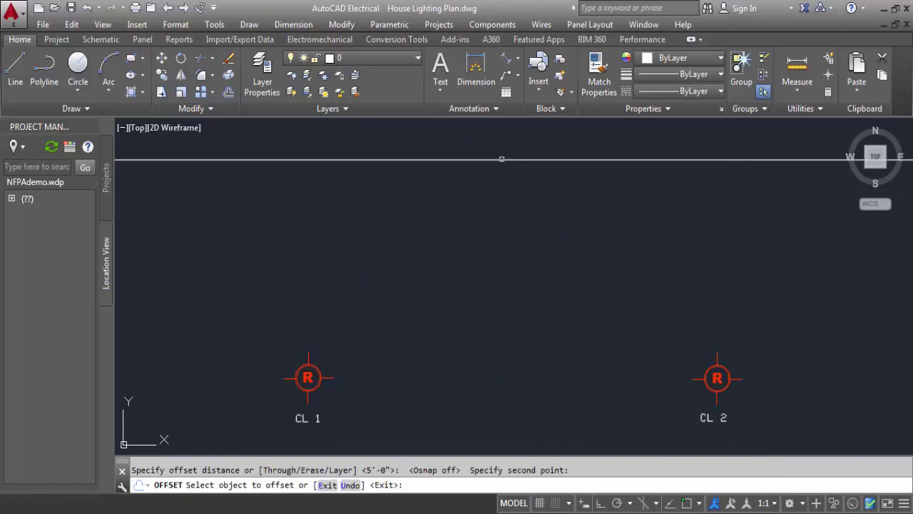
pyautogui.click(513, 160)
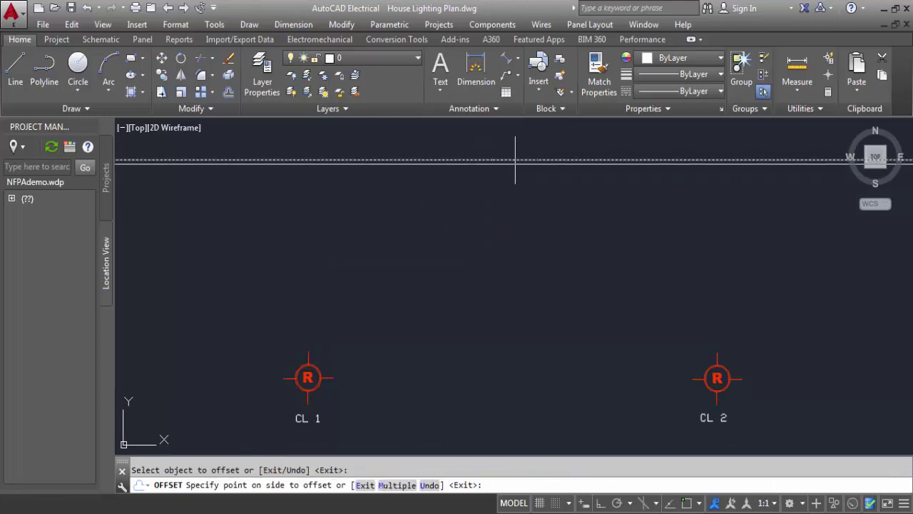
pyautogui.scroll(-5, 510, 227)
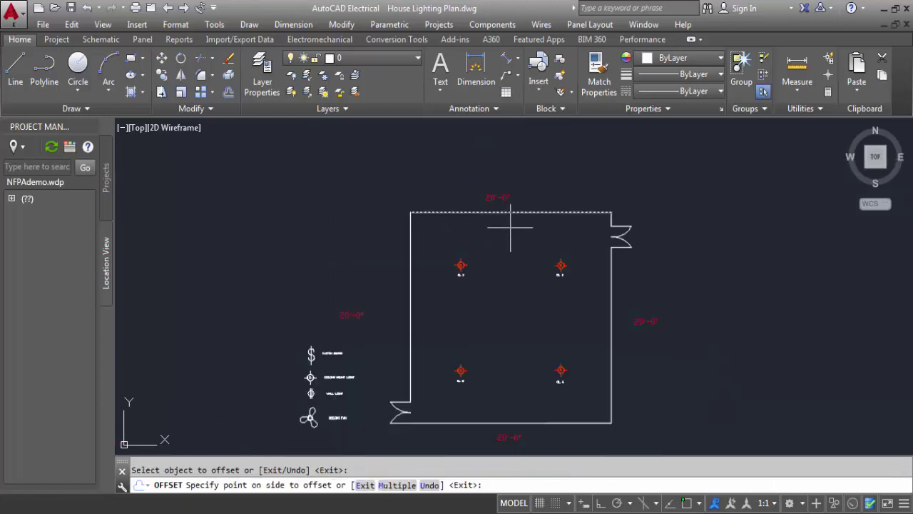
pyautogui.write('u')
pyautogui.press('Return')
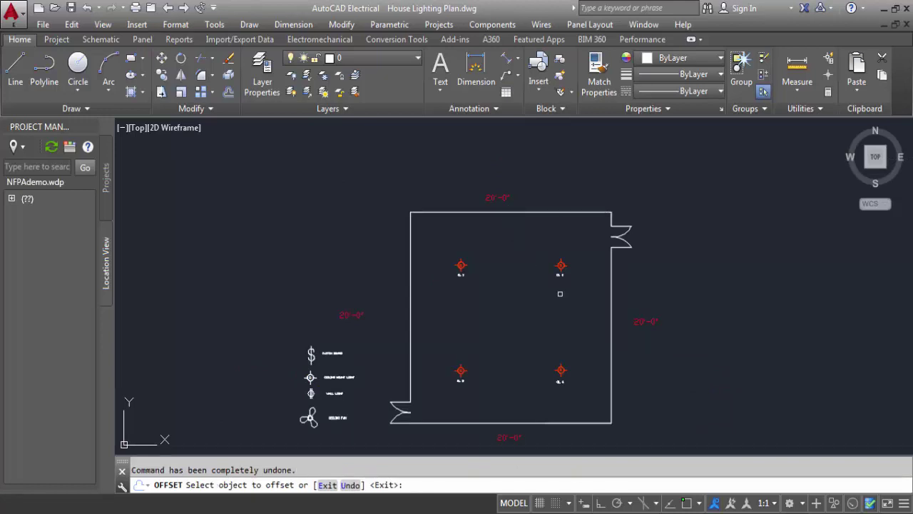
pyautogui.press('Return')
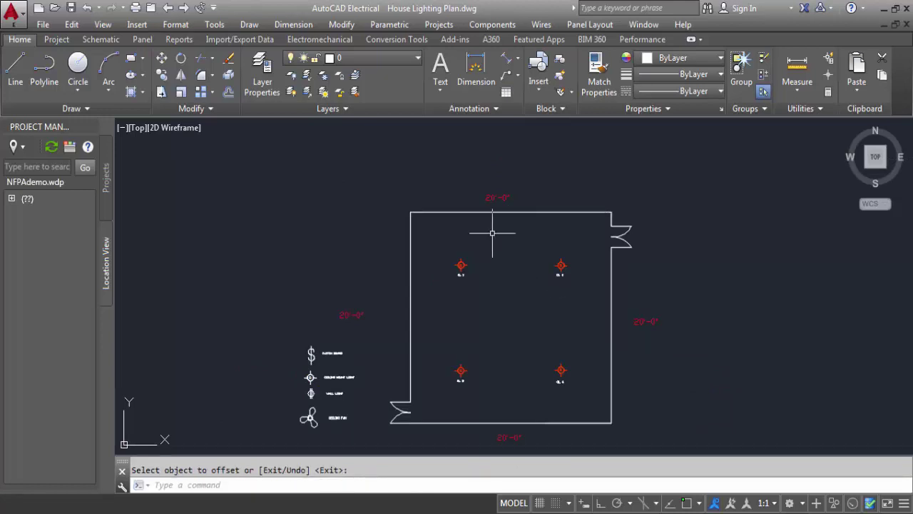
pyautogui.write('0')
pyautogui.press('Escape')
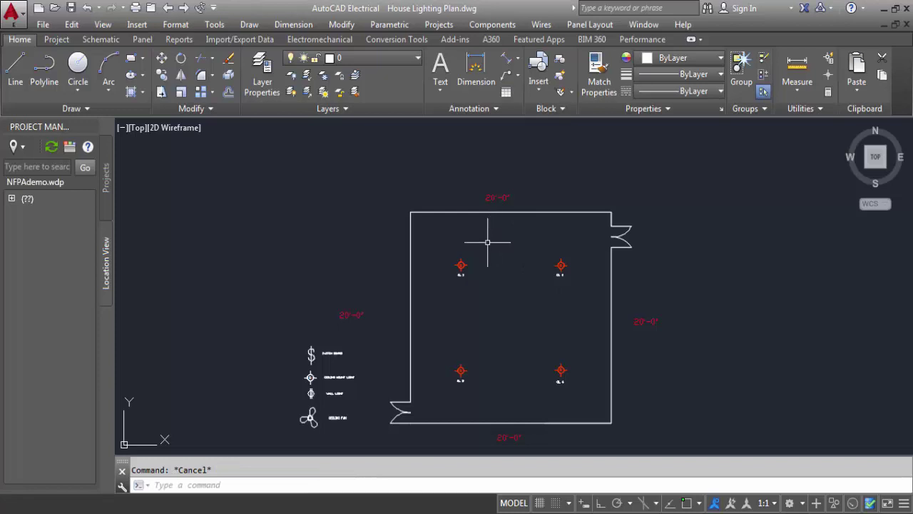
# Restart OFFSET and set the offset distance to 10' from the top wall
pyautogui.write('OFF')
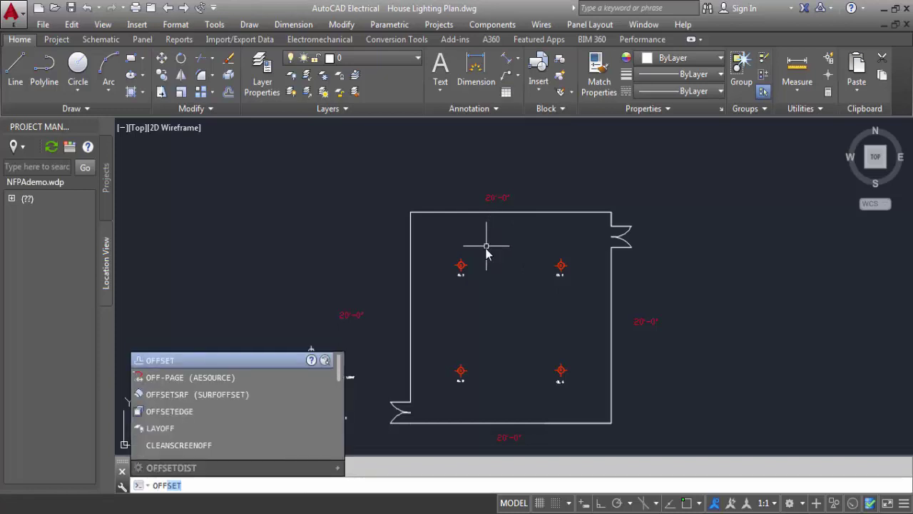
pyautogui.write('SET')
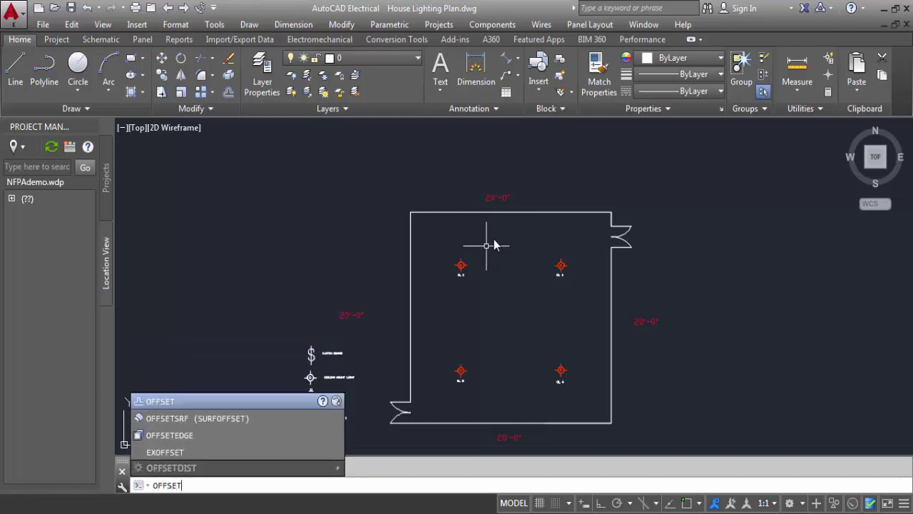
pyautogui.press('Return')
pyautogui.scroll(4, 511, 200)
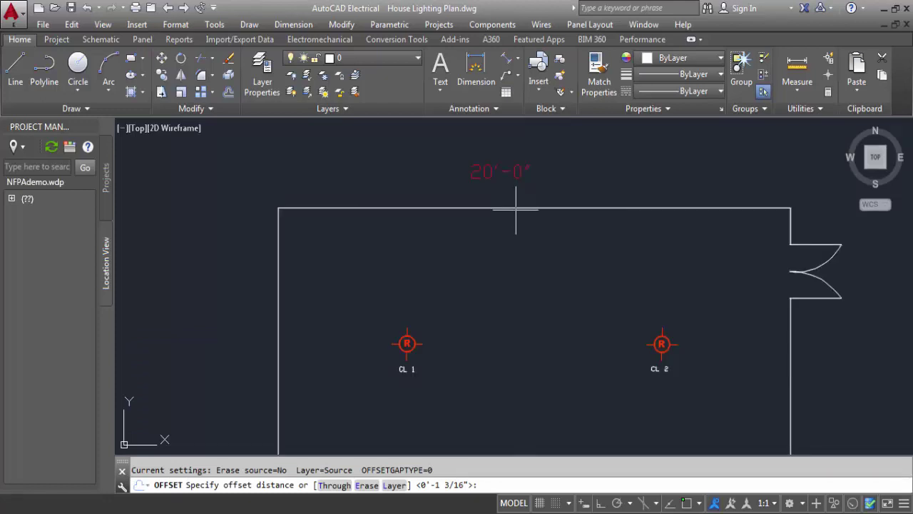
pyautogui.scroll(3, 523, 203)
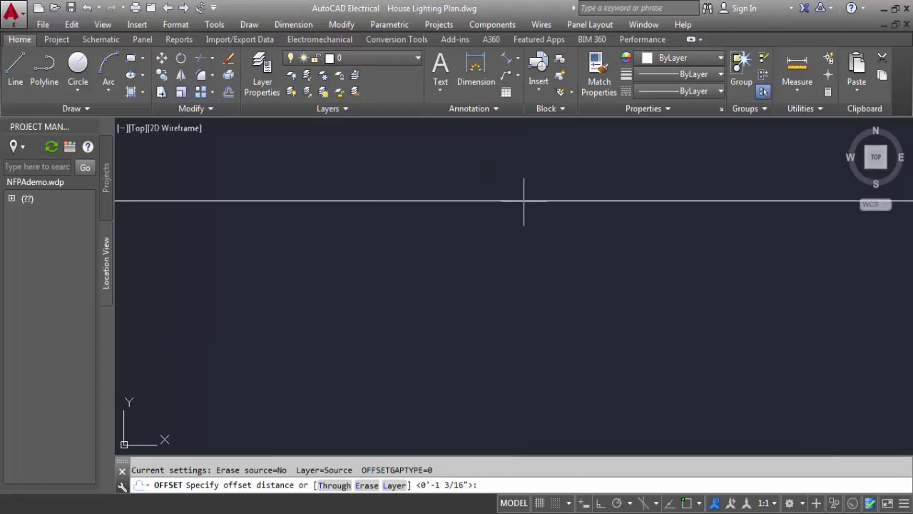
pyautogui.click(524, 202)
pyautogui.scroll(-3, 523, 328)
pyautogui.scroll(-3, 528, 346)
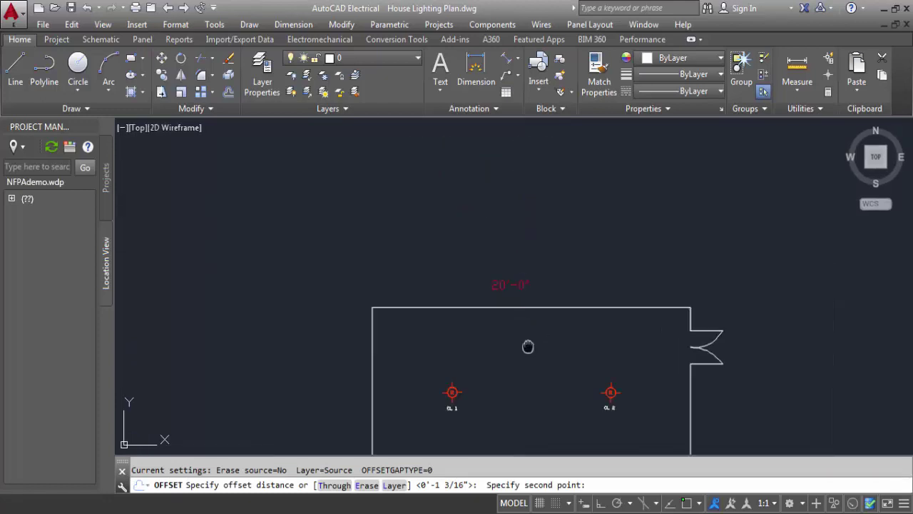
pyautogui.moveTo(528, 346); pyautogui.dragTo(525, 275, button='middle')
pyautogui.write("10'")
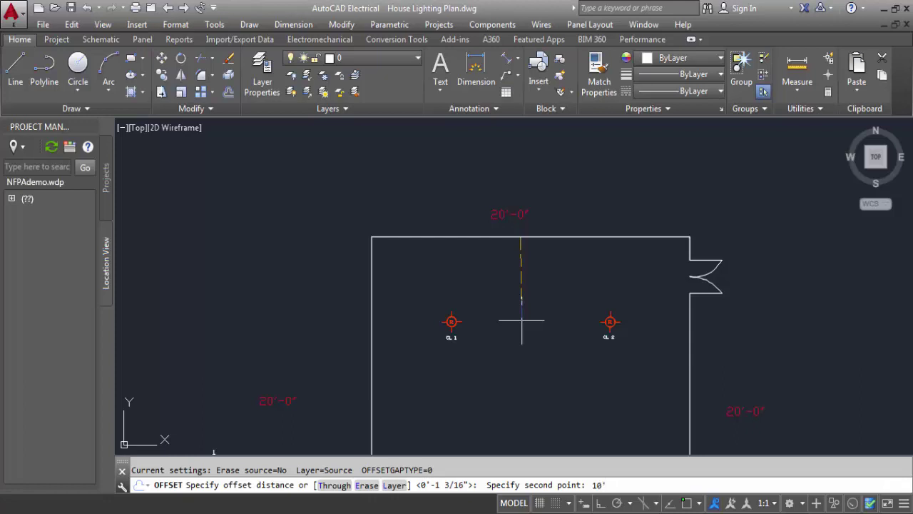
pyautogui.press('Return')
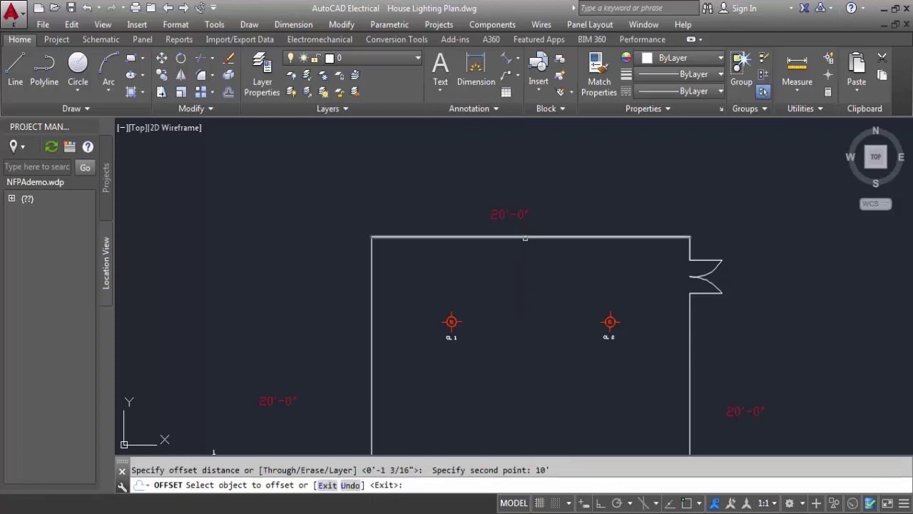
# Offset the top wall 10' into the room as a horizontal midline, then end the command
pyautogui.click(526, 237)
pyautogui.scroll(-3, 540, 393)
pyautogui.moveTo(540, 394)
pyautogui.mouseDown(button='middle')
pyautogui.moveTo(544, 214)
pyautogui.moveTo(528, 242)
pyautogui.mouseUp(button='middle')
pyautogui.scroll(5, 443, 231)
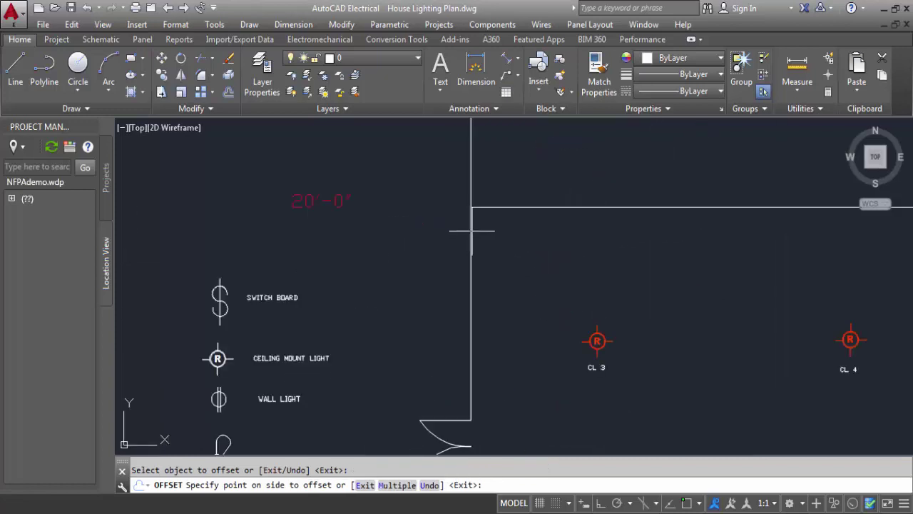
pyautogui.write('0')
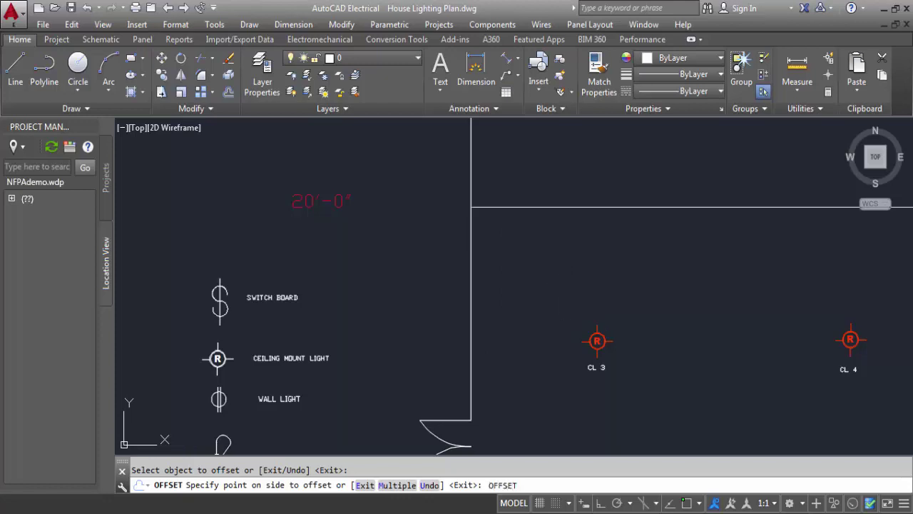
pyautogui.press('Return')
pyautogui.click(473, 260)
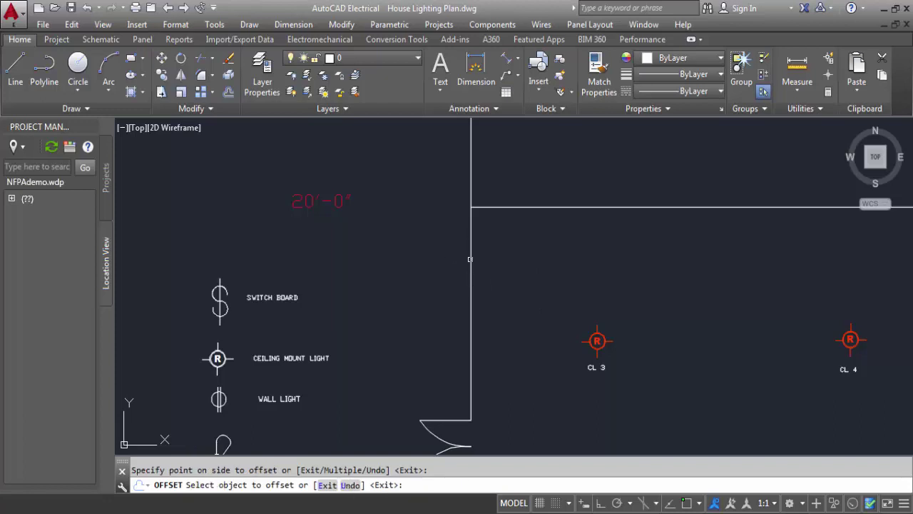
pyautogui.click(472, 260)
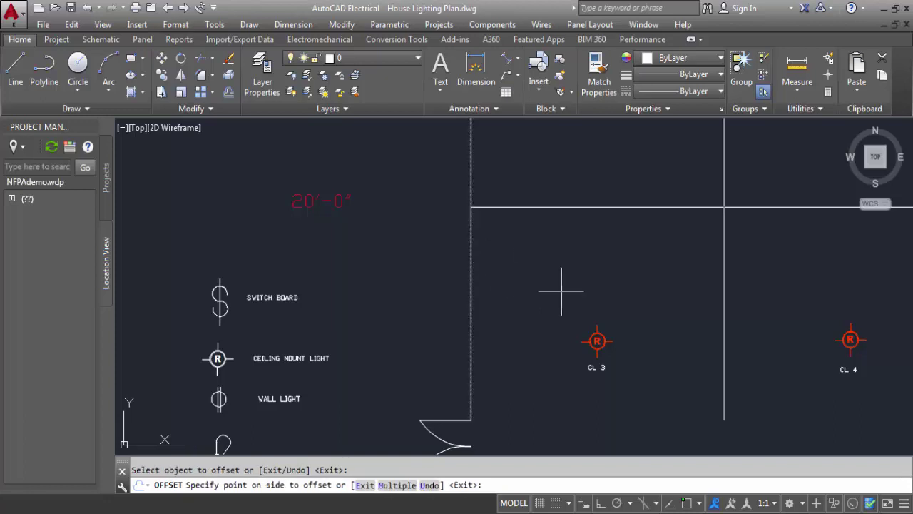
pyautogui.scroll(-5, 561, 291)
pyautogui.scroll(5, 577, 289)
pyautogui.scroll(-4, 577, 289)
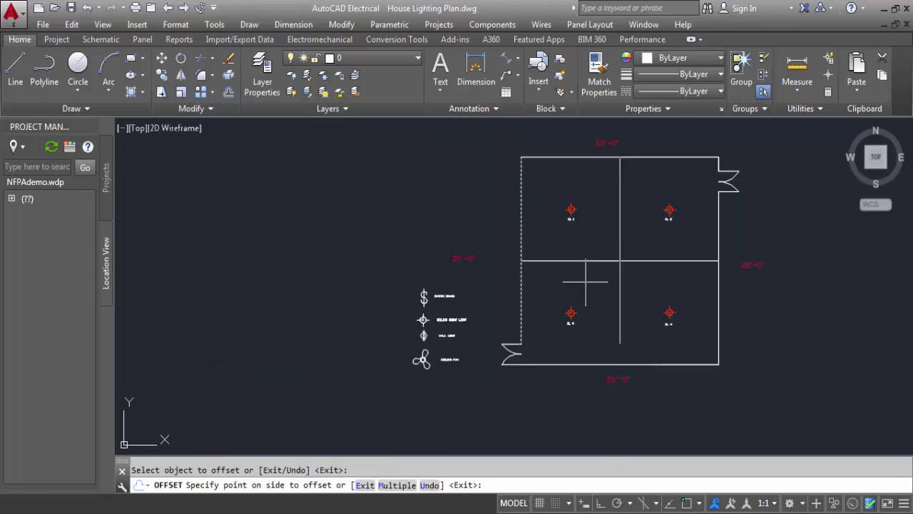
pyautogui.press('Escape')
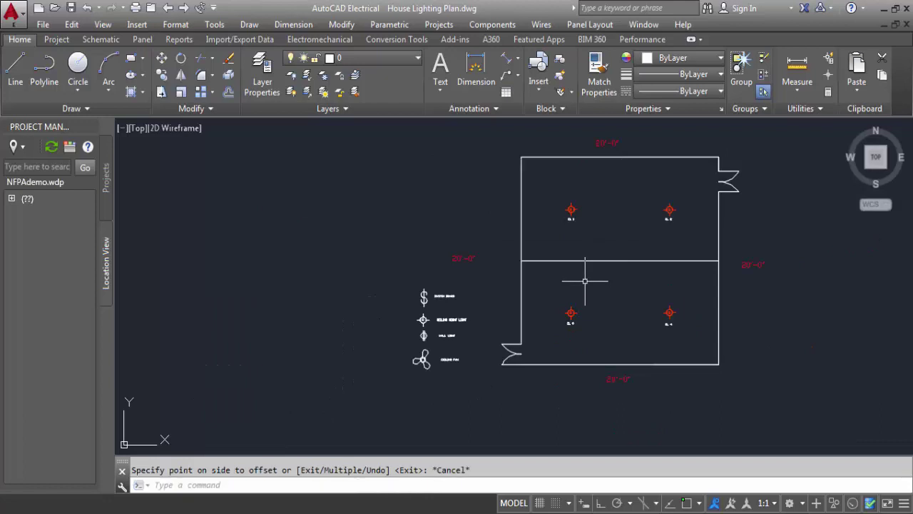
# Offset the left wall 10' into the room to form the vertical midline
pyautogui.scroll(4, 546, 273)
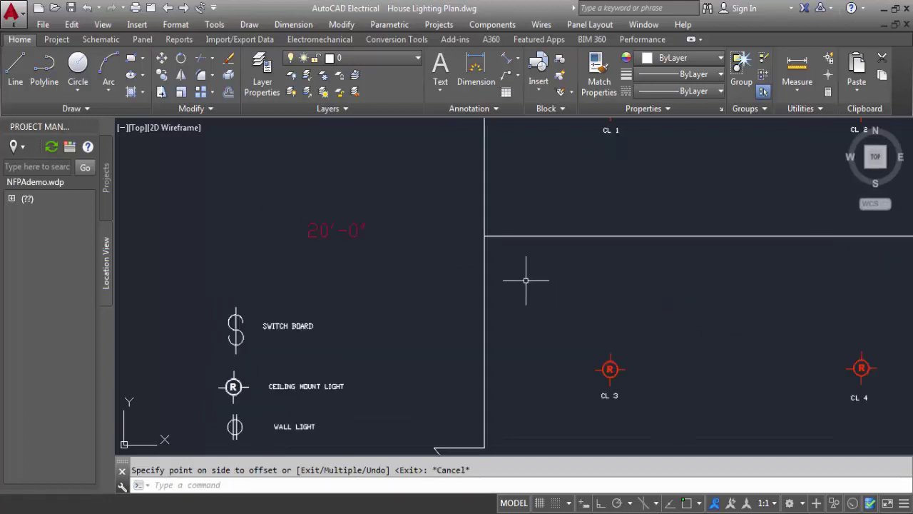
pyautogui.write('o')
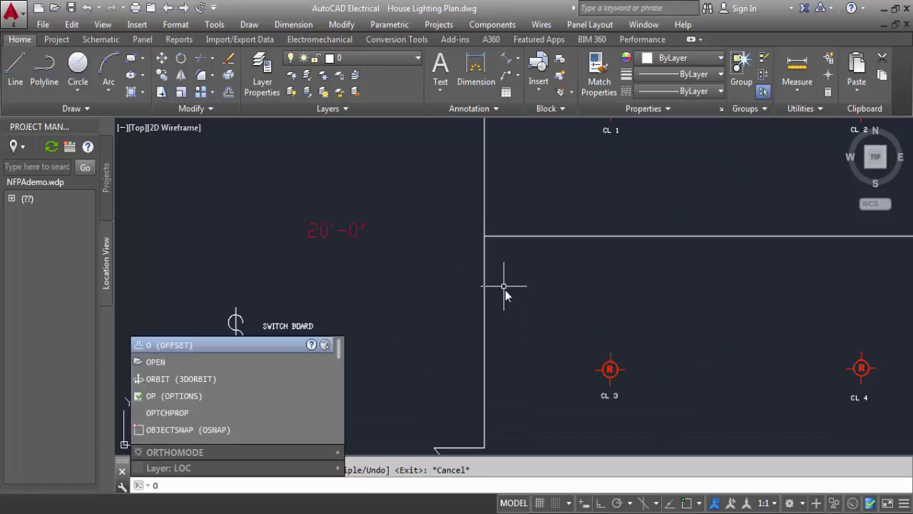
pyautogui.write('ffset')
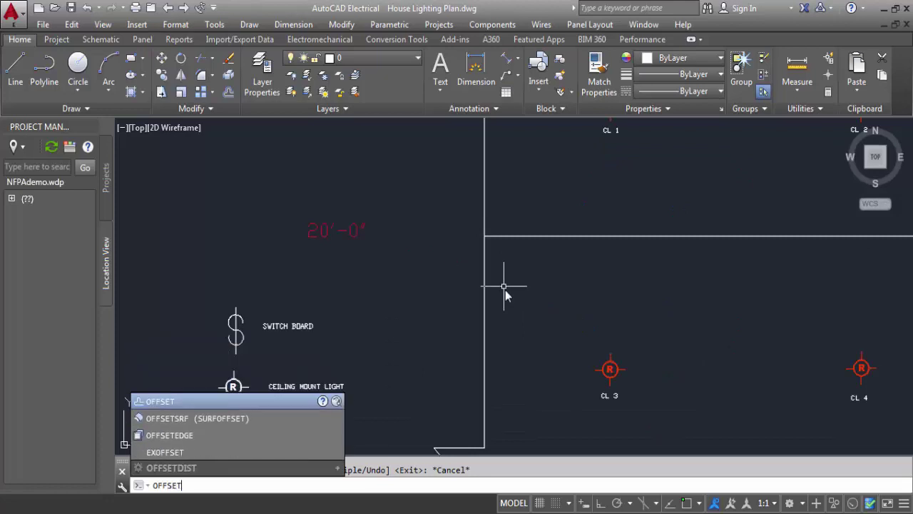
pyautogui.press('Return')
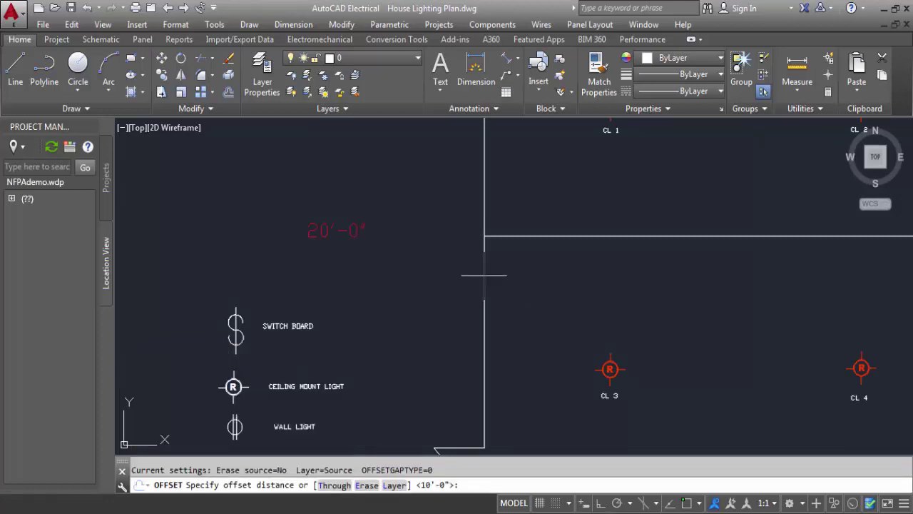
pyautogui.click(484, 275)
pyautogui.write("10'")
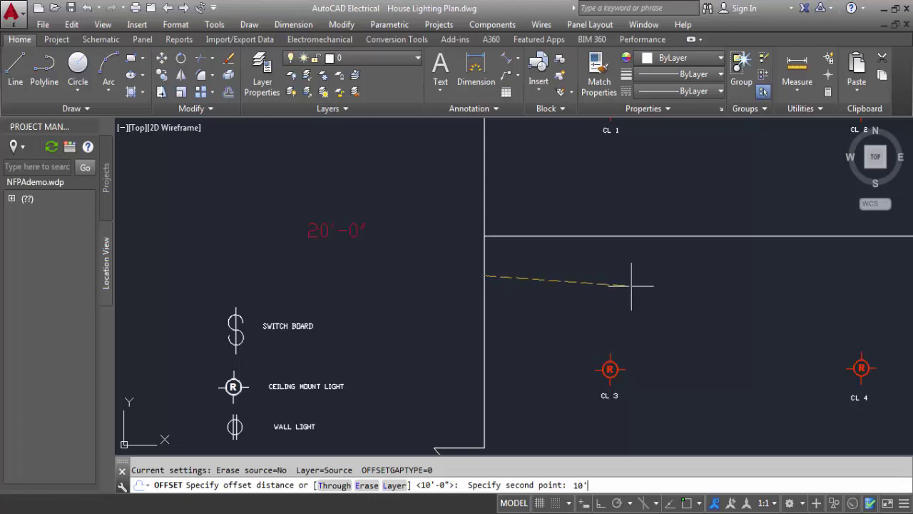
pyautogui.press('Return')
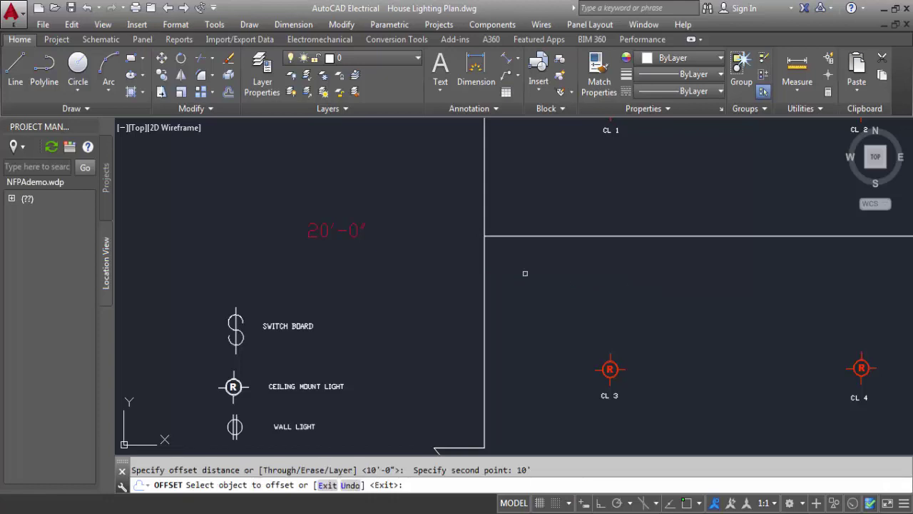
pyautogui.click(485, 278)
pyautogui.scroll(-2, 654, 290)
pyautogui.scroll(-2, 659, 292)
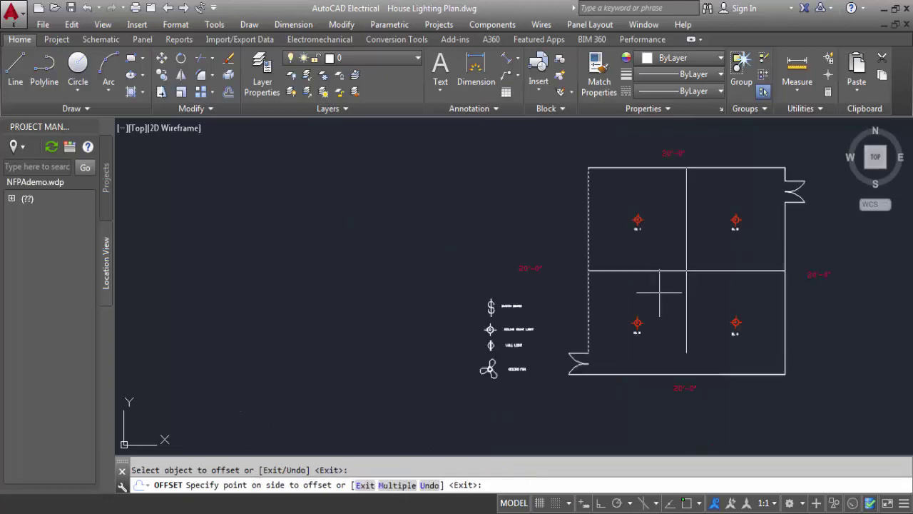
pyautogui.click(665, 295)
pyautogui.click(665, 295)
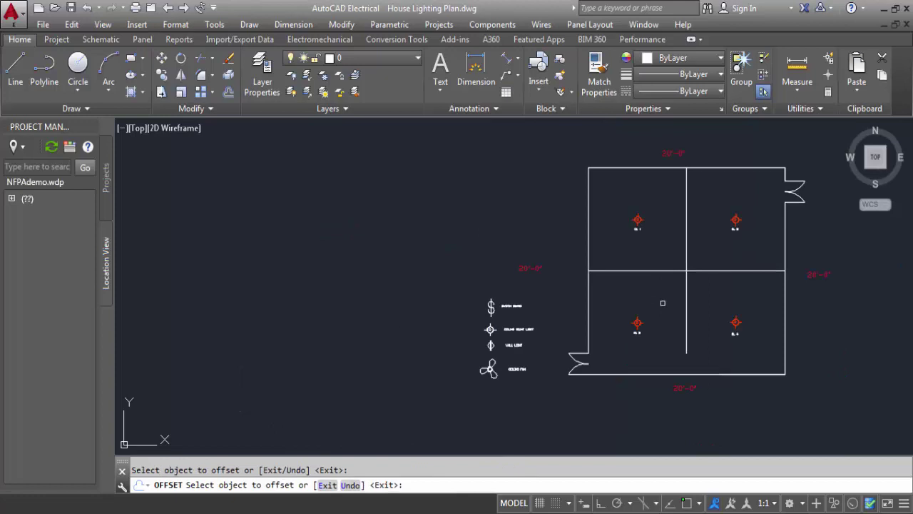
pyautogui.press('Escape')
# Copy the legend's ceiling fan symbol and paste it where the two midlines cross
pyautogui.scroll(4, 670, 287)
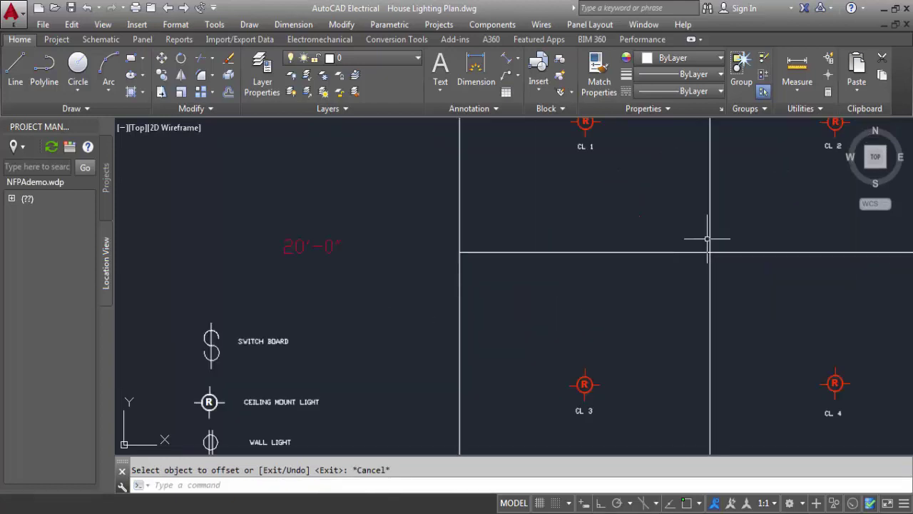
pyautogui.scroll(1, 707, 250)
pyautogui.scroll(-1, 713, 259)
pyautogui.scroll(-5, 718, 255)
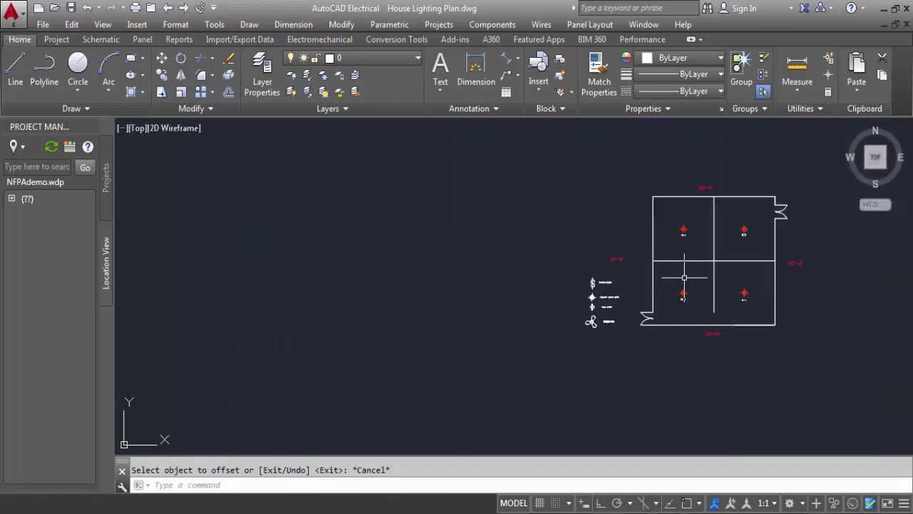
pyautogui.scroll(4, 718, 262)
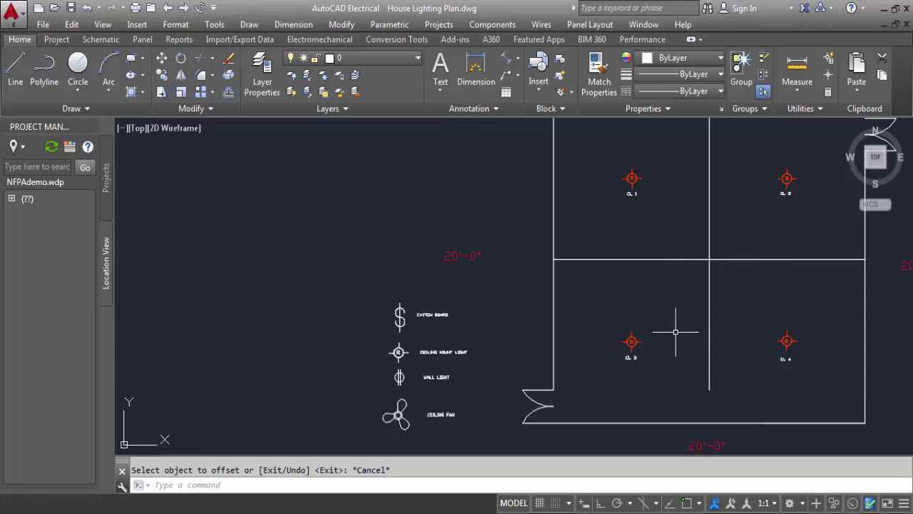
pyautogui.scroll(5, 356, 396)
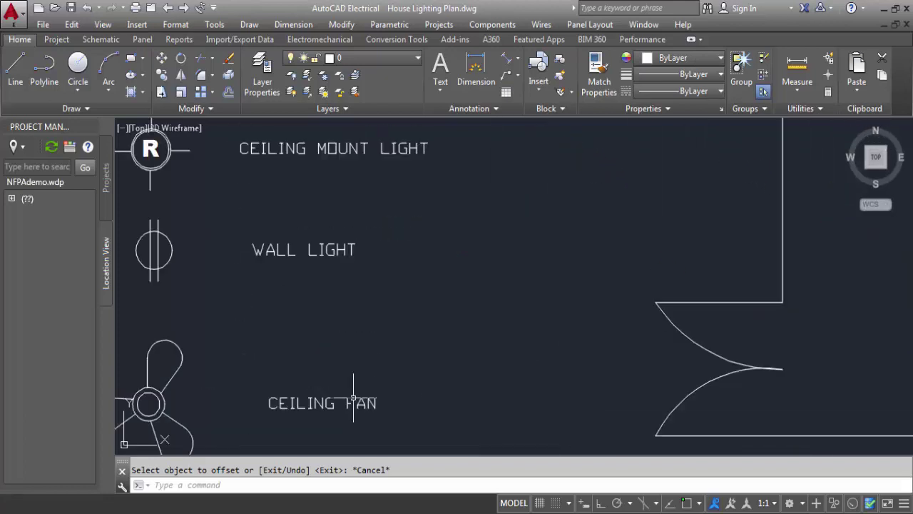
pyautogui.scroll(-2, 513, 264)
pyautogui.click(505, 310)
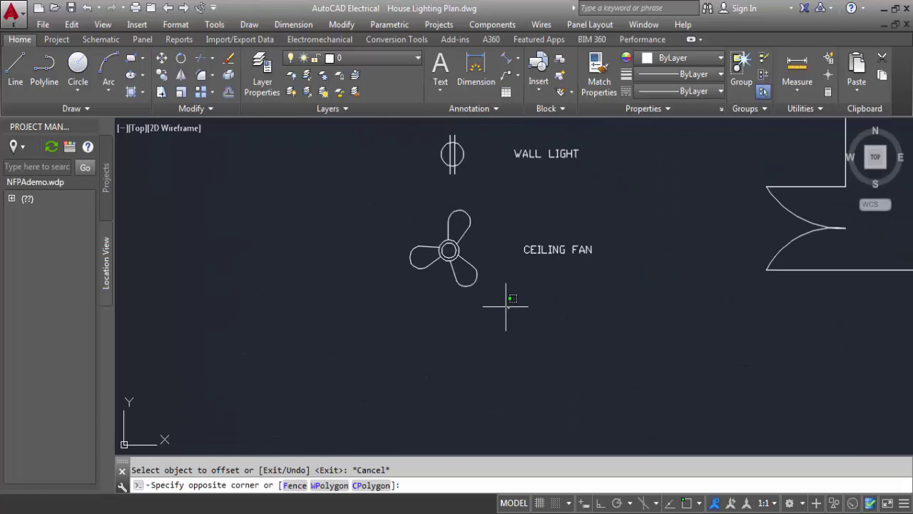
pyautogui.click(385, 189)
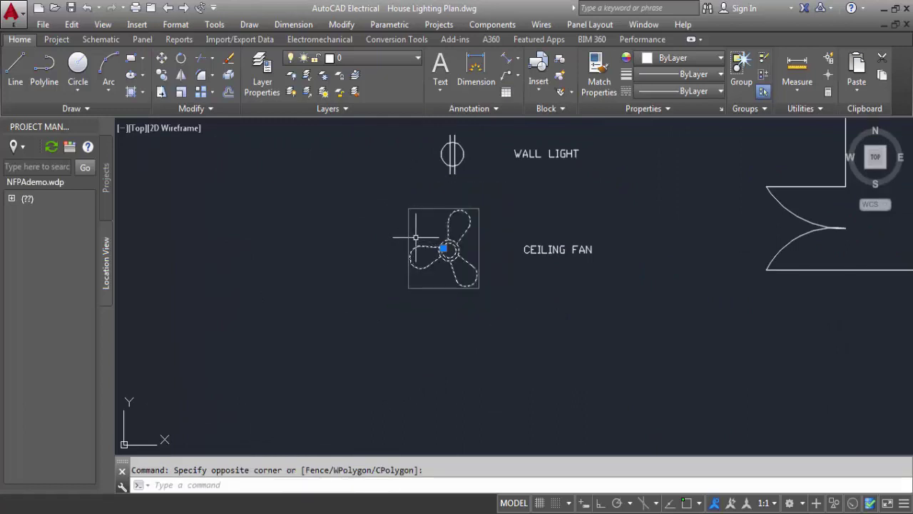
pyautogui.hotkey('ctrl', 'c')
pyautogui.hotkey('ctrl', 'v')
pyautogui.scroll(-3, 653, 249)
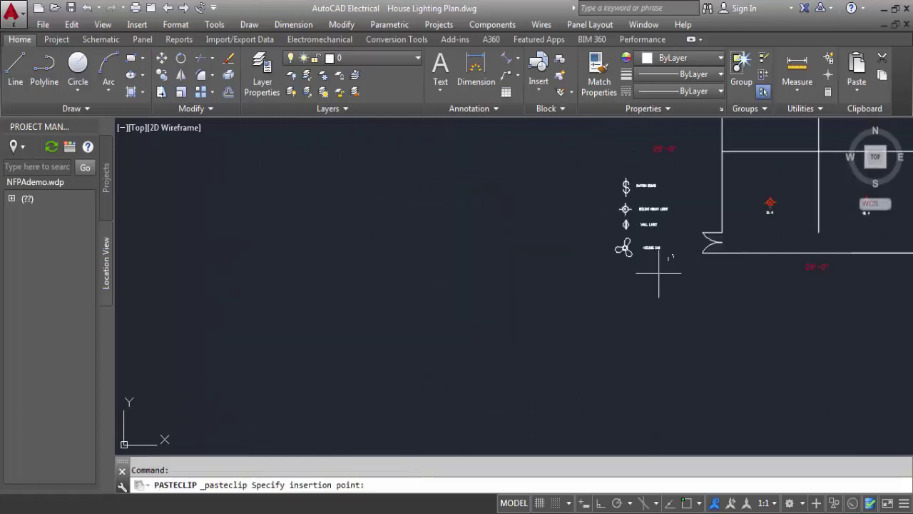
pyautogui.scroll(-2, 603, 353)
pyautogui.scroll(4, 603, 355)
pyautogui.scroll(2, 607, 339)
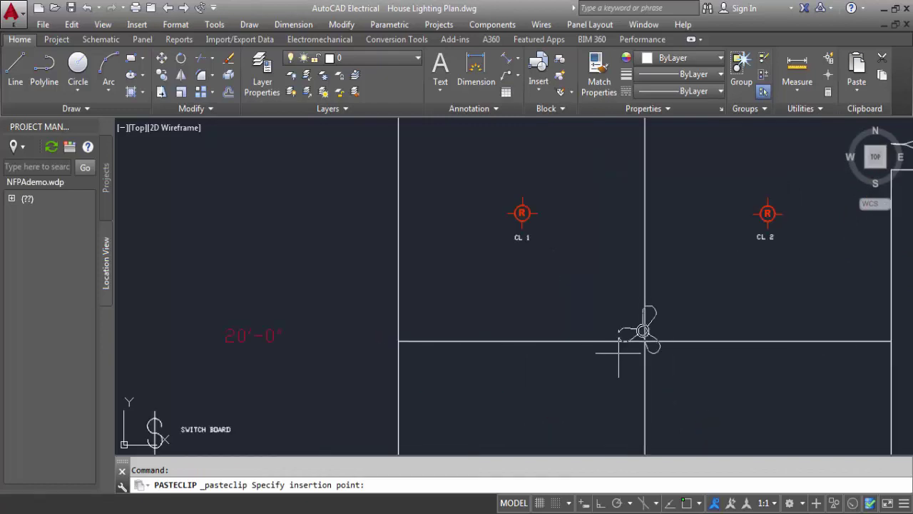
pyautogui.scroll(5, 620, 361)
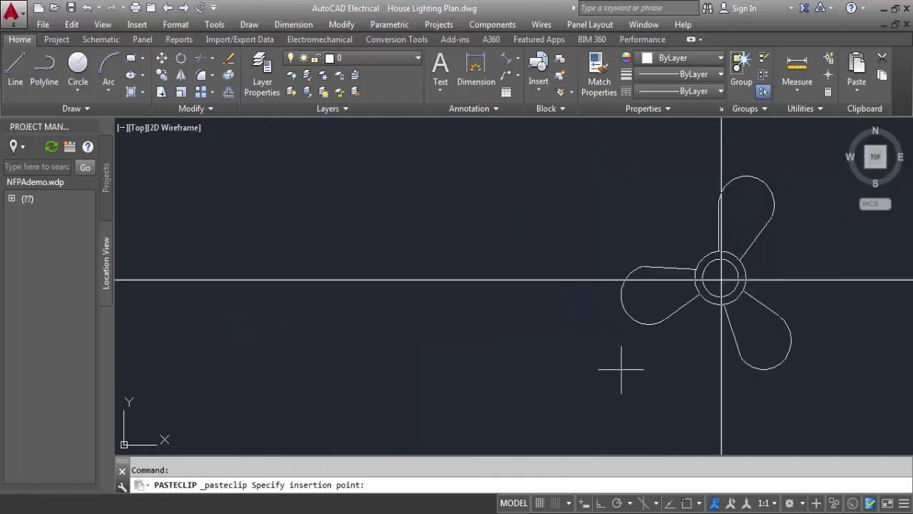
pyautogui.click(620, 370)
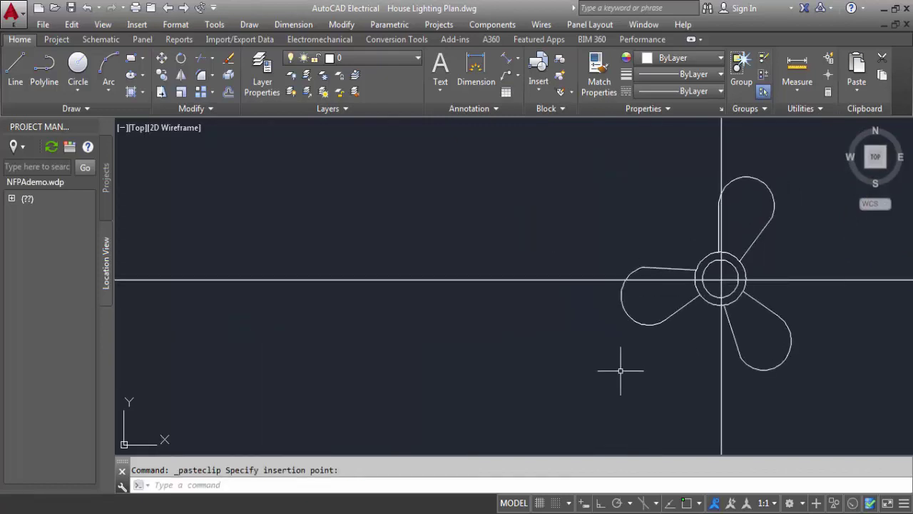
# Bring the whole room into view and select the horizontal centre guide line
pyautogui.scroll(-5, 620, 371)
pyautogui.scroll(-3, 651, 397)
pyautogui.moveTo(683, 380); pyautogui.dragTo(593, 308, button='middle')
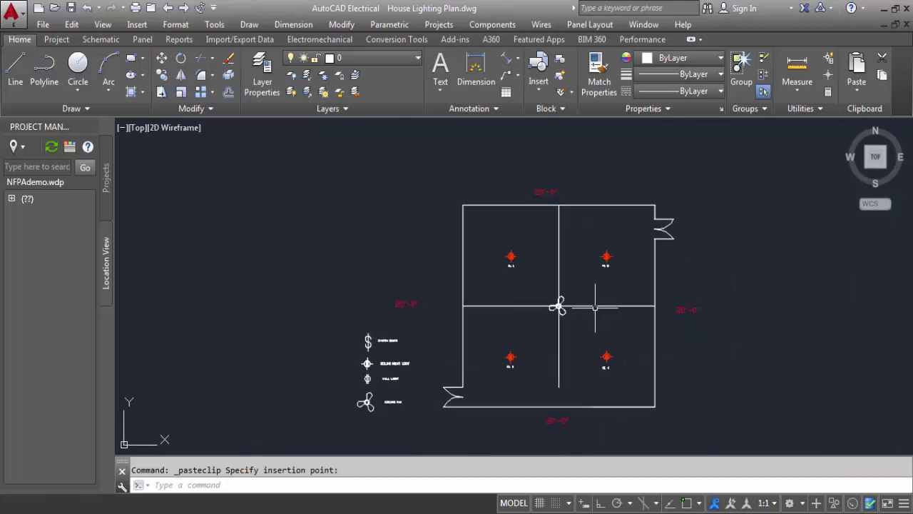
pyautogui.click(595, 306)
# Delete the horizontal and vertical centre guide lines around the ceiling fan
pyautogui.press('Delete')
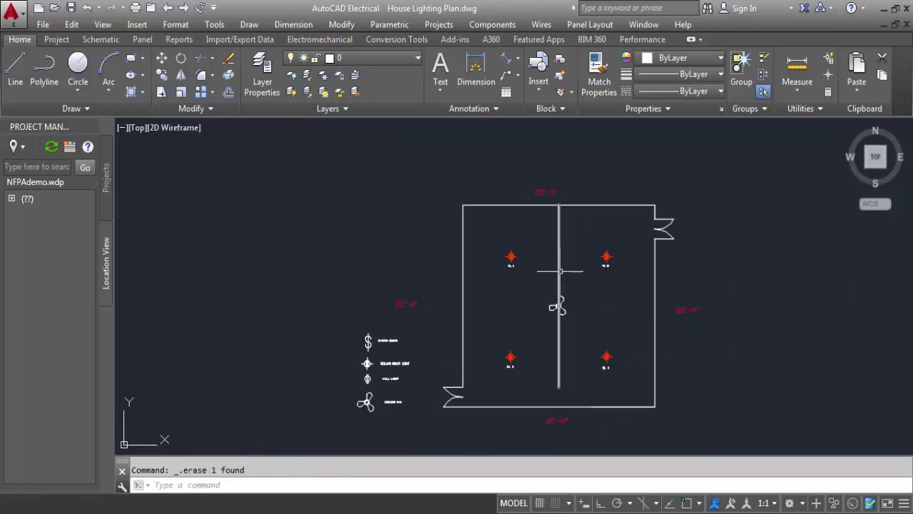
pyautogui.click(558, 270)
pyautogui.press('Delete')
pyautogui.scroll(-3, 588, 316)
pyautogui.moveTo(588, 316)
pyautogui.mouseDown(button='middle')
pyautogui.moveTo(558, 279)
pyautogui.moveTo(551, 375)
pyautogui.mouseUp(button='middle')
pyautogui.scroll(2, 558, 279)
pyautogui.scroll(4, 520, 264)
pyautogui.moveTo(550, 324); pyautogui.dragTo(579, 386, button='middle')
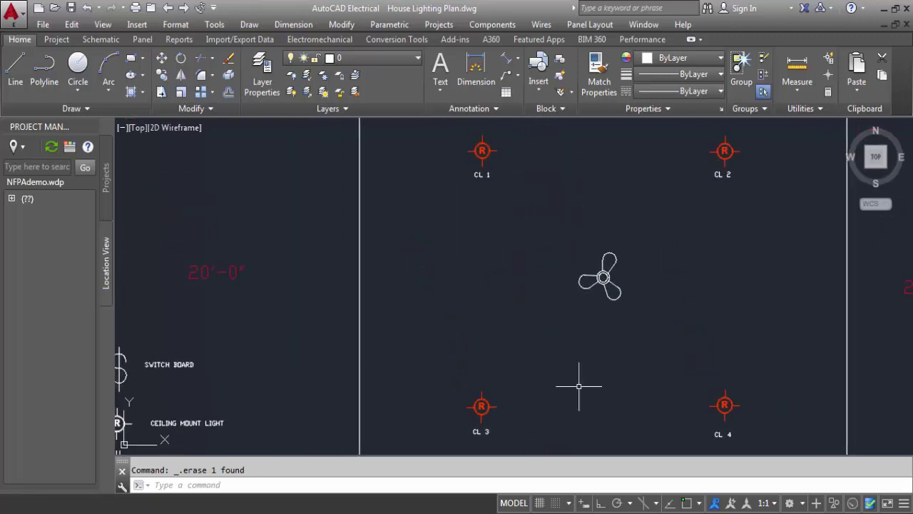
pyautogui.scroll(-2, 558, 341)
pyautogui.scroll(2, 555, 339)
pyautogui.scroll(-2, 553, 339)
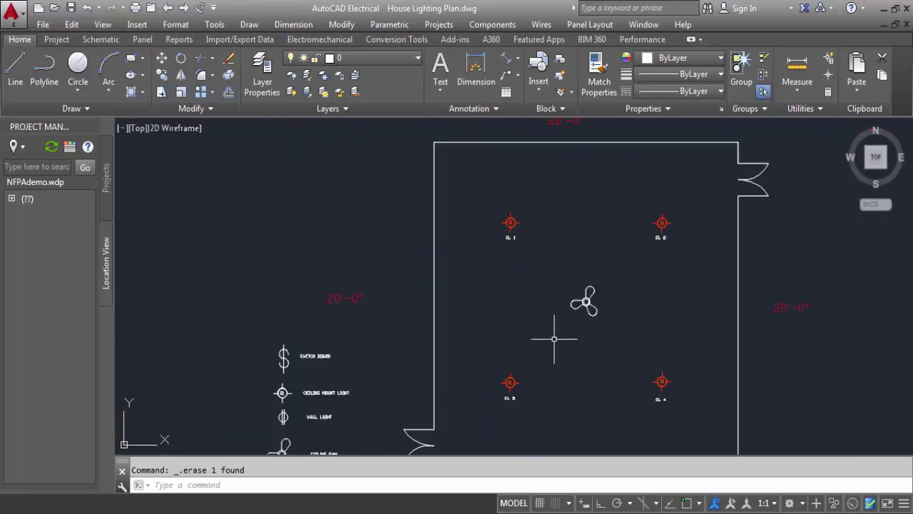
pyautogui.scroll(-2, 489, 324)
pyautogui.scroll(2, 405, 332)
pyautogui.scroll(3, 410, 327)
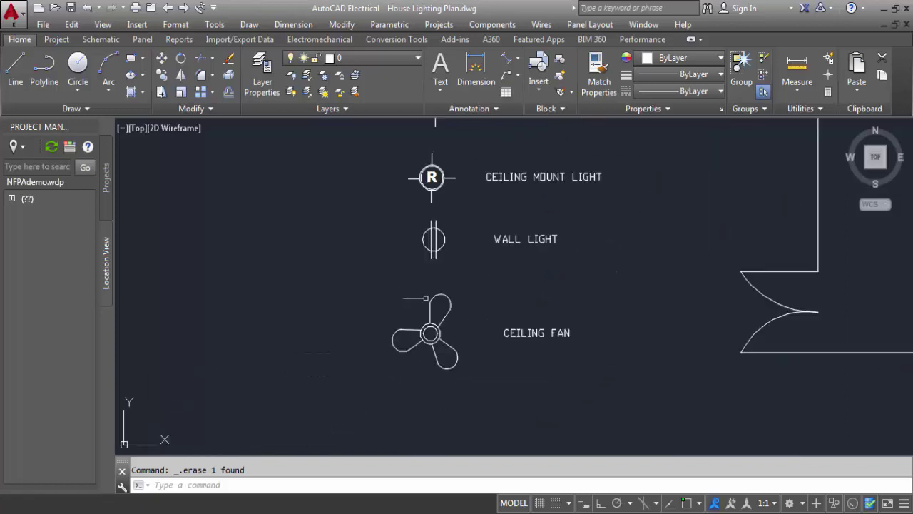
pyautogui.scroll(2, 406, 214)
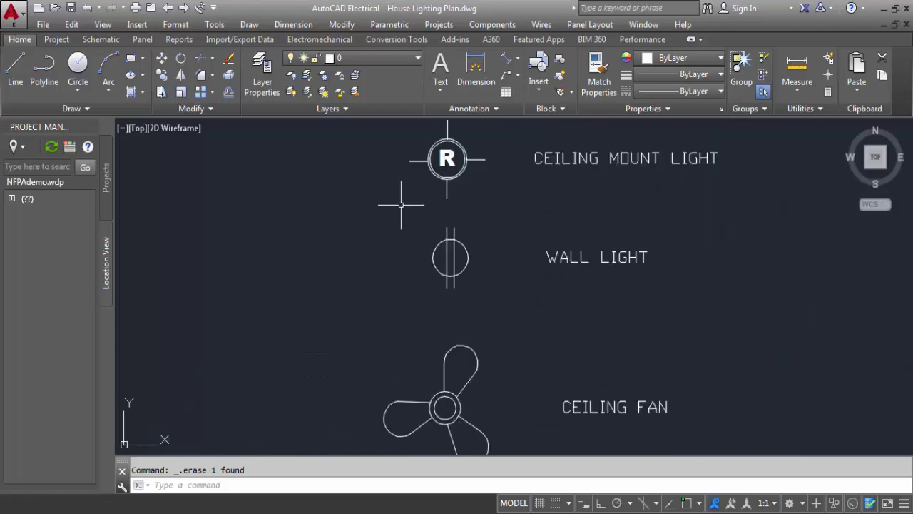
# Copy the legend's Wall Light symbol to the clipboard and return to the room plan
pyautogui.click(492, 308)
pyautogui.click(412, 227)
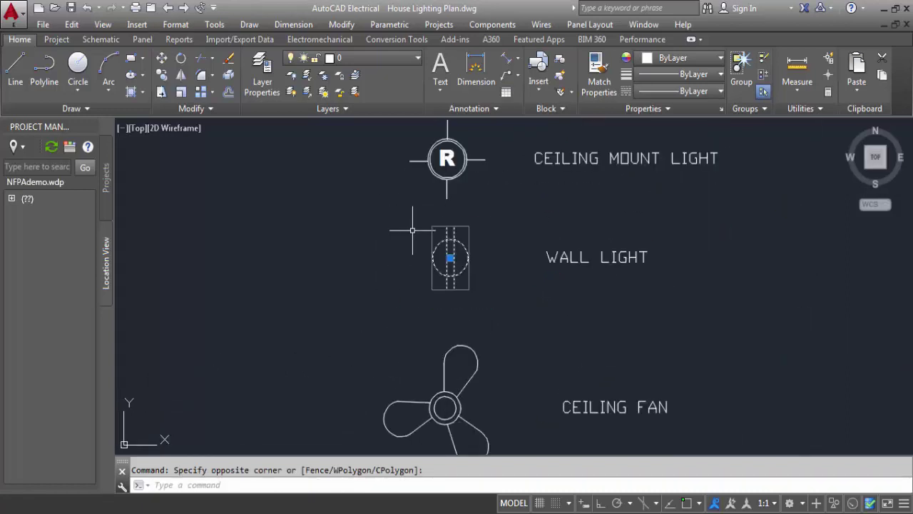
pyautogui.hotkey('ctrl', 'c')
pyautogui.scroll(-3, 704, 261)
pyautogui.moveTo(703, 261); pyautogui.dragTo(336, 288, button='middle')
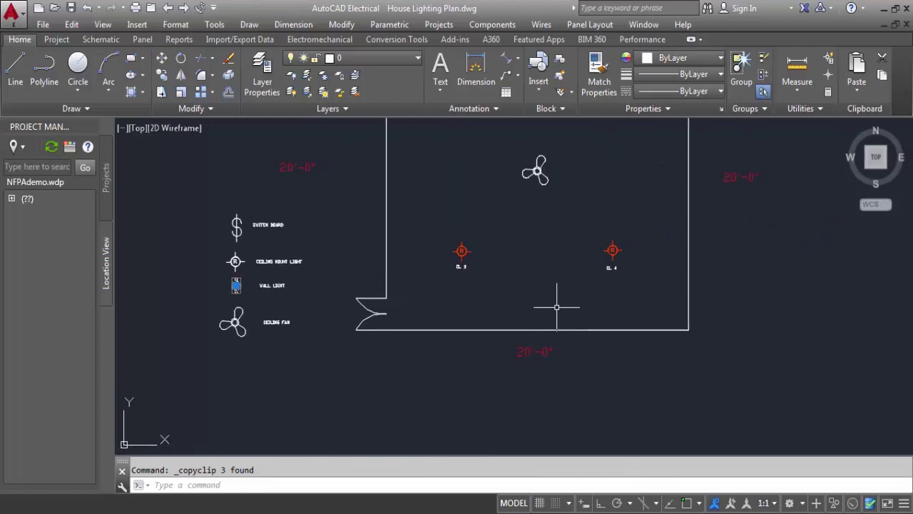
pyautogui.scroll(-2, 536, 292)
pyautogui.moveTo(532, 273); pyautogui.dragTo(534, 333, button='middle')
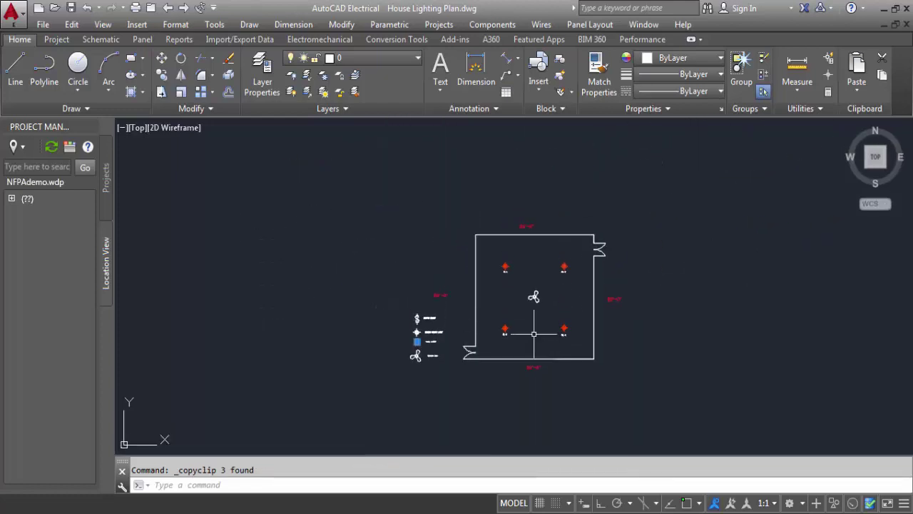
pyautogui.scroll(2, 475, 296)
pyautogui.scroll(3, 466, 293)
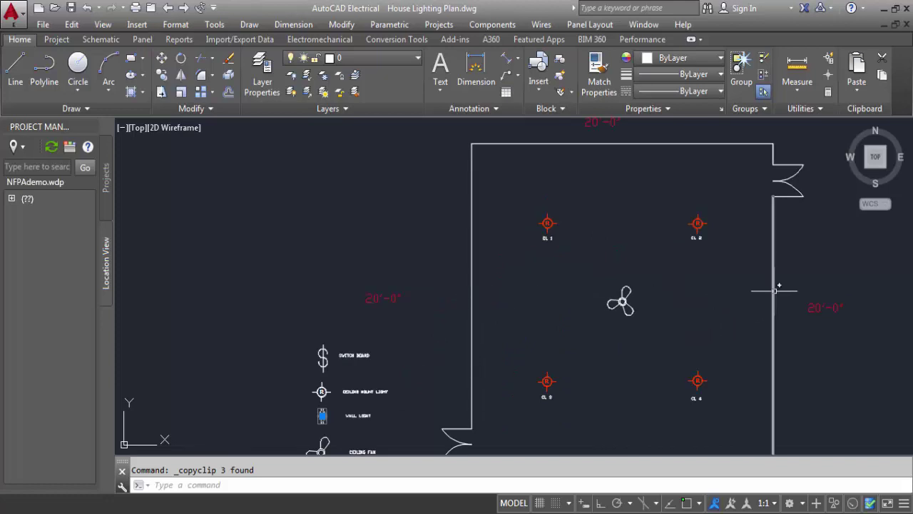
pyautogui.scroll(-2, 756, 306)
pyautogui.scroll(2, 623, 310)
pyautogui.scroll(-1, 649, 307)
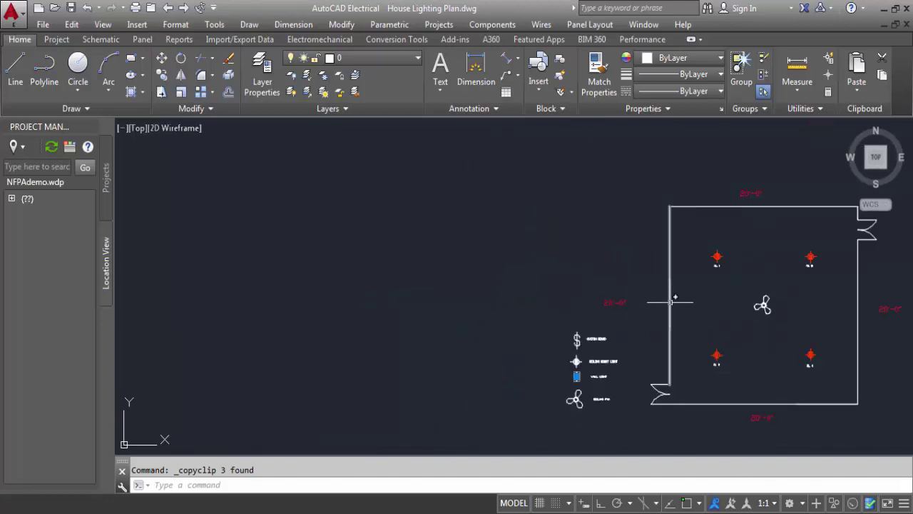
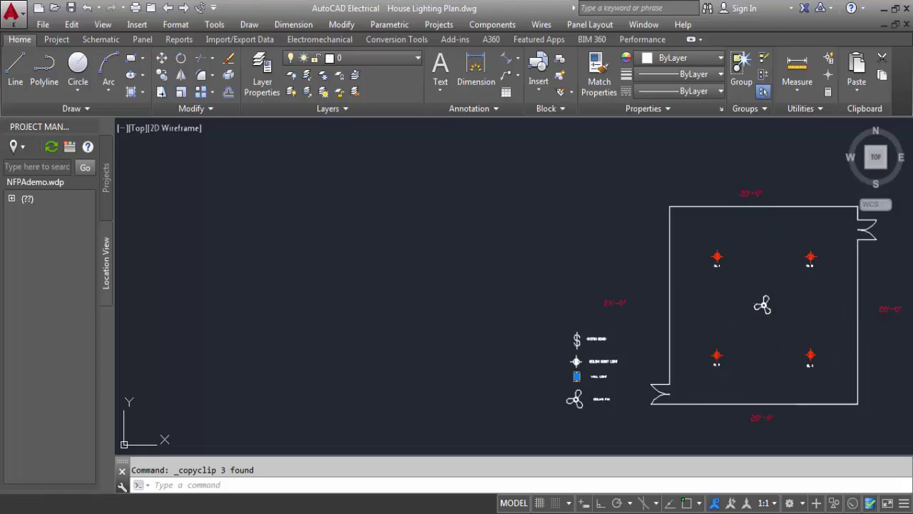
# Review the active object snap modes, then begin pasting the copied wall-light symbol
pyautogui.click(699, 502)
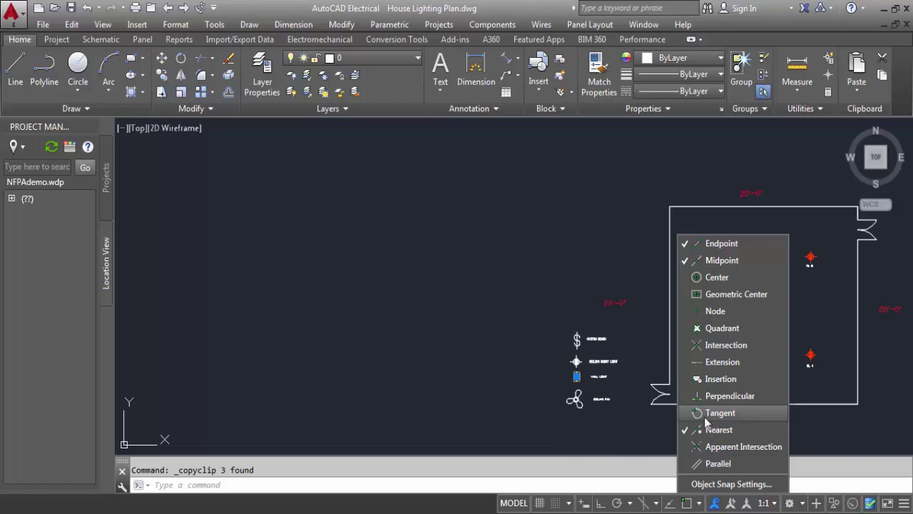
pyautogui.click(562, 429)
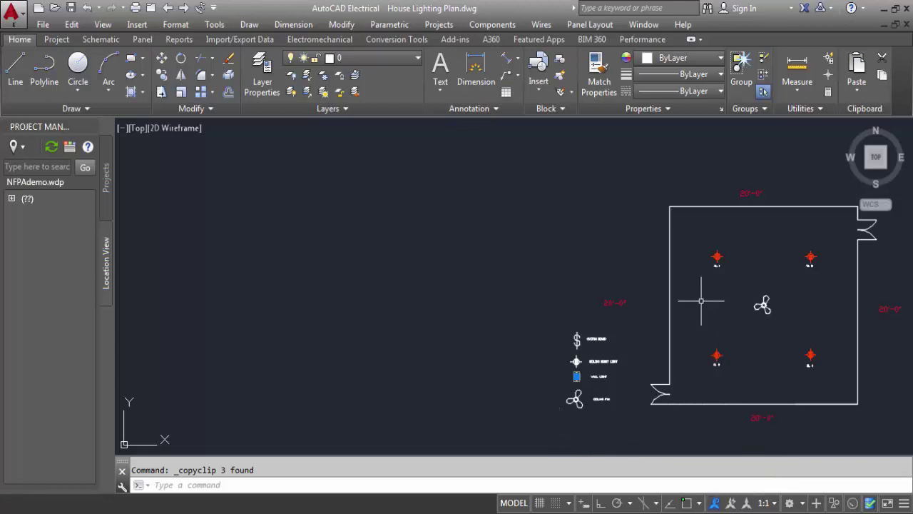
pyautogui.scroll(4, 703, 301)
pyautogui.scroll(-2, 681, 281)
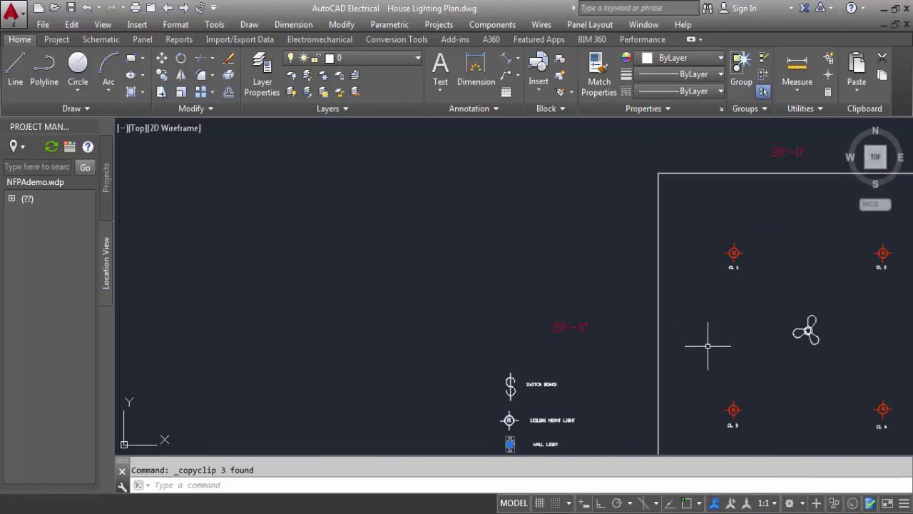
pyautogui.hotkey('ctrl', 'v')
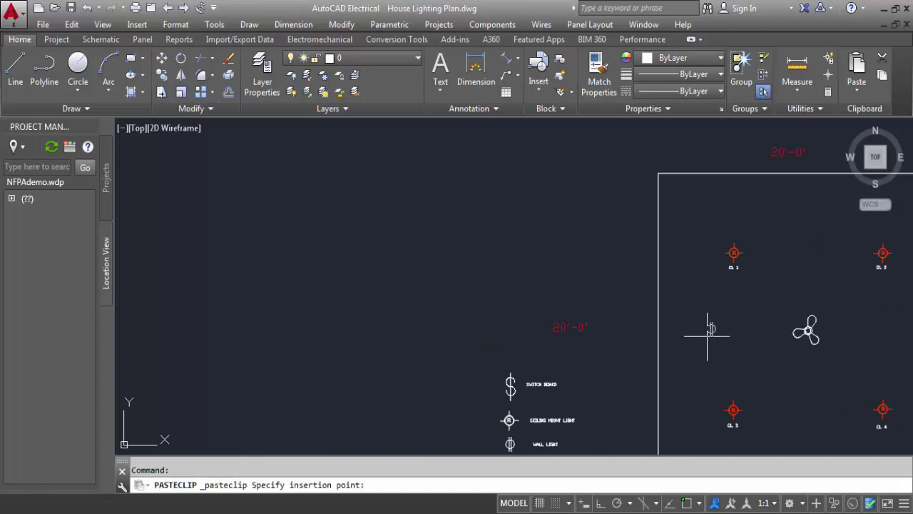
# Place the pasted wall light inside the room to the left of the fan
pyautogui.click(708, 336)
pyautogui.scroll(2, 709, 329)
pyautogui.scroll(2, 717, 331)
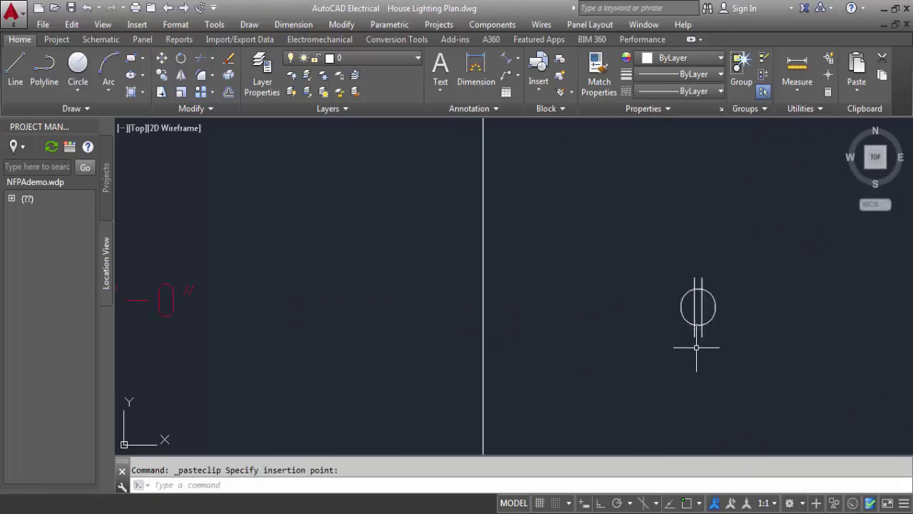
# Rotate the wall light 90° about its bottom end with Ortho on, making it horizontal
pyautogui.write('RO')
pyautogui.press('Return')
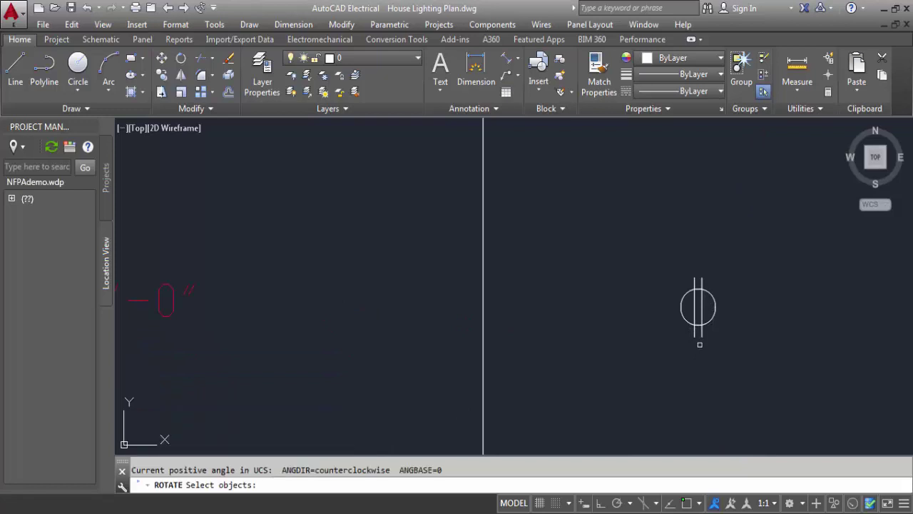
pyautogui.click(727, 349)
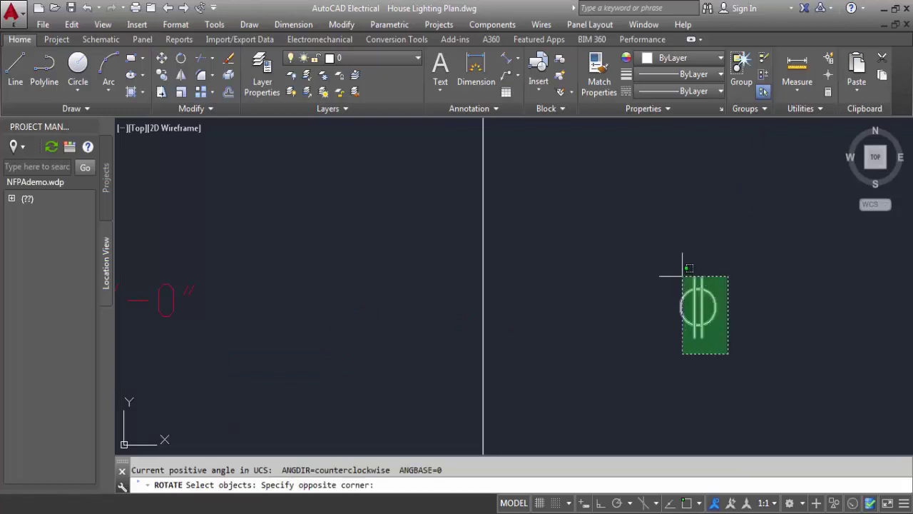
pyautogui.click(681, 268)
pyautogui.press('Return')
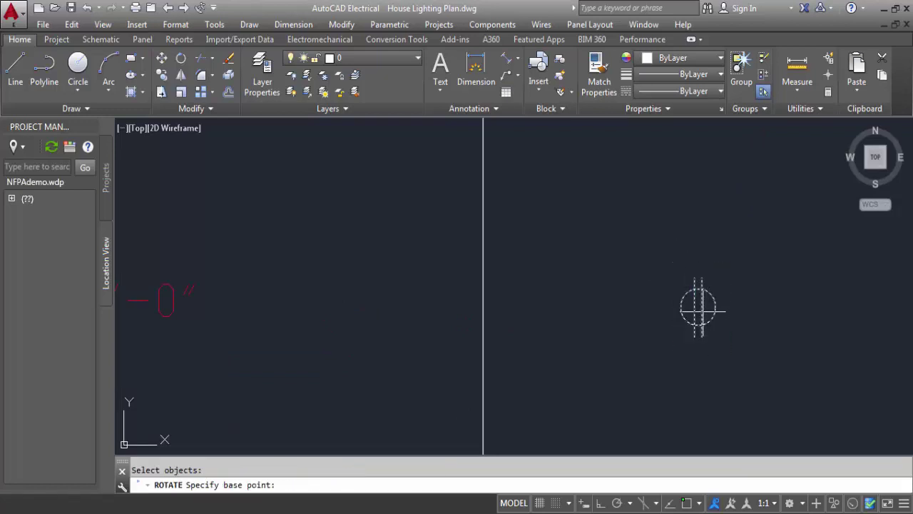
pyautogui.scroll(5, 702, 335)
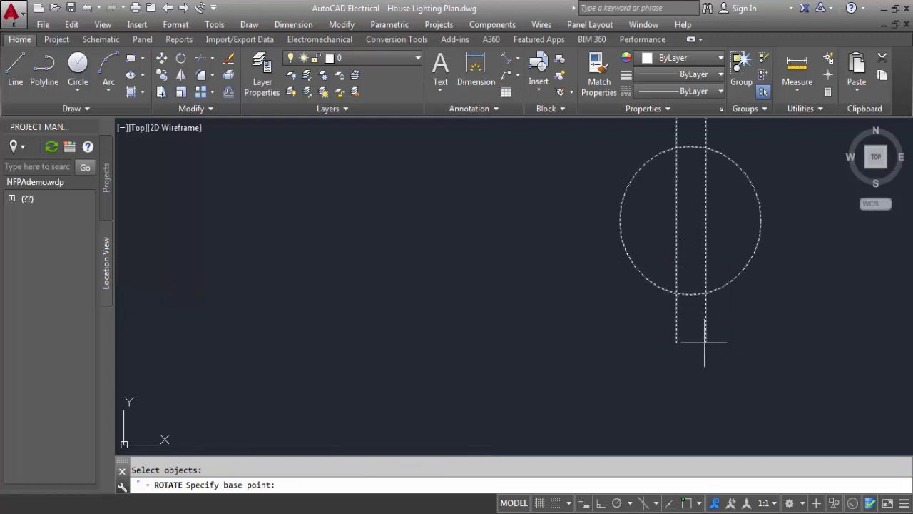
pyautogui.click(707, 343)
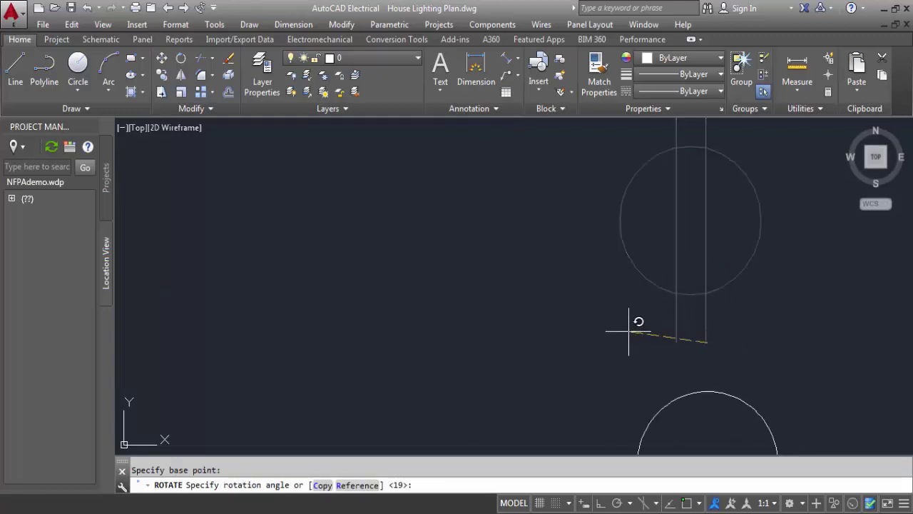
pyautogui.press('F8')
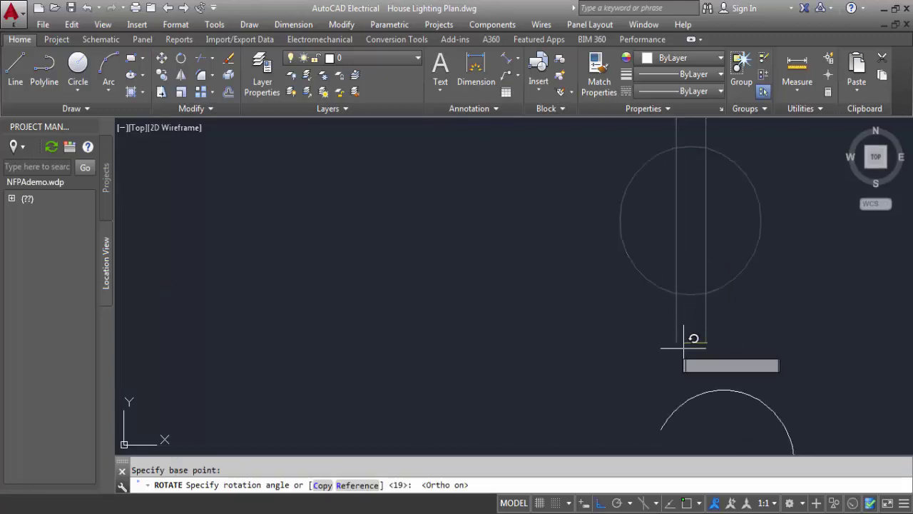
pyautogui.click(701, 415)
pyautogui.scroll(-3, 707, 410)
pyautogui.scroll(-2, 728, 408)
# Pan and zoom around the room plan to bring the wall light and fan into view
pyautogui.moveTo(731, 409); pyautogui.dragTo(588, 311, button='middle')
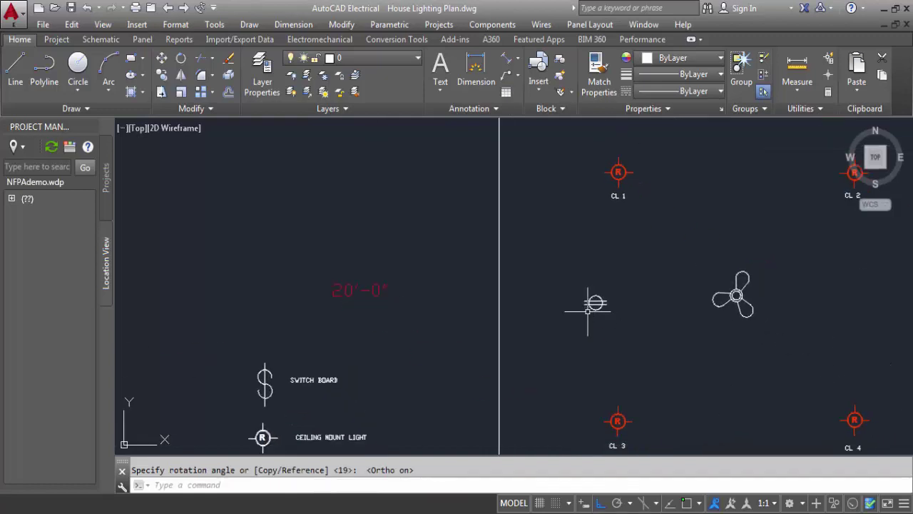
pyautogui.scroll(-2, 603, 313)
pyautogui.scroll(3, 611, 323)
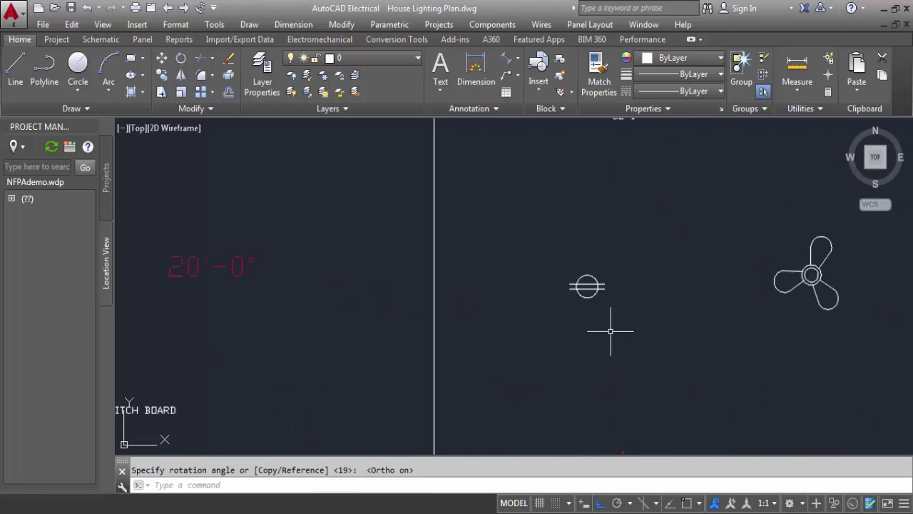
pyautogui.scroll(-1, 606, 314)
pyautogui.scroll(-1, 625, 345)
pyautogui.moveTo(625, 345); pyautogui.dragTo(479, 199, button='middle')
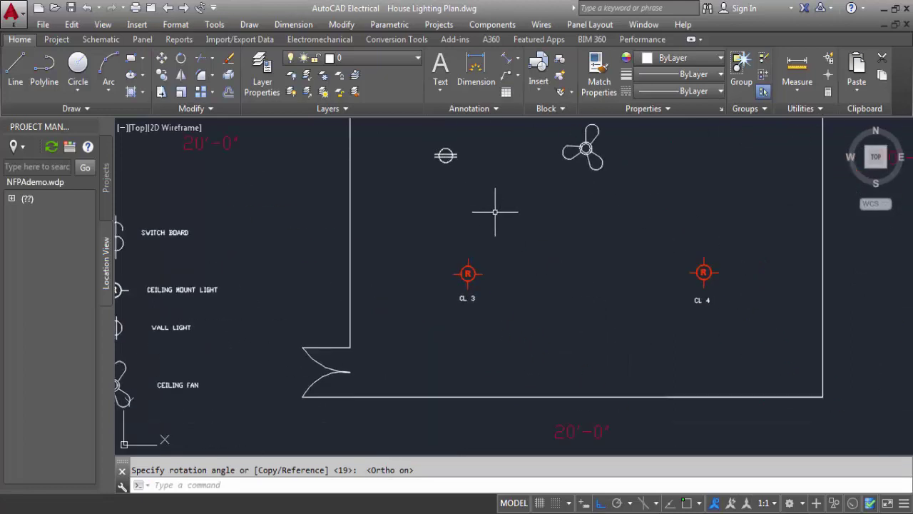
pyautogui.scroll(5, 433, 190)
pyautogui.scroll(-3, 433, 189)
pyautogui.moveTo(478, 279); pyautogui.dragTo(539, 329, button='middle')
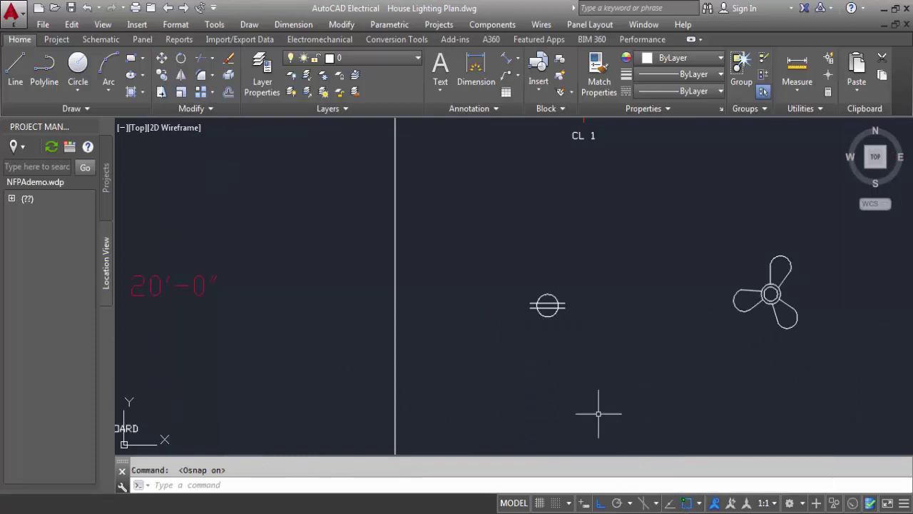
# Start a MOVE of the wall light, selecting it and picking its base point
pyautogui.scroll(-3, 397, 279)
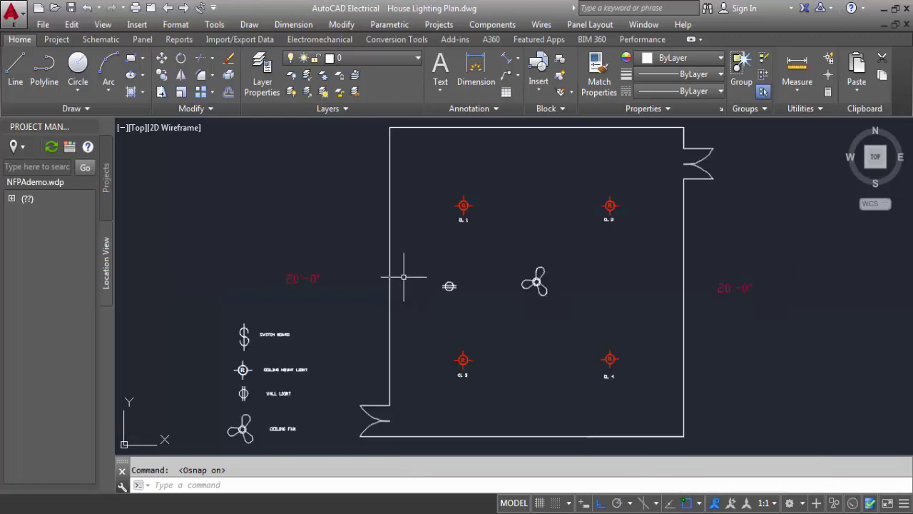
pyautogui.write('M')
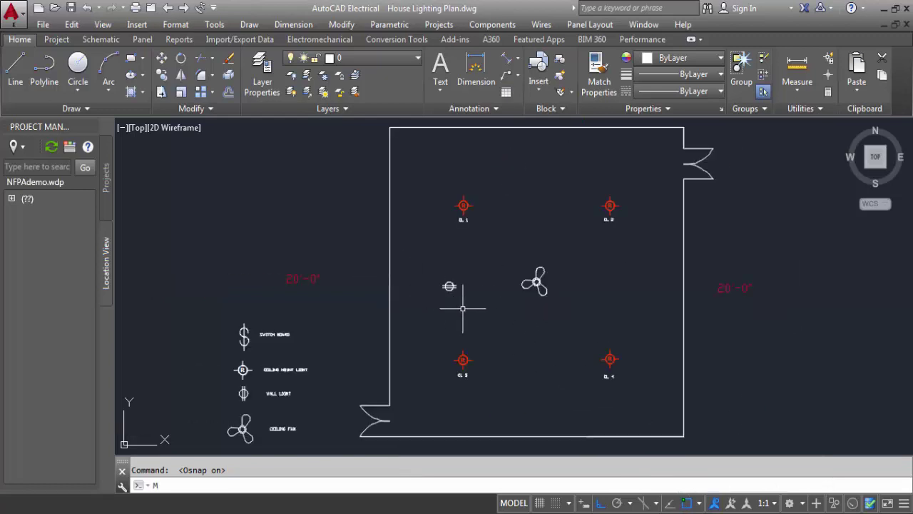
pyautogui.press('Return')
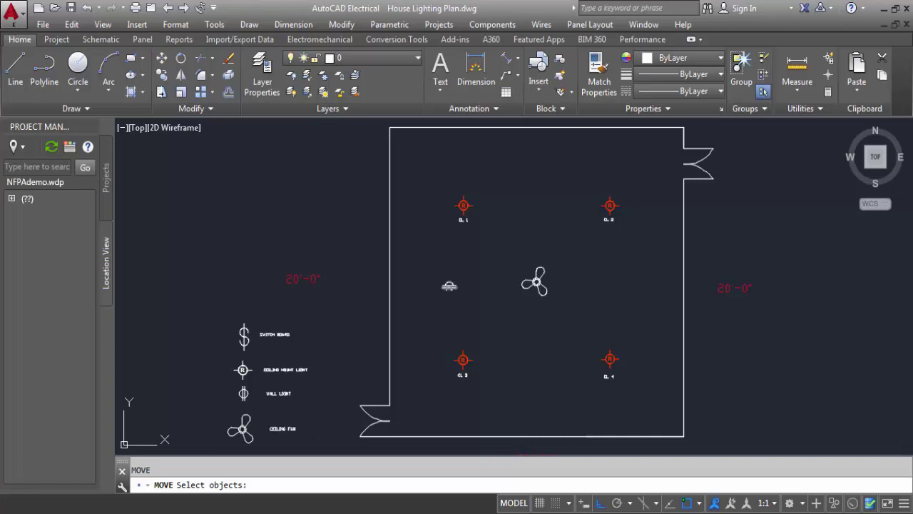
pyautogui.click(473, 303)
pyautogui.click(408, 250)
pyautogui.press('Return')
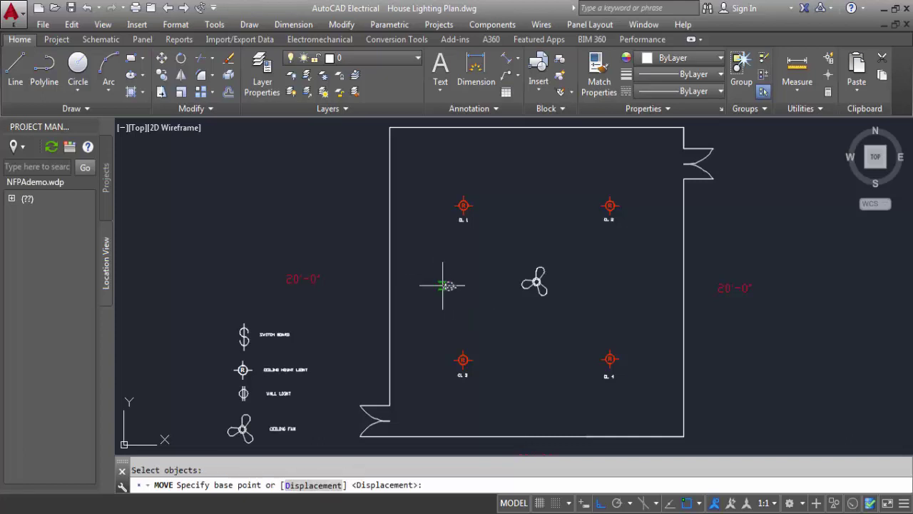
pyautogui.scroll(5, 442, 285)
pyautogui.click(455, 278)
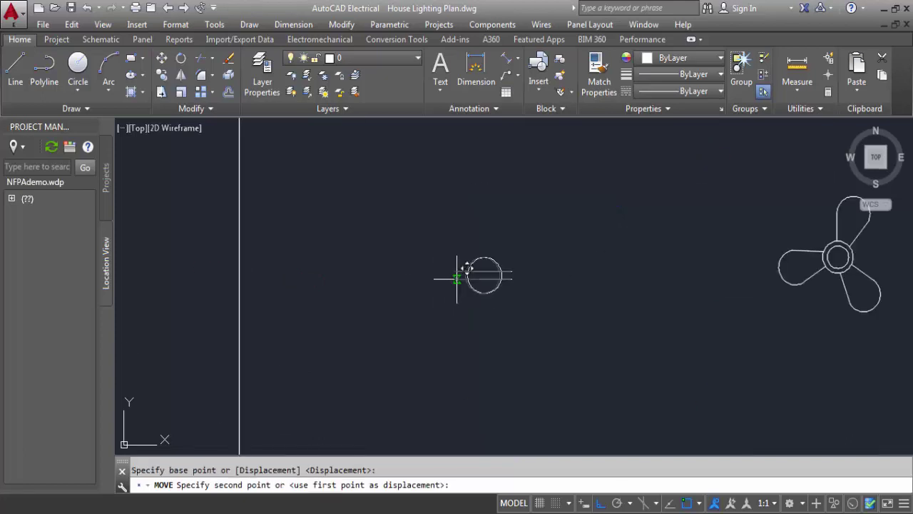
# Turn off Nearest object snap and switch Ortho off for free-angle movement
pyautogui.scroll(-2, 371, 262)
pyautogui.scroll(-1, 353, 270)
pyautogui.scroll(-1, 328, 286)
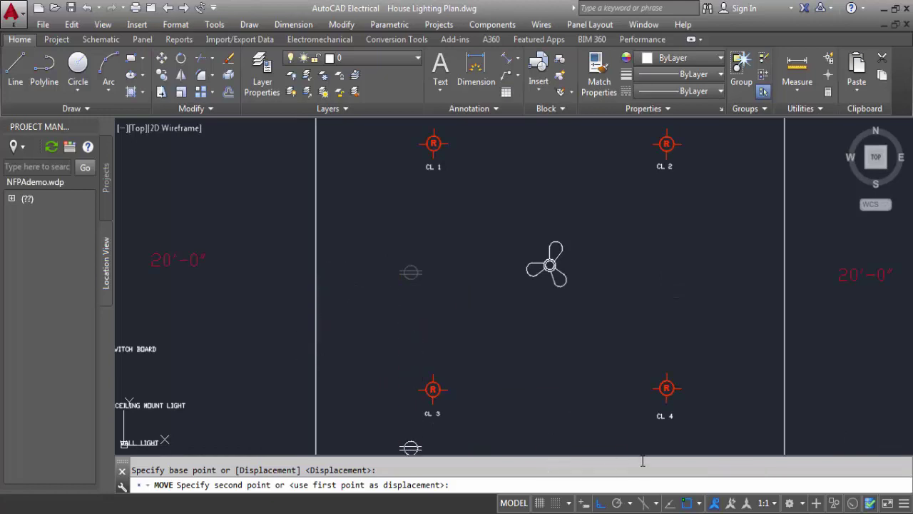
pyautogui.click(699, 503)
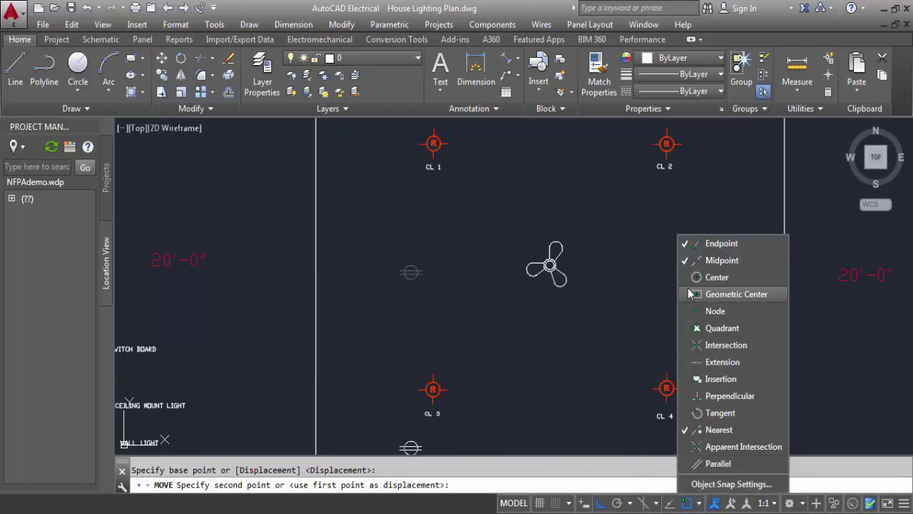
pyautogui.click(703, 429)
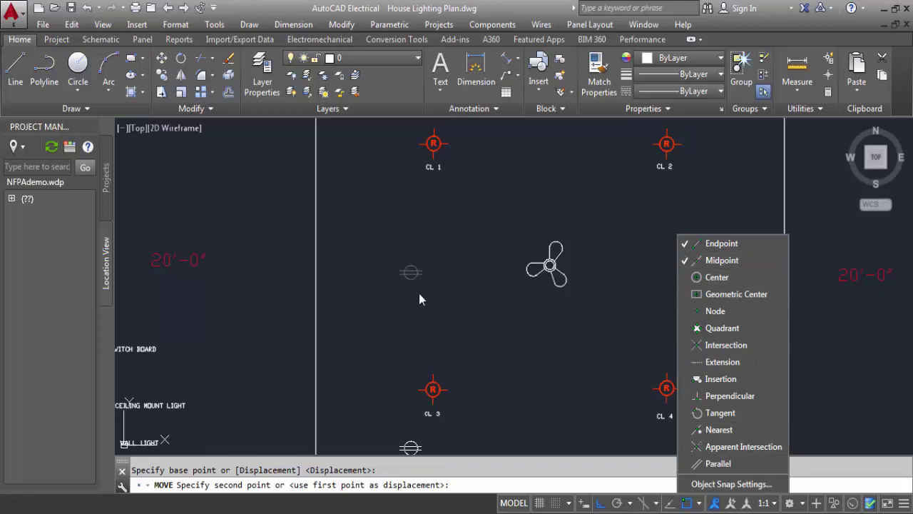
pyautogui.click(376, 280)
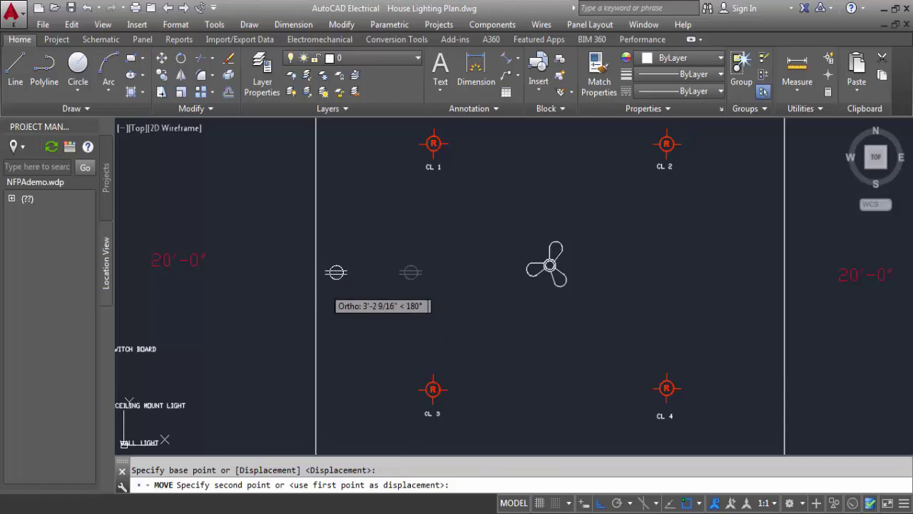
pyautogui.press('F8')
# Drop the wall light onto the midpoint of the room's left wall
pyautogui.scroll(-2, 326, 360)
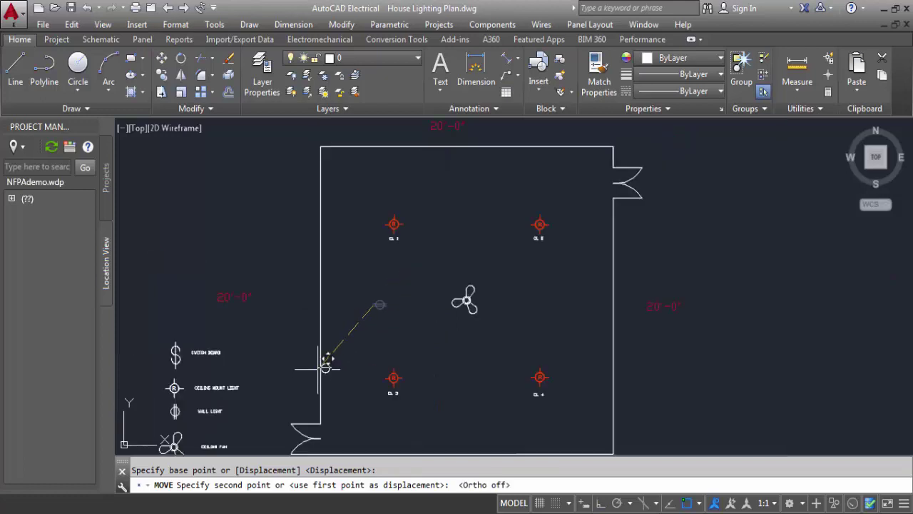
pyautogui.scroll(2, 320, 286)
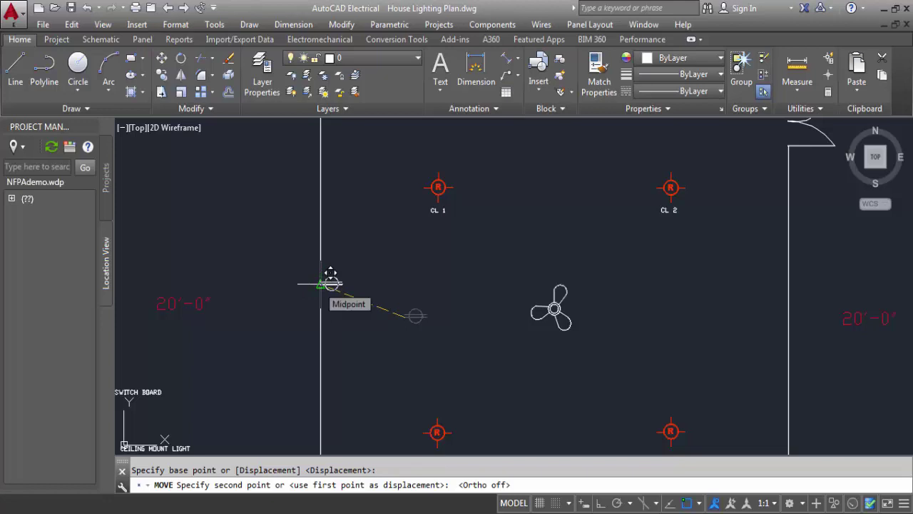
pyautogui.scroll(3, 323, 282)
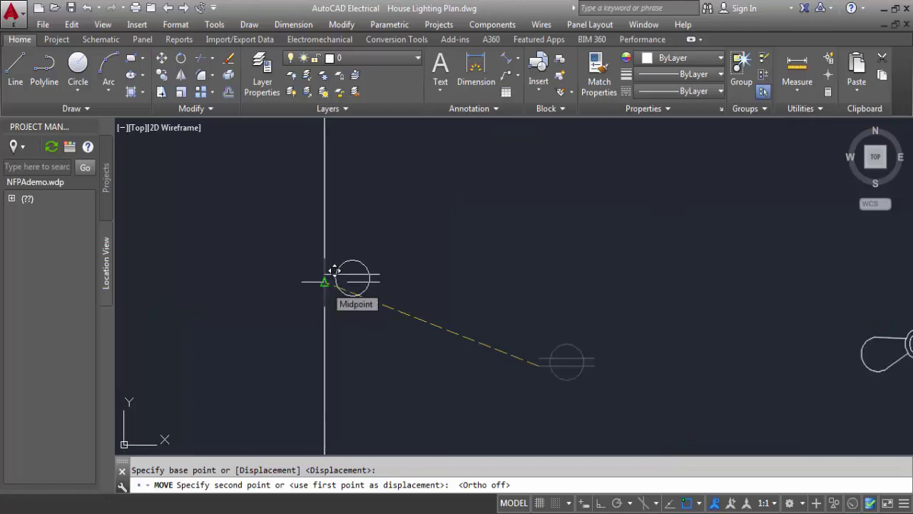
pyautogui.click(325, 282)
pyautogui.scroll(-2, 410, 350)
pyautogui.scroll(-2, 428, 360)
pyautogui.scroll(-3, 433, 364)
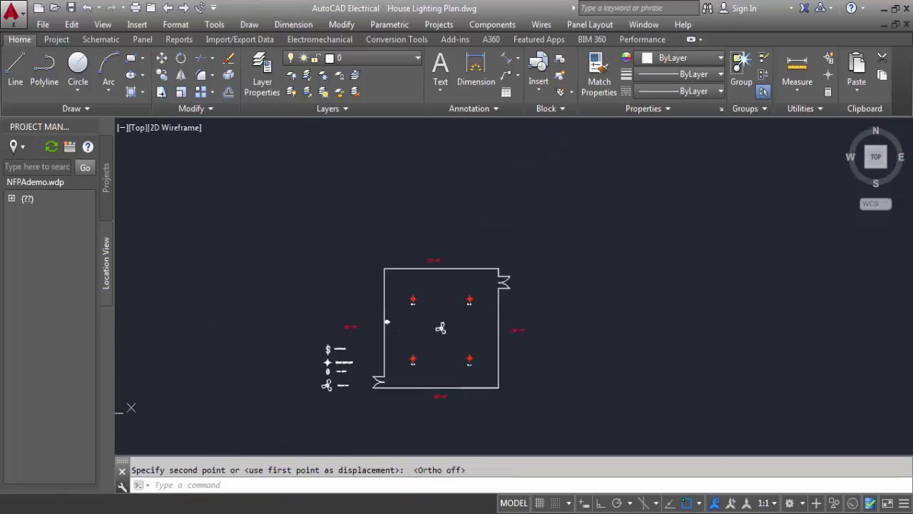
pyautogui.scroll(-1, 326, 326)
pyautogui.scroll(5, 327, 308)
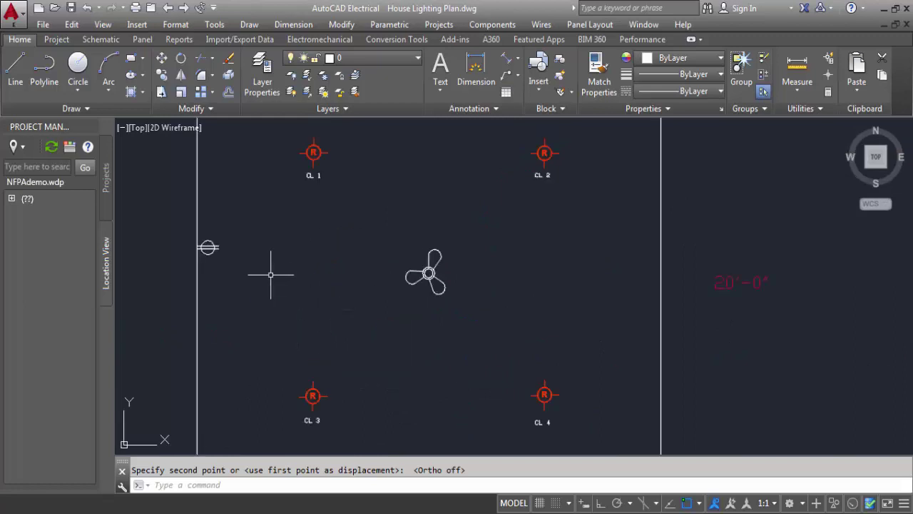
pyautogui.scroll(5, 214, 259)
pyautogui.scroll(1, 242, 256)
# Copy the left-wall light symbol to the clipboard
pyautogui.click(249, 257)
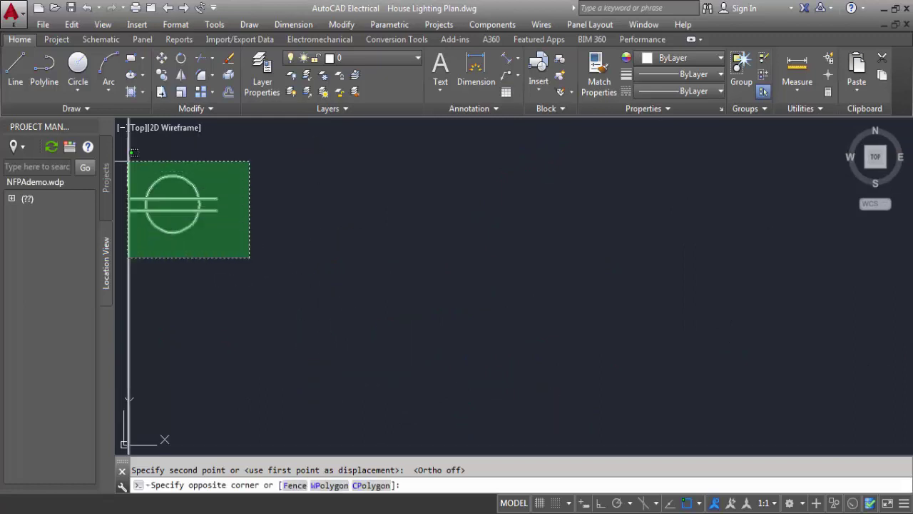
pyautogui.click(129, 161)
pyautogui.hotkey('ctrl', 'c')
pyautogui.hotkey('ctrl', 'v')
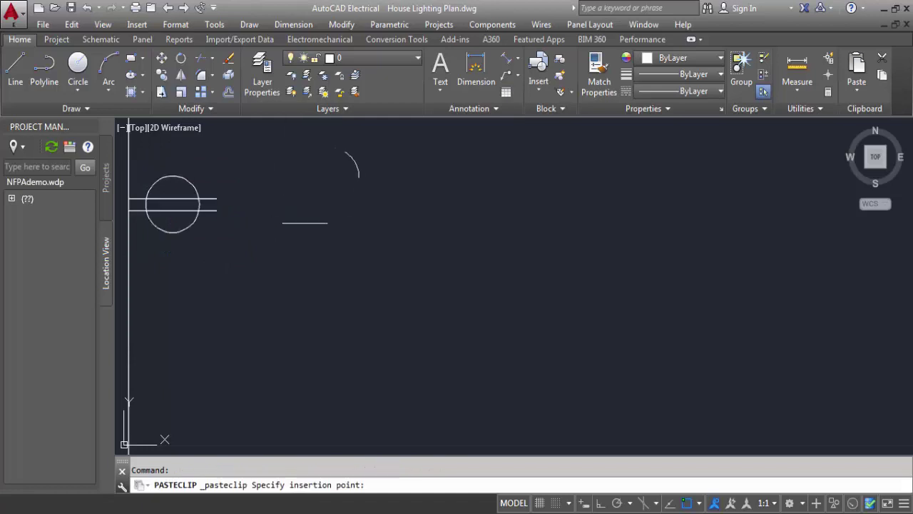
pyautogui.press('Escape')
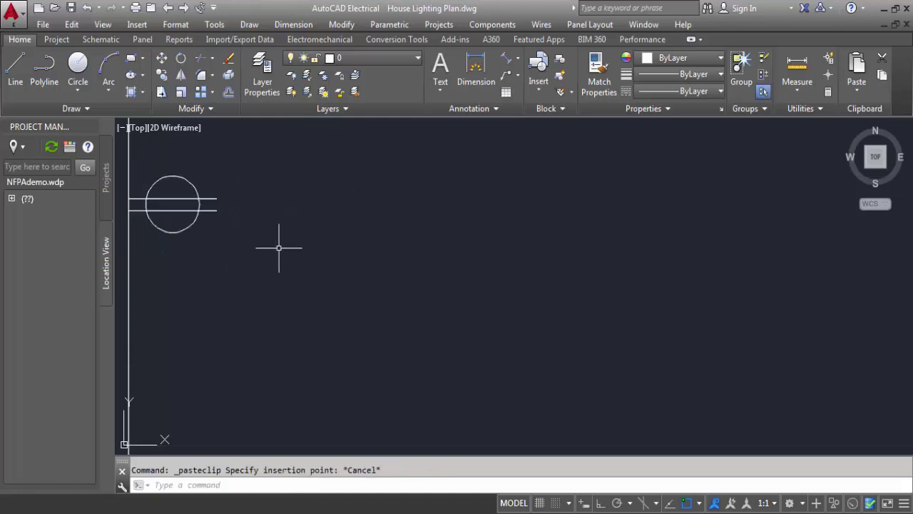
pyautogui.click(279, 248)
pyautogui.click(127, 147)
pyautogui.hotkey('ctrl', 'c')
# Paste the copied wall light inside the room near its right side
pyautogui.scroll(-5, 438, 259)
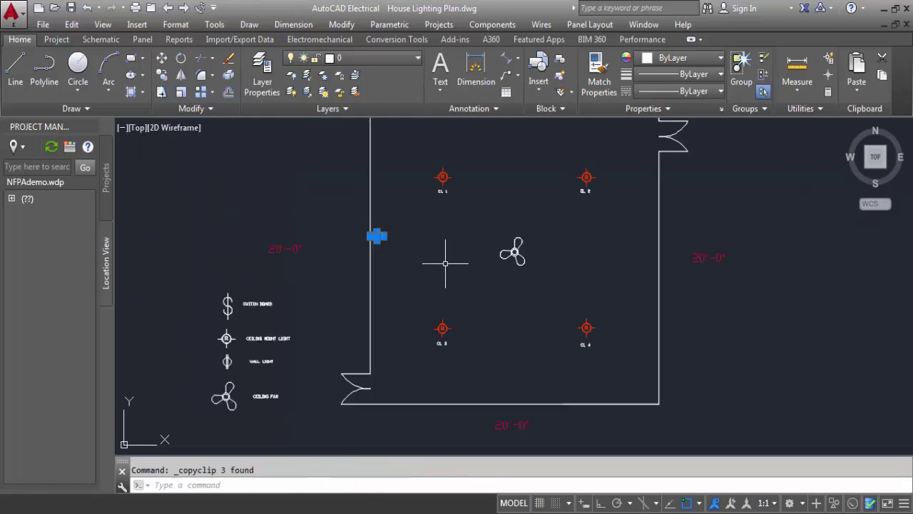
pyautogui.moveTo(545, 265); pyautogui.dragTo(433, 240, button='middle')
pyautogui.hotkey('ctrl', 'v')
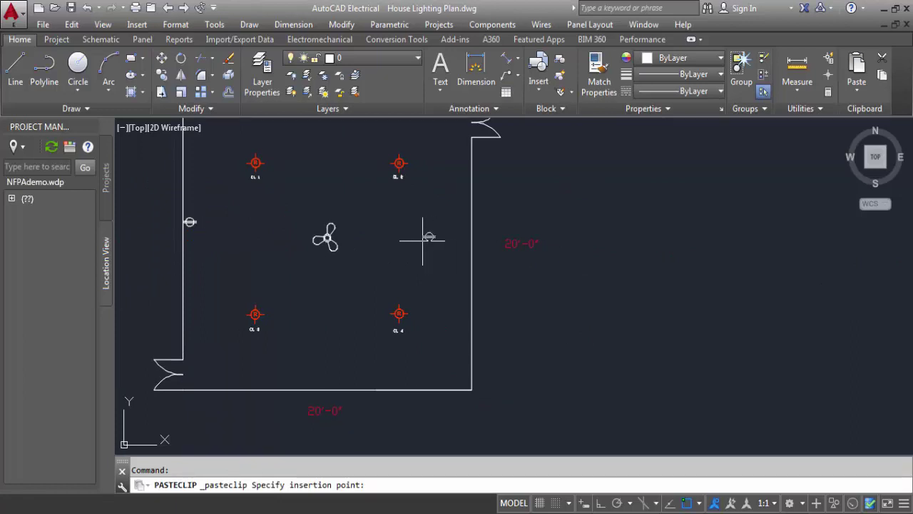
pyautogui.scroll(2, 435, 253)
pyautogui.scroll(2, 435, 253)
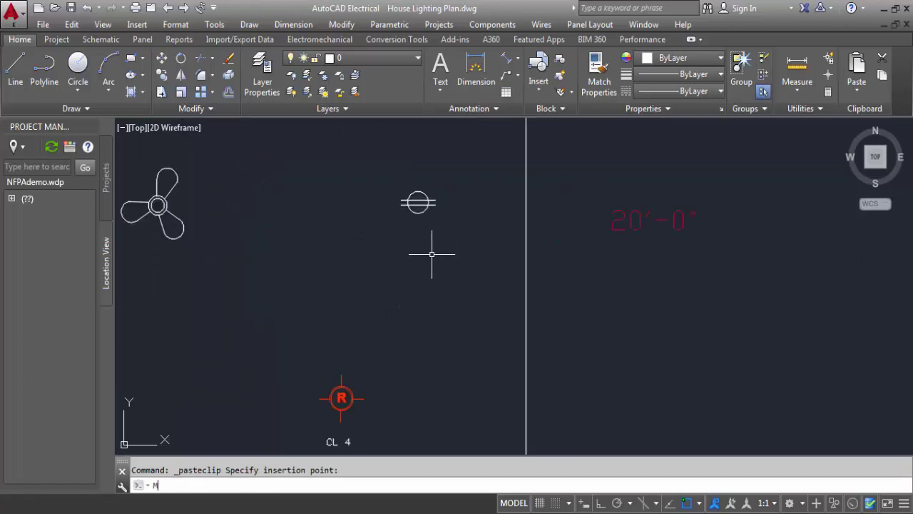
pyautogui.click(432, 253)
# Move the pasted wall light from its edge onto the room's right wall
pyautogui.write('m')
pyautogui.press('Return')
pyautogui.click(460, 237)
pyautogui.click(373, 179)
pyautogui.press('Return')
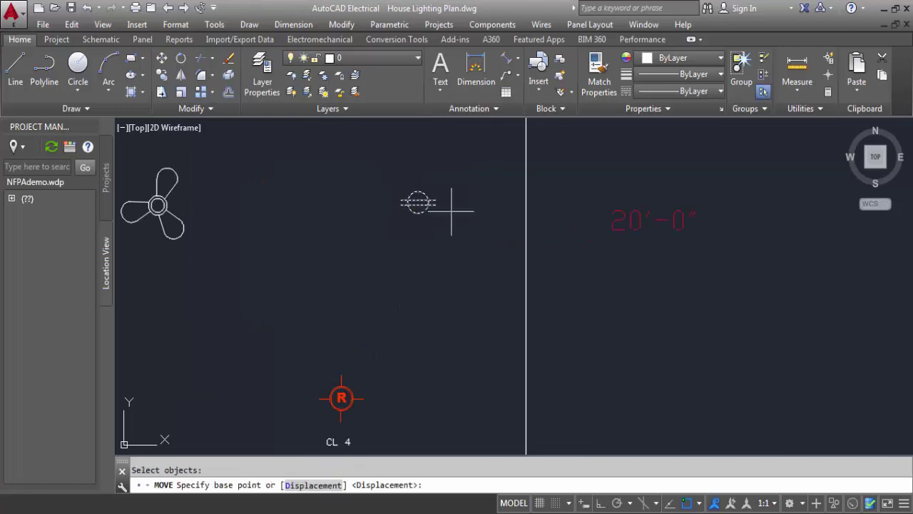
pyautogui.scroll(8, 426, 202)
pyautogui.click(477, 214)
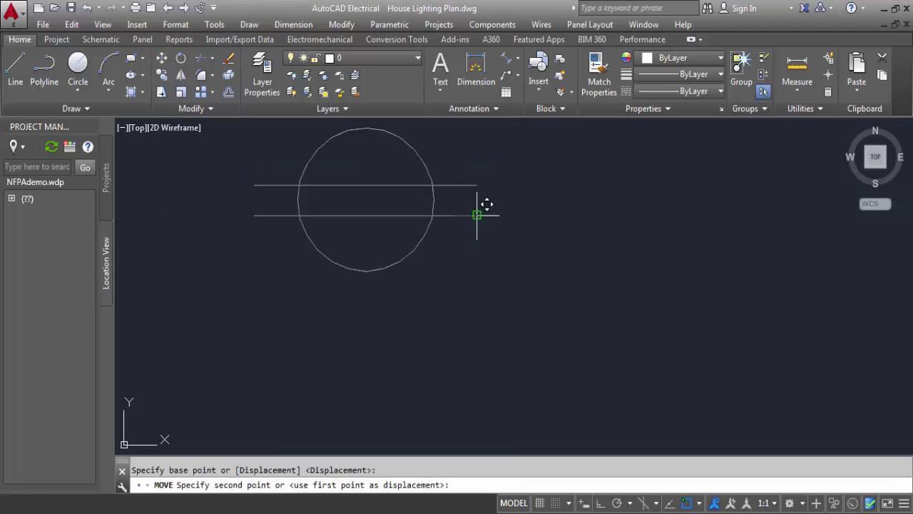
pyautogui.scroll(-3, 489, 206)
pyautogui.scroll(-2, 642, 264)
pyautogui.scroll(-2, 699, 316)
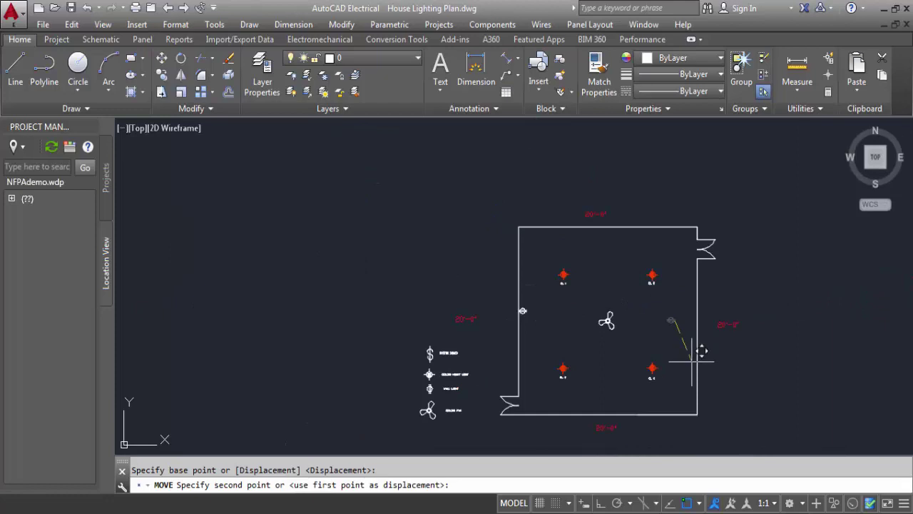
pyautogui.scroll(5, 705, 326)
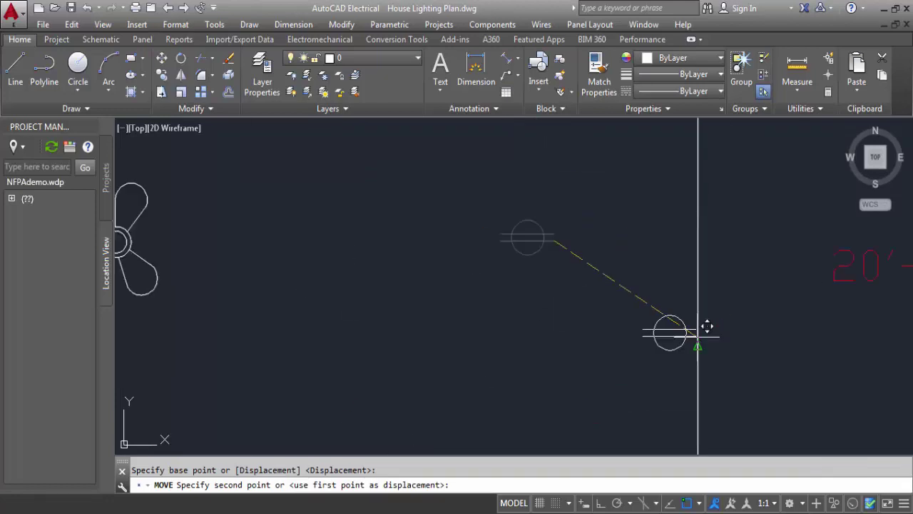
pyautogui.scroll(3, 706, 330)
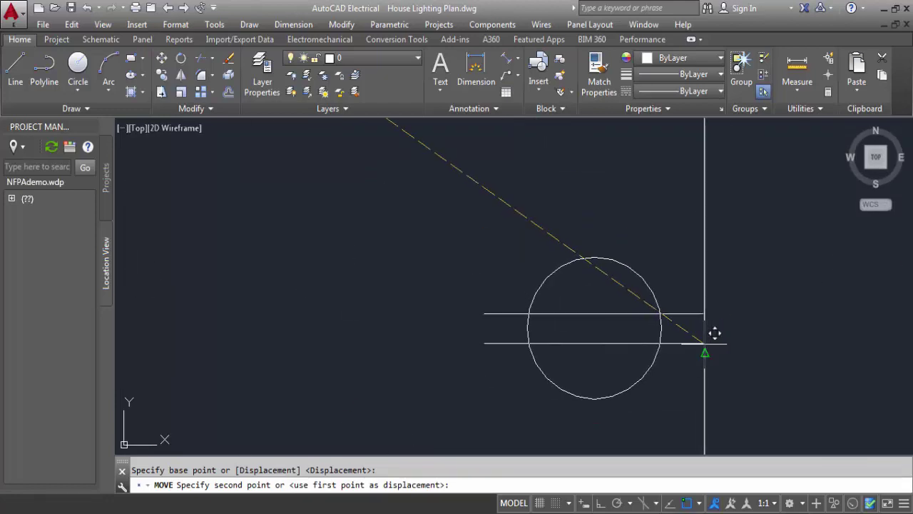
pyautogui.click(705, 350)
# Zoom and pan to bring the symbol legend into view
pyautogui.scroll(-4, 644, 398)
pyautogui.scroll(-3, 547, 376)
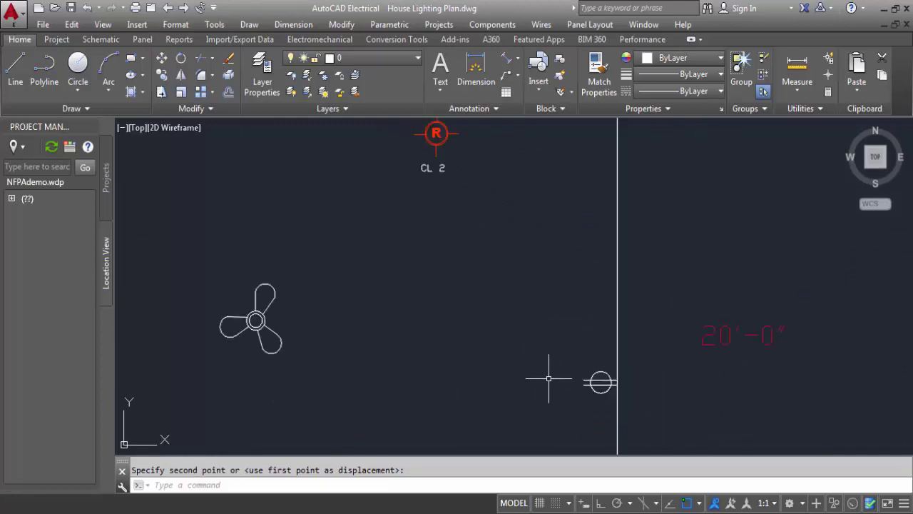
pyautogui.scroll(-3, 547, 375)
pyautogui.moveTo(412, 312)
pyautogui.mouseDown(button='middle')
pyautogui.moveTo(493, 277)
pyautogui.moveTo(444, 373)
pyautogui.moveTo(436, 319)
pyautogui.mouseUp(button='middle')
pyautogui.scroll(4, 437, 319)
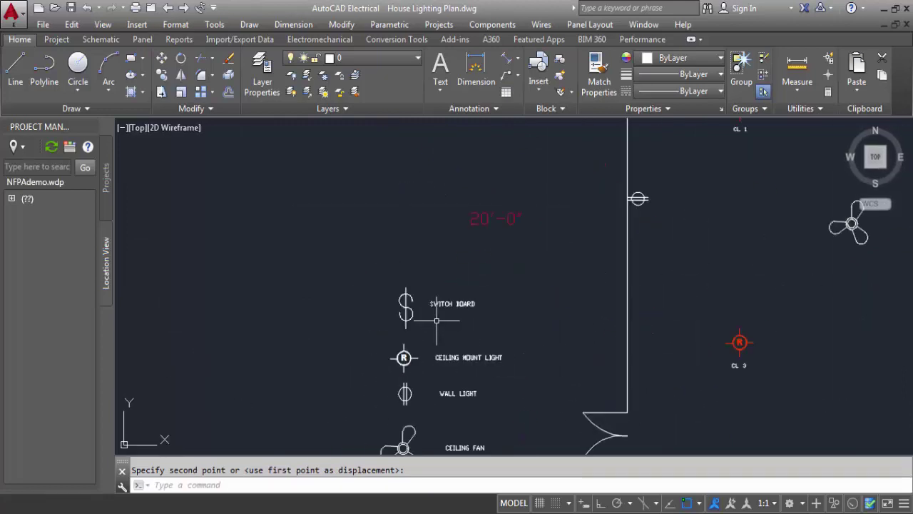
# Copy the legend's wall-light symbol and paste it near the room's top wall
pyautogui.click(422, 411)
pyautogui.click(391, 388)
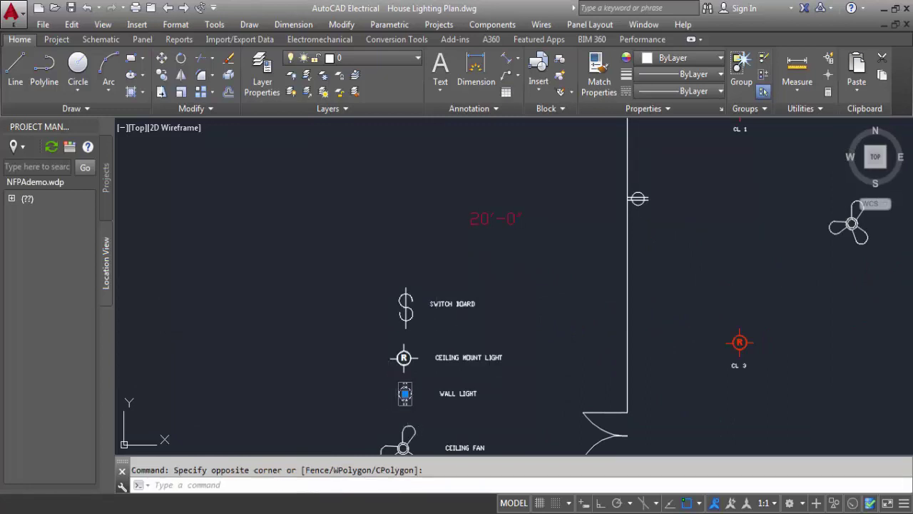
pyautogui.hotkey('ctrl', 'c')
pyautogui.scroll(-5, 681, 328)
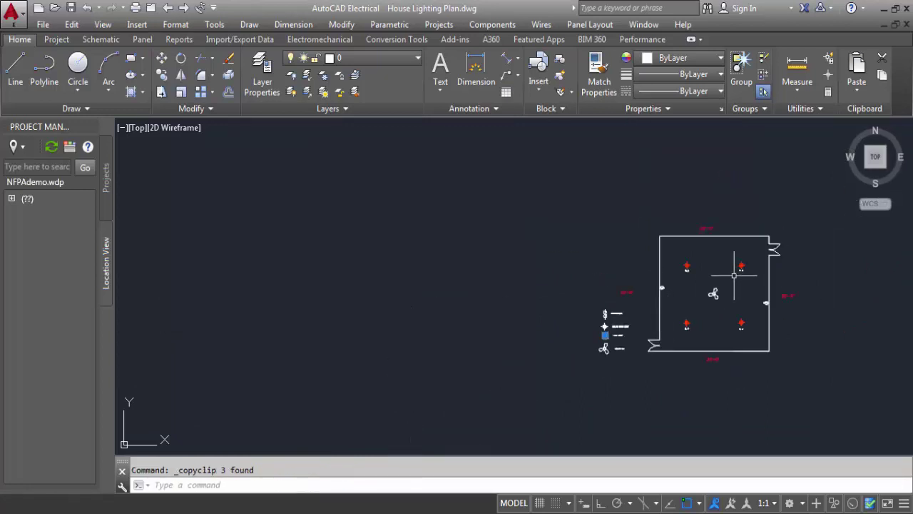
pyautogui.moveTo(732, 273); pyautogui.dragTo(617, 357, button='middle')
pyautogui.scroll(3, 616, 356)
pyautogui.scroll(3, 645, 364)
pyautogui.scroll(2, 683, 377)
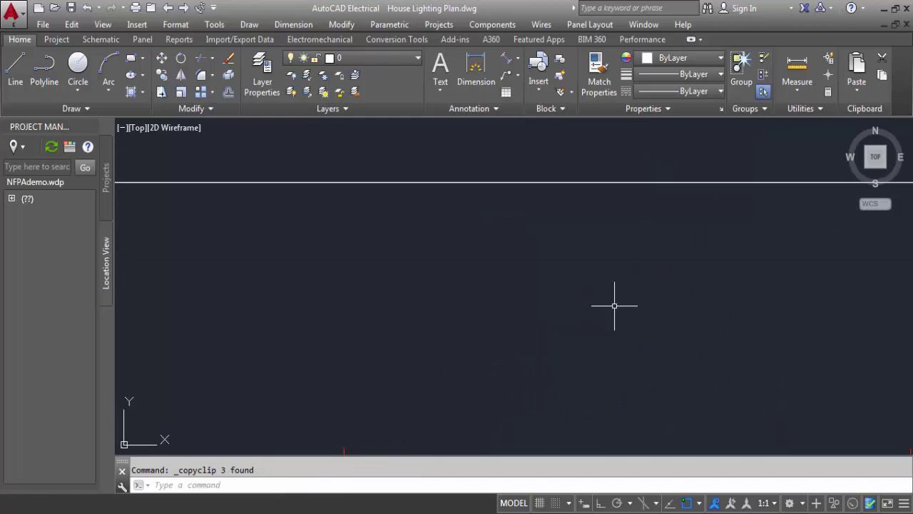
pyautogui.hotkey('ctrl', 'v')
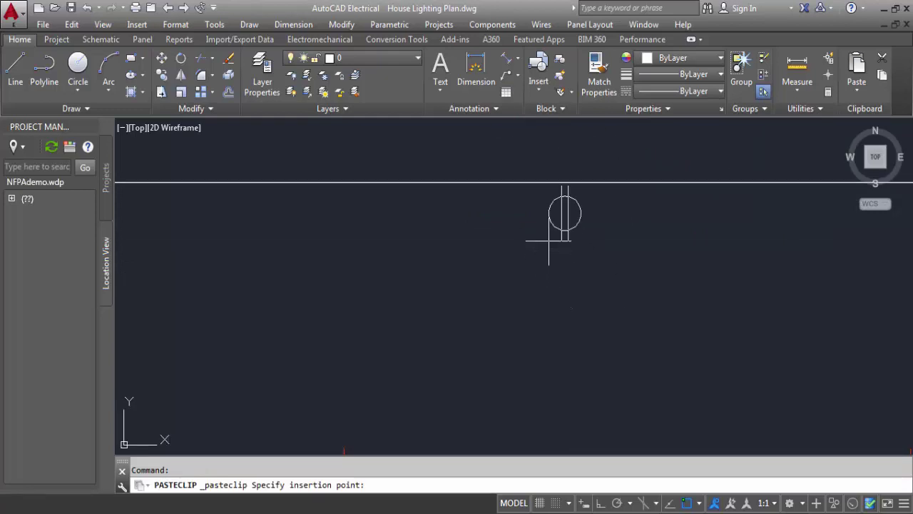
pyautogui.click(553, 256)
# Move the pasted wall light so it snaps to the top wall's midpoint
pyautogui.scroll(-4, 563, 271)
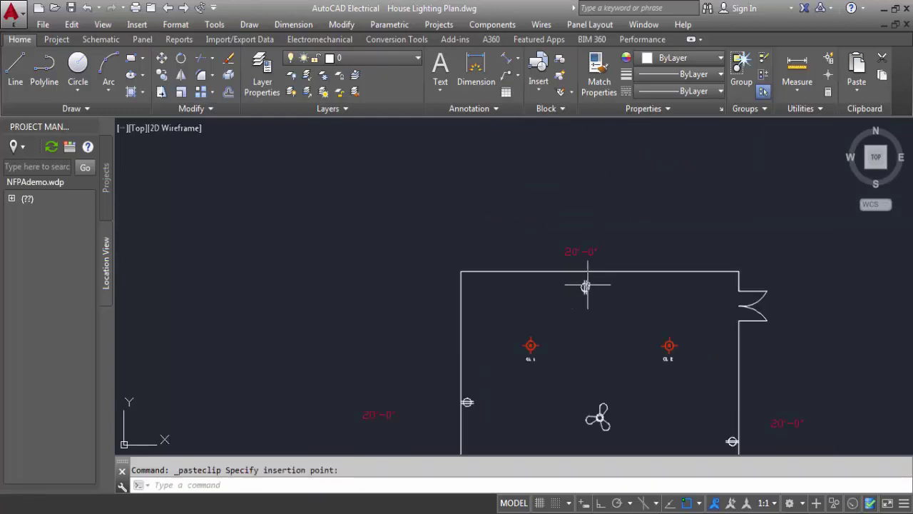
pyautogui.write('M')
pyautogui.press('Return')
pyautogui.scroll(2, 580, 312)
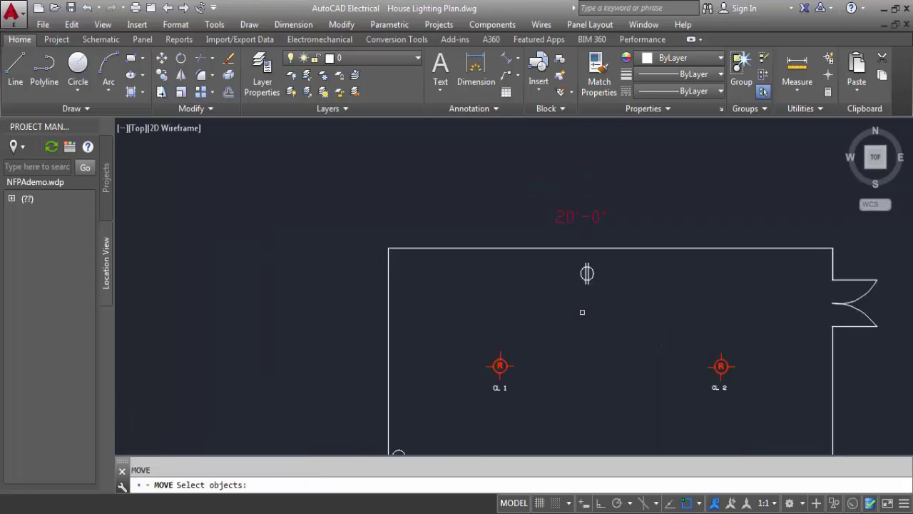
pyautogui.scroll(2, 581, 311)
pyautogui.click(631, 296)
pyautogui.click(553, 222)
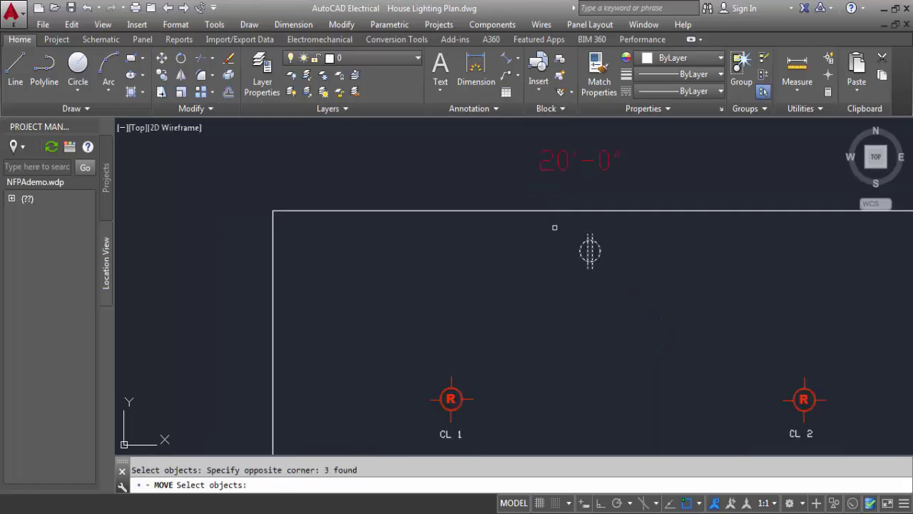
pyautogui.press('Return')
pyautogui.scroll(1, 593, 234)
pyautogui.click(593, 233)
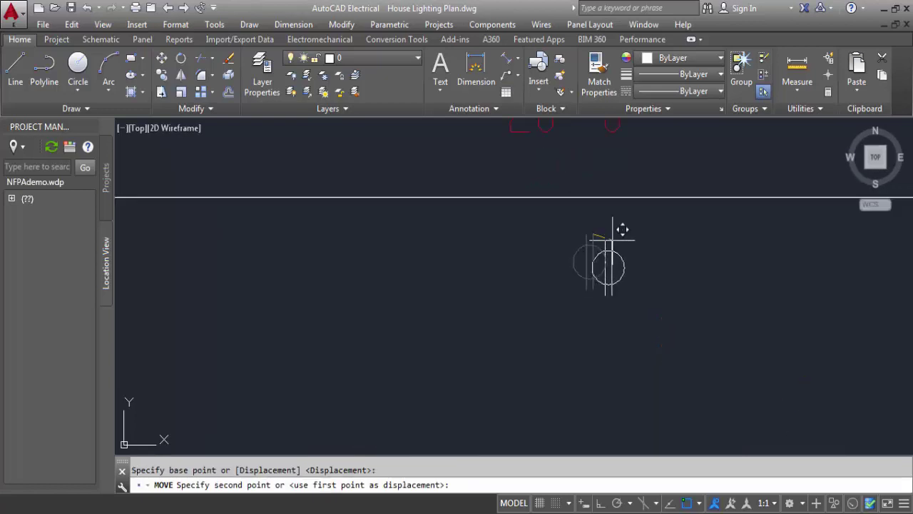
pyautogui.scroll(-2, 617, 230)
pyautogui.scroll(2, 685, 254)
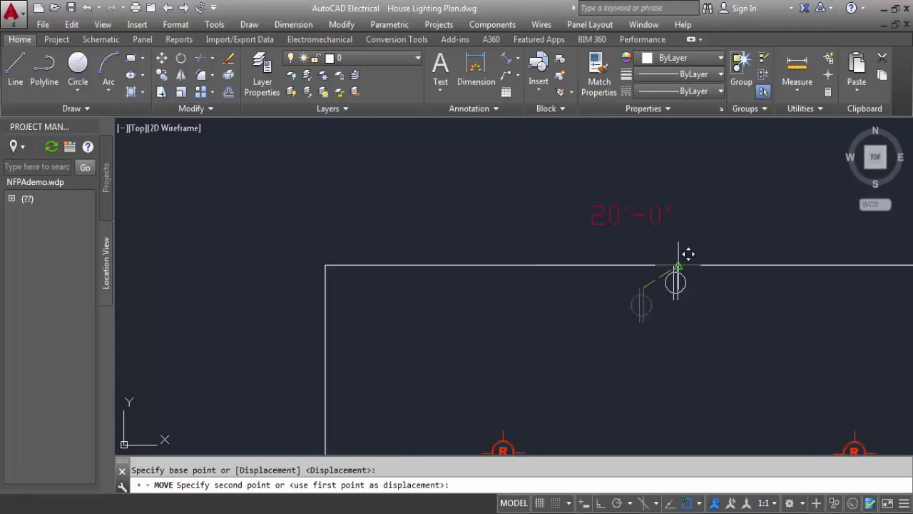
pyautogui.scroll(2, 685, 254)
pyautogui.click(681, 264)
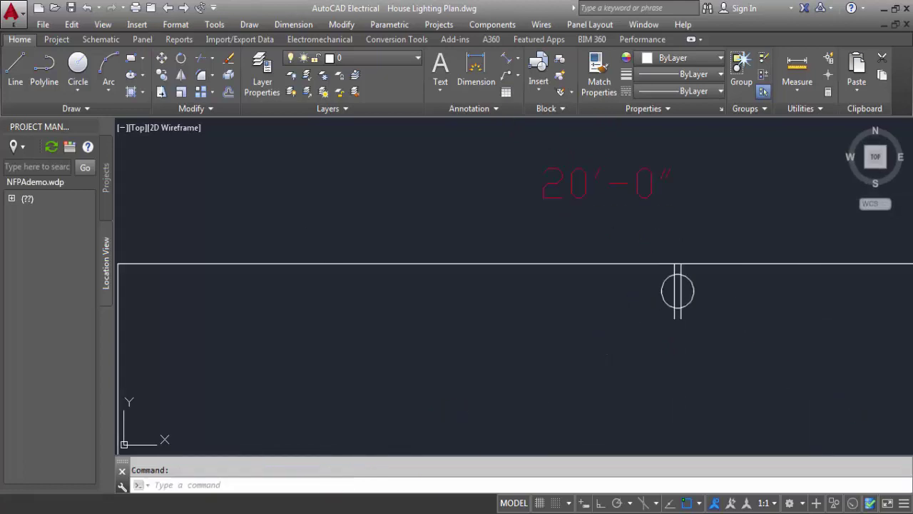
pyautogui.scroll(-2, 669, 346)
pyautogui.moveTo(646, 397); pyautogui.dragTo(622, 275, button='middle')
# Copy the legend's wall light symbol and paste it near the room's bottom wall
pyautogui.scroll(-5, 614, 282)
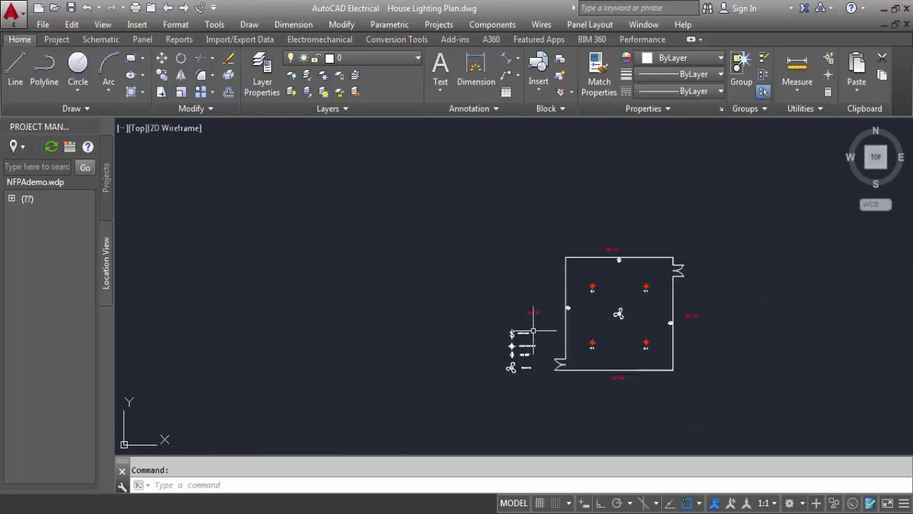
pyautogui.scroll(4, 521, 335)
pyautogui.scroll(3, 556, 321)
pyautogui.scroll(3, 566, 317)
pyautogui.click(565, 316)
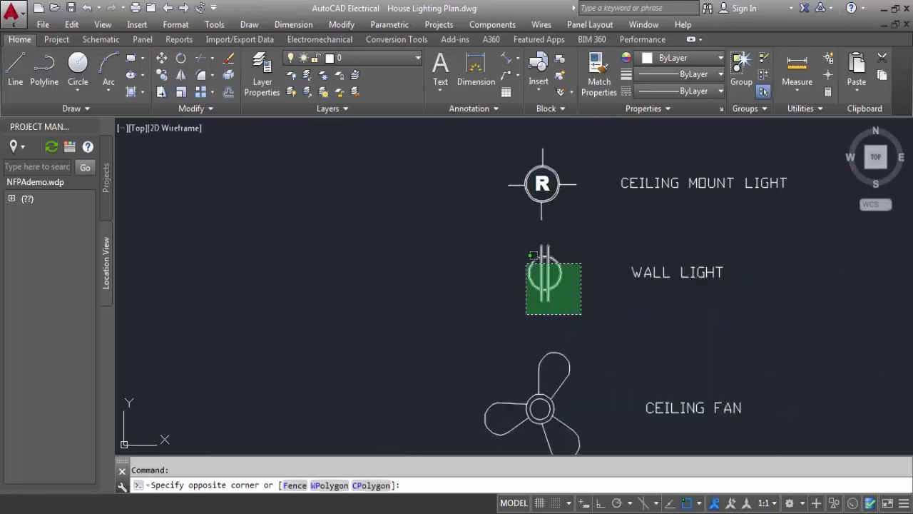
pyautogui.click(513, 243)
pyautogui.hotkey('ctrl', 'c')
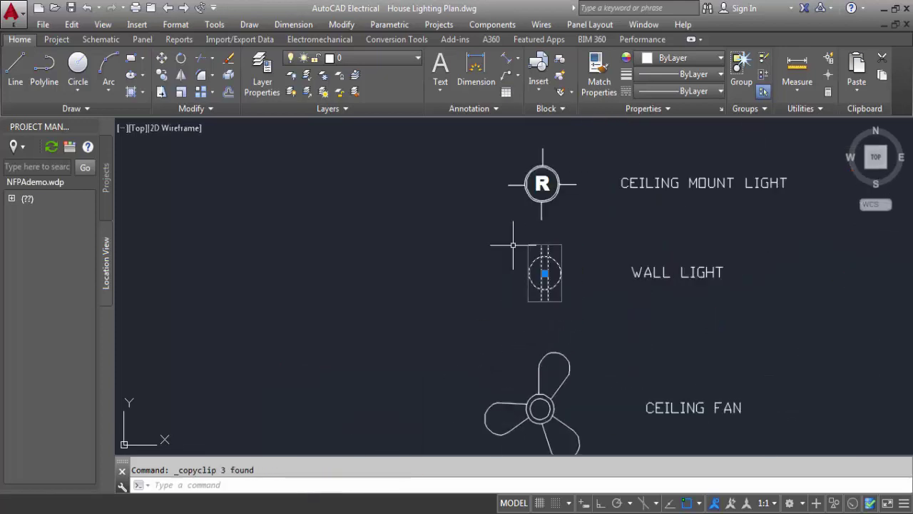
pyautogui.scroll(-6, 564, 283)
pyautogui.scroll(-2, 754, 307)
pyautogui.moveTo(754, 306); pyautogui.dragTo(550, 245, button='middle')
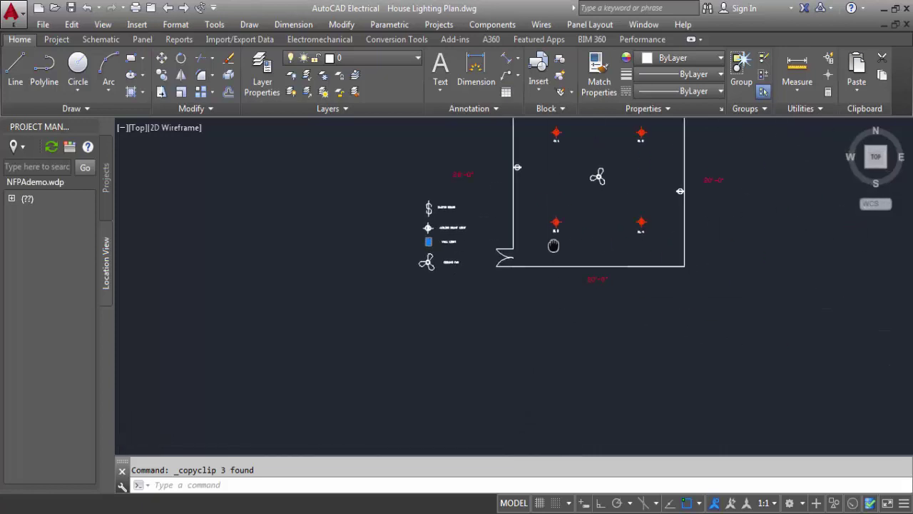
pyautogui.scroll(-2, 546, 246)
pyautogui.hotkey('ctrl', 'v')
pyautogui.scroll(5, 545, 246)
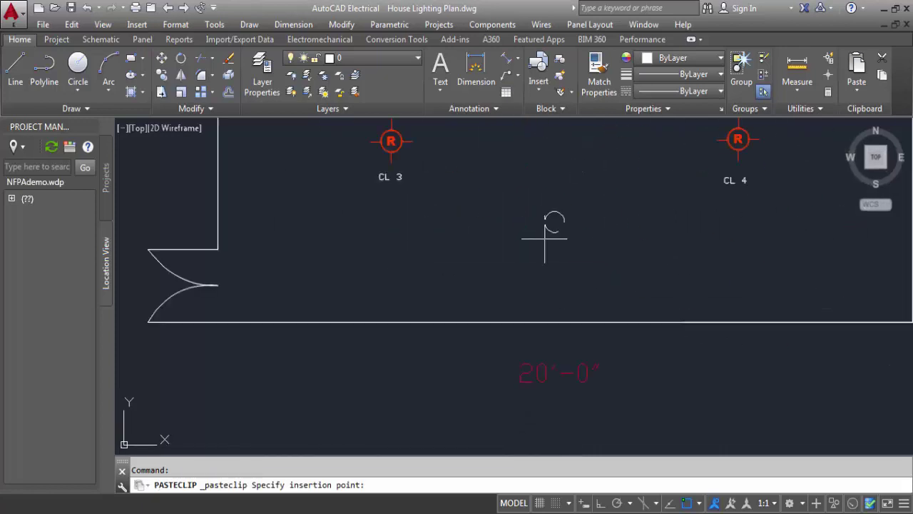
pyautogui.click(568, 293)
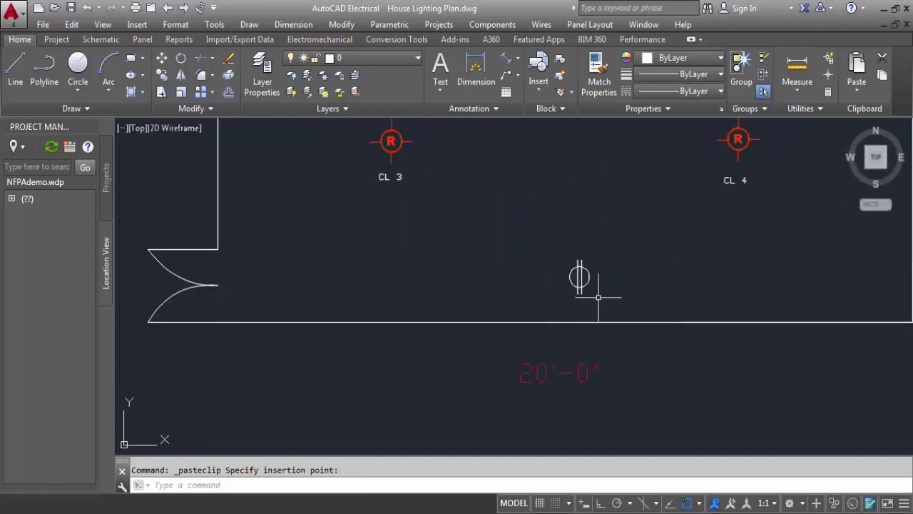
# Move the pasted wall light onto the bottom wall line with the M command
pyautogui.click(607, 306)
pyautogui.click(532, 238)
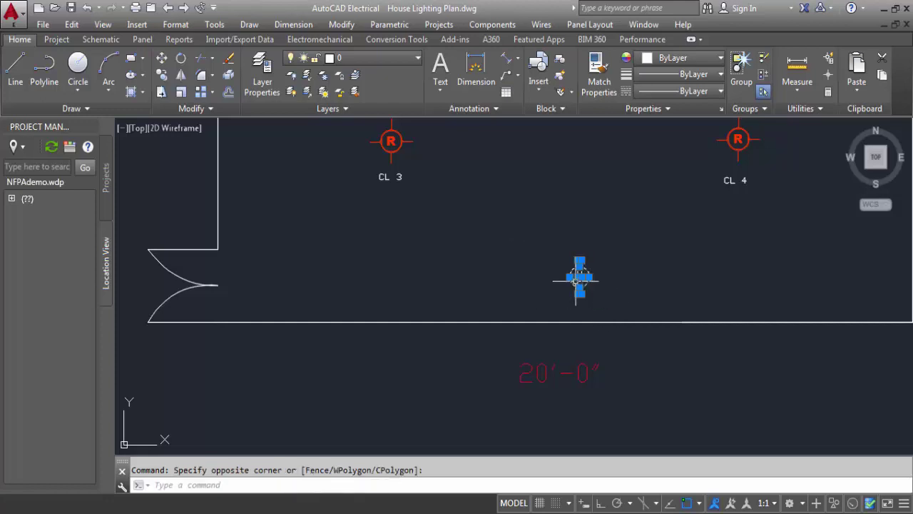
pyautogui.write('M')
pyautogui.press('Return')
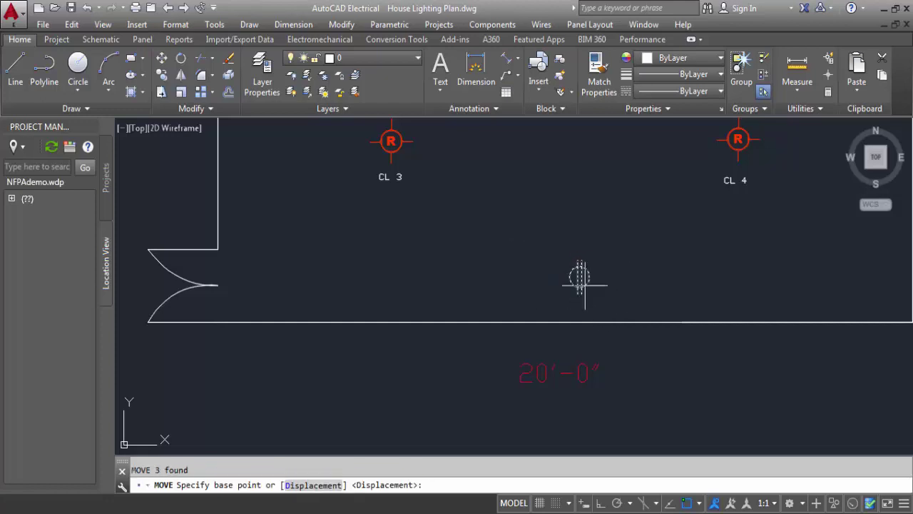
pyautogui.scroll(3, 580, 285)
pyautogui.click(585, 317)
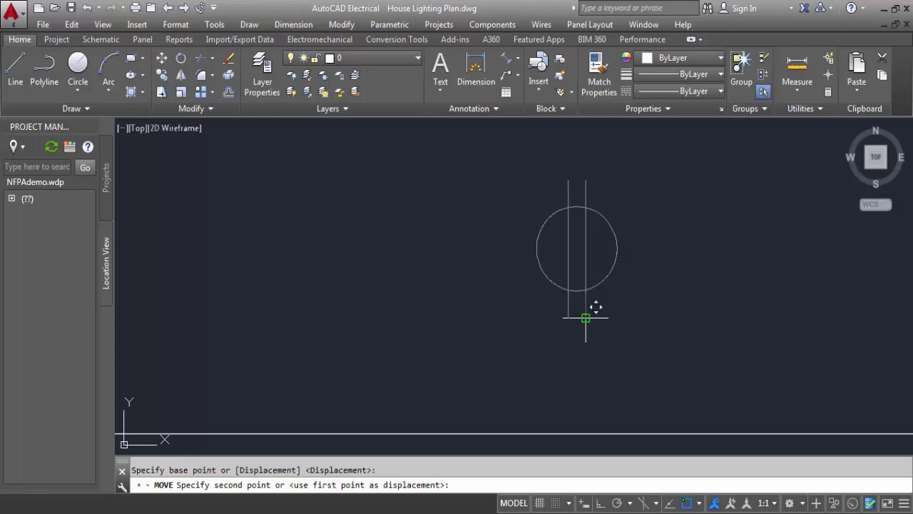
pyautogui.scroll(-2, 586, 317)
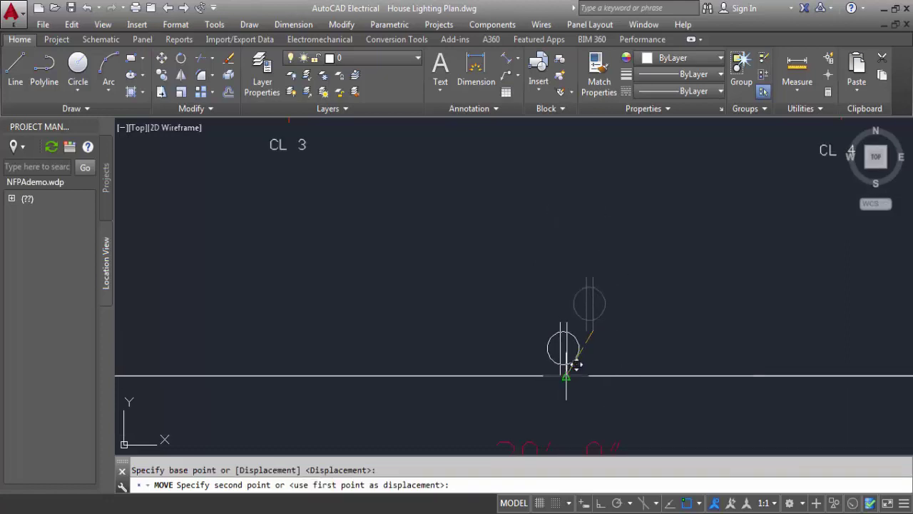
pyautogui.click(571, 367)
pyautogui.scroll(-3, 589, 387)
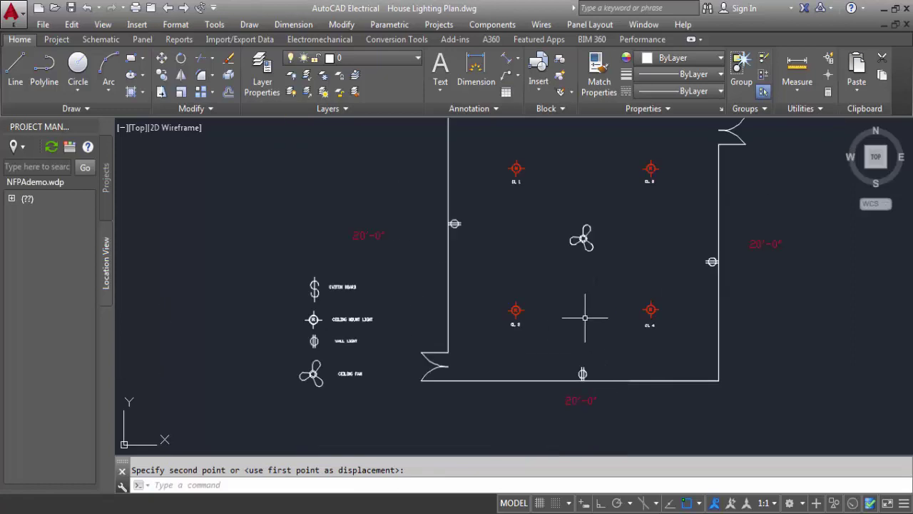
pyautogui.scroll(-4, 587, 316)
pyautogui.scroll(5, 564, 265)
pyautogui.scroll(-3, 553, 250)
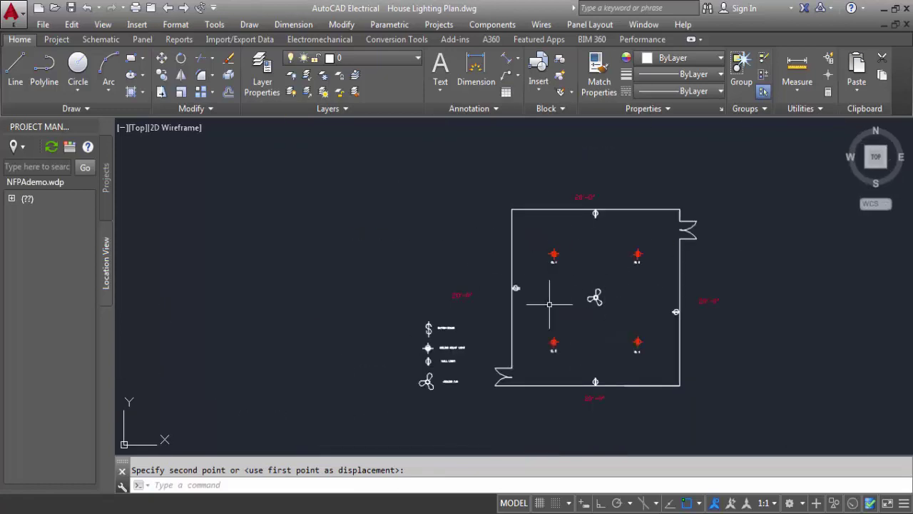
pyautogui.scroll(-2, 603, 300)
pyautogui.scroll(5, 546, 326)
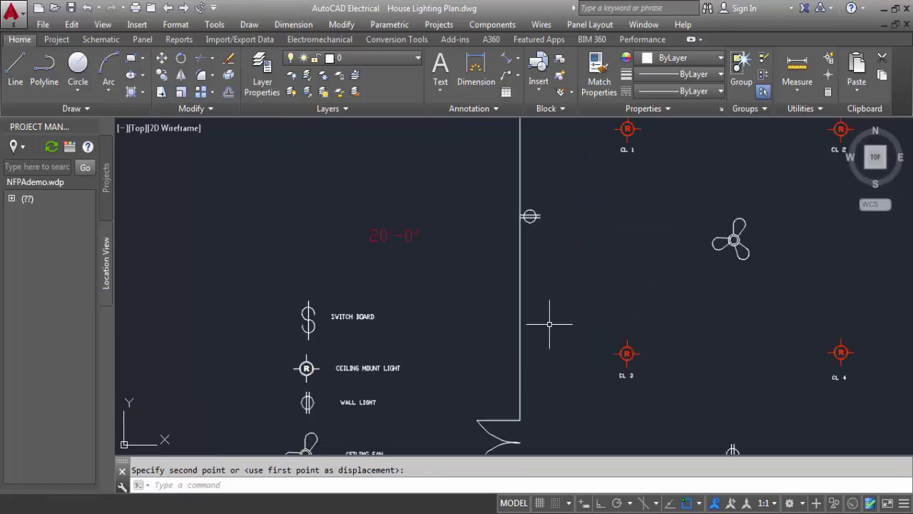
pyautogui.scroll(-4, 359, 349)
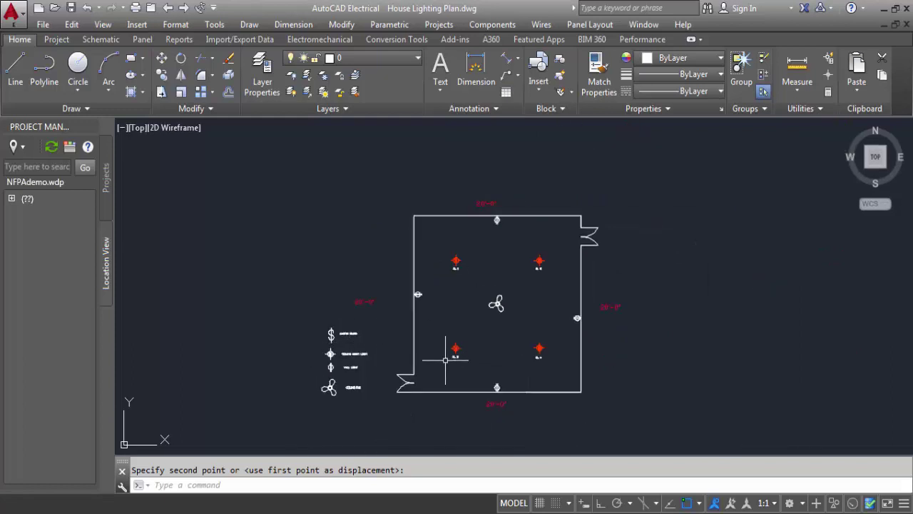
pyautogui.scroll(-2, 439, 354)
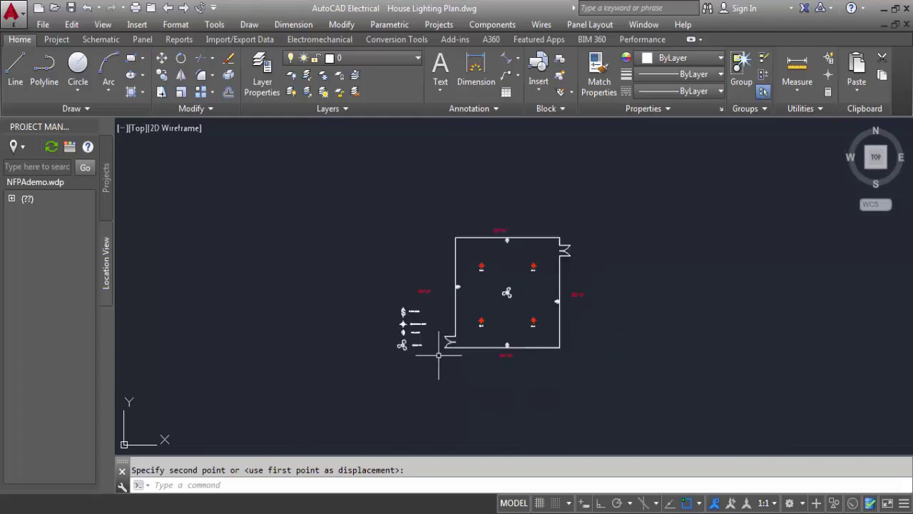
pyautogui.scroll(5, 449, 334)
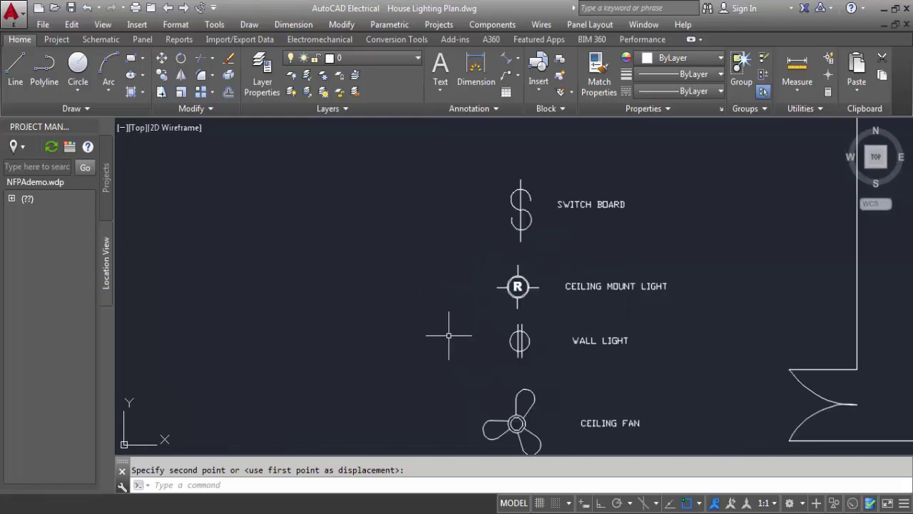
# Copy the legend's switch board and paste it inside the room near CL 3 by the left wall
pyautogui.click(544, 253)
pyautogui.click(493, 180)
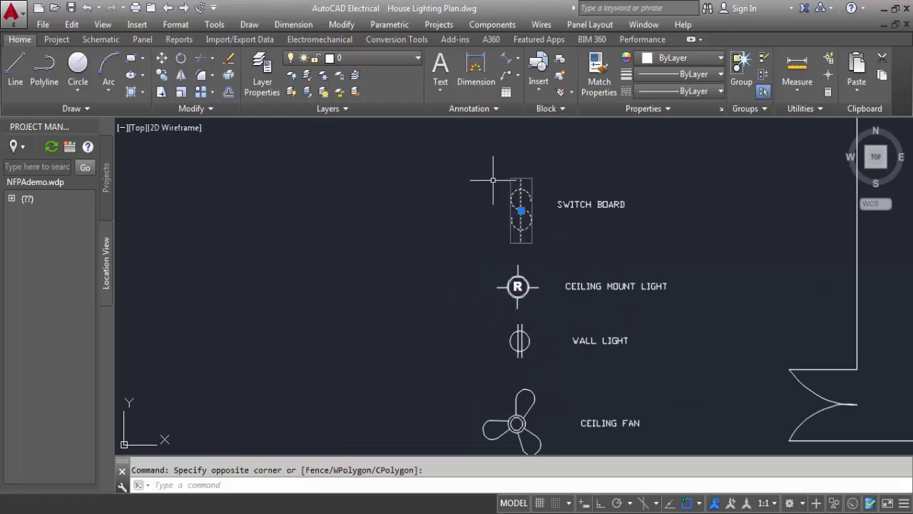
pyautogui.hotkey('ctrl', 'c')
pyautogui.scroll(-5, 543, 196)
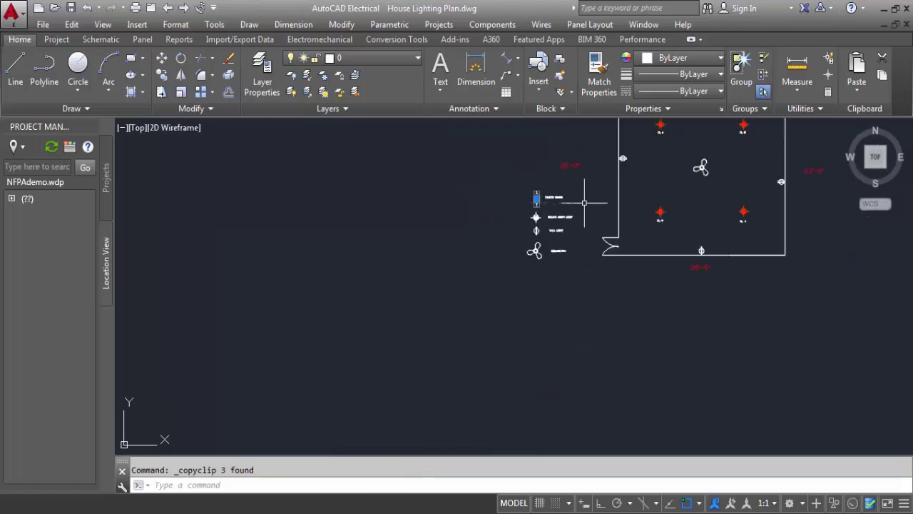
pyautogui.scroll(3, 614, 204)
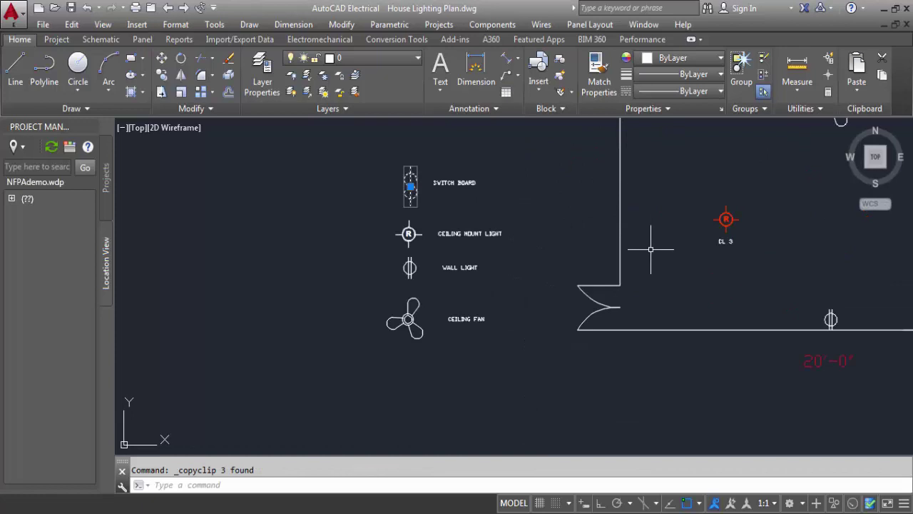
pyautogui.hotkey('ctrl', 'v')
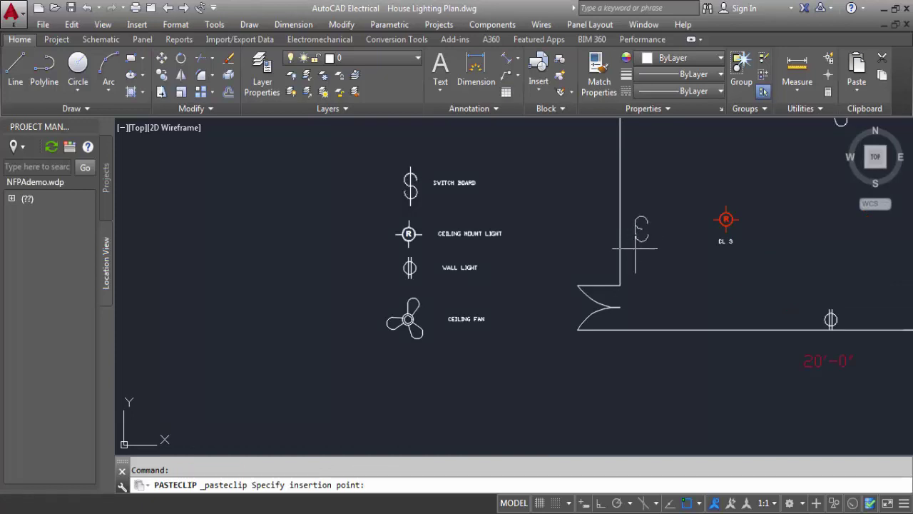
pyautogui.click(635, 249)
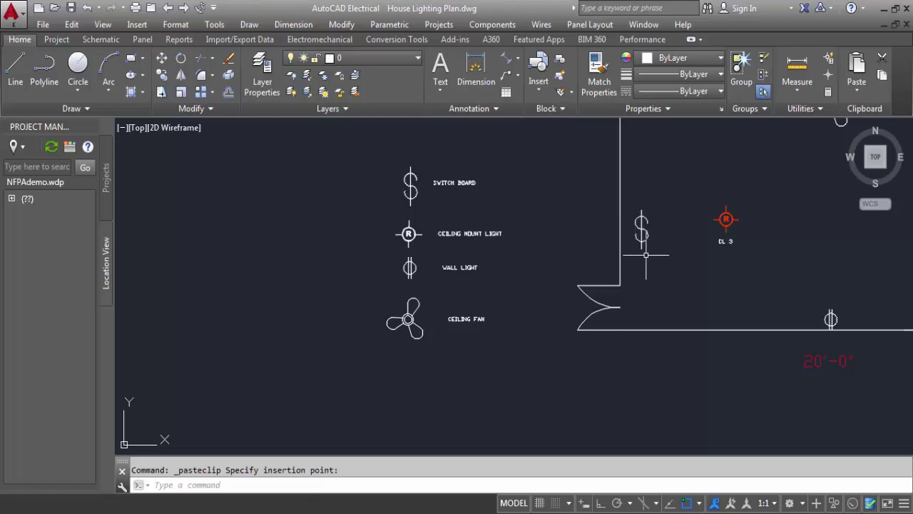
# Rotate the pasted switch board 270 degrees so it lies horizontal
pyautogui.write('Ro')
pyautogui.press('Return')
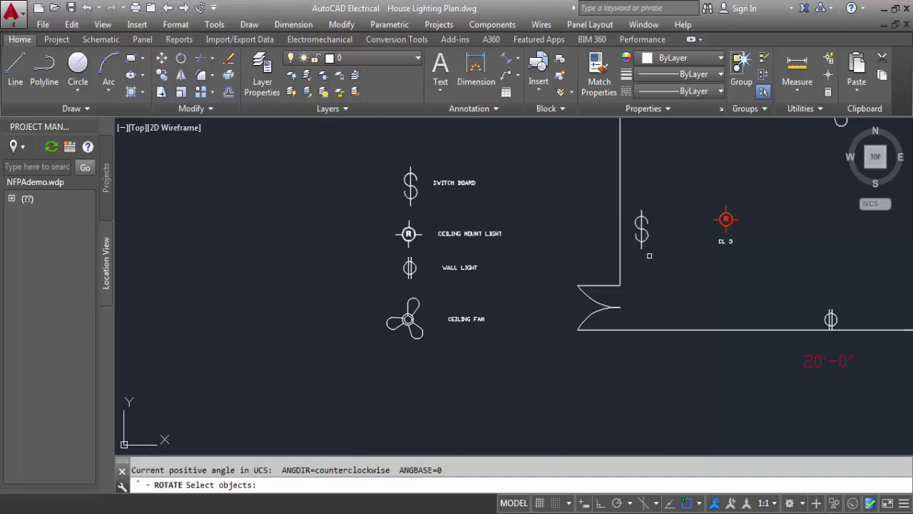
pyautogui.click(665, 261)
pyautogui.click(635, 212)
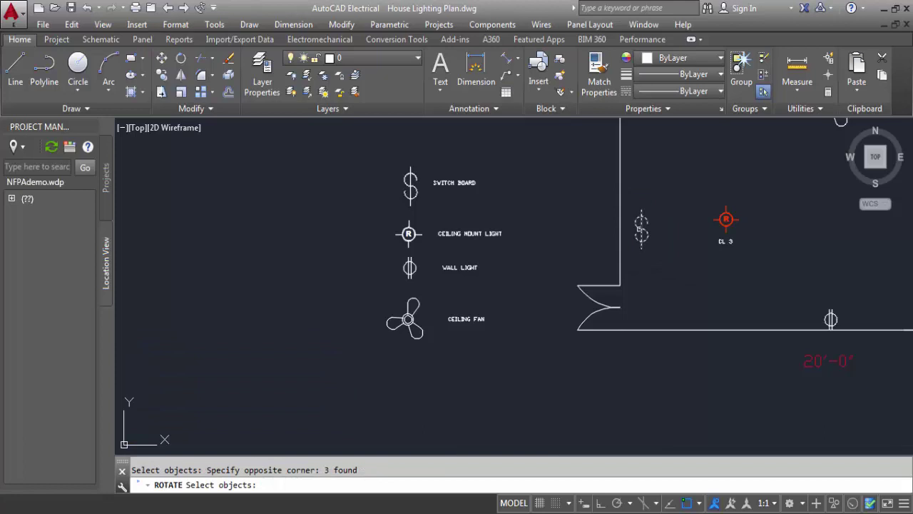
pyautogui.press('Return')
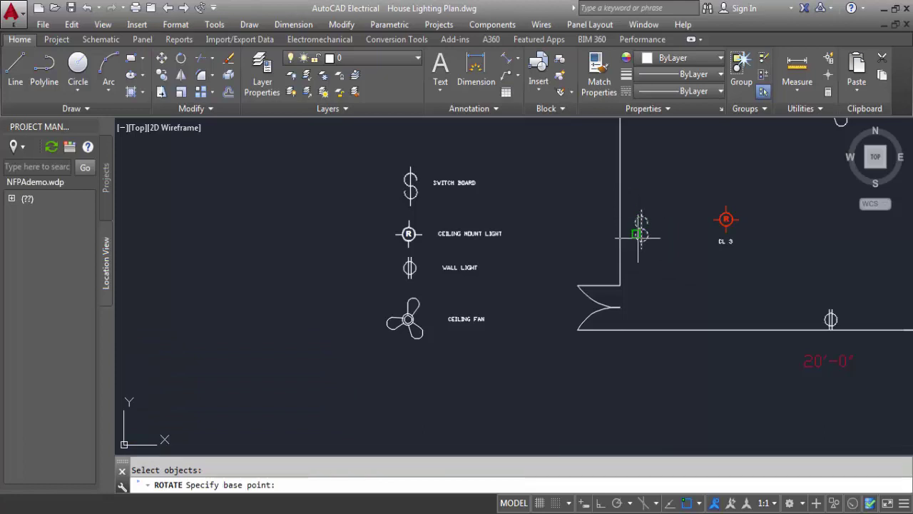
pyautogui.click(642, 246)
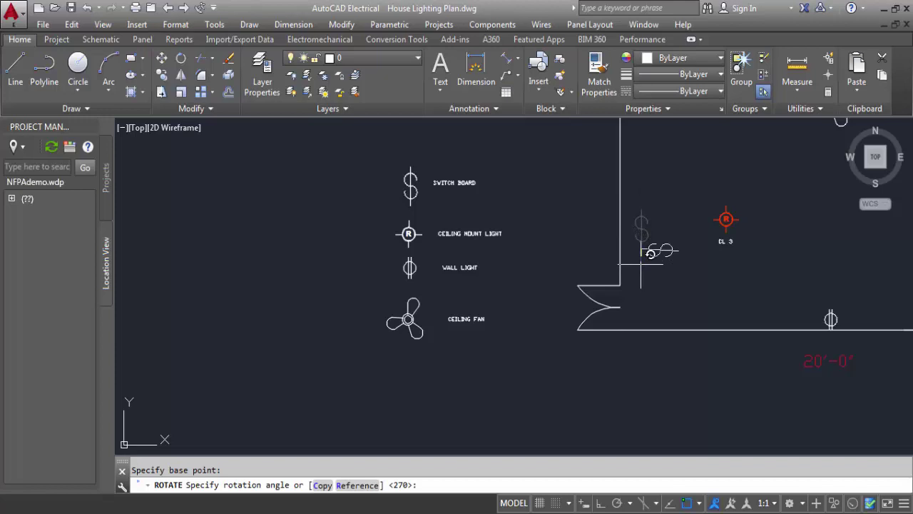
pyautogui.click(642, 264)
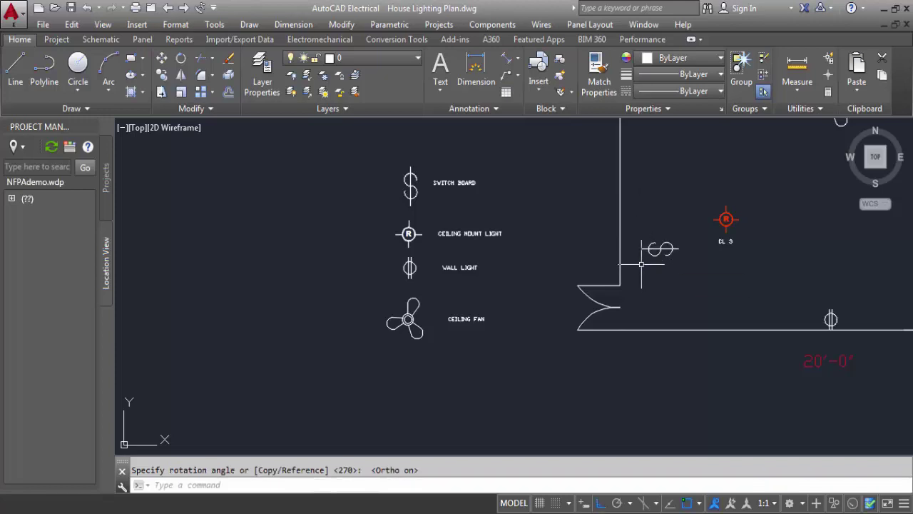
pyautogui.press('F8')
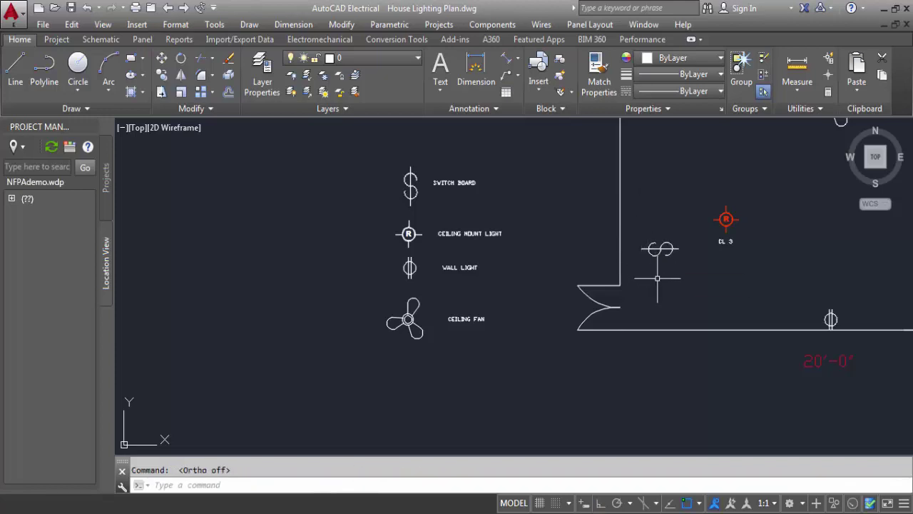
# Set an object snap mode from the status bar and attempt a first move of the switch symbol
pyautogui.click(700, 503)
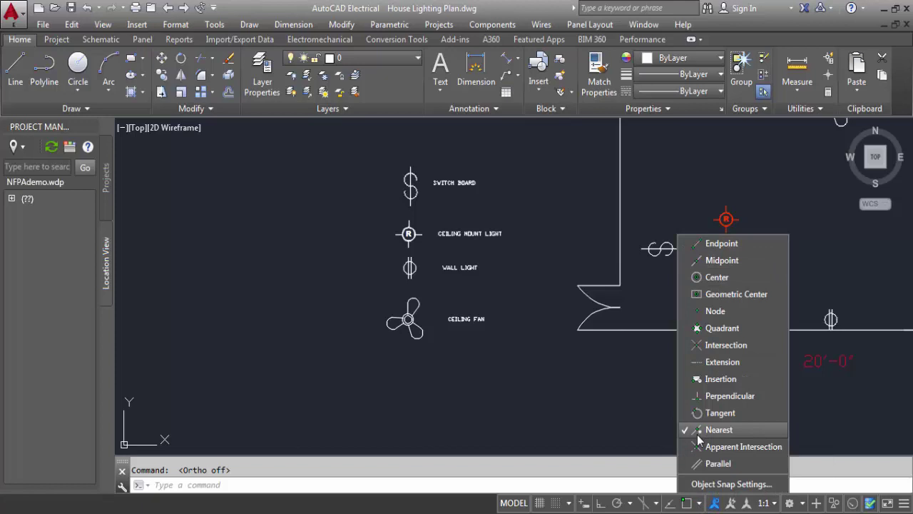
pyautogui.click(646, 290)
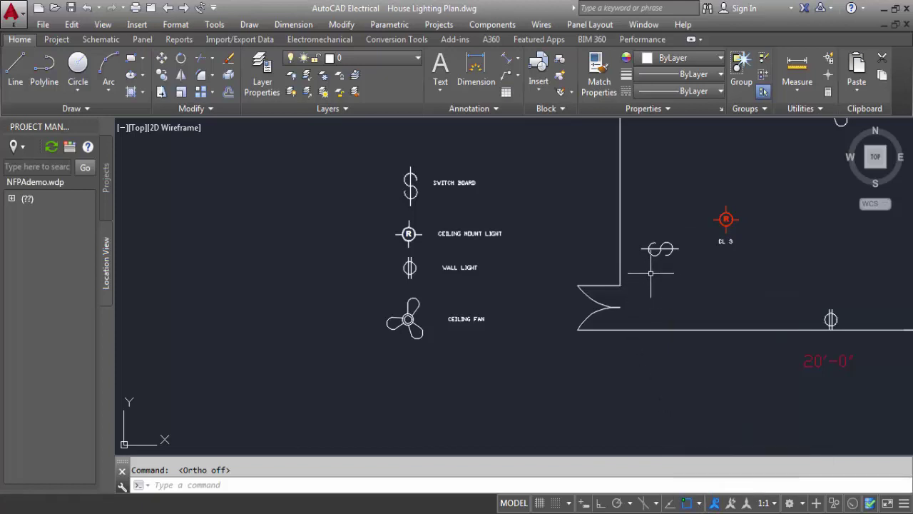
pyautogui.write('M')
pyautogui.press('Return')
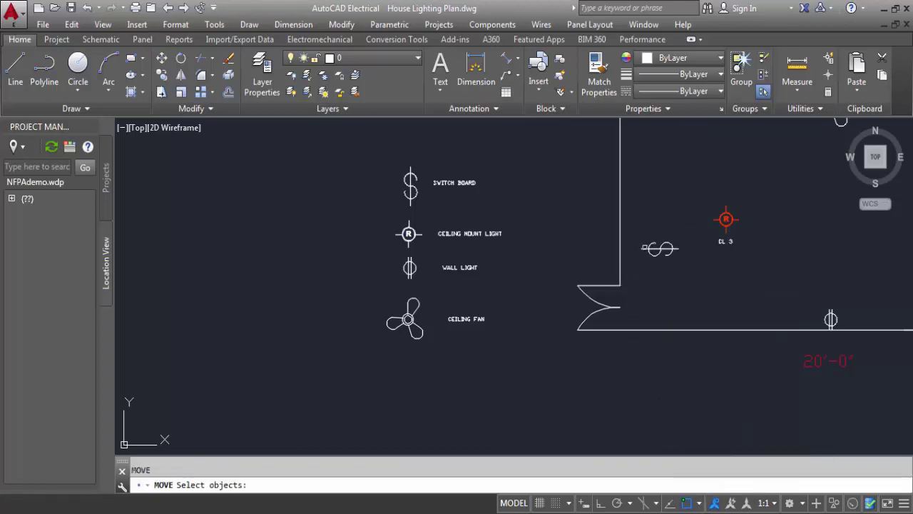
pyautogui.click(660, 249)
pyautogui.press('Return')
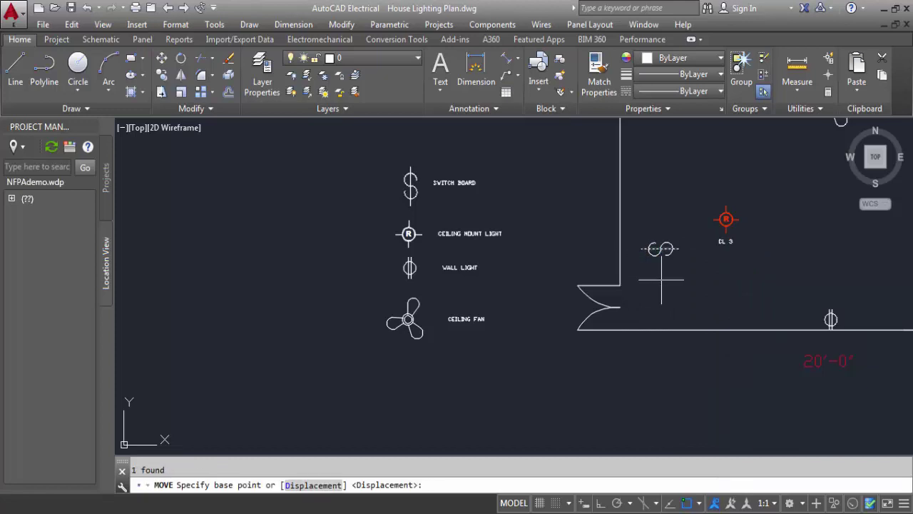
pyautogui.write('M')
pyautogui.press('Return')
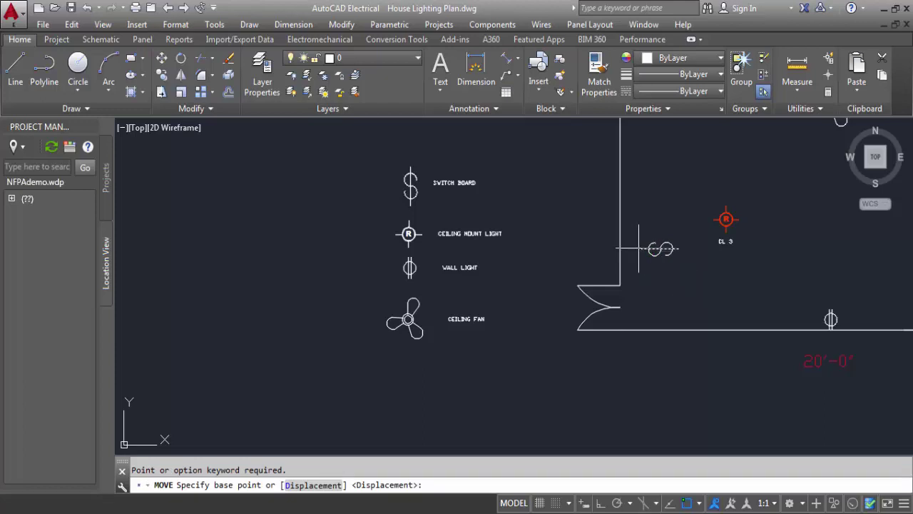
pyautogui.press('Escape')
# Move the whole switch symbol flush onto the left wall line, level with CL 3
pyautogui.click(649, 243)
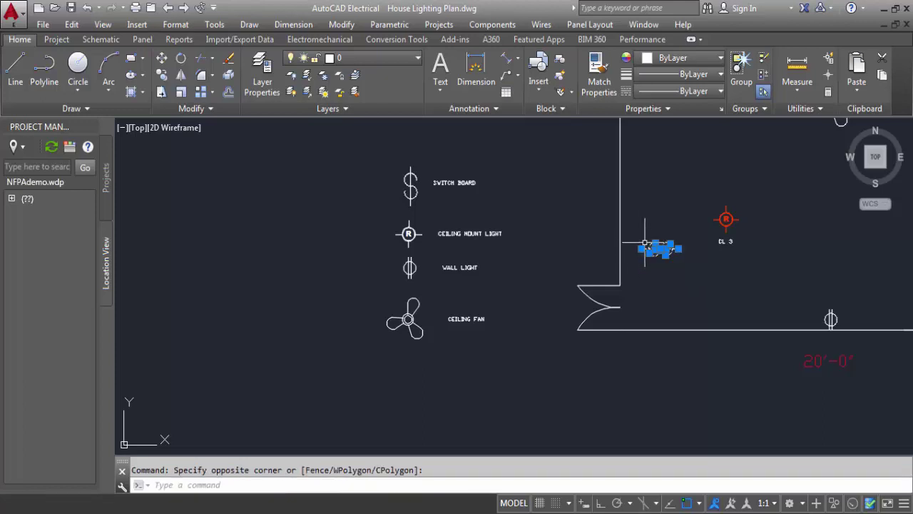
pyautogui.click(645, 247)
pyautogui.press('Return')
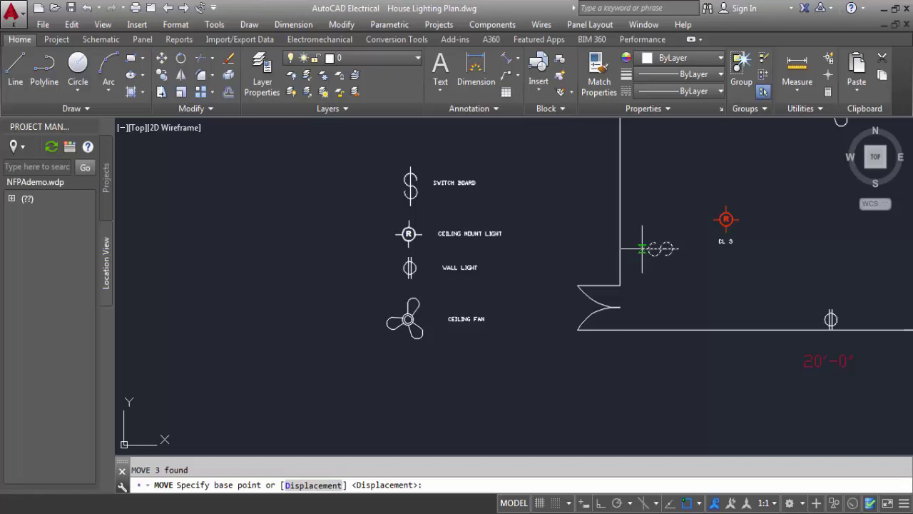
pyautogui.click(642, 248)
pyautogui.click(622, 249)
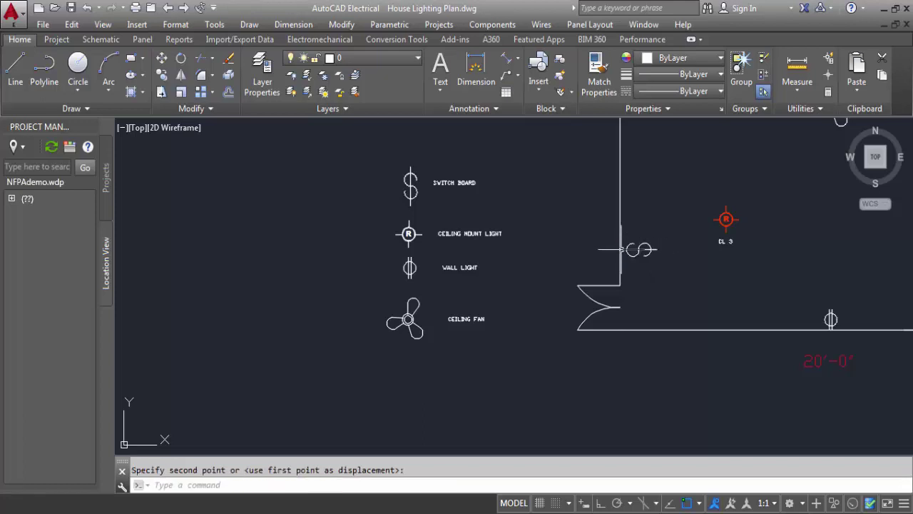
pyautogui.scroll(-3, 625, 247)
pyautogui.scroll(3, 628, 247)
pyautogui.scroll(2, 632, 244)
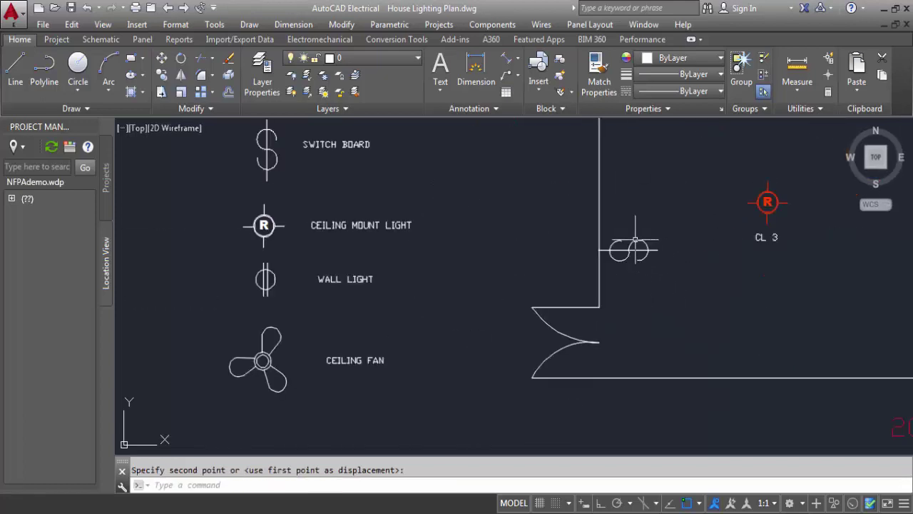
pyautogui.scroll(-2, 634, 240)
pyautogui.scroll(-2, 664, 264)
# Paste another switch board symbol near the room's right wall
pyautogui.scroll(-1, 713, 261)
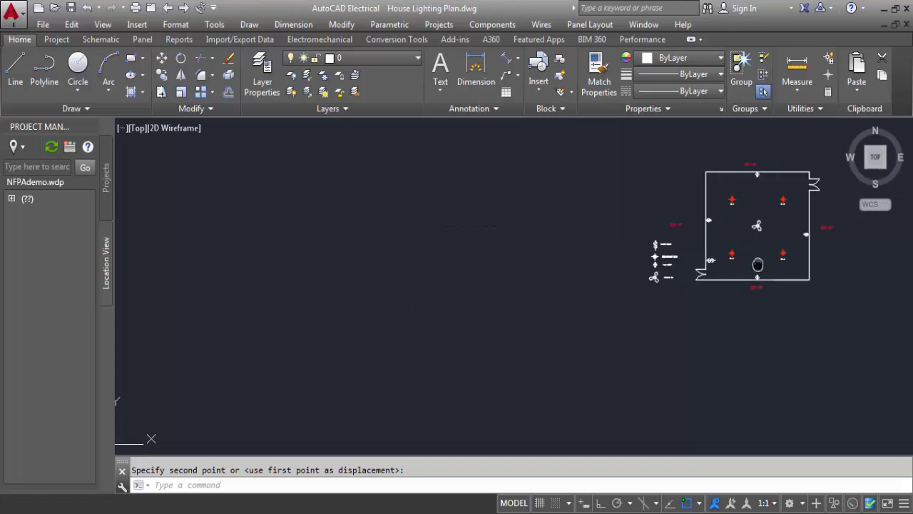
pyautogui.moveTo(758, 257); pyautogui.dragTo(673, 257, button='middle')
pyautogui.scroll(2, 715, 194)
pyautogui.scroll(3, 715, 194)
pyautogui.moveTo(713, 193); pyautogui.dragTo(674, 246, button='middle')
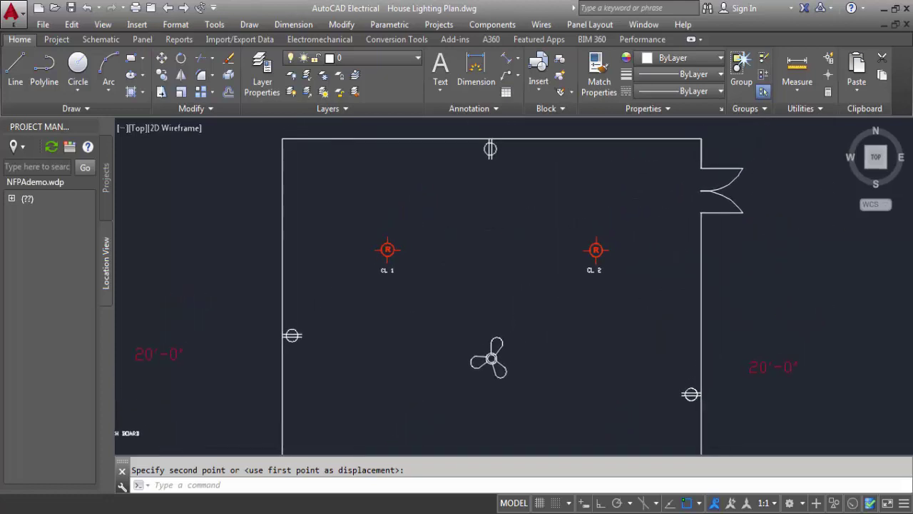
pyautogui.hotkey('ctrl', 'v')
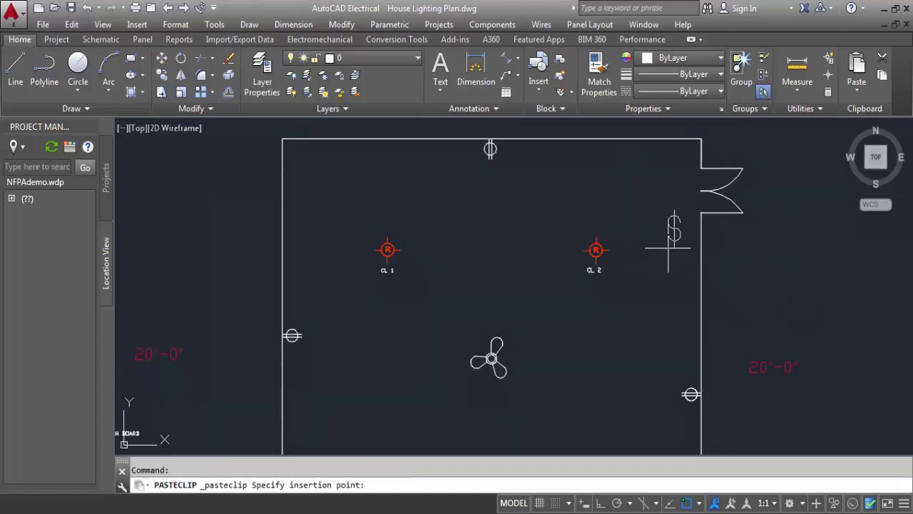
pyautogui.click(662, 307)
# Rotate the new switch 270° with Ortho on so it lies horizontal
pyautogui.write('ro')
pyautogui.press('Return')
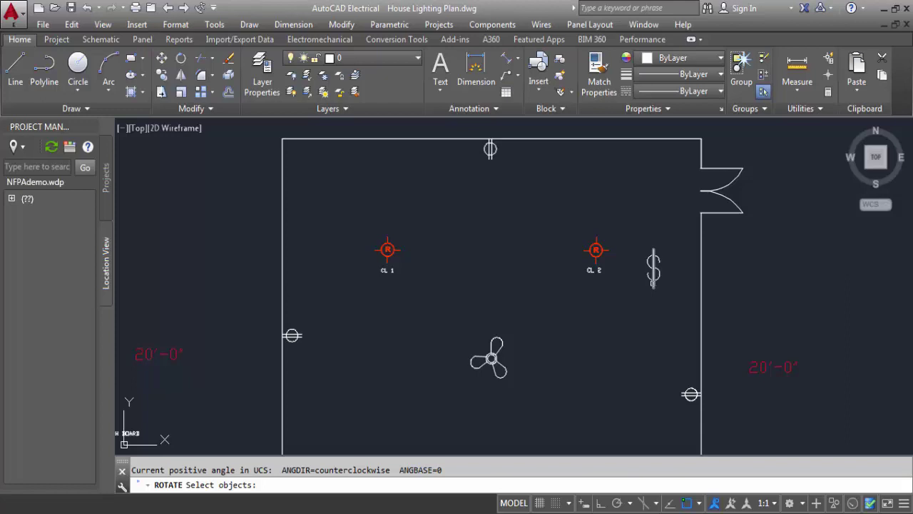
pyautogui.click(670, 301)
pyautogui.click(628, 234)
pyautogui.press('Return')
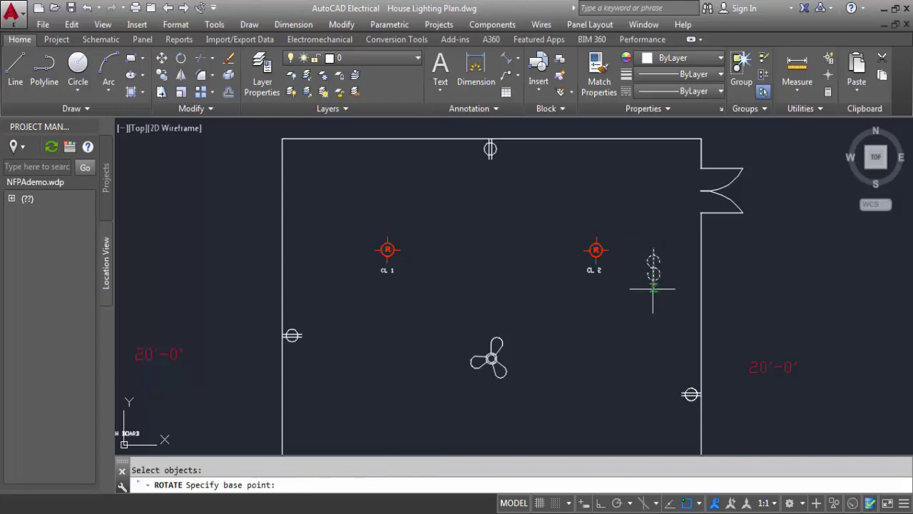
pyautogui.click(654, 288)
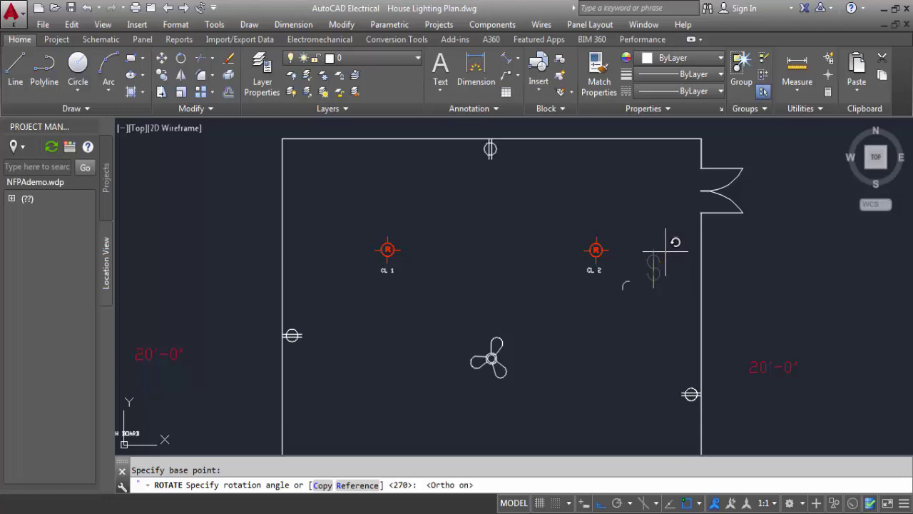
pyautogui.press('F8')
pyautogui.click(670, 261)
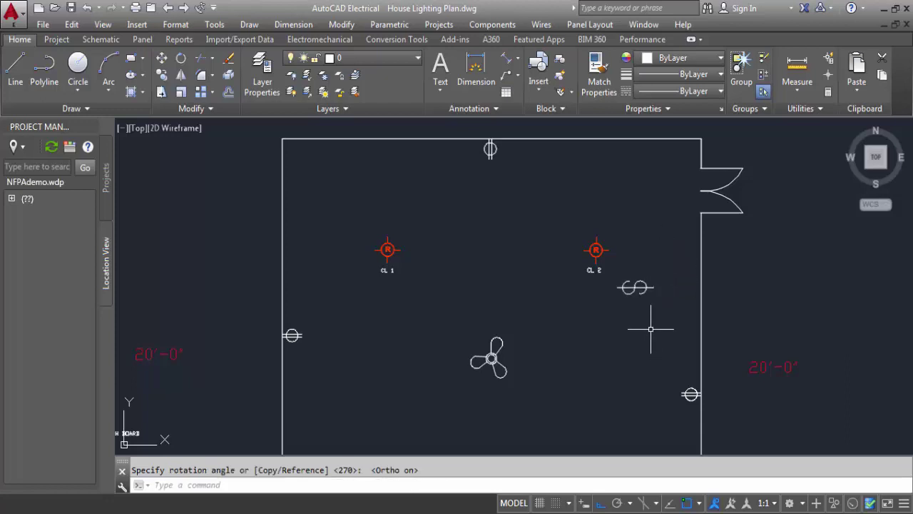
# Move the horizontal switch onto the right wall just below the door, beside CL 2
pyautogui.write('m')
pyautogui.press('Return')
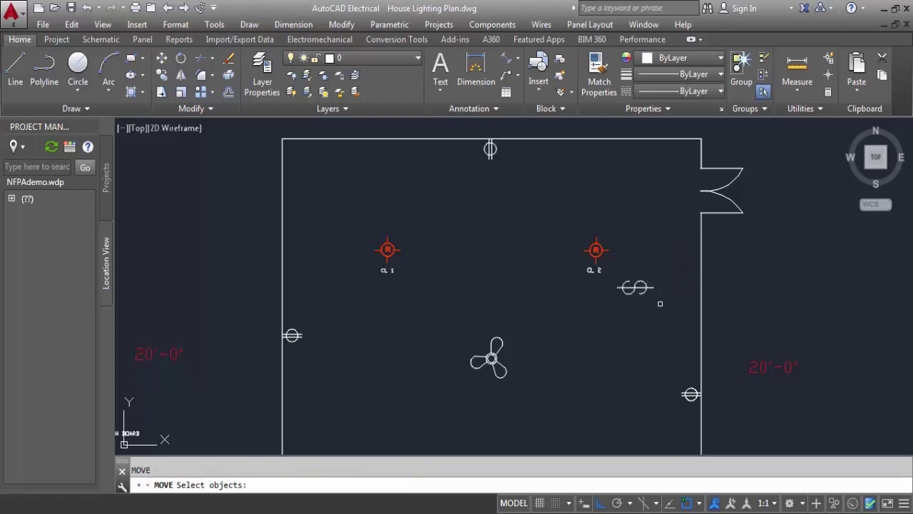
pyautogui.click(661, 306)
pyautogui.click(610, 278)
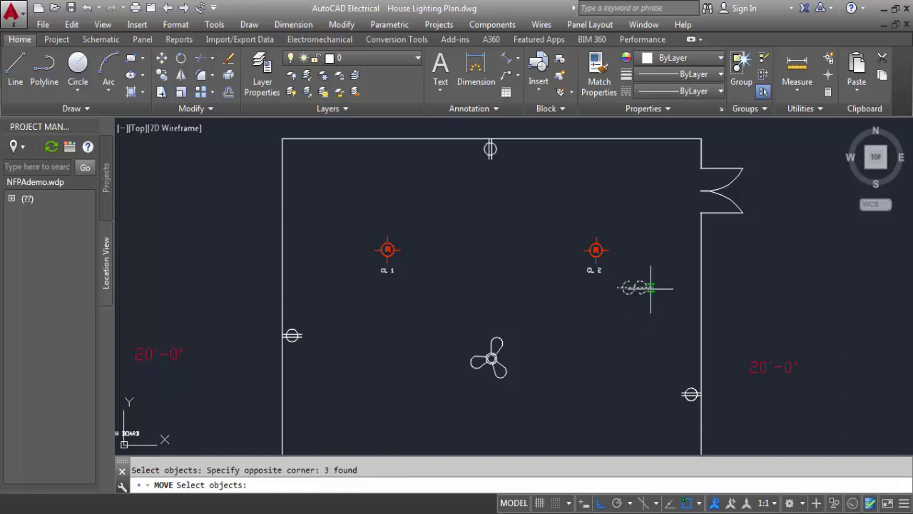
pyautogui.press('Return')
pyautogui.scroll(5, 657, 287)
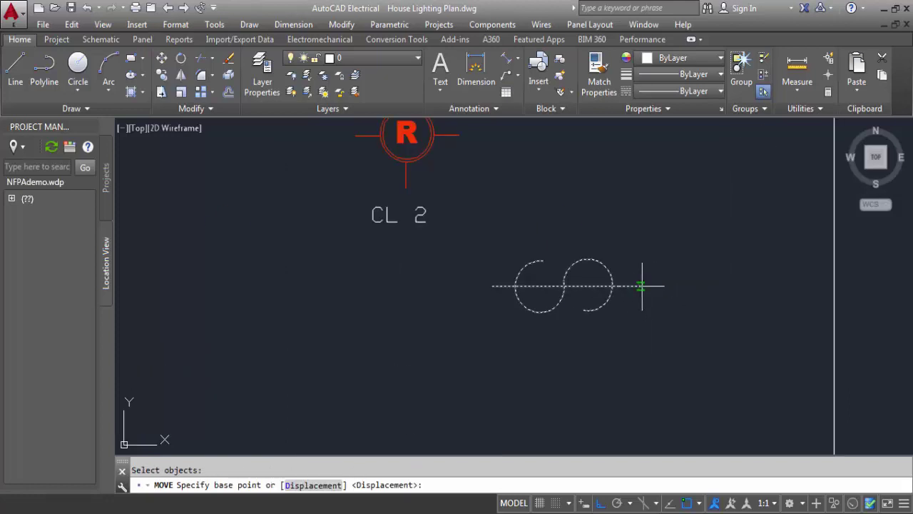
pyautogui.click(642, 286)
pyautogui.scroll(-4, 810, 268)
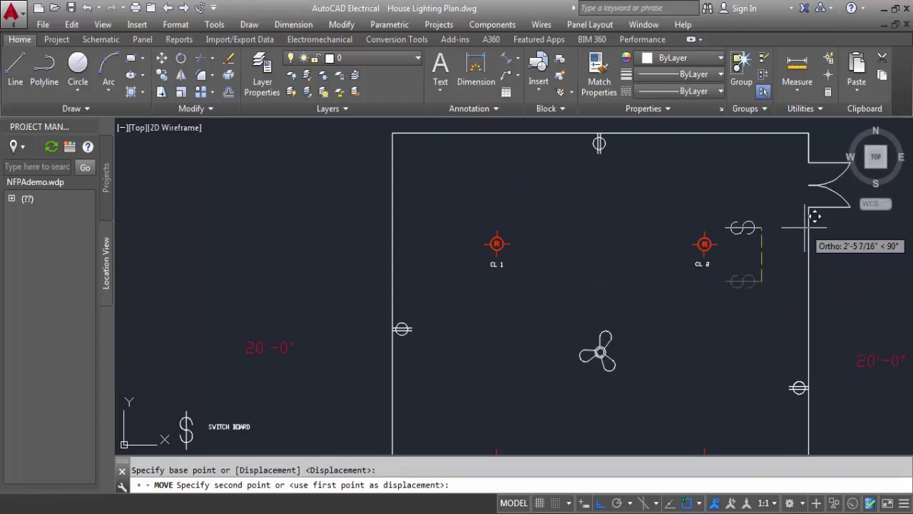
pyautogui.press('F8')
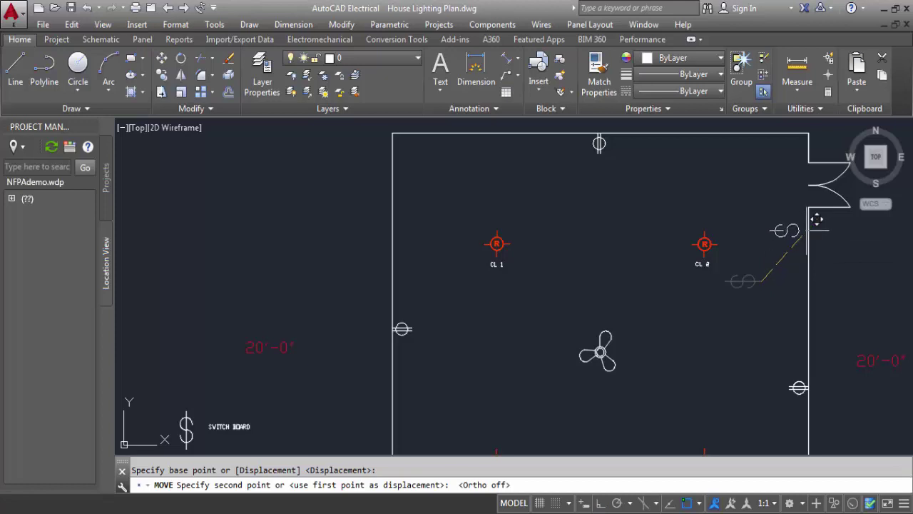
pyautogui.scroll(6, 816, 219)
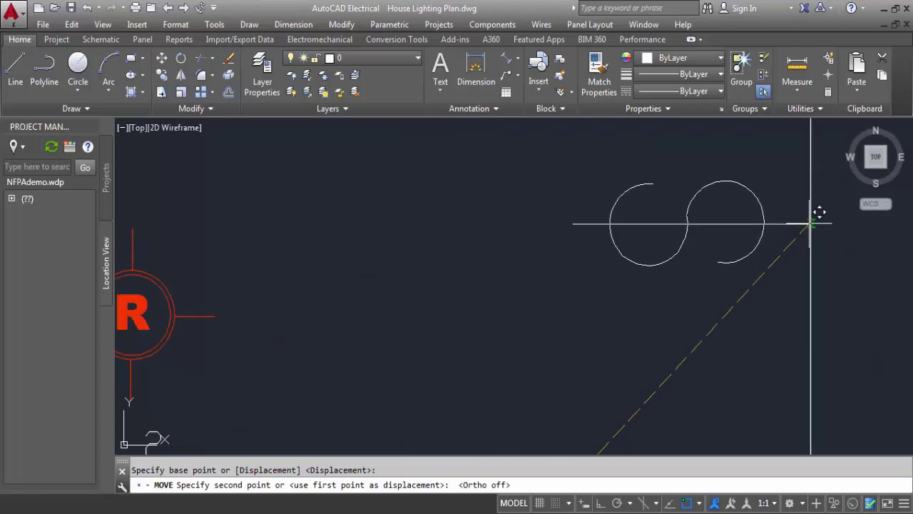
pyautogui.click(814, 220)
pyautogui.scroll(-3, 777, 332)
# Copy the CL 1 label and paste it beneath the left wall light
pyautogui.scroll(-2, 759, 337)
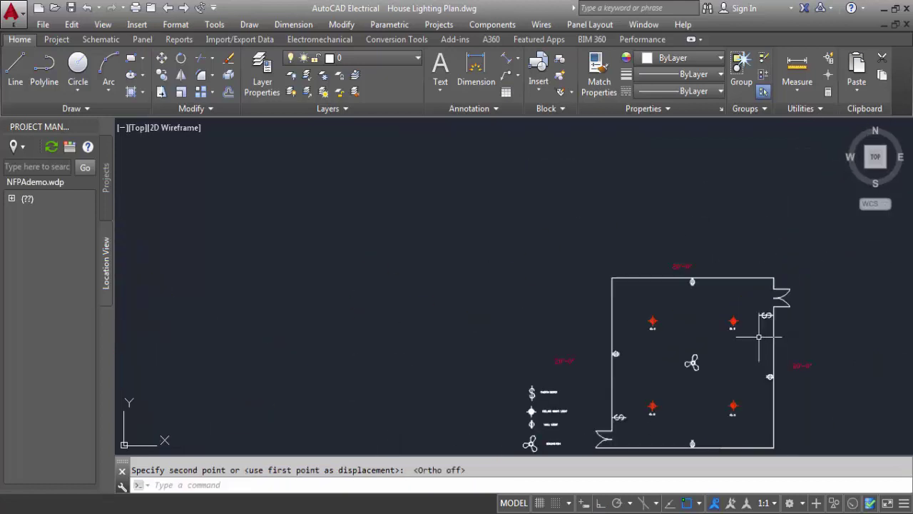
pyautogui.moveTo(759, 337); pyautogui.dragTo(740, 276, button='middle')
pyautogui.scroll(2, 761, 334)
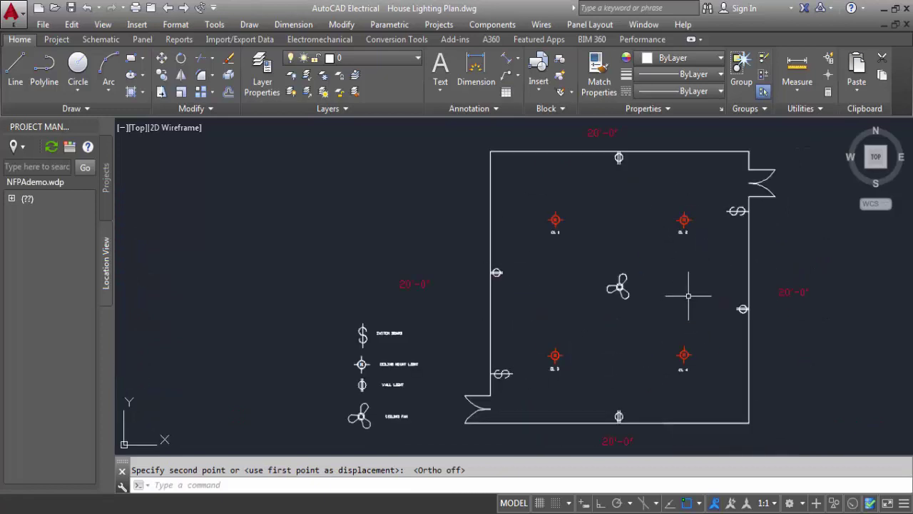
pyautogui.scroll(-3, 547, 356)
pyautogui.scroll(2, 536, 367)
pyautogui.scroll(1, 539, 320)
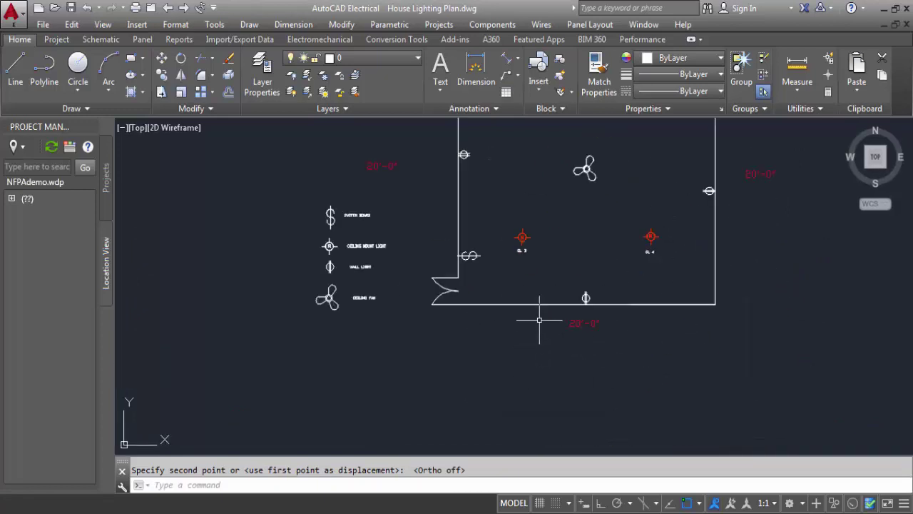
pyautogui.moveTo(535, 246); pyautogui.dragTo(431, 314, button='middle')
pyautogui.scroll(4, 456, 291)
pyautogui.scroll(-3, 435, 329)
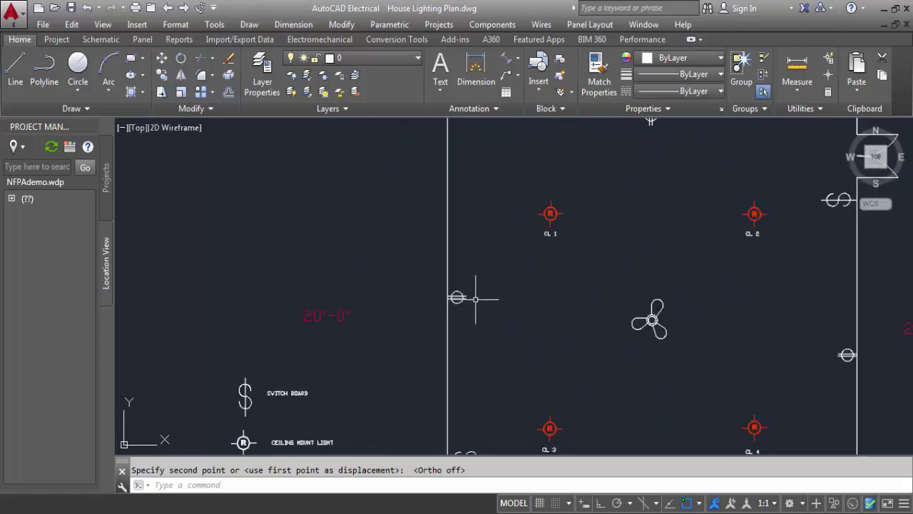
pyautogui.scroll(-2, 443, 345)
pyautogui.scroll(4, 429, 356)
pyautogui.scroll(-4, 463, 328)
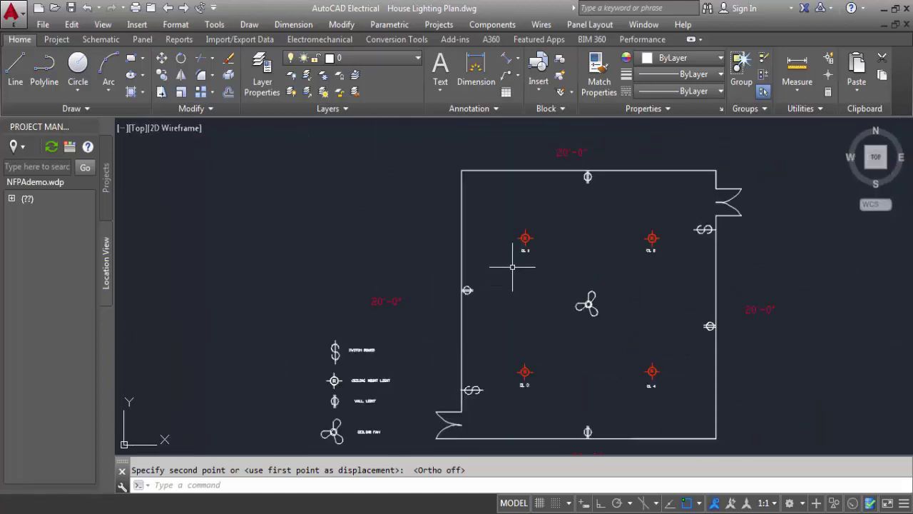
pyautogui.scroll(4, 520, 258)
pyautogui.click(550, 200)
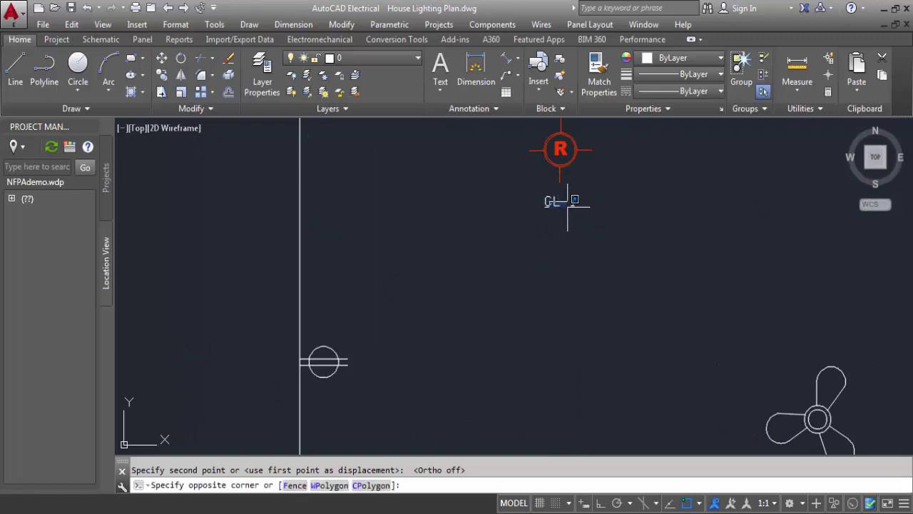
pyautogui.click(607, 233)
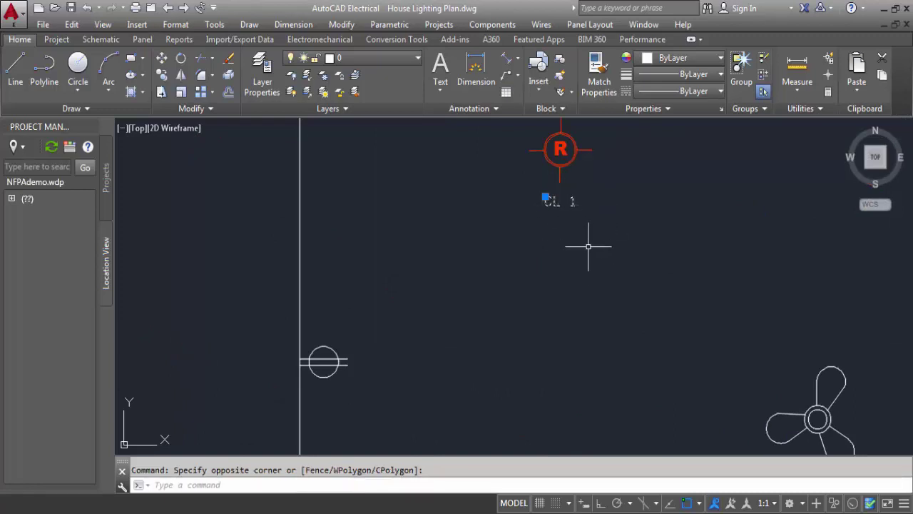
pyautogui.hotkey('ctrl', 'c')
pyautogui.scroll(-4, 510, 321)
pyautogui.scroll(1, 515, 302)
pyautogui.scroll(4, 532, 281)
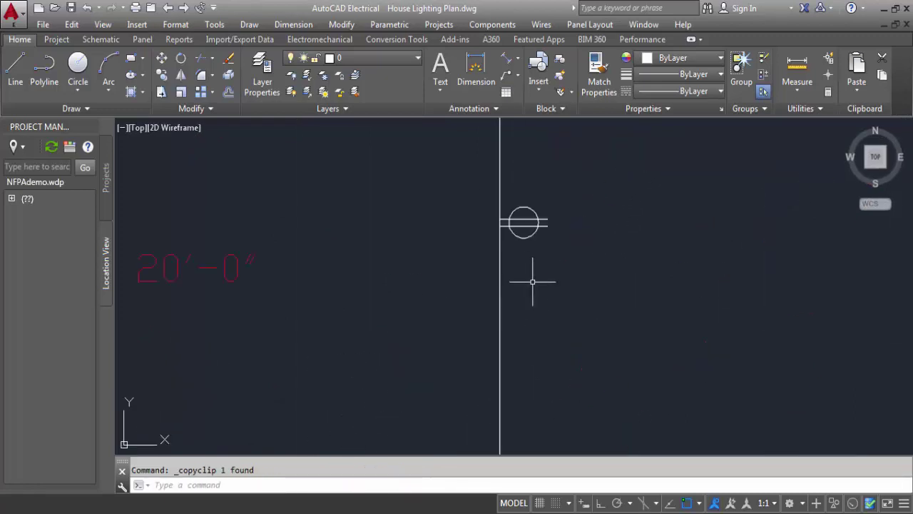
pyautogui.hotkey('ctrl', 'v')
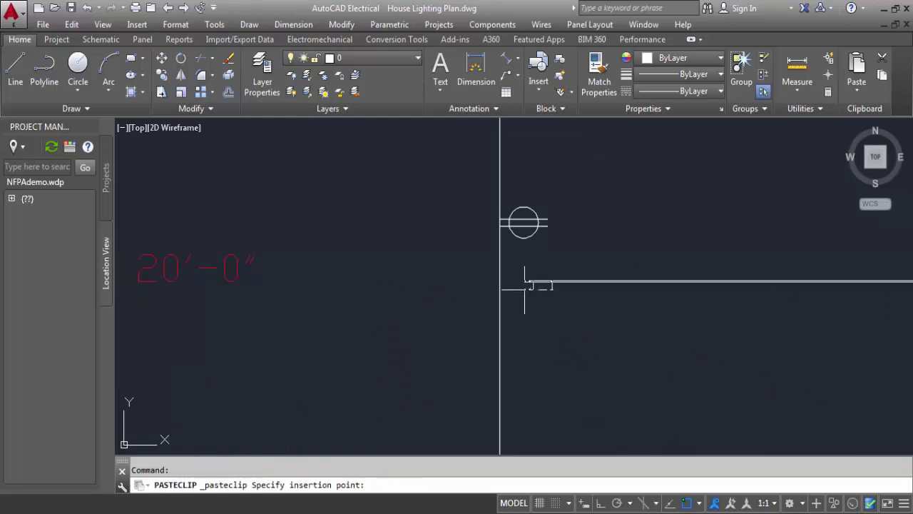
pyautogui.click(529, 264)
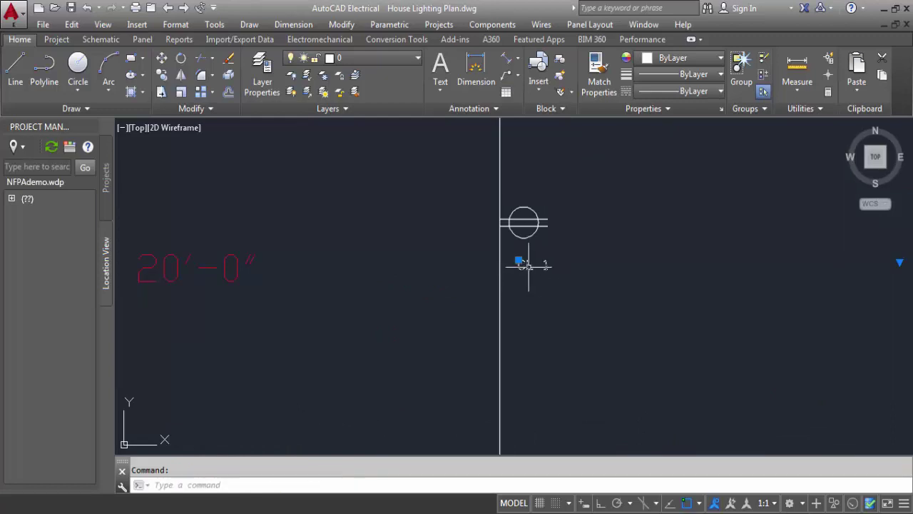
# Edit the pasted label's text to read WL 1
pyautogui.scroll(4, 542, 264)
pyautogui.doubleClick(551, 285)
pyautogui.moveTo(551, 290); pyautogui.dragTo(483, 281)
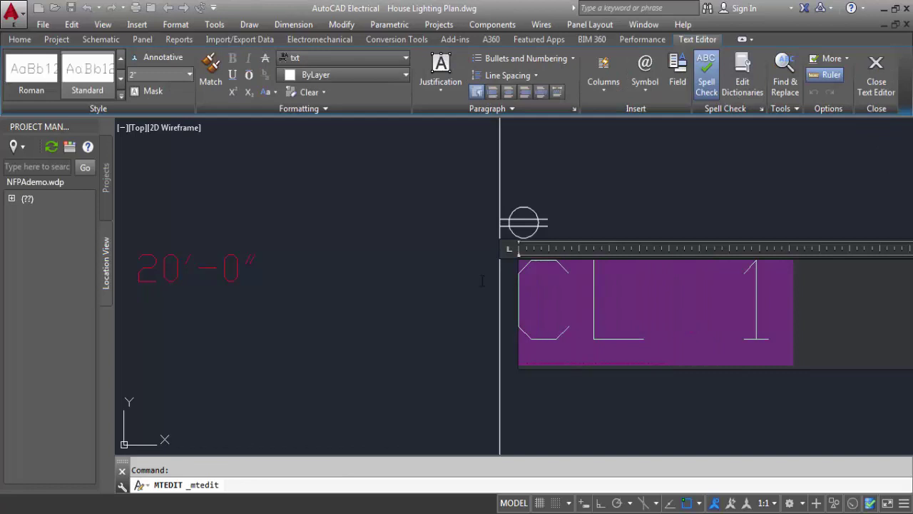
pyautogui.write('W')
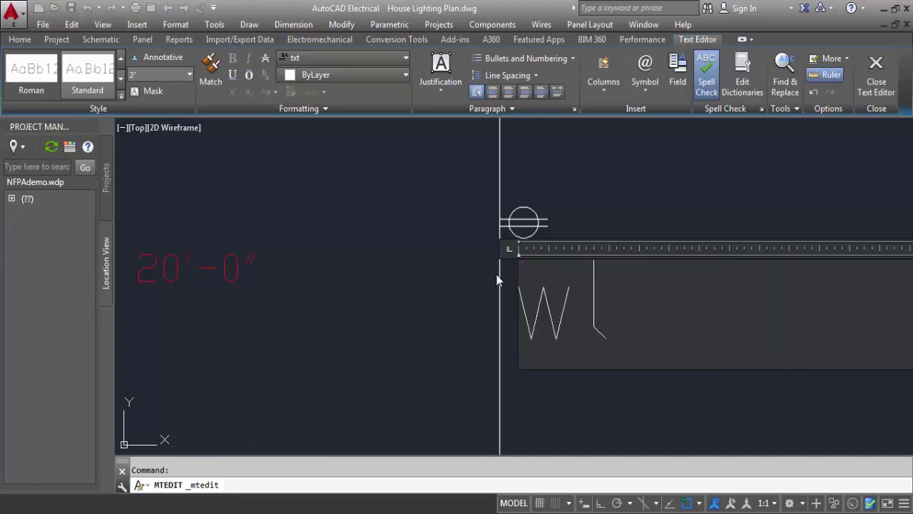
pyautogui.press('BackSpace')
pyautogui.write('WL')
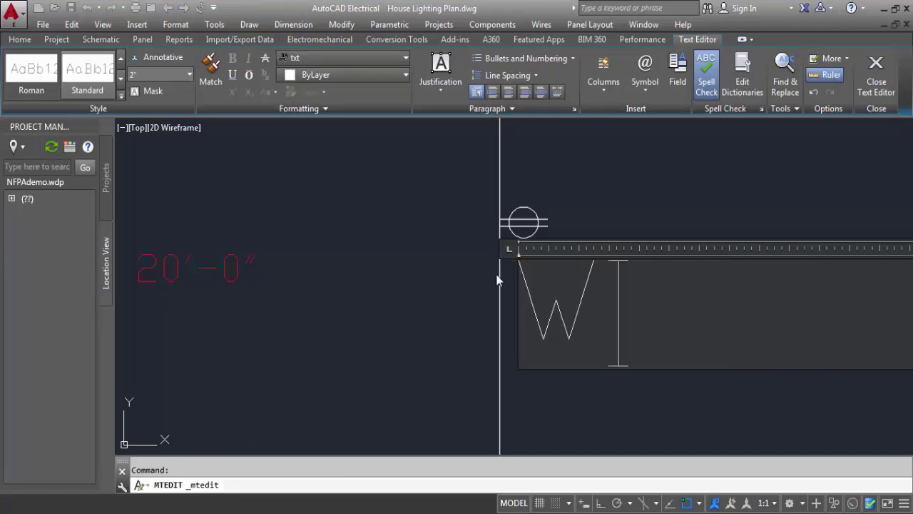
pyautogui.write(' 1')
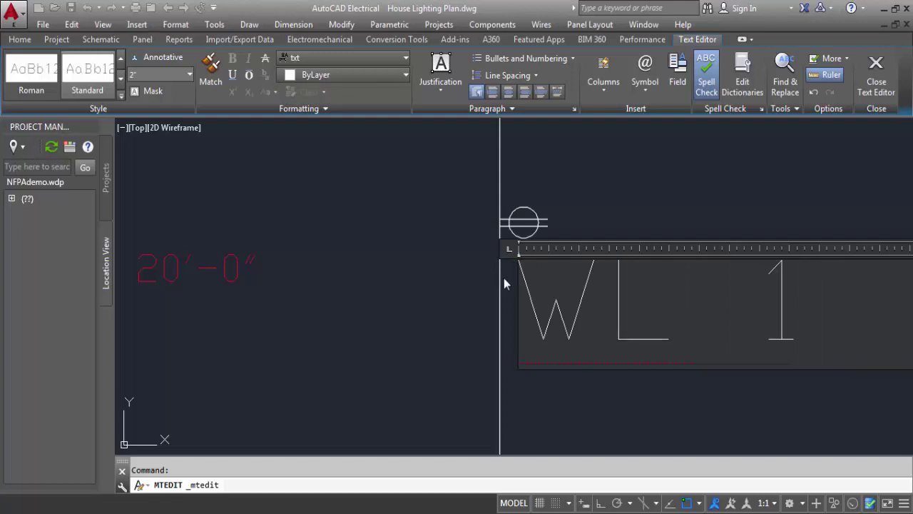
pyautogui.click(700, 181)
pyautogui.scroll(2, 517, 271)
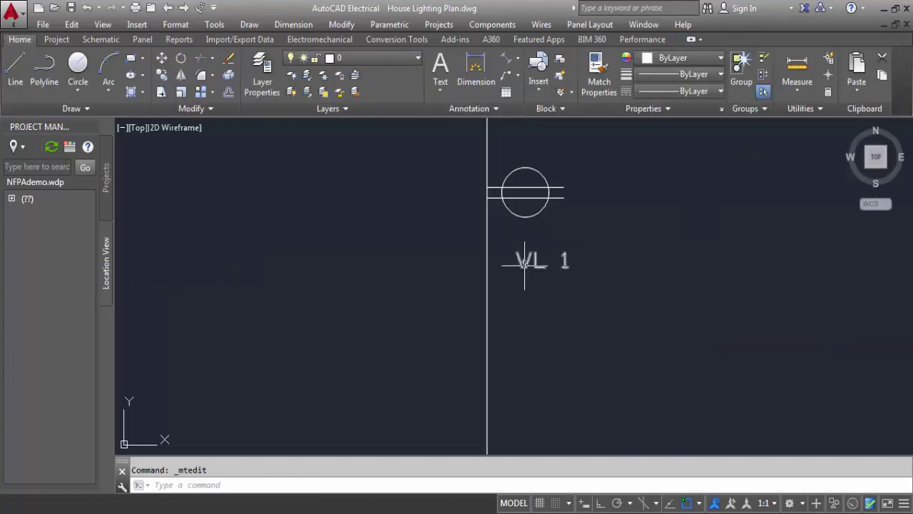
pyautogui.click(524, 262)
# Copy the WL 1 label and paste it beside the bottom wall light
pyautogui.hotkey('ctrl', 'c')
pyautogui.scroll(-3, 765, 326)
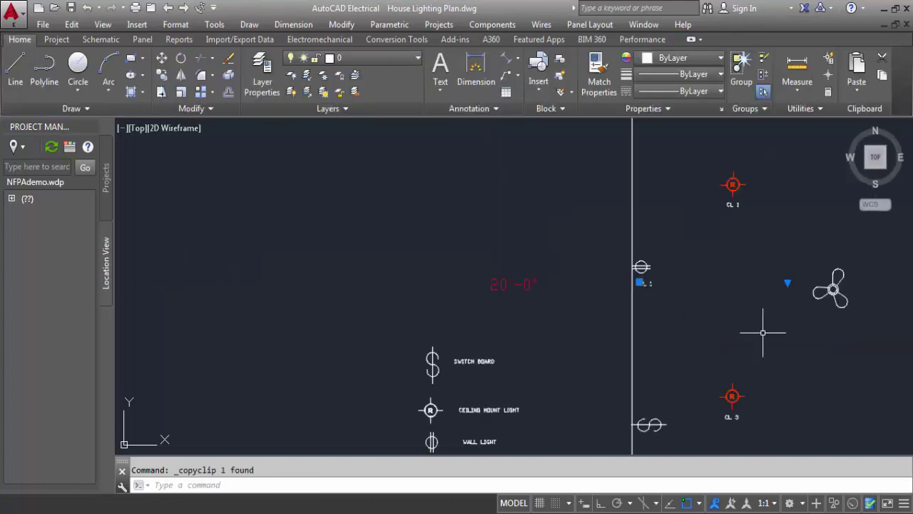
pyautogui.moveTo(764, 326); pyautogui.dragTo(492, 181, button='middle')
pyautogui.scroll(3, 448, 306)
pyautogui.scroll(-3, 448, 306)
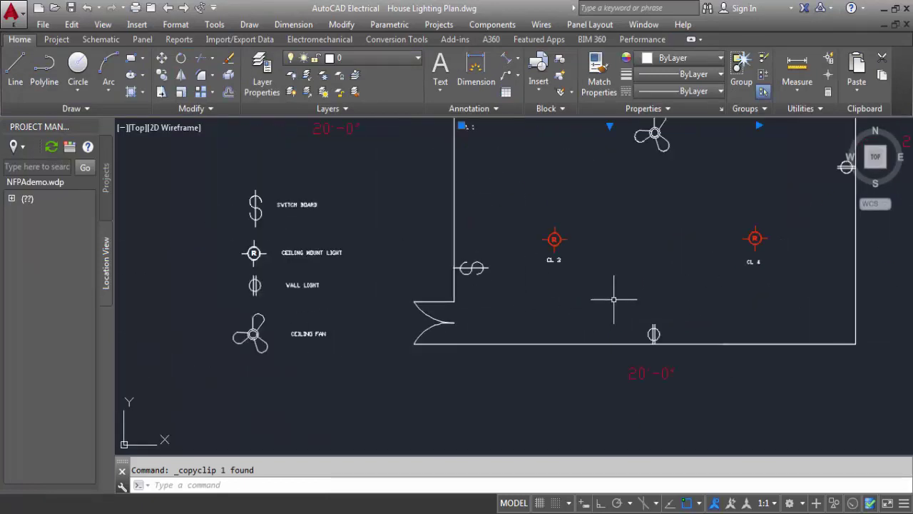
pyautogui.scroll(3, 676, 331)
pyautogui.hotkey('ctrl', 'v')
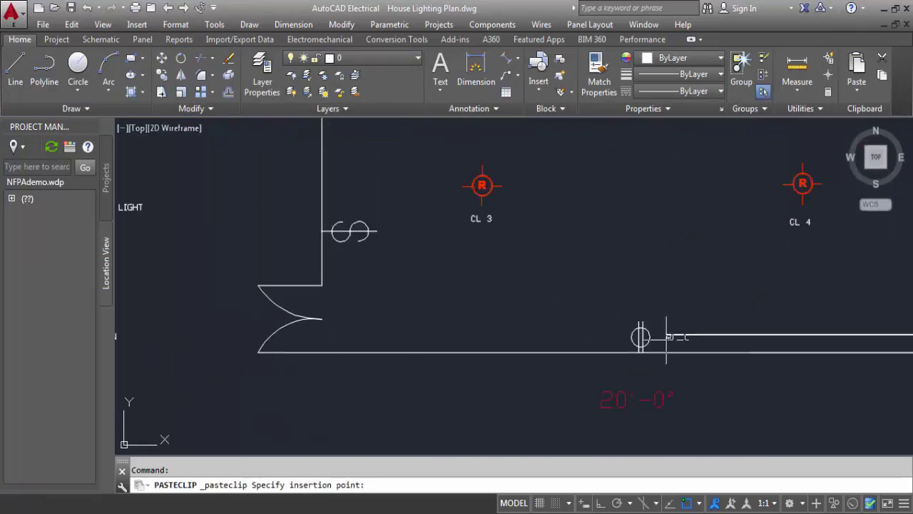
pyautogui.scroll(5, 653, 333)
pyautogui.click(673, 330)
# Change the pasted label's number from 1 to 2 so it reads WL 2
pyautogui.click(674, 332)
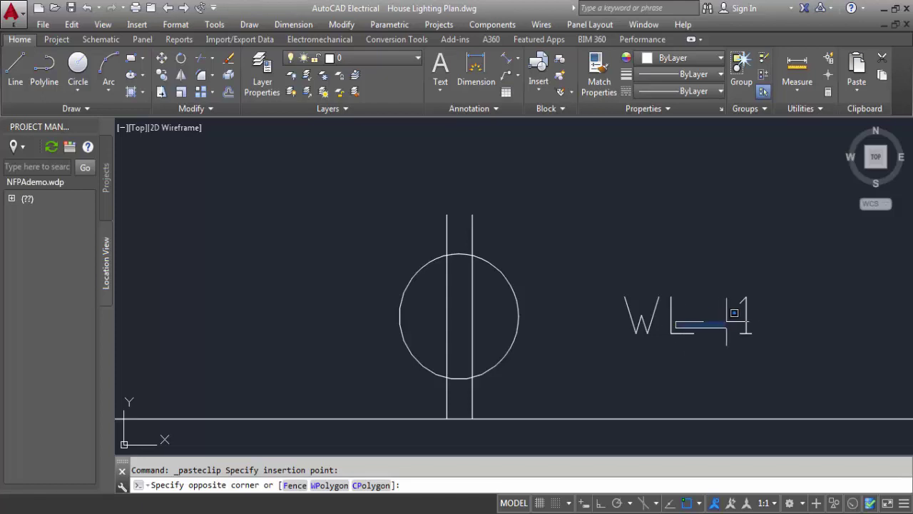
pyautogui.click(622, 301)
pyautogui.doubleClick(653, 307)
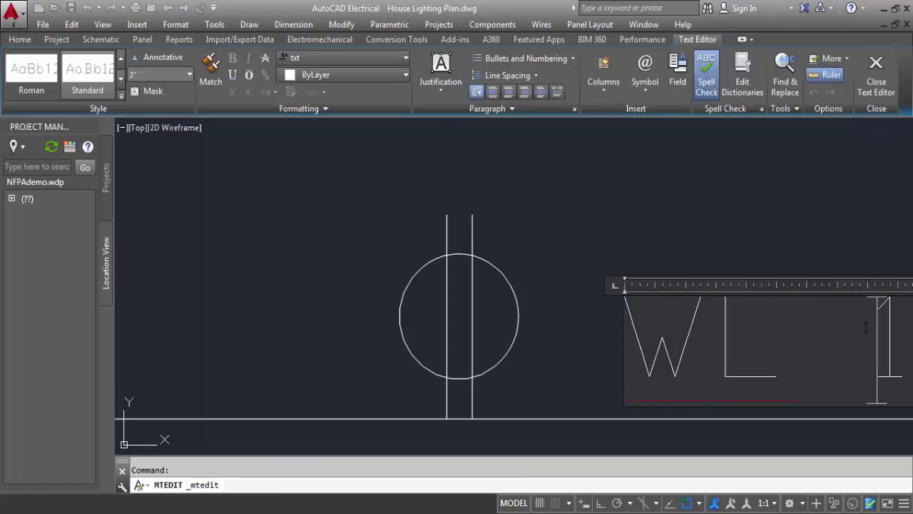
pyautogui.doubleClick(903, 321)
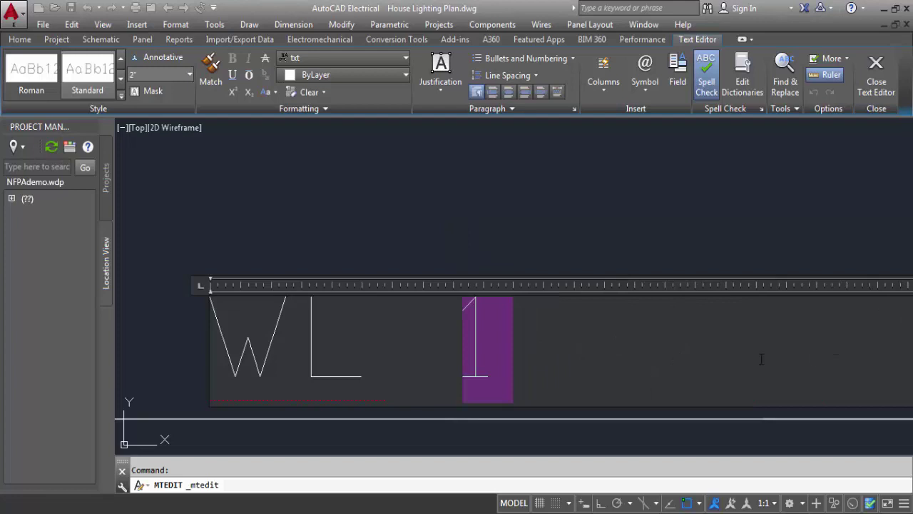
pyautogui.write('2')
pyautogui.click(701, 188)
pyautogui.scroll(-5, 699, 198)
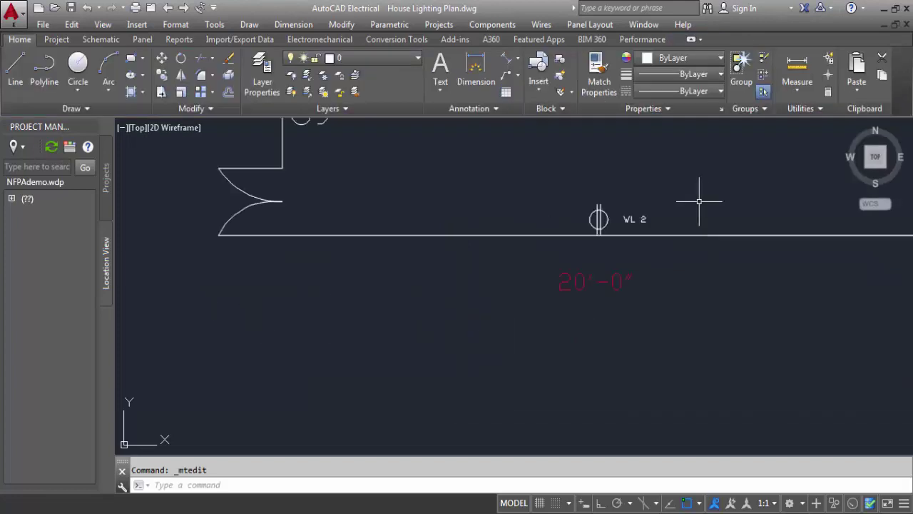
pyautogui.moveTo(699, 198); pyautogui.dragTo(367, 348, button='middle')
pyautogui.scroll(3, 457, 278)
pyautogui.scroll(-3, 451, 263)
# Paste the WL 1 label beside the right wall light and renumber it to WL 3
pyautogui.scroll(2, 499, 255)
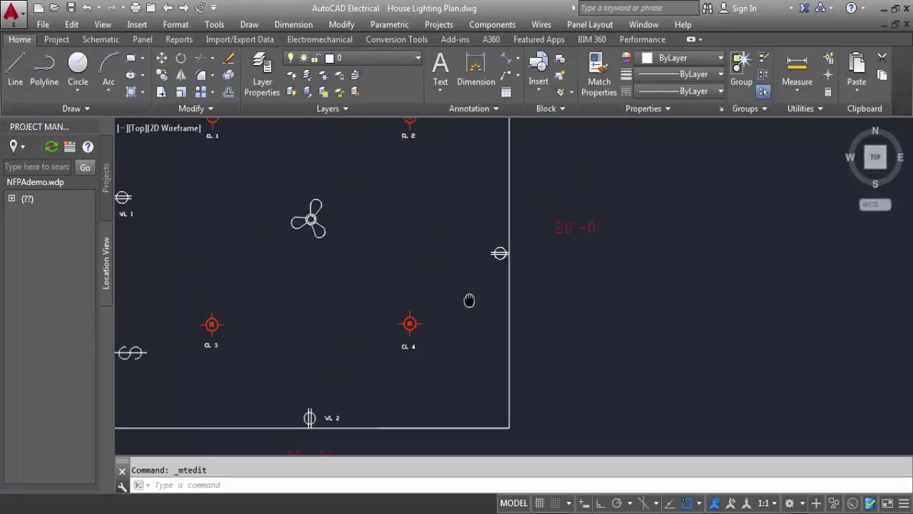
pyautogui.moveTo(471, 302); pyautogui.dragTo(451, 325, button='middle')
pyautogui.hotkey('ctrl', 'v')
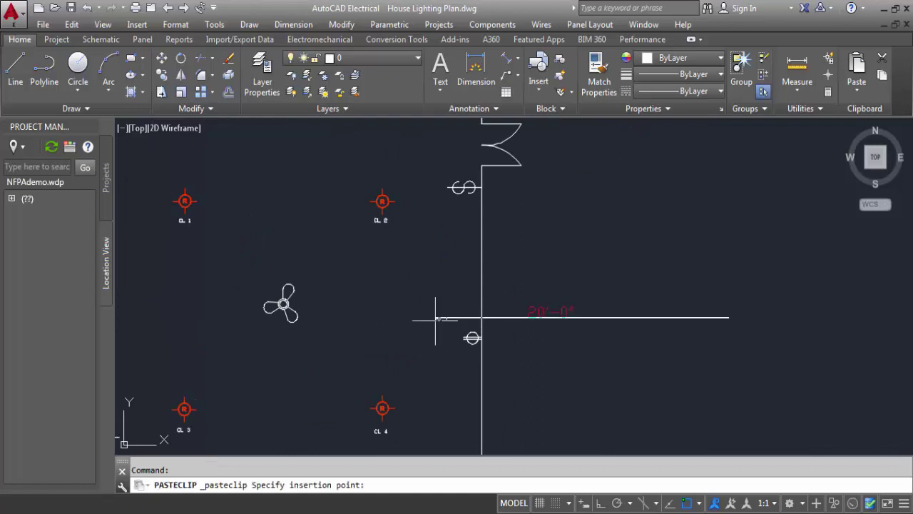
pyautogui.scroll(1, 451, 325)
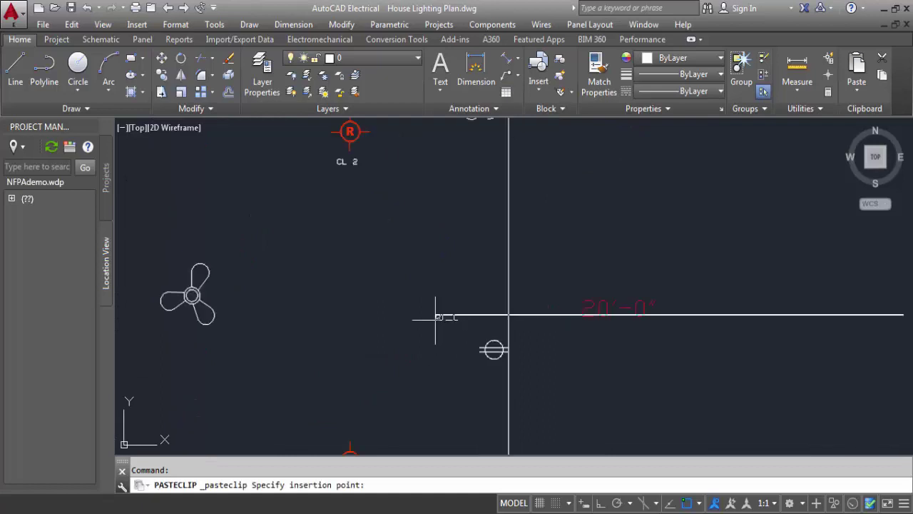
pyautogui.click(474, 319)
pyautogui.scroll(2, 492, 332)
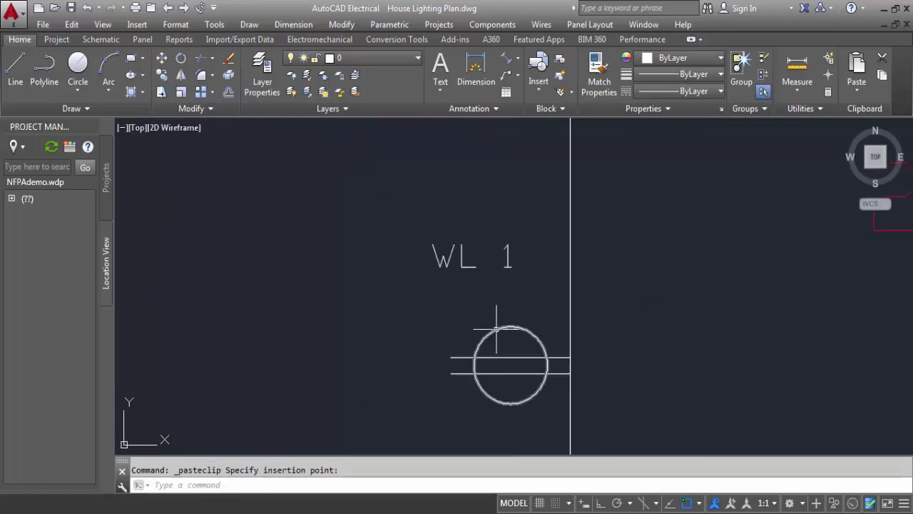
pyautogui.doubleClick(433, 249)
pyautogui.moveTo(692, 277); pyautogui.dragTo(780, 272)
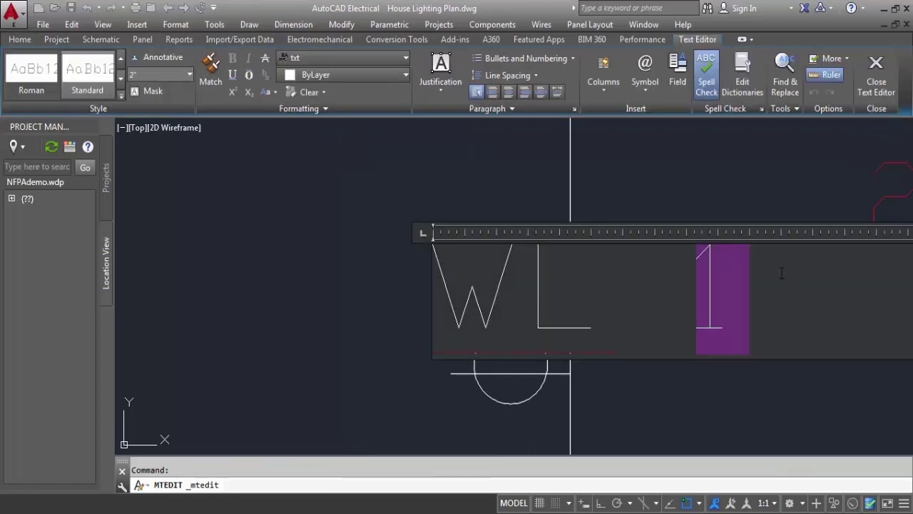
pyautogui.write('3')
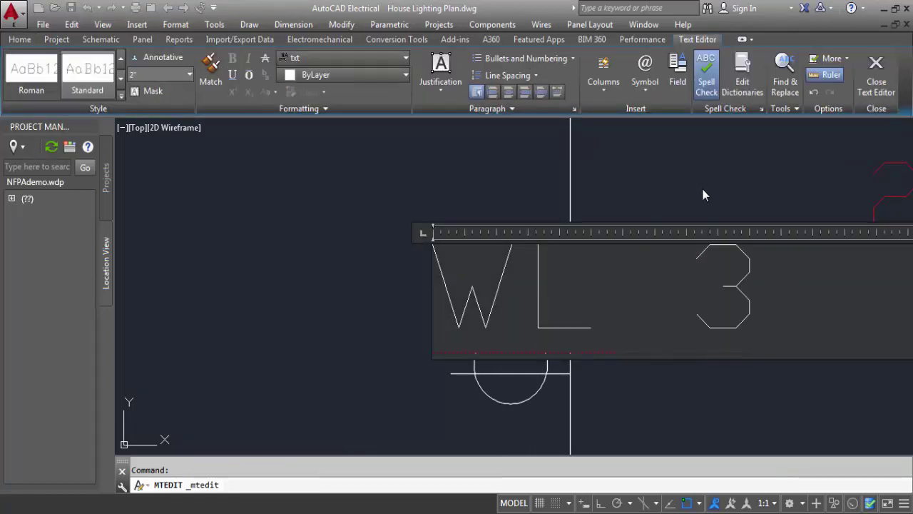
pyautogui.click(703, 195)
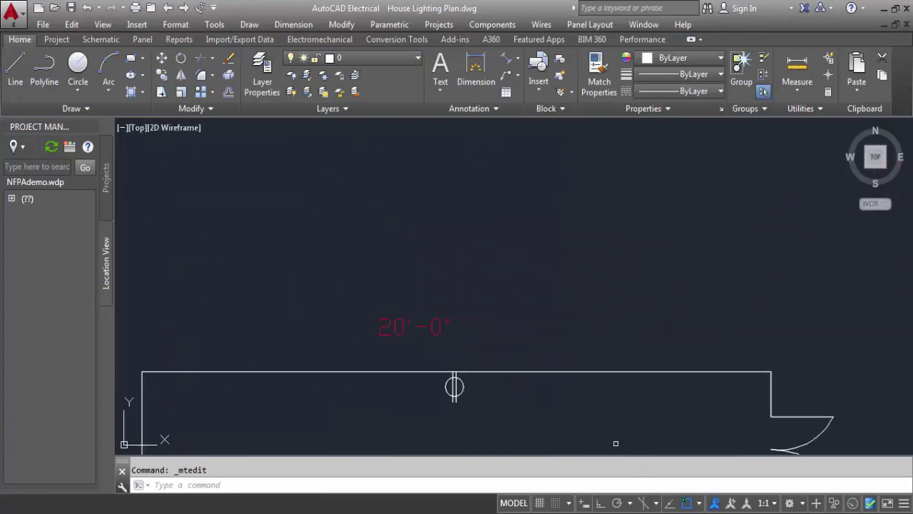
# Paste another WL 1 label beside the top wall light and change it to WL 4
pyautogui.moveTo(616, 443); pyautogui.dragTo(818, 325, button='middle')
pyautogui.hotkey('ctrl', 'v')
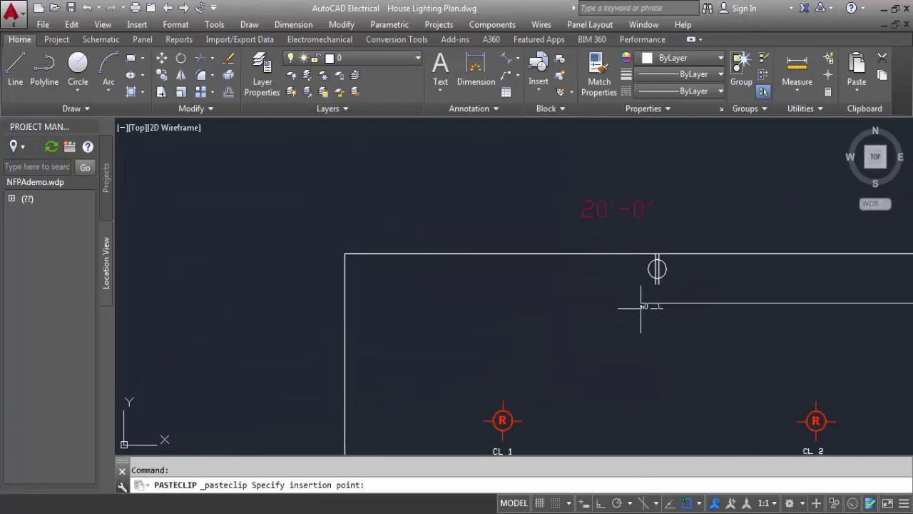
pyautogui.click(697, 266)
pyautogui.scroll(5, 699, 271)
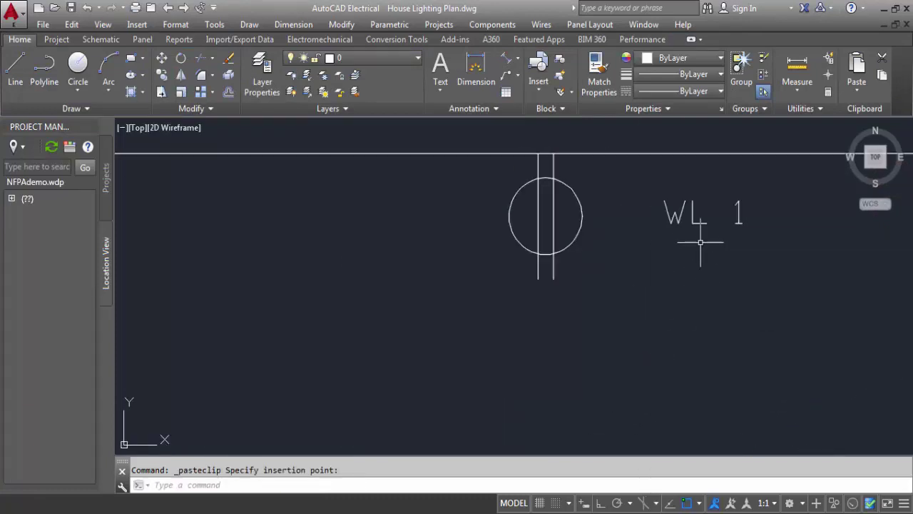
pyautogui.click(681, 207)
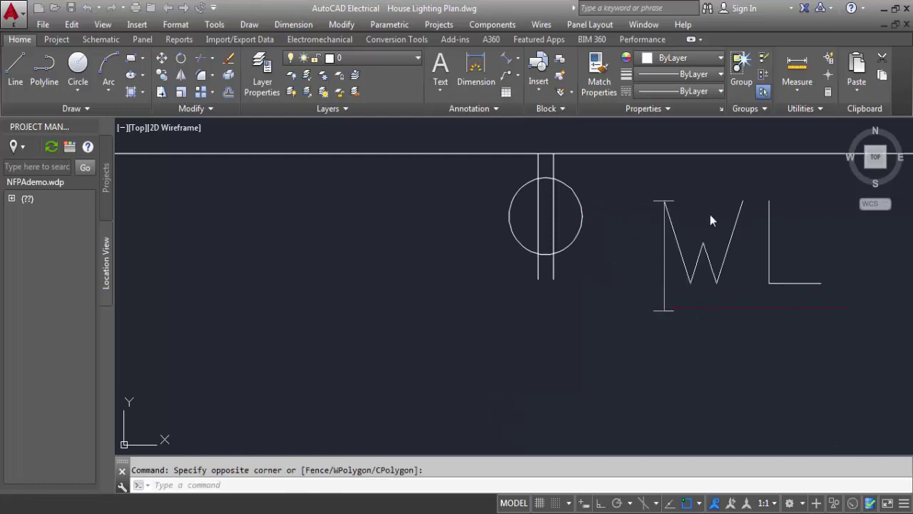
pyautogui.doubleClick(709, 220)
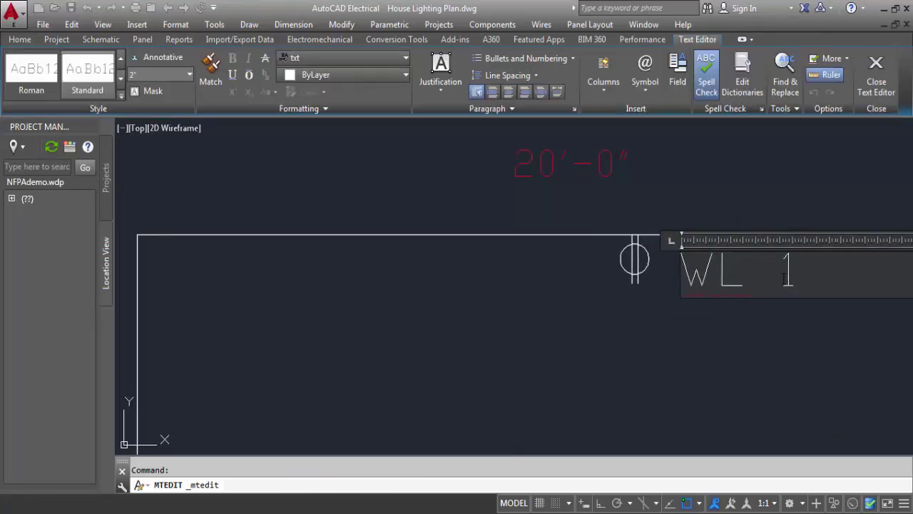
pyautogui.moveTo(784, 271); pyautogui.dragTo(851, 268)
pyautogui.write('4')
pyautogui.click(659, 354)
pyautogui.scroll(-3, 659, 354)
pyautogui.scroll(2, 658, 354)
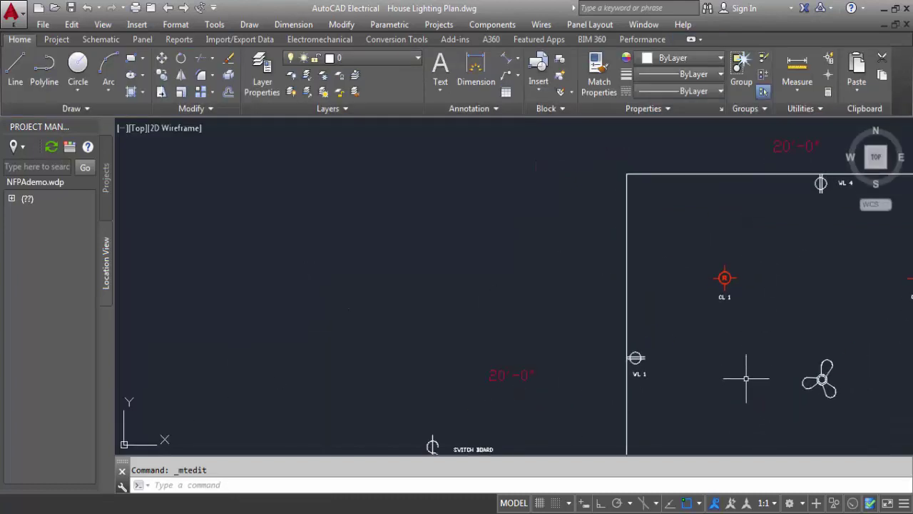
# Paste a WL 1 label beside the ceiling fan and replace W with C so it reads CL 1
pyautogui.moveTo(748, 377); pyautogui.dragTo(539, 298, button='middle')
pyautogui.scroll(2, 666, 347)
pyautogui.moveTo(647, 347); pyautogui.dragTo(483, 365, button='middle')
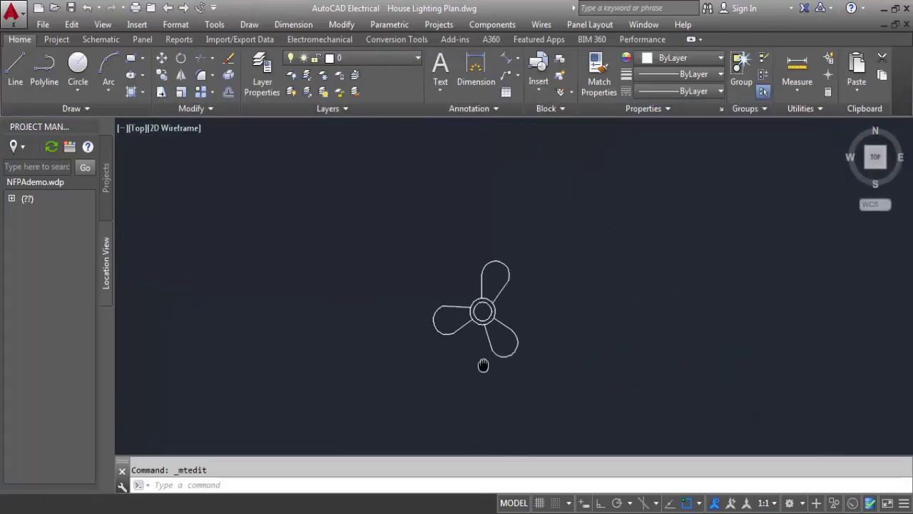
pyautogui.hotkey('ctrl', 'v')
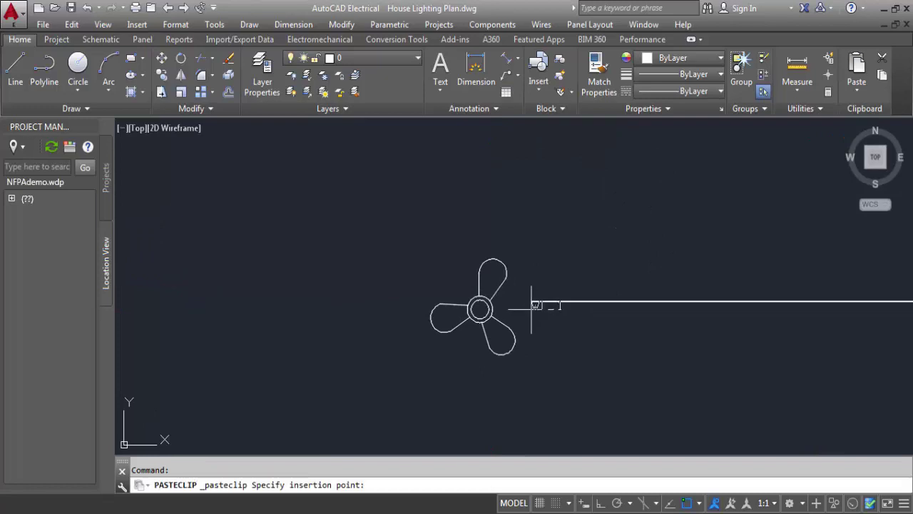
pyautogui.scroll(5, 549, 325)
pyautogui.click(518, 259)
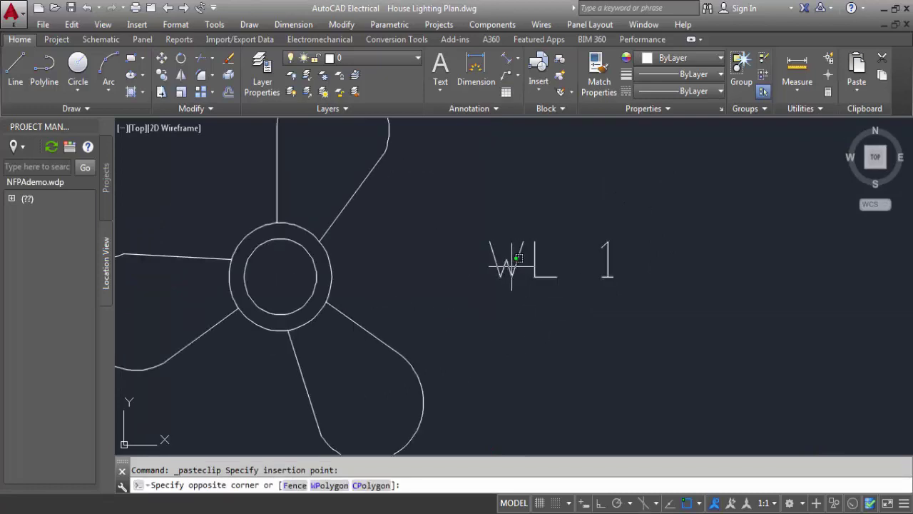
pyautogui.doubleClick(513, 262)
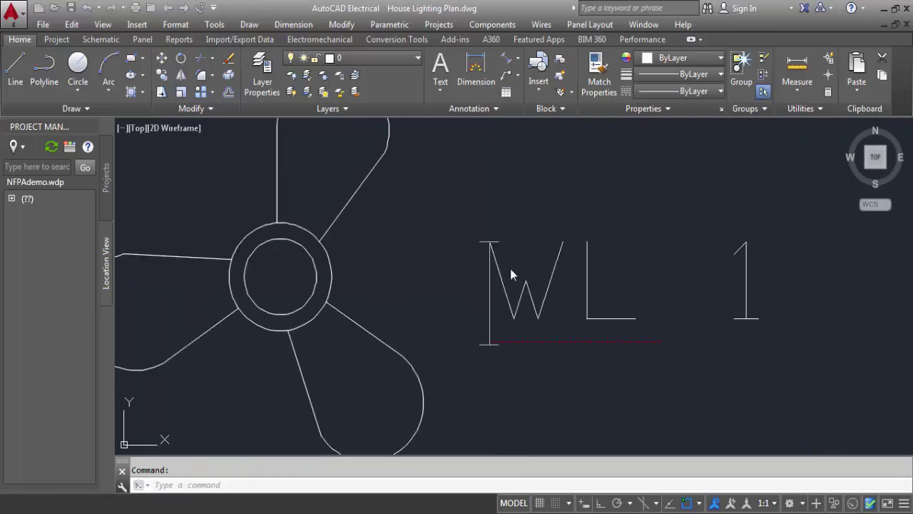
pyautogui.moveTo(560, 275); pyautogui.dragTo(456, 271)
pyautogui.write('C')
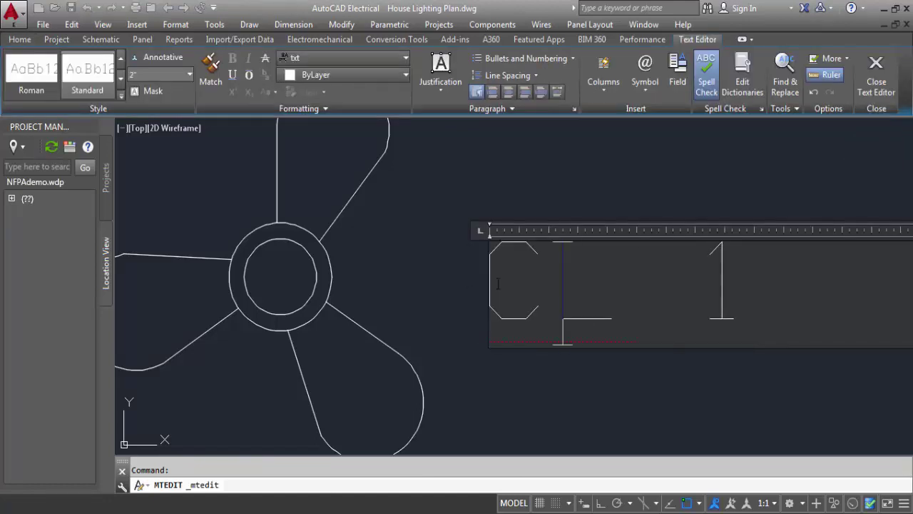
pyautogui.click(569, 354)
pyautogui.moveTo(582, 374); pyautogui.dragTo(603, 211, button='middle')
# Paste a WL 1 label beside the switch board by the door and retype it as SB 1
pyautogui.scroll(-3, 585, 258)
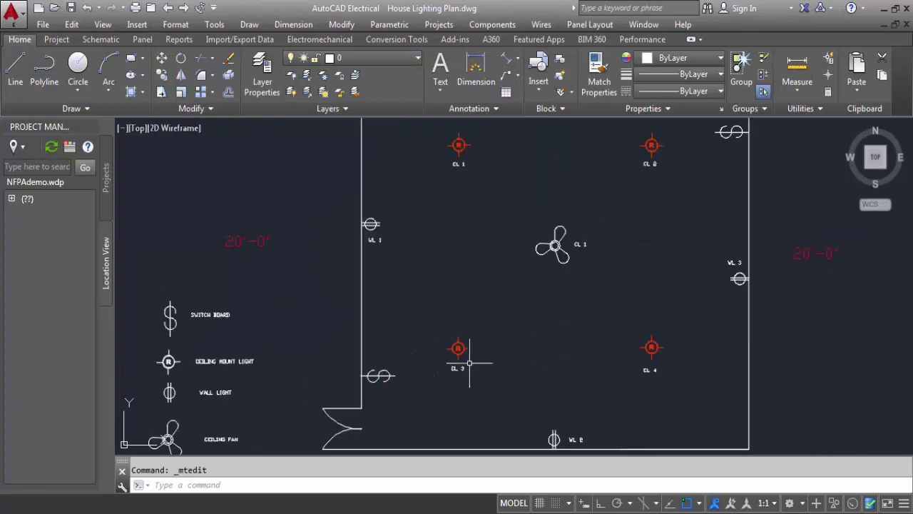
pyautogui.scroll(3, 391, 385)
pyautogui.moveTo(390, 385); pyautogui.dragTo(554, 336, button='middle')
pyautogui.scroll(2, 622, 310)
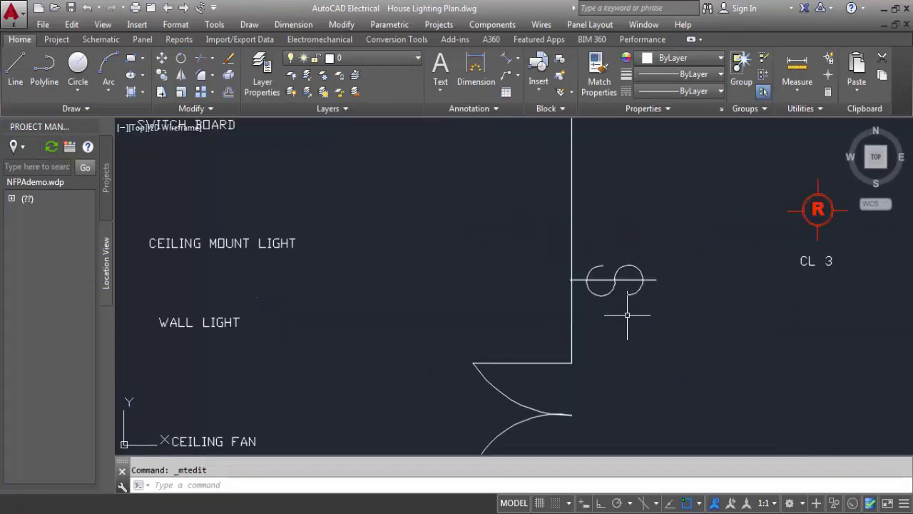
pyautogui.scroll(2, 622, 316)
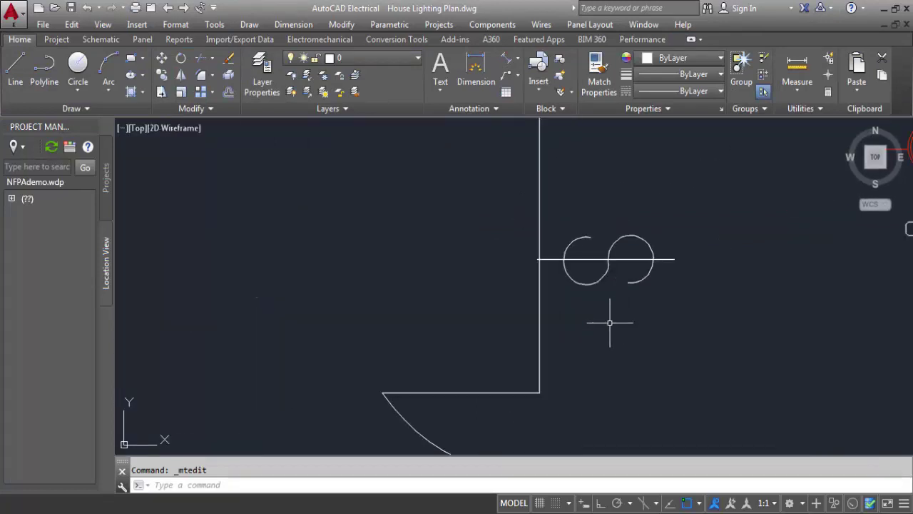
pyautogui.hotkey('ctrl', 'v')
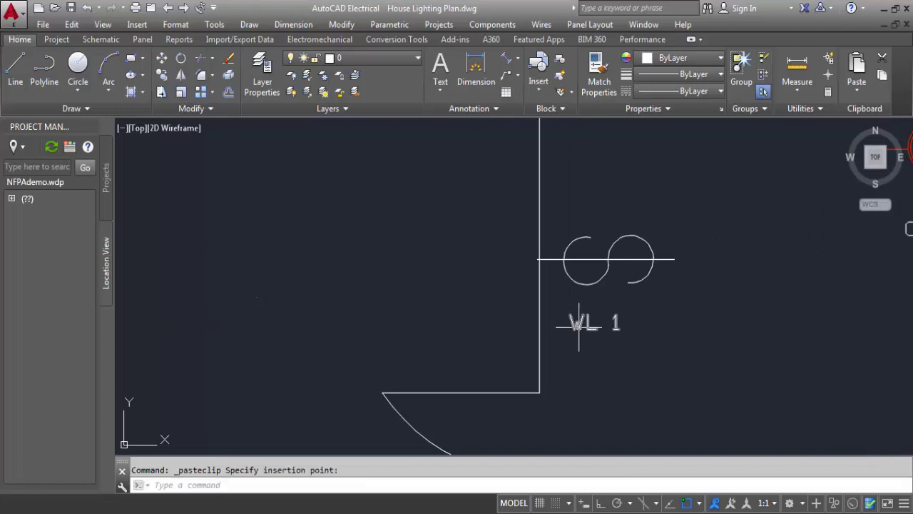
pyautogui.click(579, 324)
pyautogui.click(569, 314)
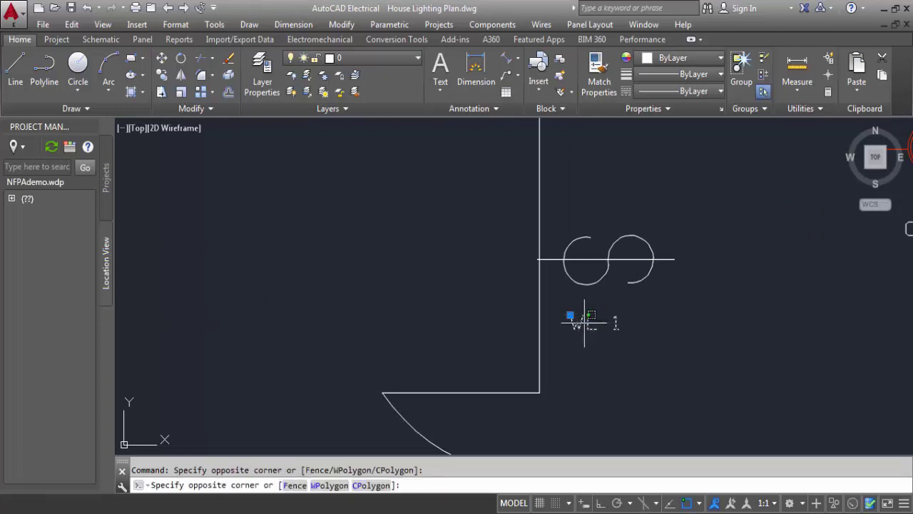
pyautogui.scroll(5, 583, 322)
pyautogui.click(607, 346)
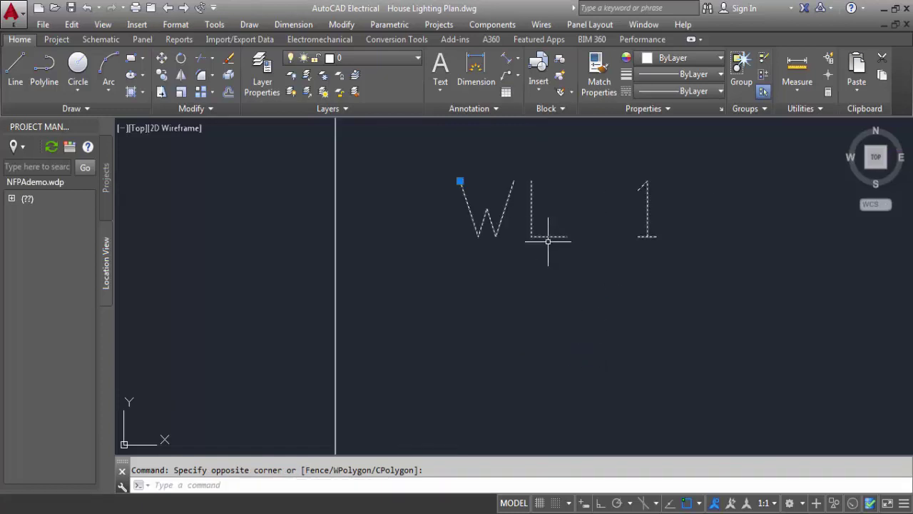
pyautogui.doubleClick(496, 227)
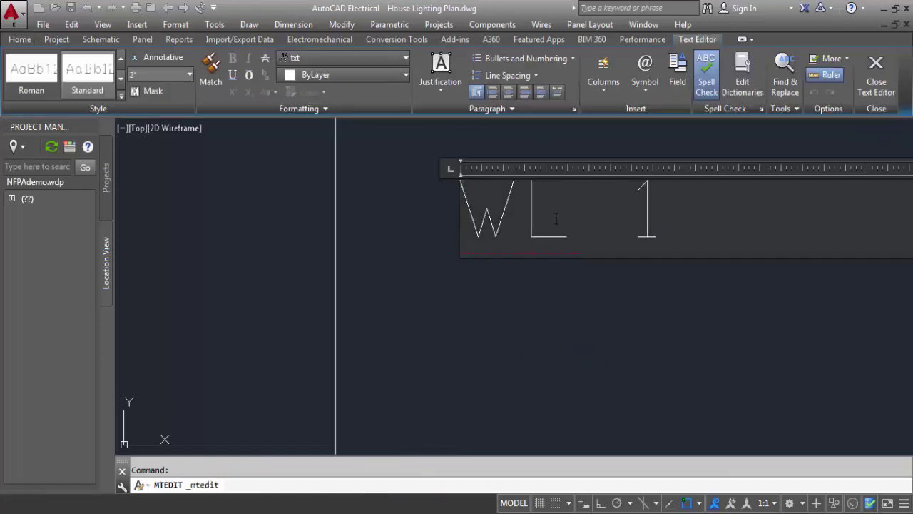
pyautogui.moveTo(593, 223); pyautogui.dragTo(414, 220)
pyautogui.write('S')
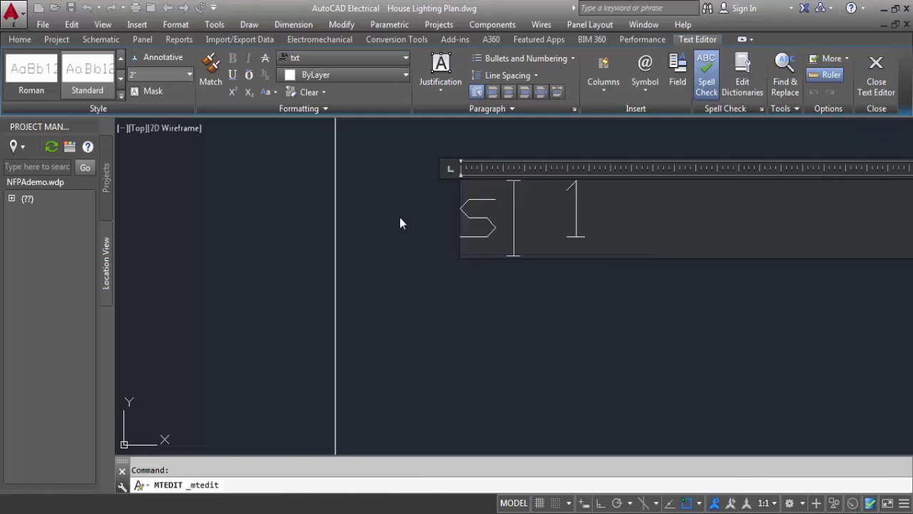
pyautogui.write('b')
pyautogui.press('BackSpace')
pyautogui.press('BackSpace')
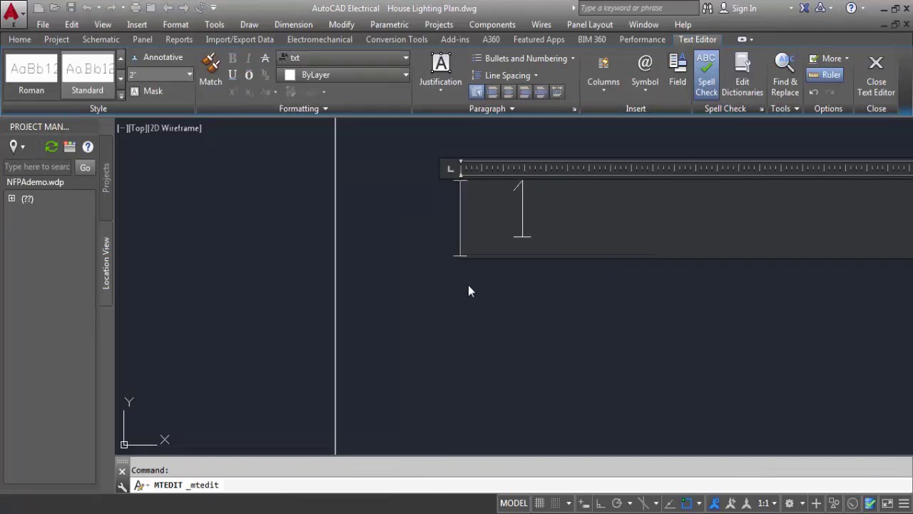
pyautogui.write('SB')
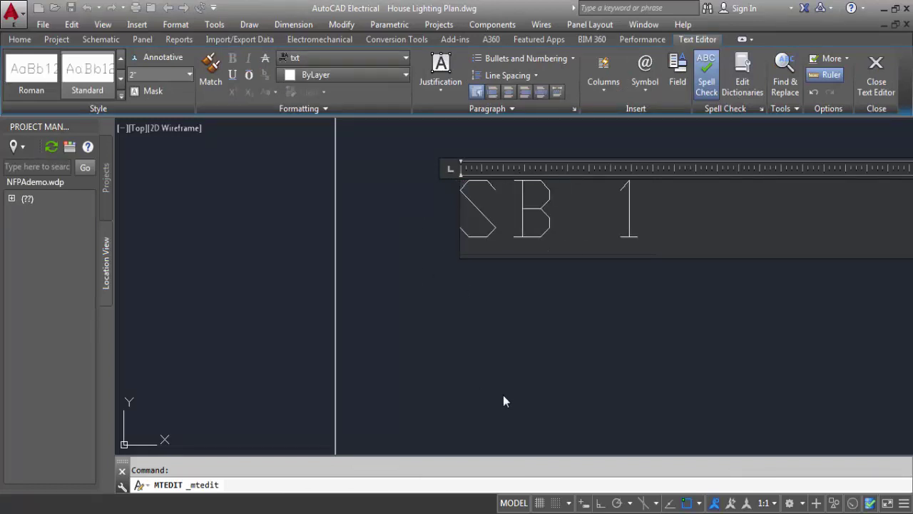
pyautogui.click(503, 394)
# Paste another label by the upper-right door's switch board and change it to SB 2
pyautogui.scroll(-5, 554, 302)
pyautogui.moveTo(612, 295); pyautogui.dragTo(280, 274, button='middle')
pyautogui.scroll(-5, 468, 229)
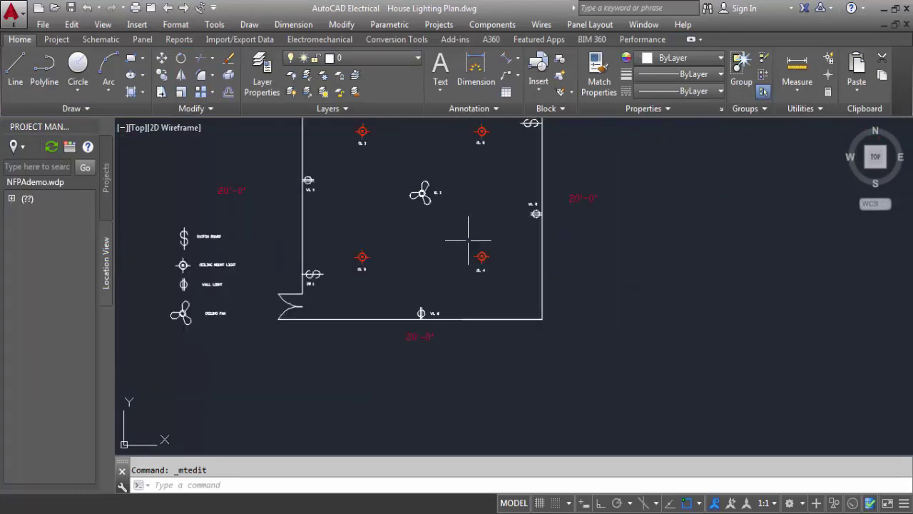
pyautogui.moveTo(469, 229); pyautogui.dragTo(421, 363, button='middle')
pyautogui.scroll(5, 468, 346)
pyautogui.scroll(-5, 457, 243)
pyautogui.moveTo(458, 243); pyautogui.dragTo(461, 314, button='middle')
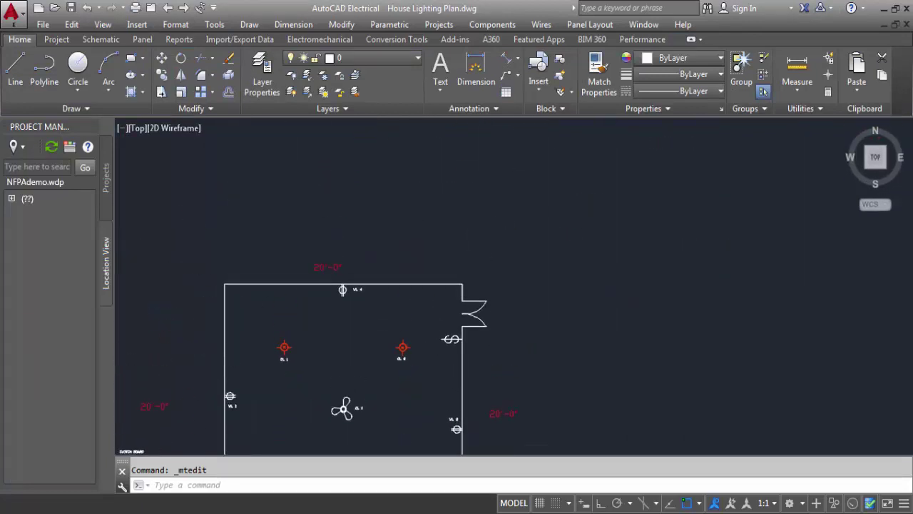
pyautogui.scroll(3, 440, 325)
pyautogui.hotkey('ctrl', 'v')
pyautogui.scroll(2, 450, 343)
pyautogui.scroll(3, 456, 342)
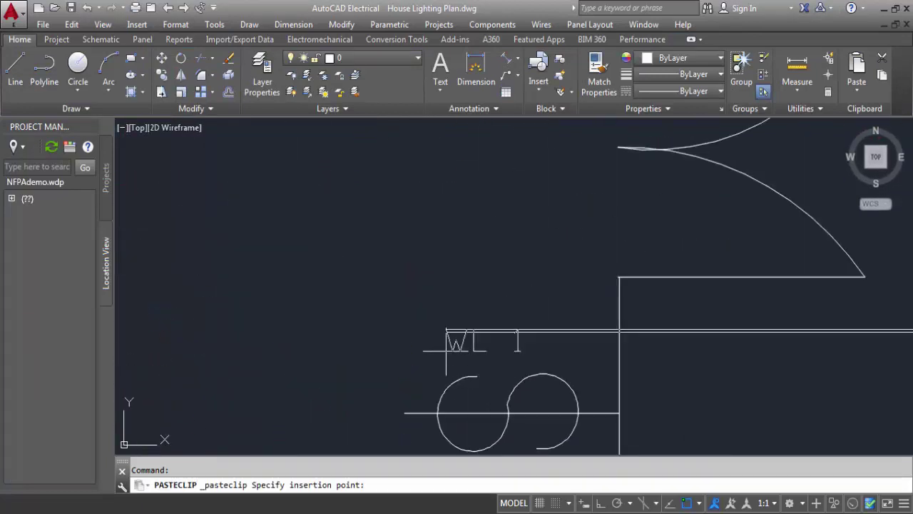
pyautogui.click(481, 345)
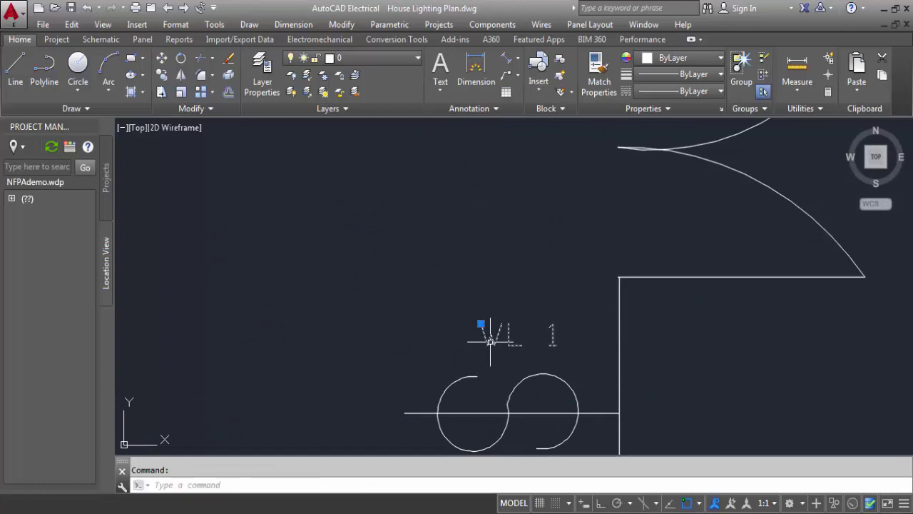
pyautogui.scroll(3, 485, 346)
pyautogui.doubleClick(580, 344)
pyautogui.moveTo(735, 357); pyautogui.dragTo(496, 356)
pyautogui.write('S')
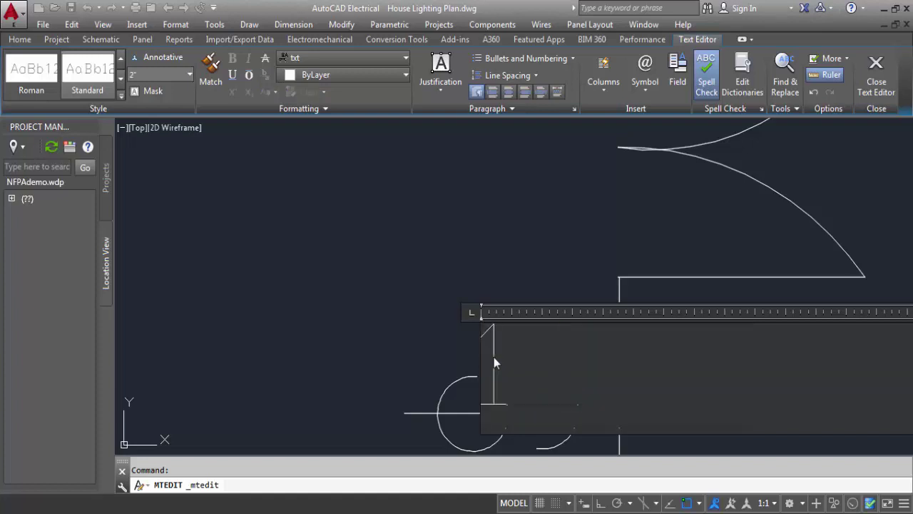
pyautogui.write('B')
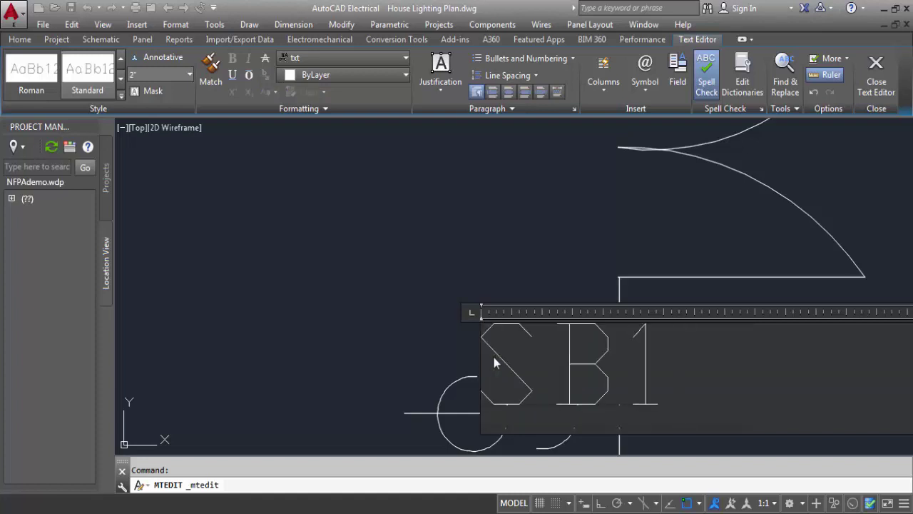
pyautogui.press('BackSpace')
pyautogui.write('2')
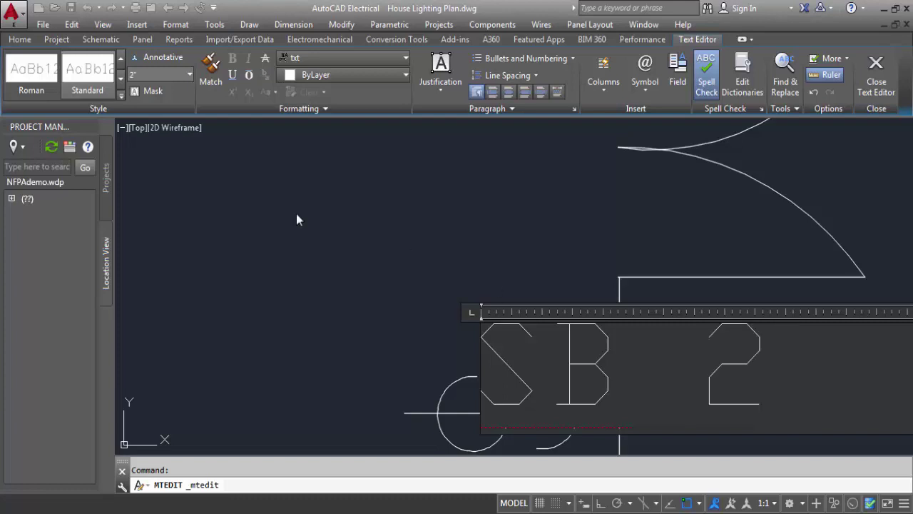
pyautogui.click(294, 222)
pyautogui.scroll(-3, 296, 224)
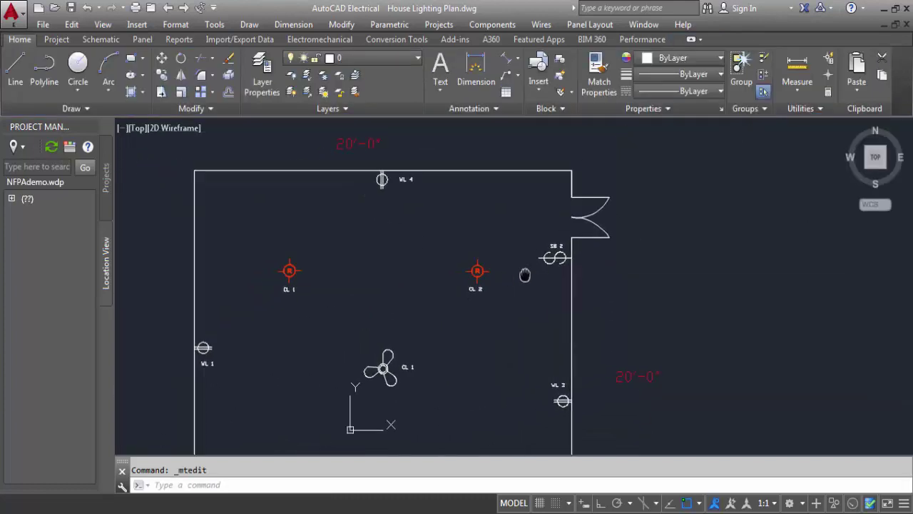
pyautogui.moveTo(469, 275)
pyautogui.mouseDown(button='middle')
pyautogui.moveTo(550, 347)
pyautogui.moveTo(583, 271)
pyautogui.mouseUp(button='middle')
pyautogui.scroll(2, 523, 310)
pyautogui.scroll(-2, 524, 310)
pyautogui.scroll(-2, 524, 309)
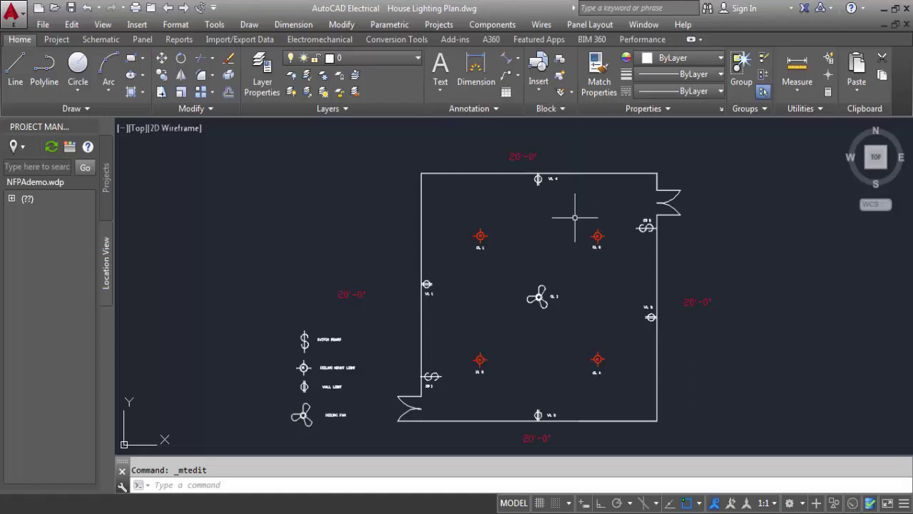
pyautogui.scroll(2, 531, 250)
pyautogui.scroll(2, 524, 257)
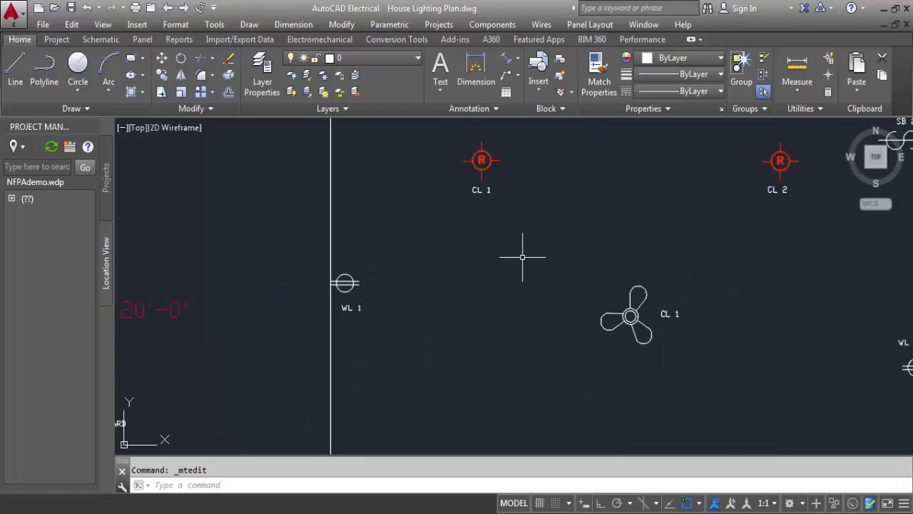
pyautogui.scroll(-2, 521, 259)
pyautogui.moveTo(519, 260); pyautogui.dragTo(530, 209, button='middle')
pyautogui.scroll(-4, 534, 235)
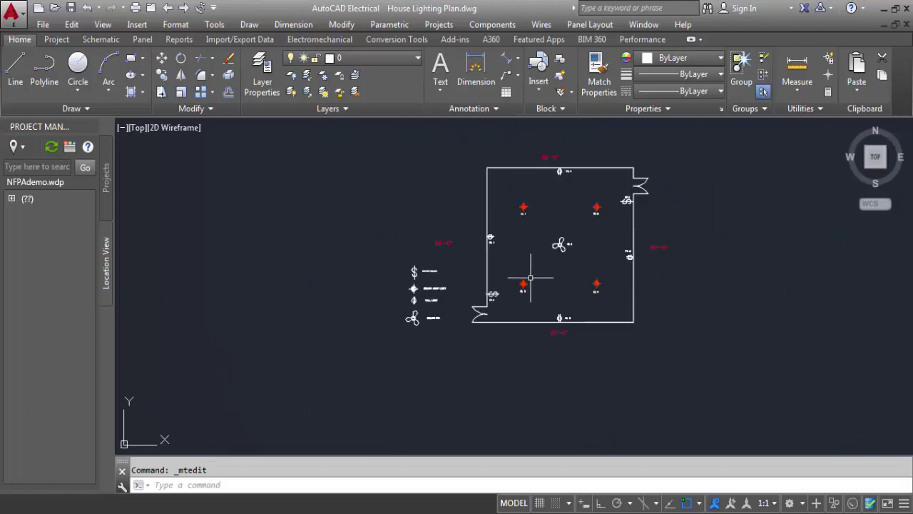
pyautogui.scroll(5, 513, 292)
pyautogui.scroll(1, 499, 325)
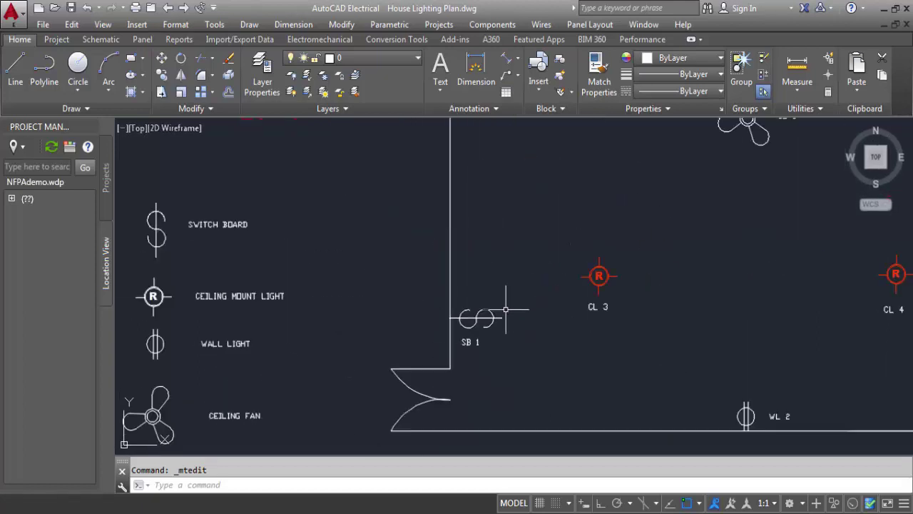
pyautogui.scroll(2, 498, 322)
pyautogui.scroll(-2, 511, 313)
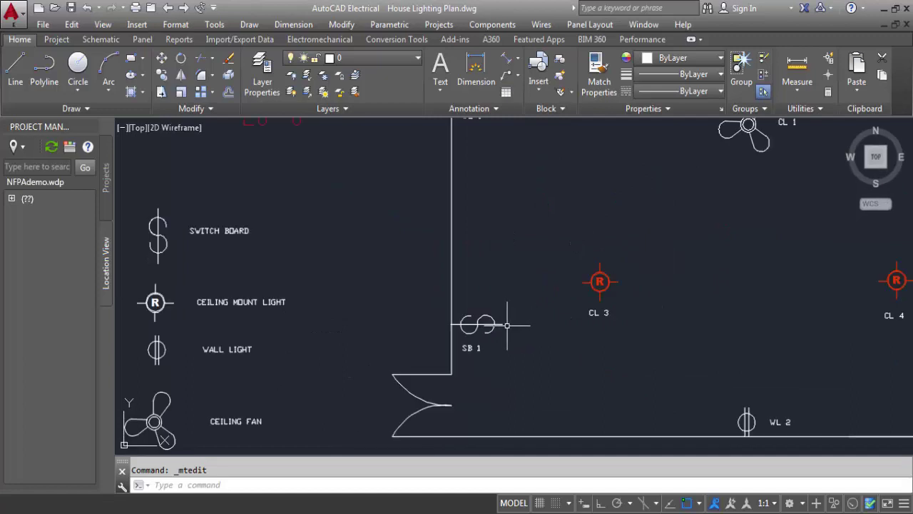
# Enable Endpoint in the object snap modes
pyautogui.click(687, 503)
pyautogui.click(698, 503)
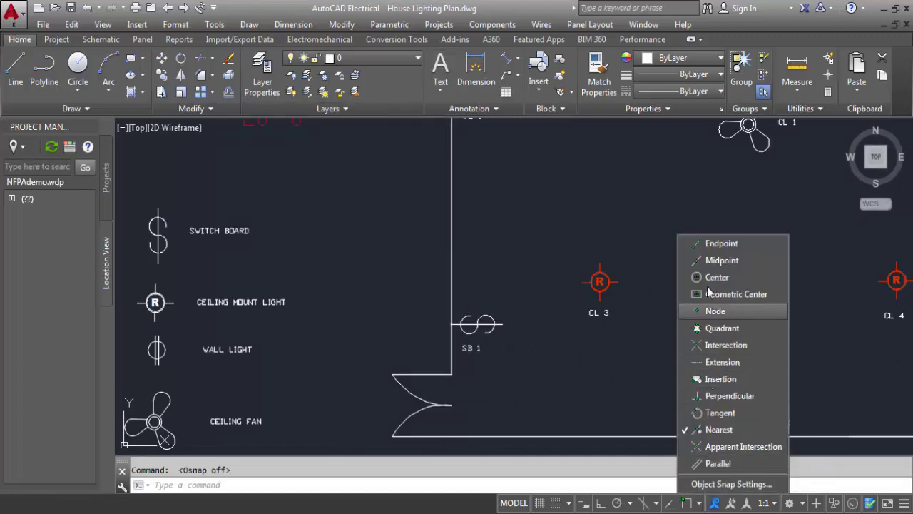
pyautogui.click(717, 244)
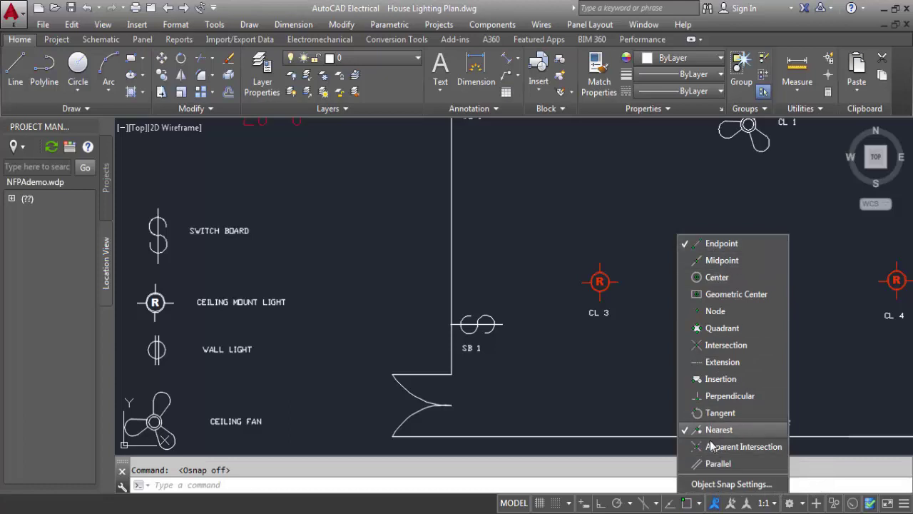
pyautogui.click(543, 366)
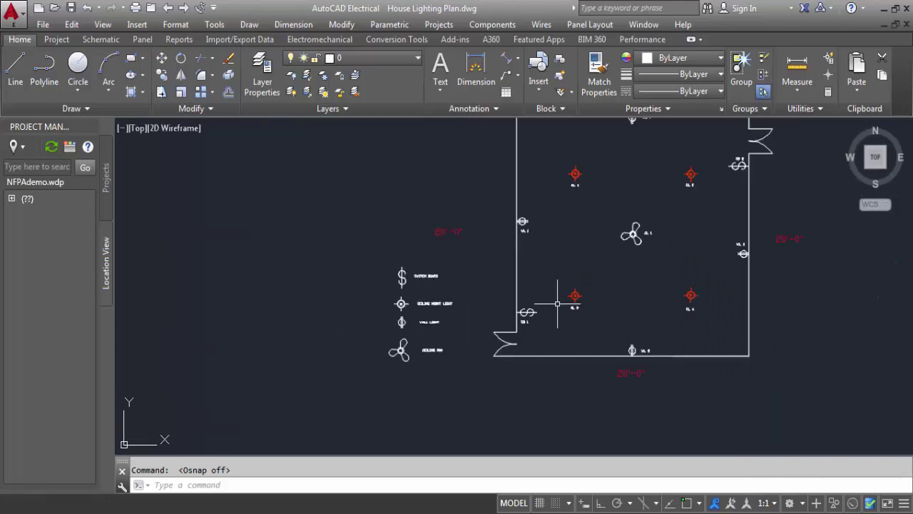
# Make PHANTOM2 the current linetype
pyautogui.scroll(-4, 548, 309)
pyautogui.moveTo(603, 173); pyautogui.dragTo(473, 236, button='middle')
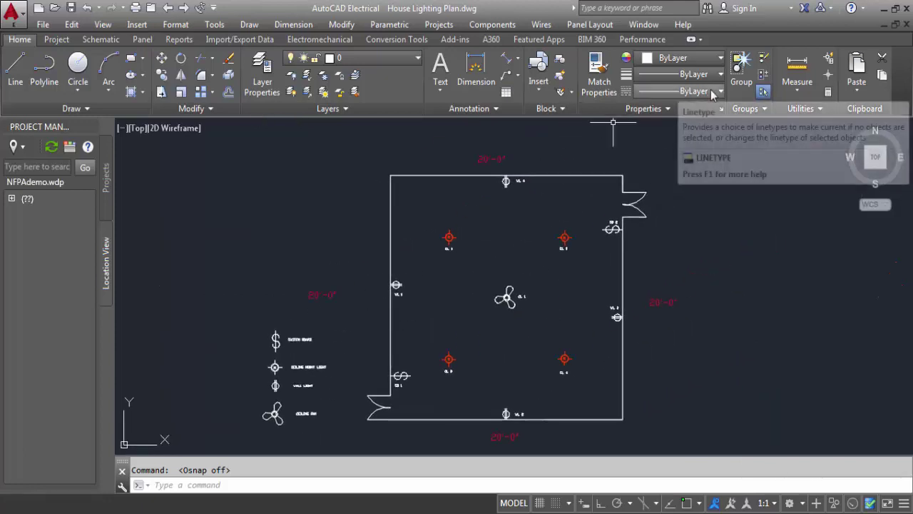
pyautogui.click(713, 92)
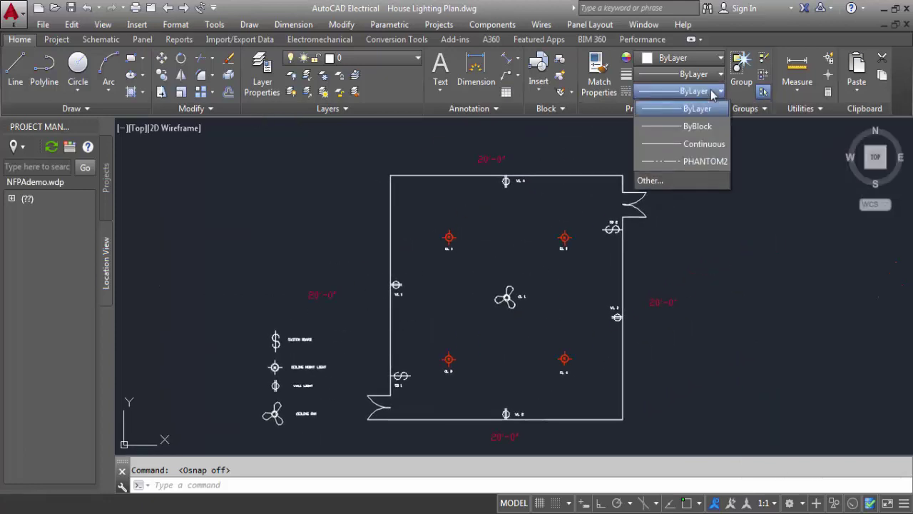
pyautogui.click(681, 161)
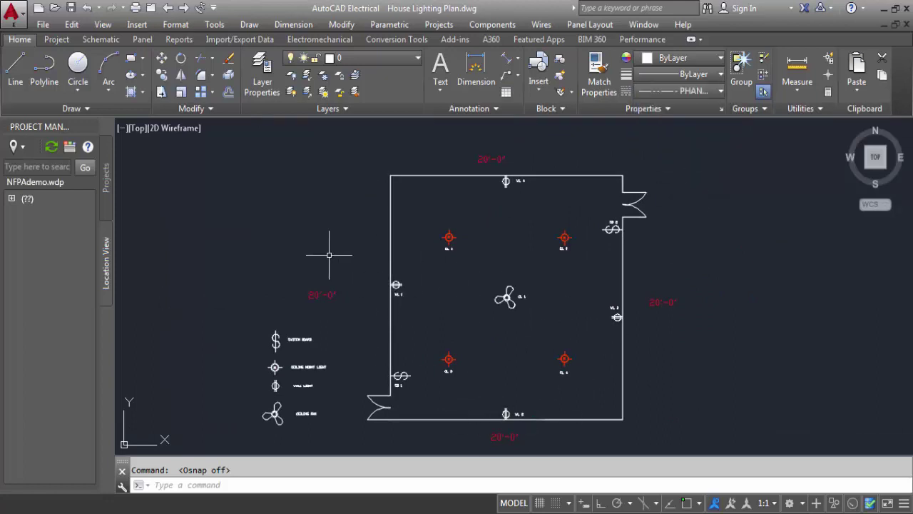
# Draw a multi-segment test line with the LINE command to preview PHANTOM2
pyautogui.write('l')
pyautogui.press('Return')
pyautogui.click(276, 212)
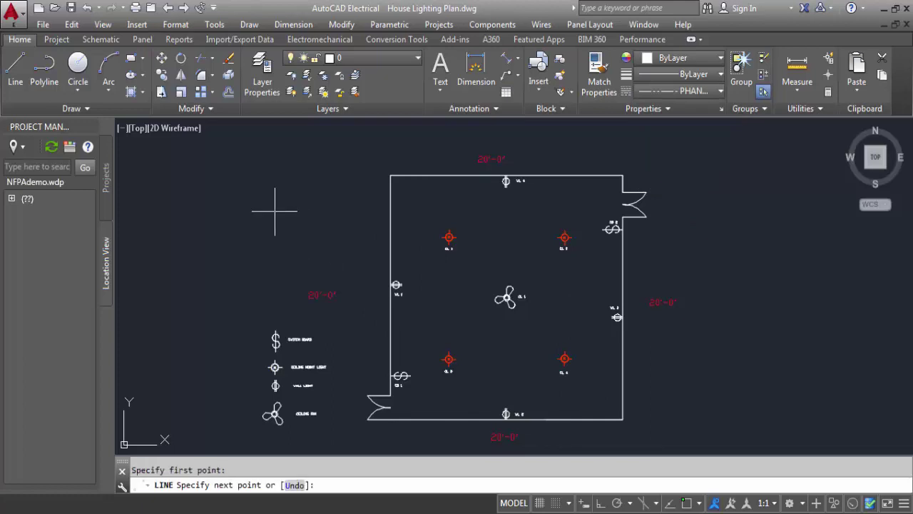
pyautogui.click(304, 166)
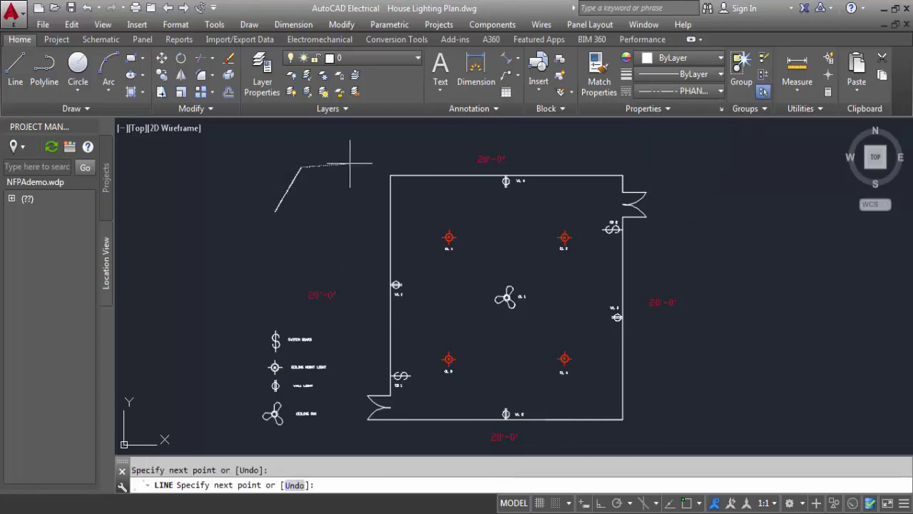
pyautogui.click(347, 202)
pyautogui.click(313, 256)
pyautogui.scroll(5, 305, 250)
pyautogui.scroll(-5, 304, 249)
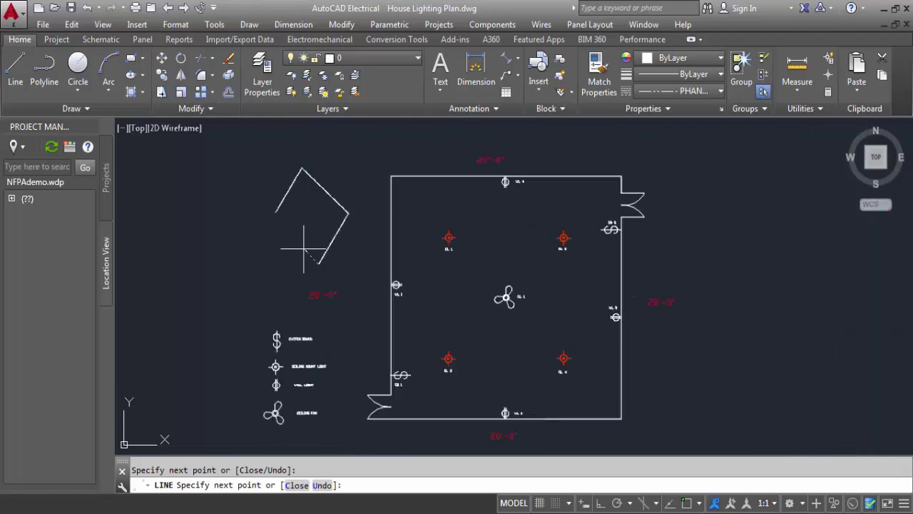
pyautogui.click(360, 263)
pyautogui.press('Escape')
# Select and delete the test line and its leftover piece
pyautogui.click(339, 263)
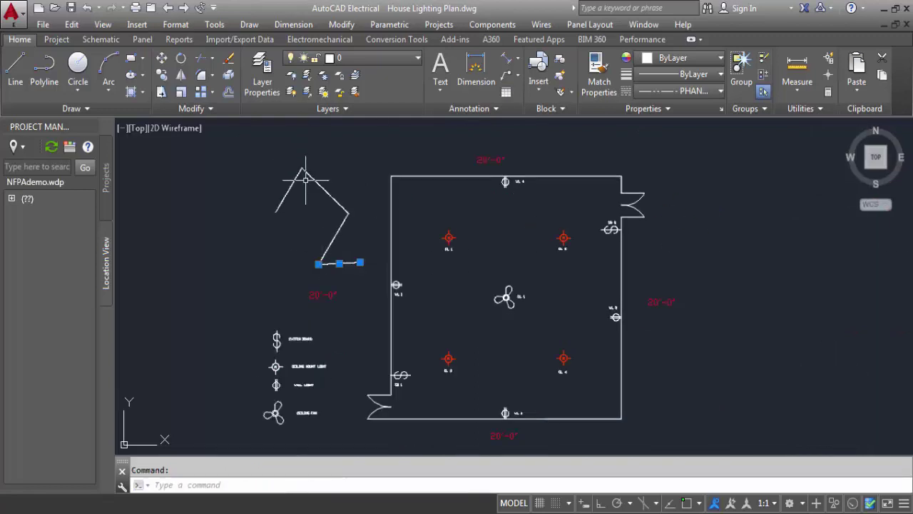
pyautogui.click(276, 152)
pyautogui.click(365, 293)
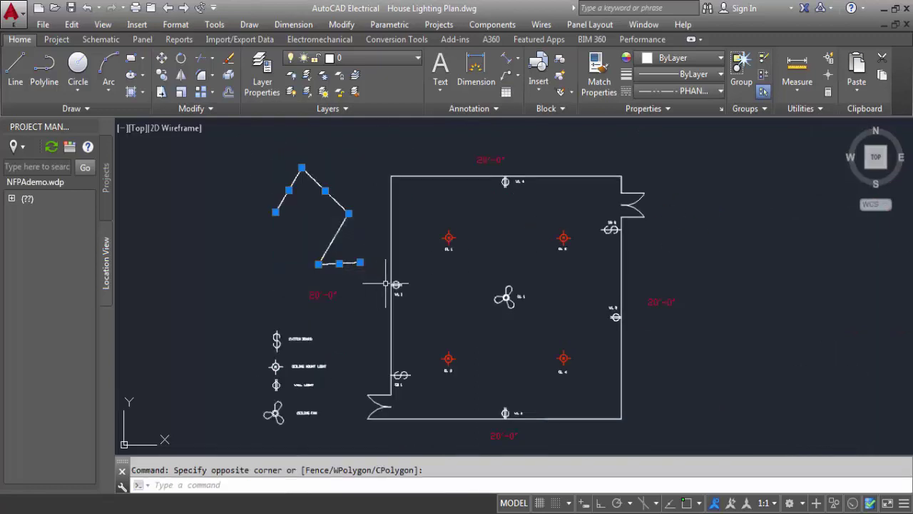
pyautogui.press('Delete')
pyautogui.click(351, 265)
pyautogui.click(295, 204)
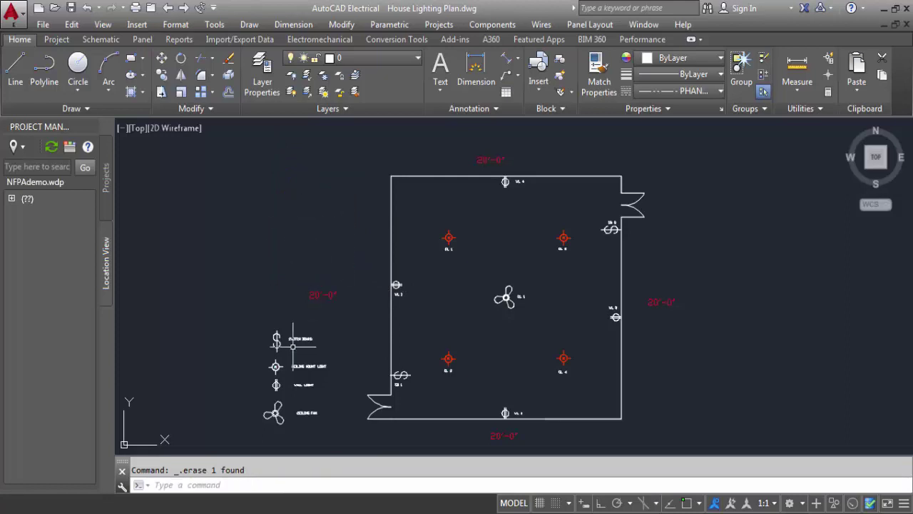
pyautogui.press('Escape')
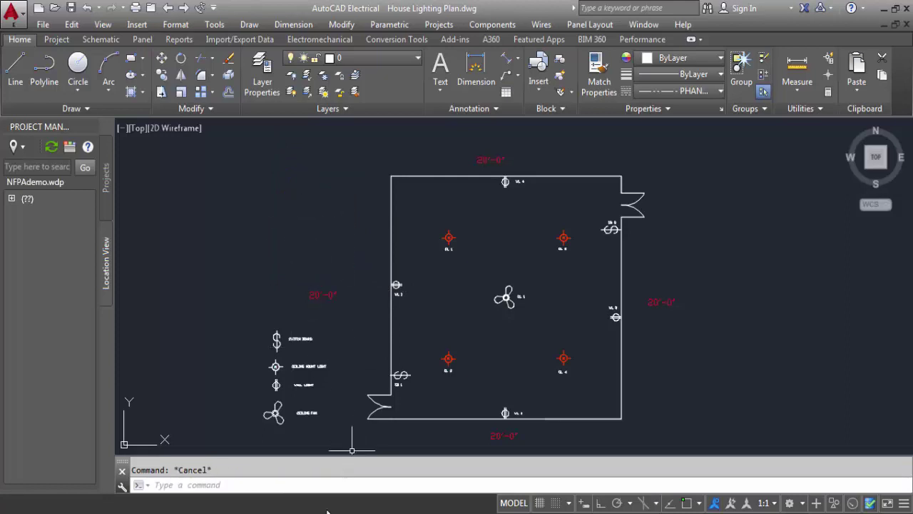
# In the Linetype Manager, load ACAD_ISO02W100 (ISO dash) from acad.lin and close it
pyautogui.click(332, 485)
pyautogui.write('E')
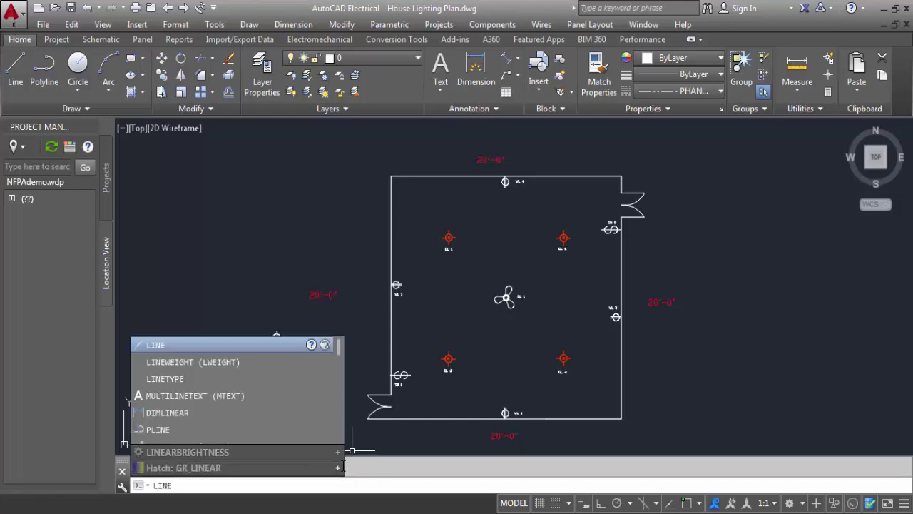
pyautogui.write('TYP')
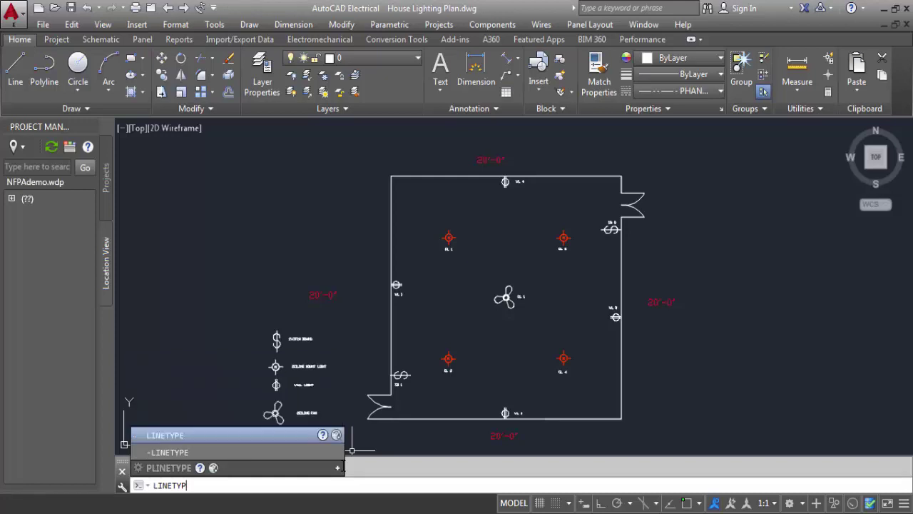
pyautogui.press('Return')
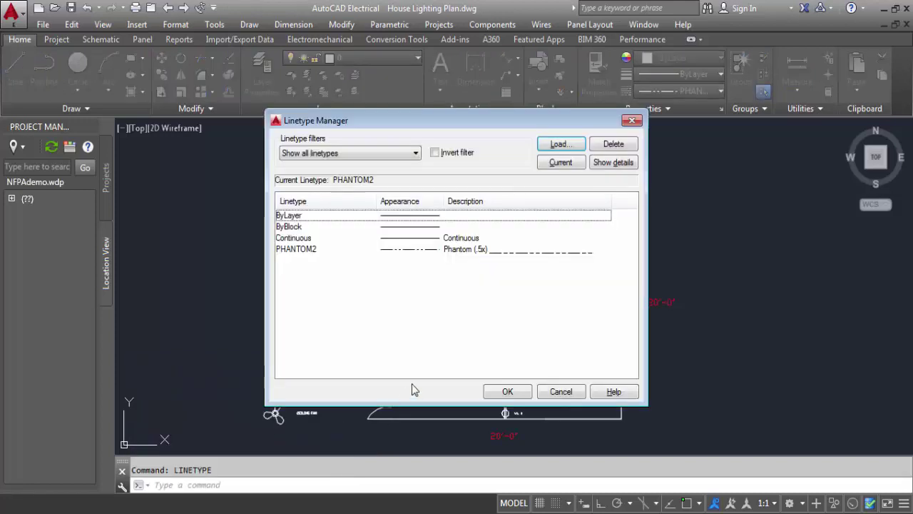
pyautogui.click(404, 251)
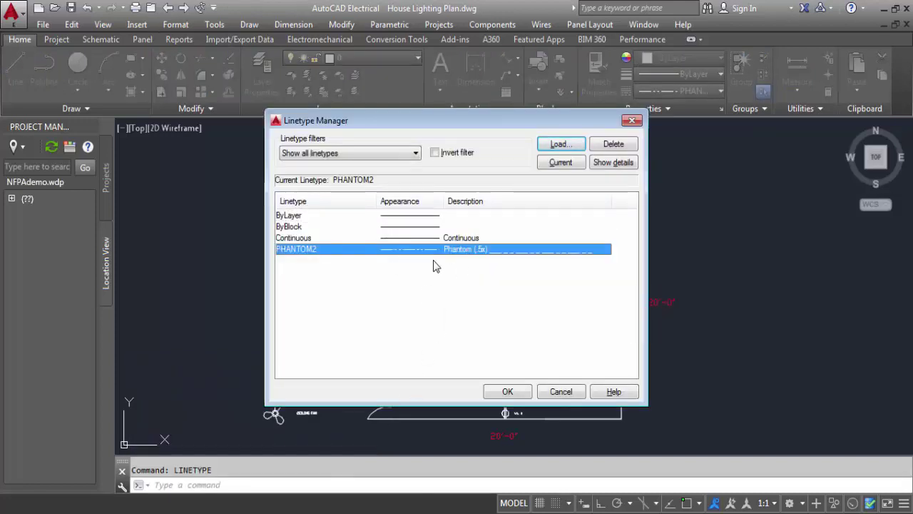
pyautogui.click(562, 146)
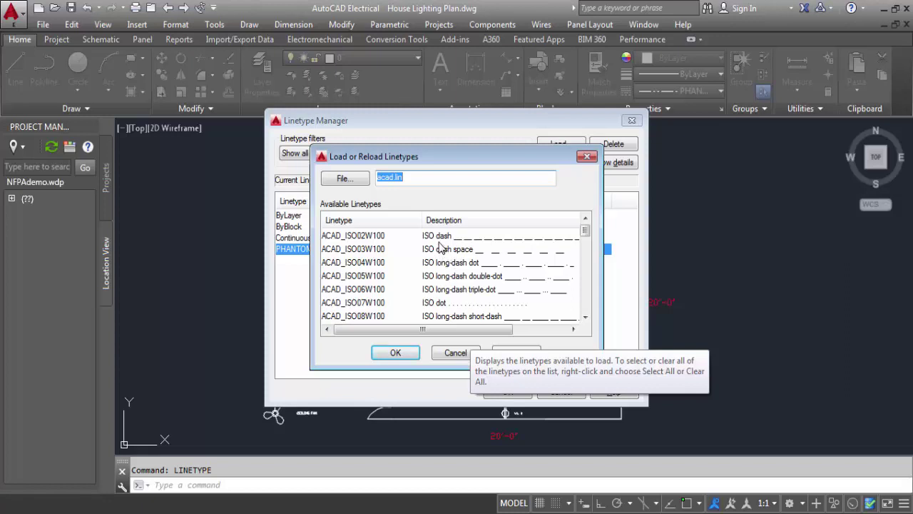
pyautogui.press('Tab')
pyautogui.click(396, 353)
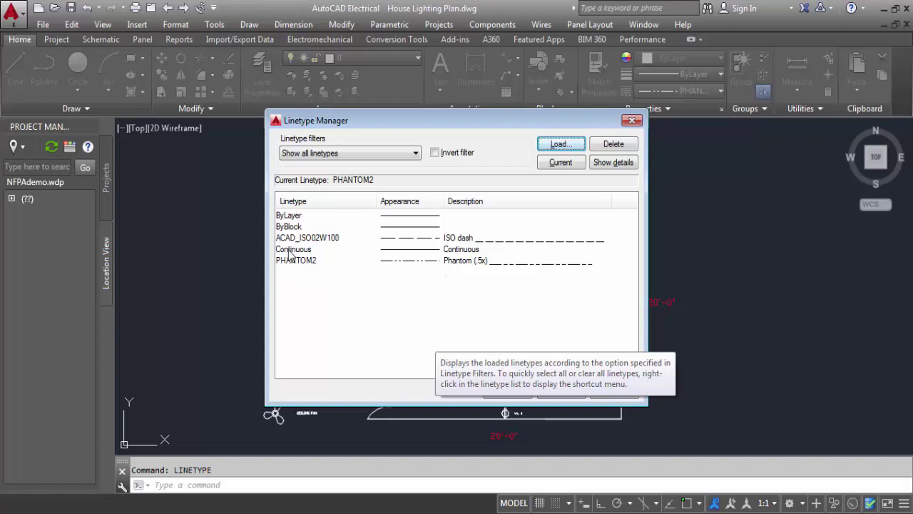
pyautogui.click(365, 242)
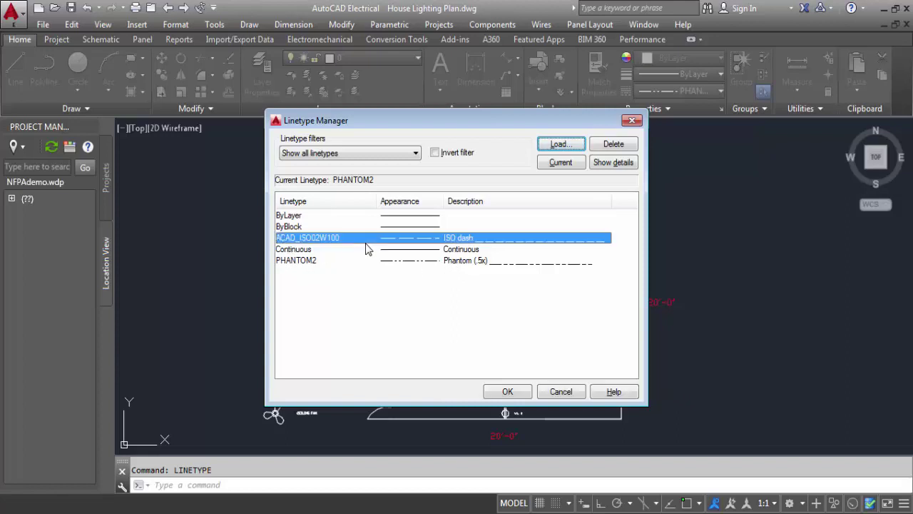
pyautogui.click(441, 239)
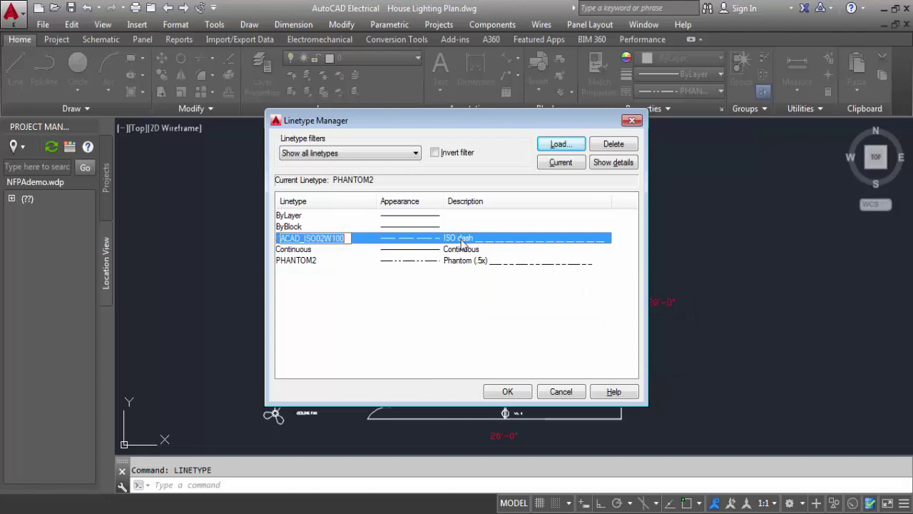
pyautogui.click(505, 391)
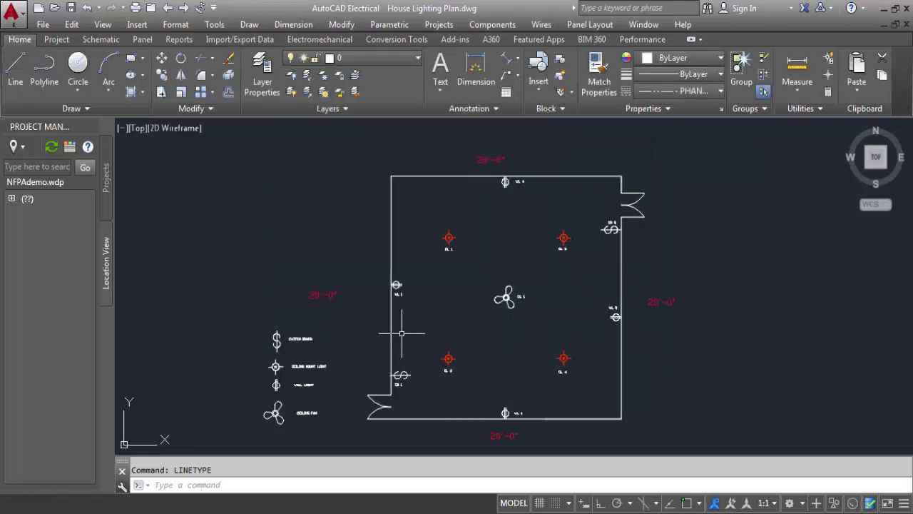
pyautogui.write('L')
pyautogui.press('Return')
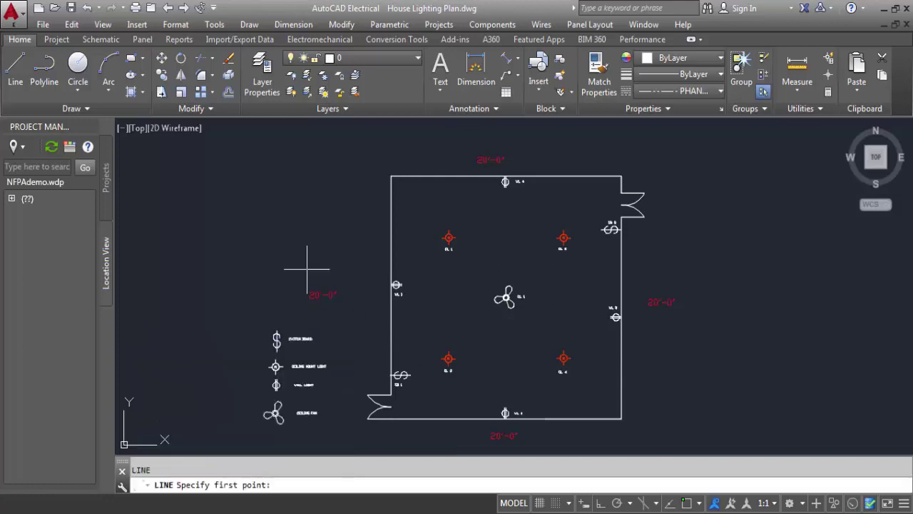
pyautogui.click(257, 220)
pyautogui.press('Escape')
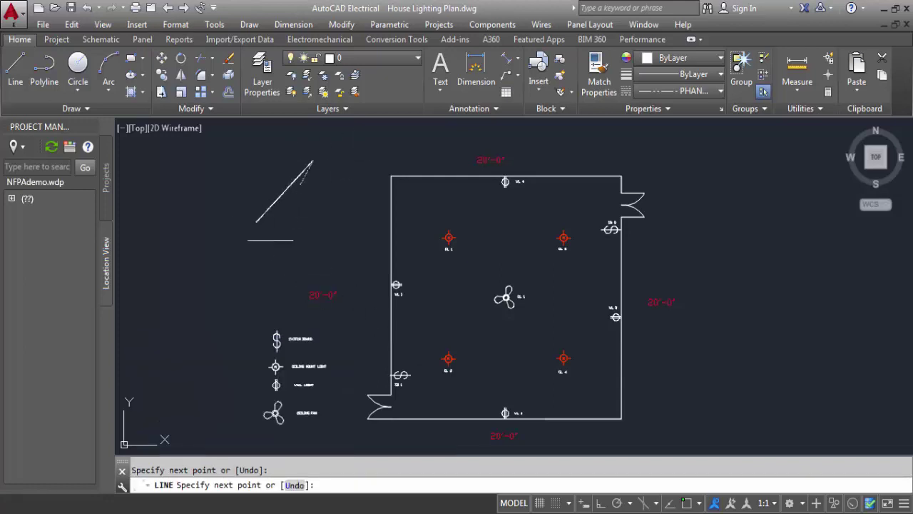
pyautogui.scroll(3, 272, 204)
pyautogui.scroll(3, 281, 188)
pyautogui.scroll(2, 271, 193)
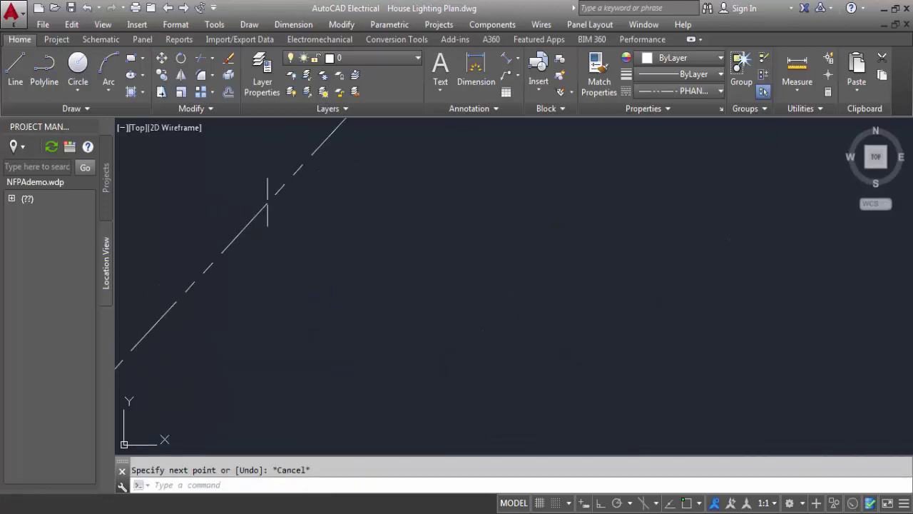
pyautogui.scroll(2, 230, 249)
pyautogui.scroll(-1, 224, 254)
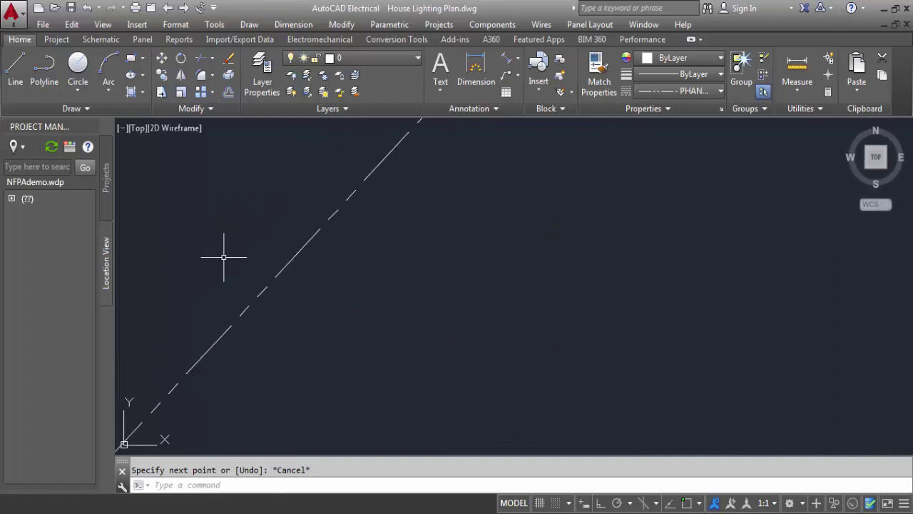
pyautogui.scroll(-2, 279, 281)
pyautogui.scroll(-2, 336, 276)
pyautogui.scroll(-2, 397, 255)
pyautogui.click(430, 286)
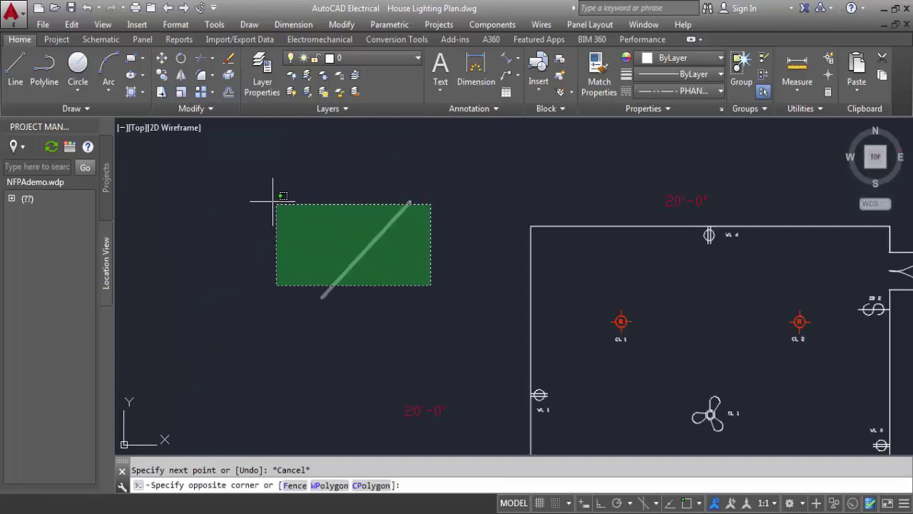
pyautogui.click(273, 200)
pyautogui.press('Delete')
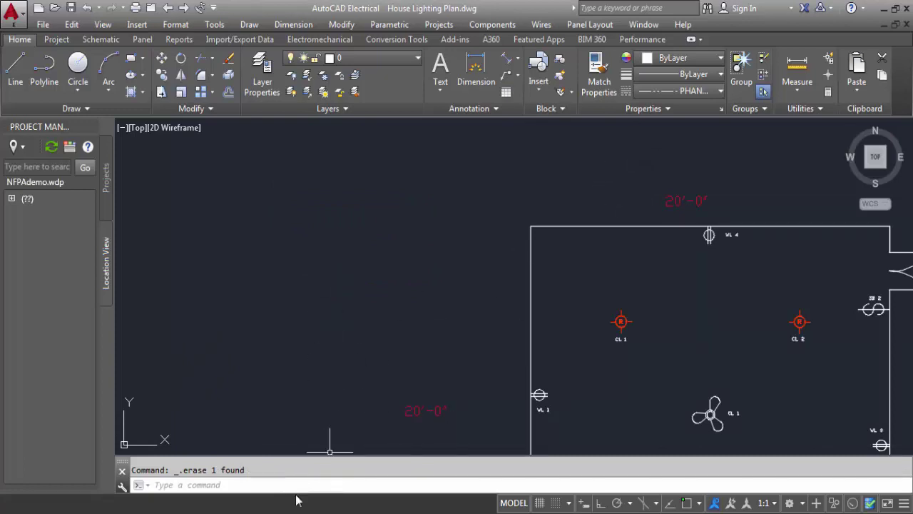
# Load ACAD_ISO03W100 (ISO dash space) from acad.lin through the LINETYPE manager
pyautogui.write('LIN')
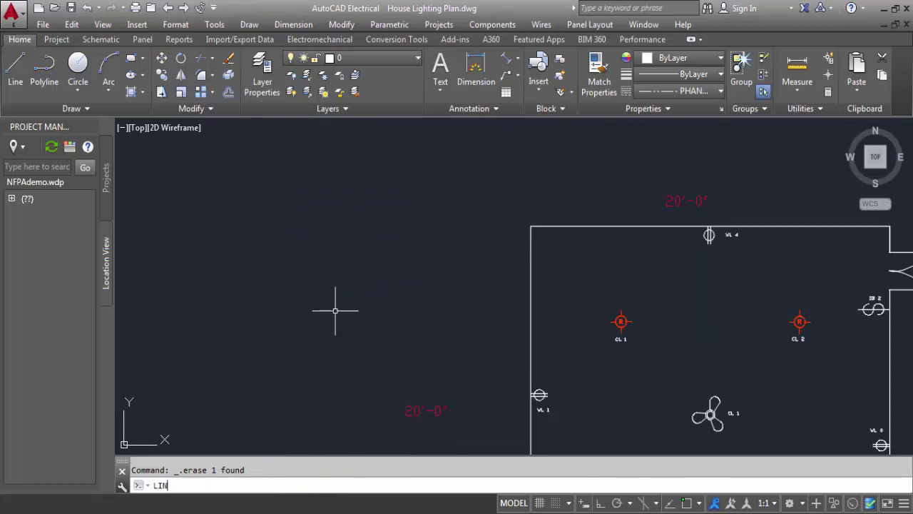
pyautogui.write('ETY')
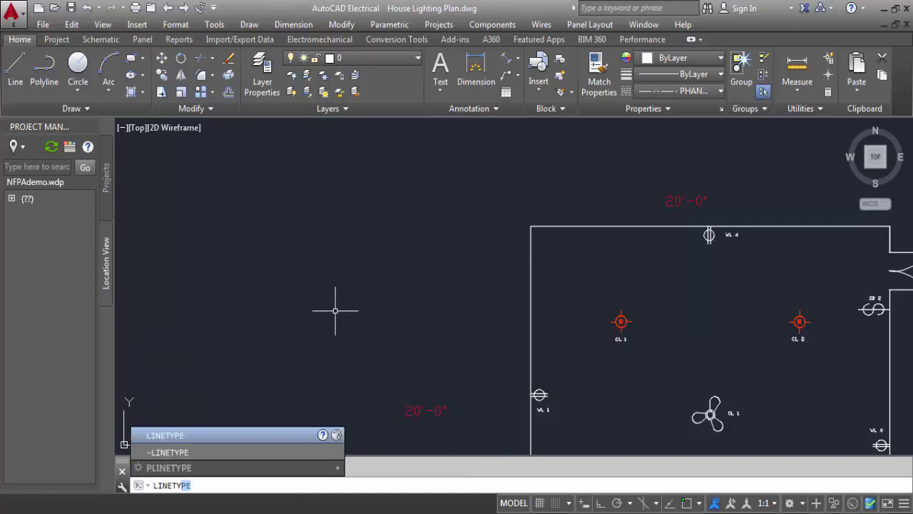
pyautogui.write('PE')
pyautogui.press('Return')
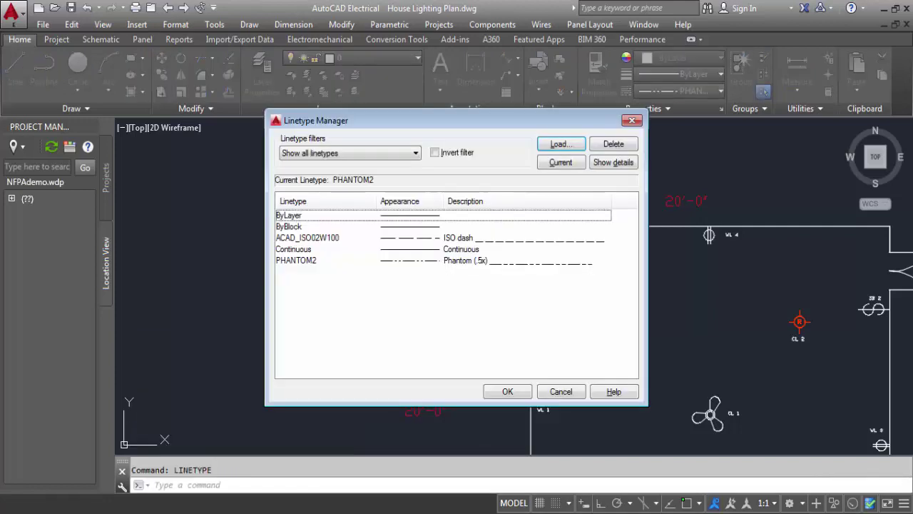
pyautogui.click(570, 144)
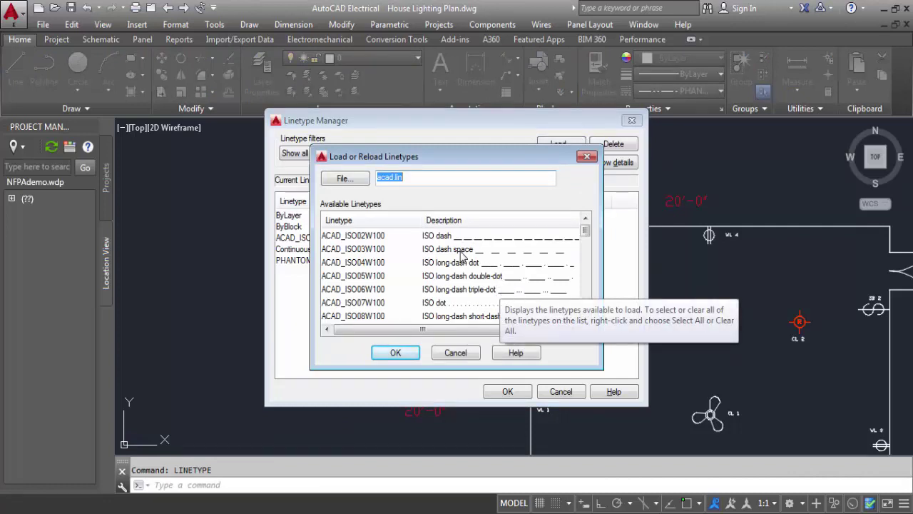
pyautogui.click(457, 252)
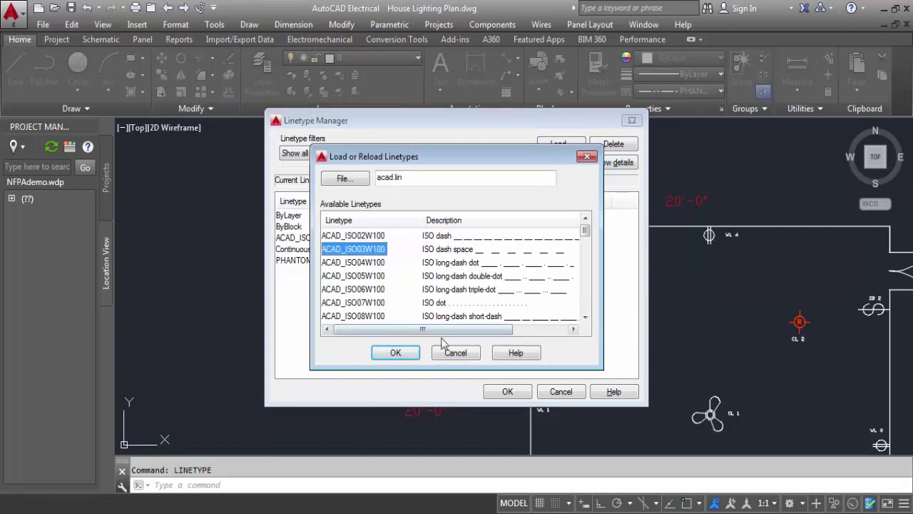
pyautogui.click(397, 353)
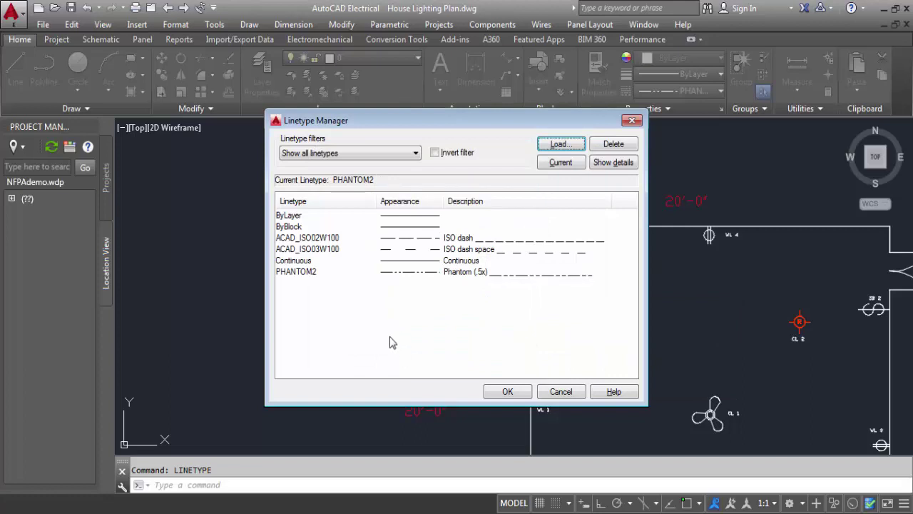
pyautogui.click(458, 253)
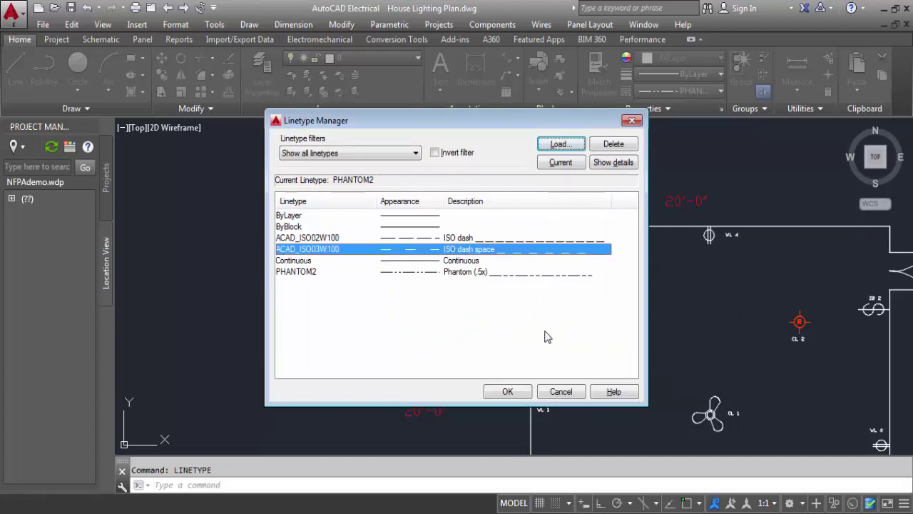
pyautogui.click(507, 392)
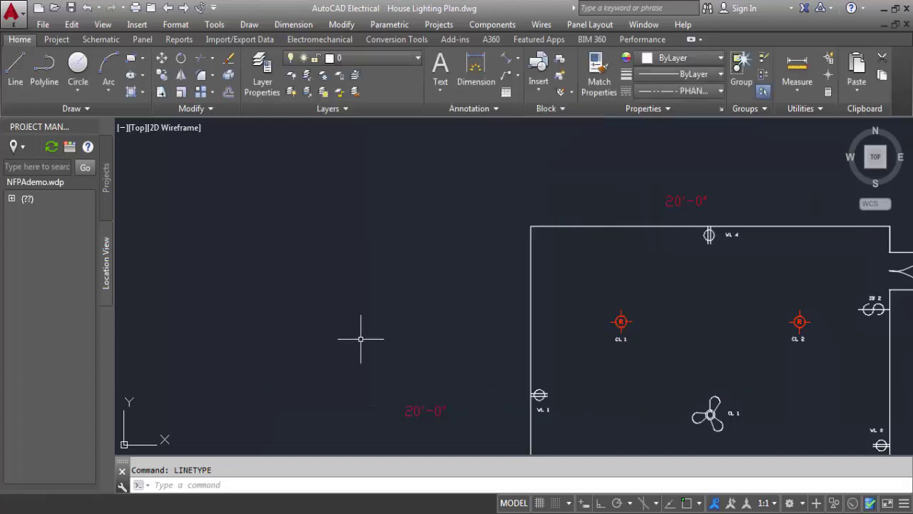
pyautogui.write('l')
pyautogui.press('Return')
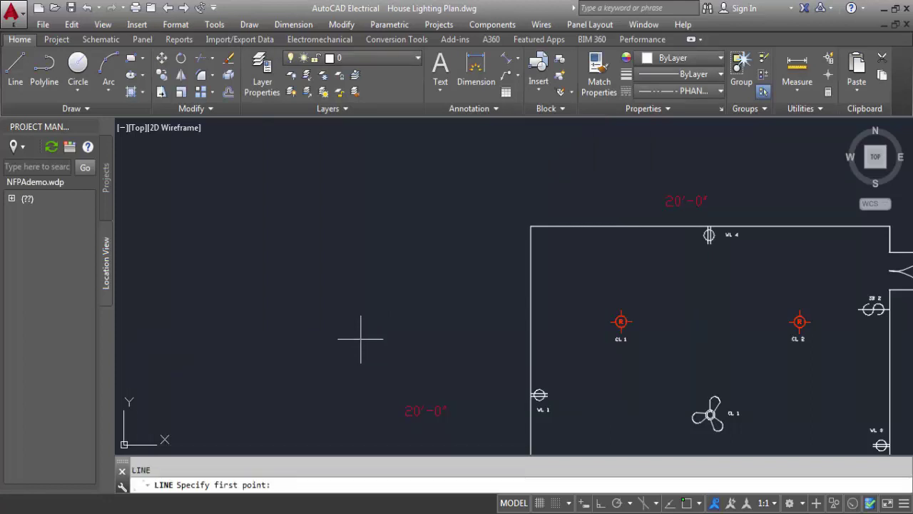
pyautogui.click(263, 374)
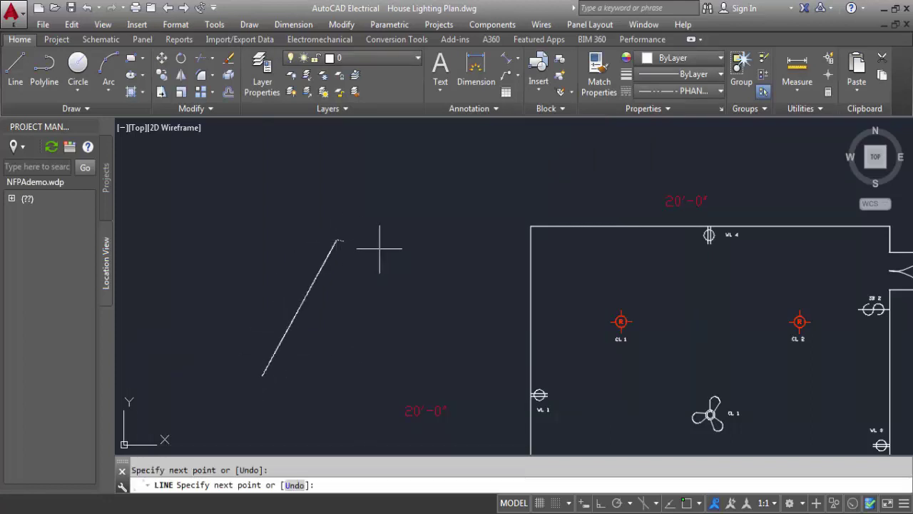
pyautogui.click(364, 355)
pyautogui.press('Escape')
pyautogui.scroll(8, 290, 321)
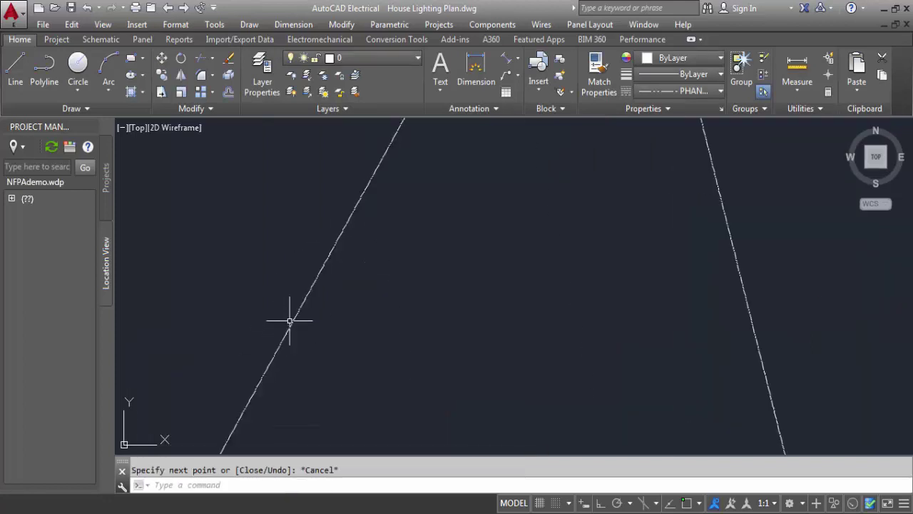
pyautogui.scroll(2, 293, 319)
pyautogui.scroll(-4, 305, 265)
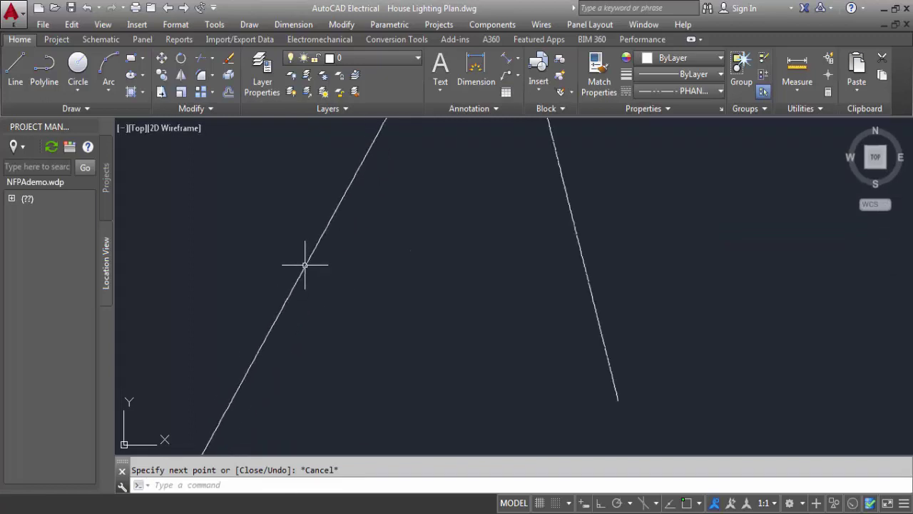
pyautogui.scroll(-5, 304, 265)
pyautogui.click(356, 276)
pyautogui.click(271, 204)
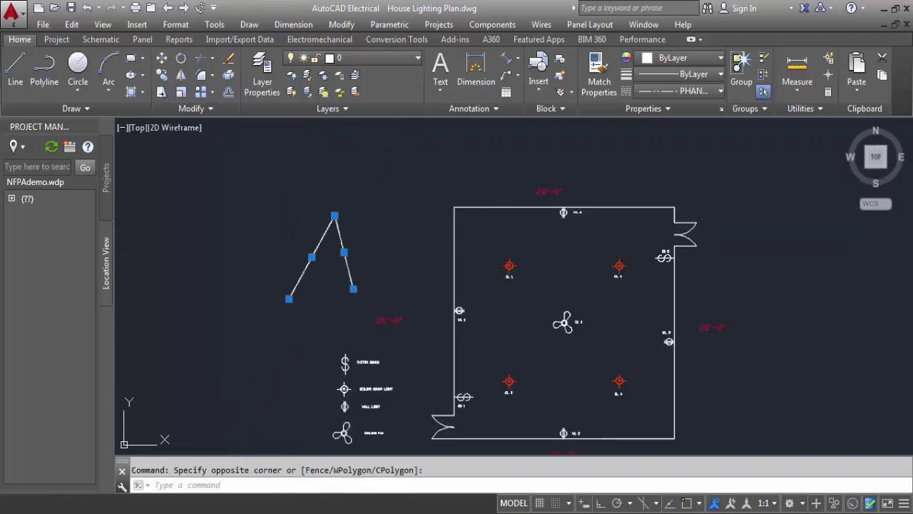
pyautogui.scroll(3, 311, 242)
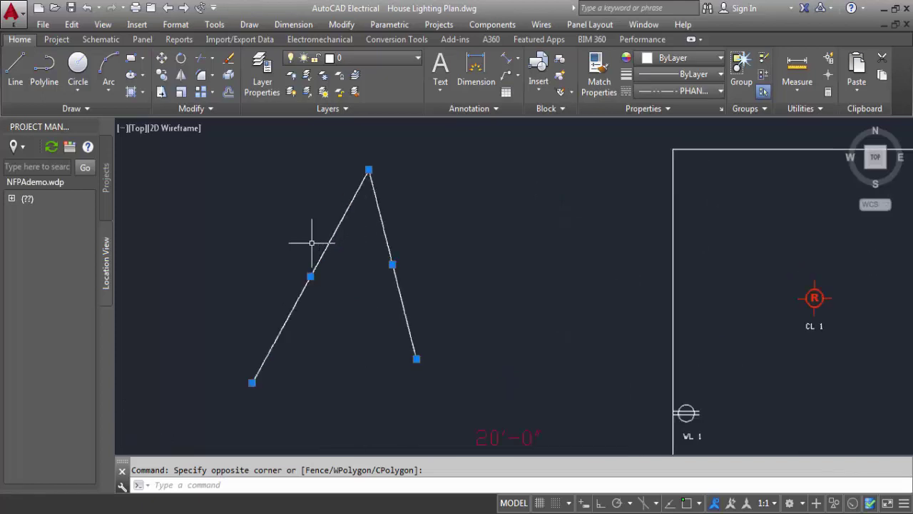
pyautogui.scroll(2, 312, 242)
pyautogui.scroll(3, 324, 301)
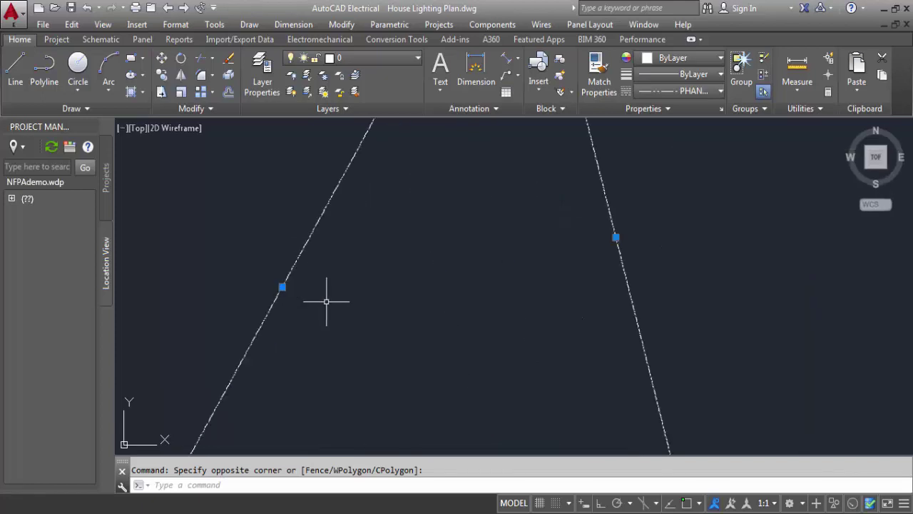
pyautogui.scroll(3, 324, 300)
pyautogui.scroll(-3, 326, 300)
pyautogui.scroll(-5, 326, 301)
pyautogui.press('Delete')
pyautogui.scroll(-2, 326, 298)
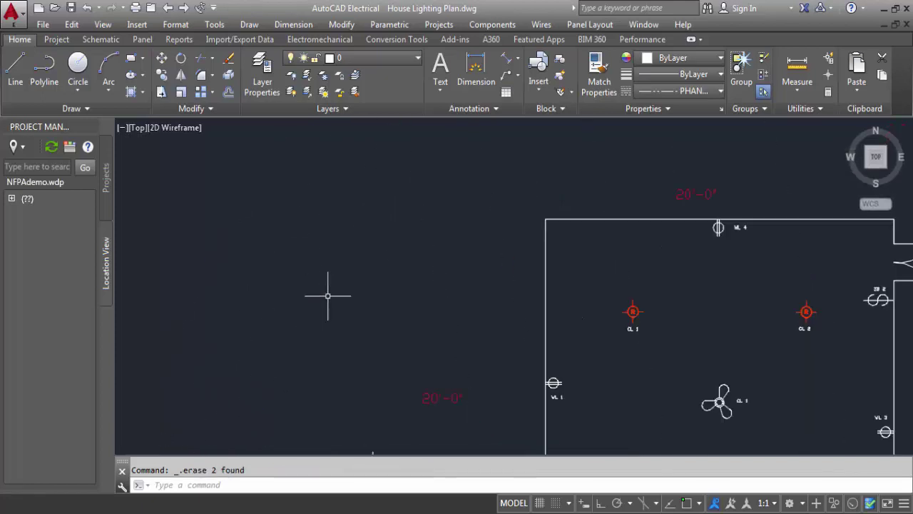
pyautogui.scroll(-5, 328, 296)
pyautogui.moveTo(341, 293); pyautogui.dragTo(293, 285, button='middle')
pyautogui.scroll(6, 294, 283)
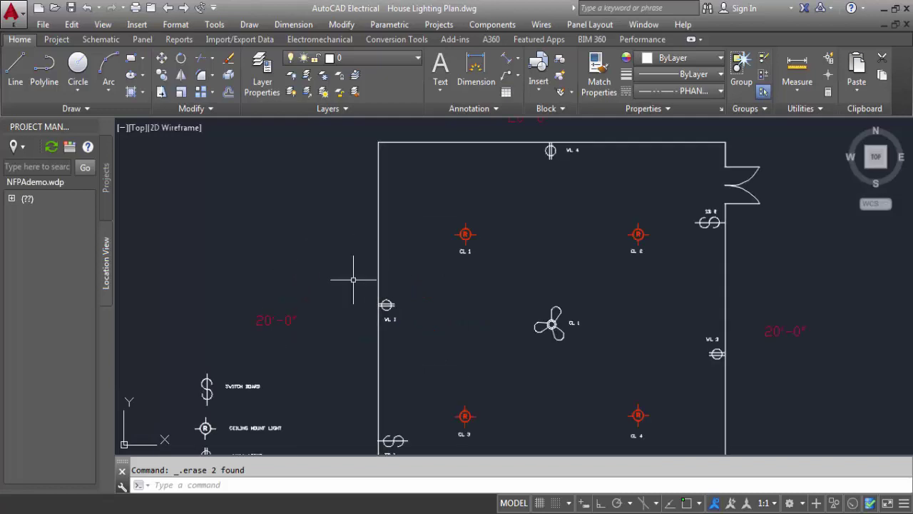
pyautogui.scroll(-2, 414, 337)
pyautogui.moveTo(424, 350); pyautogui.dragTo(366, 316, button='middle')
pyautogui.scroll(6, 350, 324)
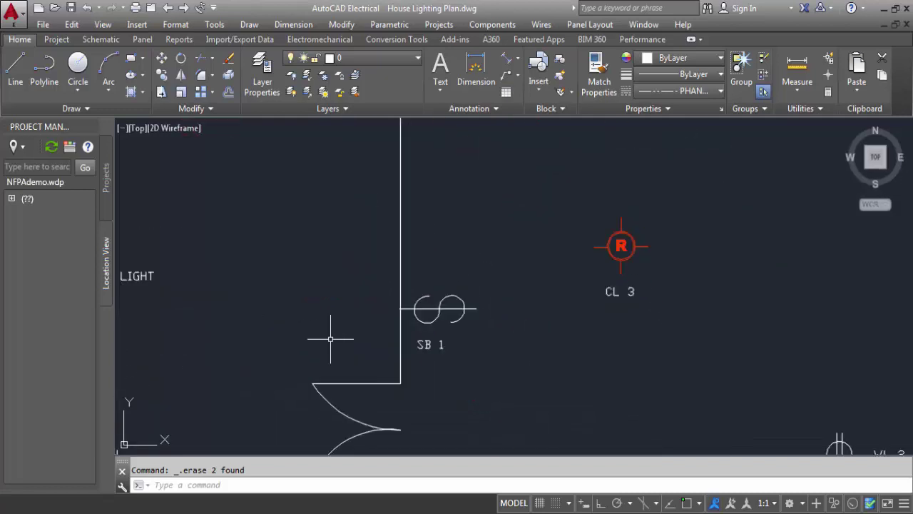
pyautogui.scroll(-2, 357, 339)
pyautogui.scroll(-3, 377, 342)
pyautogui.moveTo(428, 320); pyautogui.dragTo(404, 351, button='middle')
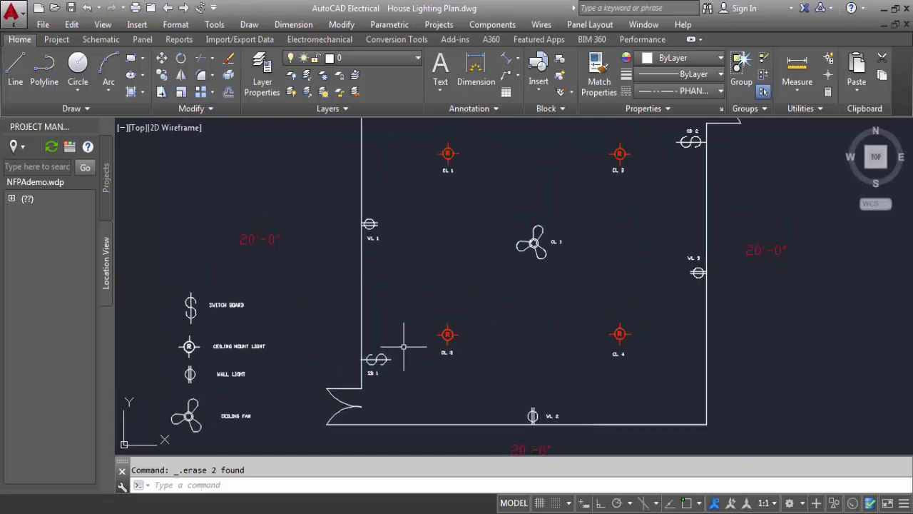
pyautogui.scroll(-4, 404, 347)
pyautogui.scroll(4, 504, 268)
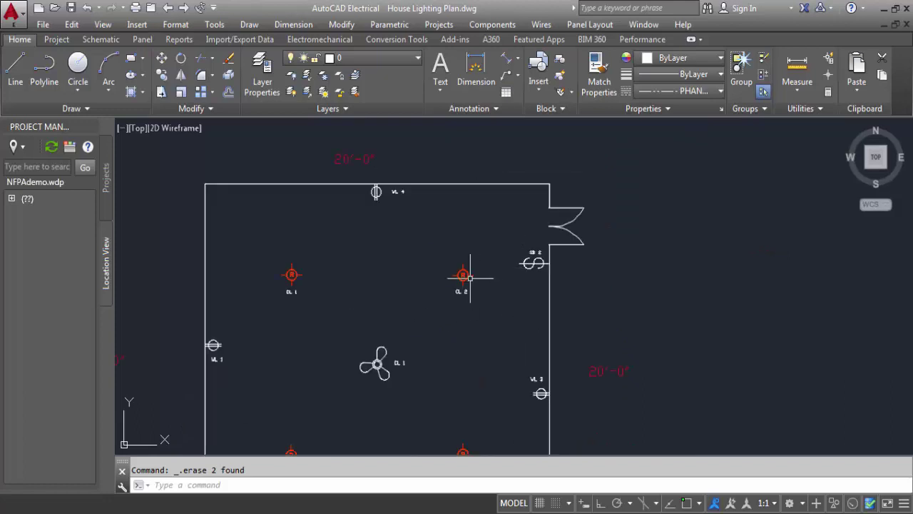
pyautogui.moveTo(393, 345); pyautogui.dragTo(452, 254, button='middle')
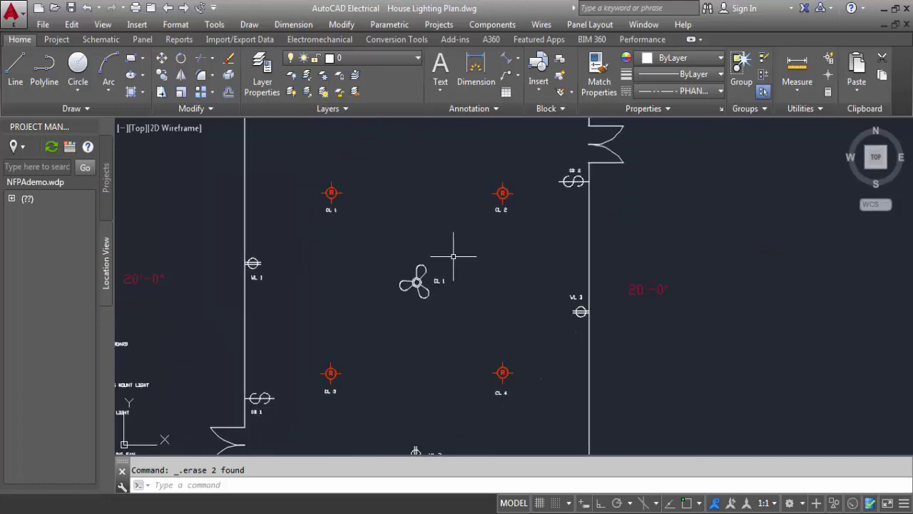
pyautogui.scroll(-3, 453, 261)
pyautogui.scroll(3, 454, 264)
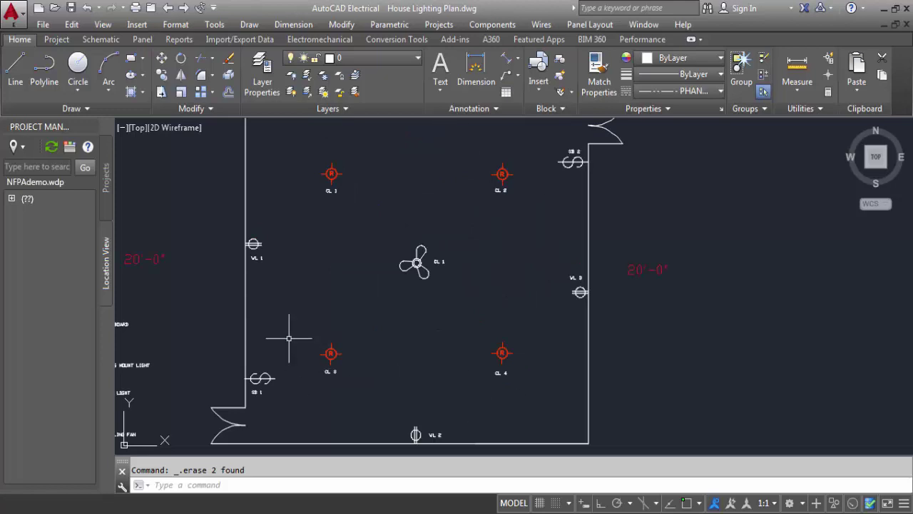
pyautogui.moveTo(404, 204); pyautogui.dragTo(427, 289, button='middle')
pyautogui.scroll(-2, 443, 310)
pyautogui.moveTo(493, 316); pyautogui.dragTo(453, 257, button='middle')
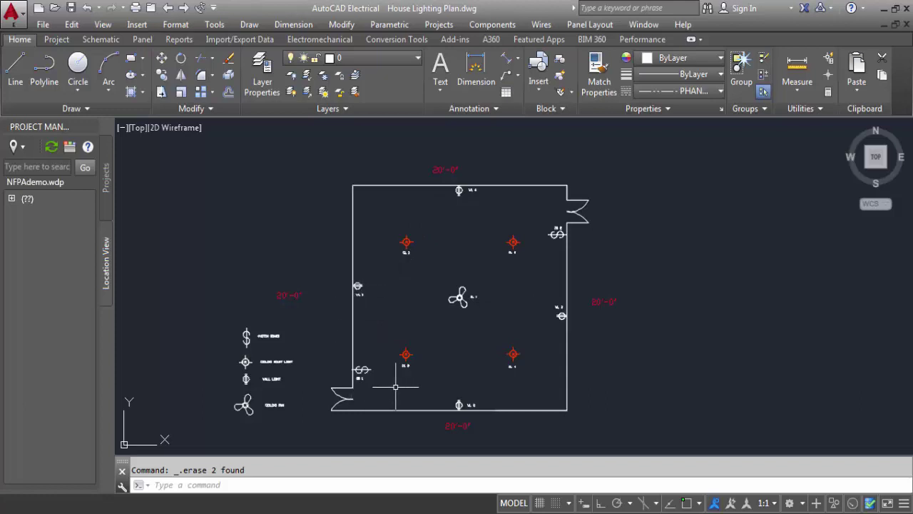
# Cancel the half-entered L command and start the Polyline tool from the Draw panel
pyautogui.scroll(4, 396, 384)
pyautogui.scroll(-2, 396, 385)
pyautogui.scroll(-2, 396, 385)
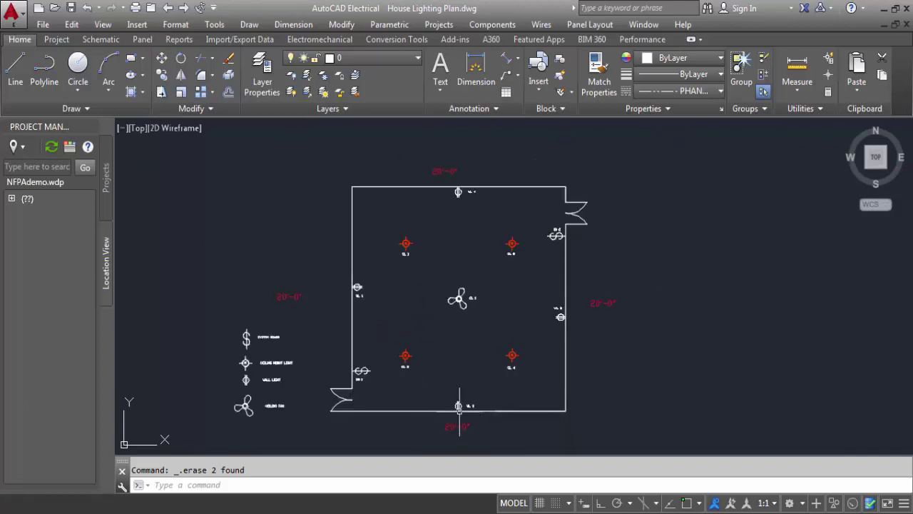
pyautogui.scroll(2, 459, 408)
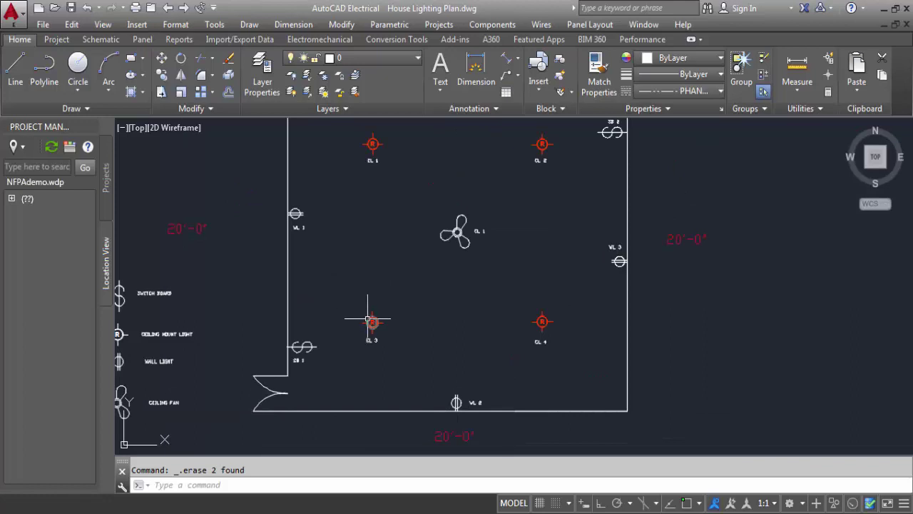
pyautogui.scroll(-2, 371, 322)
pyautogui.scroll(2, 371, 321)
pyautogui.scroll(2, 371, 321)
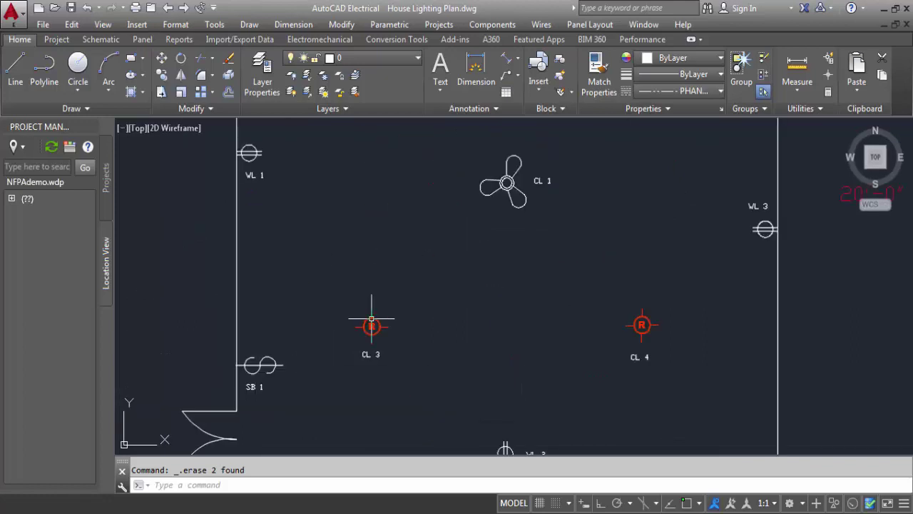
pyautogui.scroll(-2, 371, 320)
pyautogui.moveTo(371, 324)
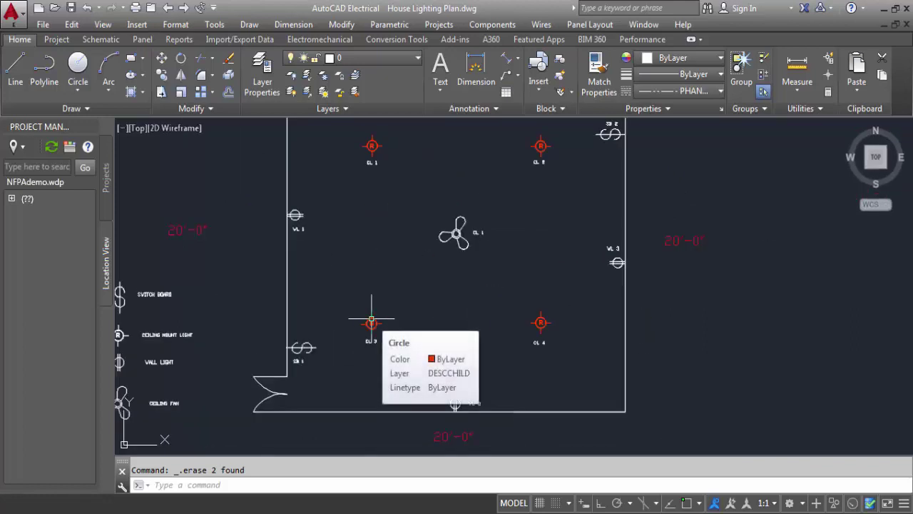
pyautogui.write('L')
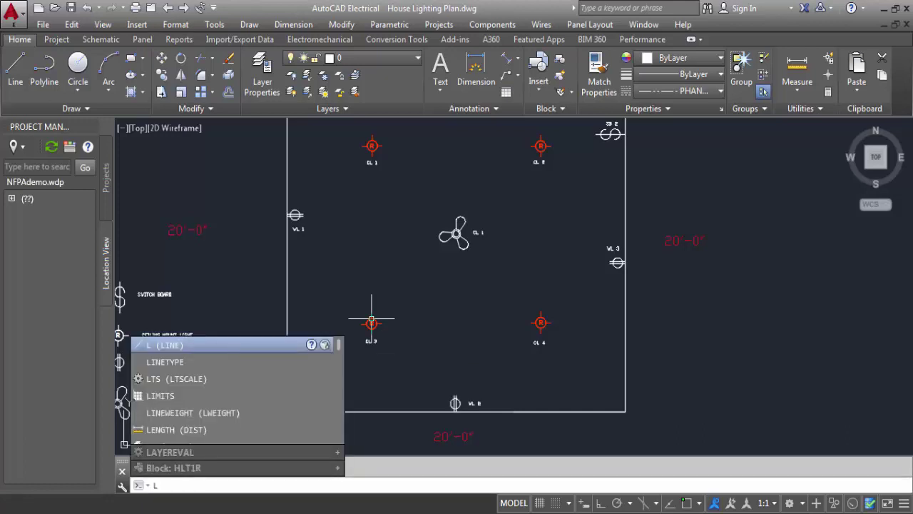
pyautogui.press('BackSpace')
pyautogui.press('Delete')
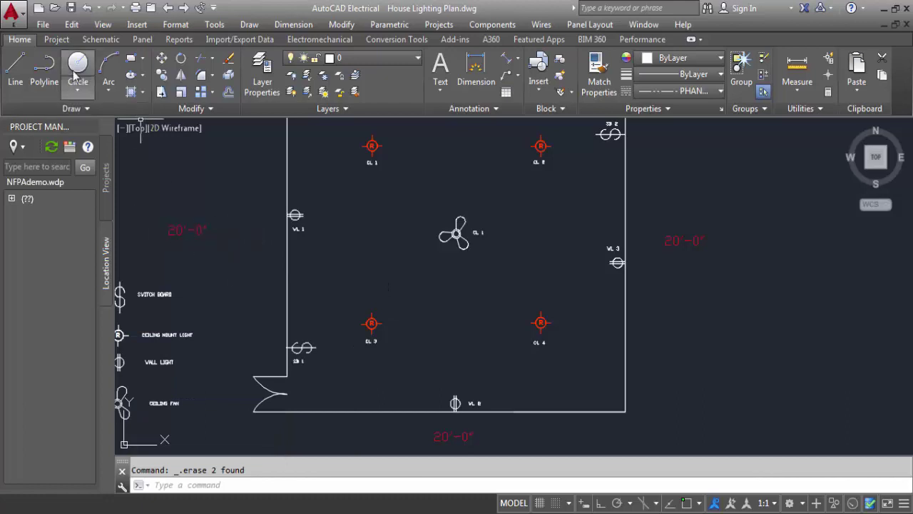
pyautogui.click(45, 72)
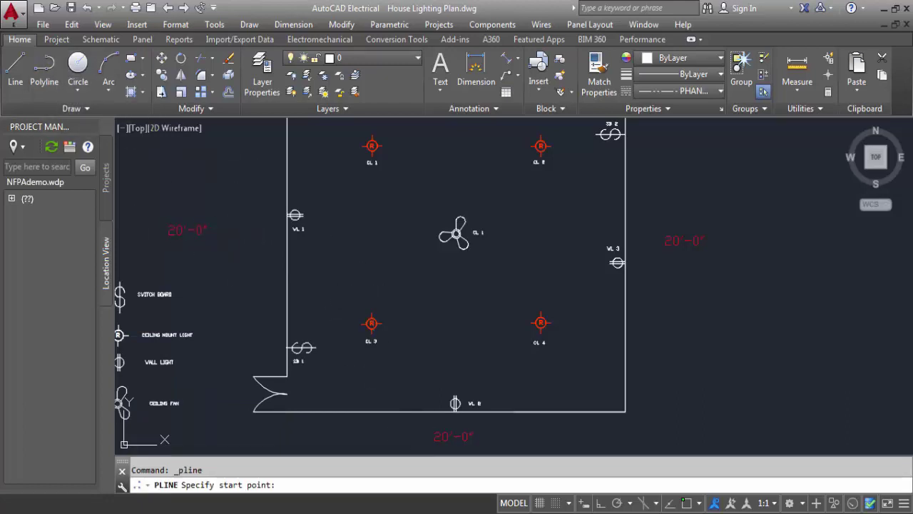
pyautogui.scroll(2, 369, 319)
pyautogui.scroll(2, 379, 316)
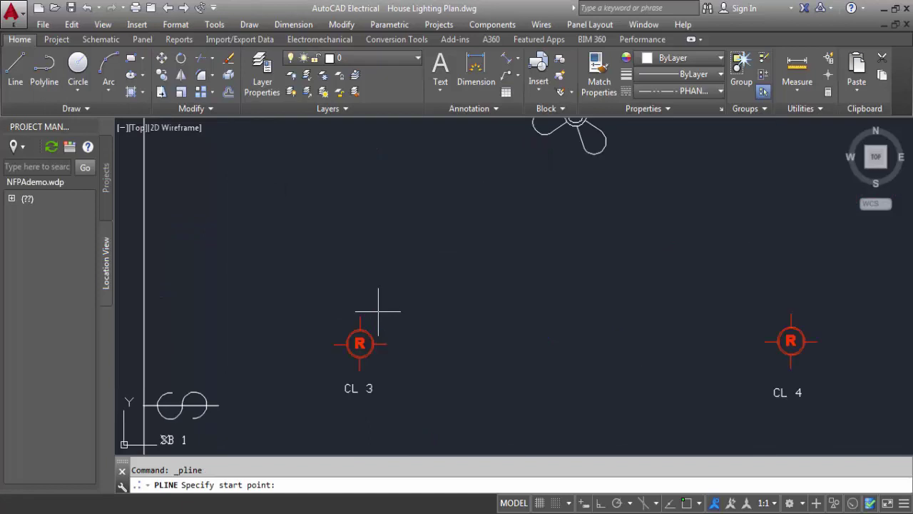
pyautogui.scroll(-4, 378, 312)
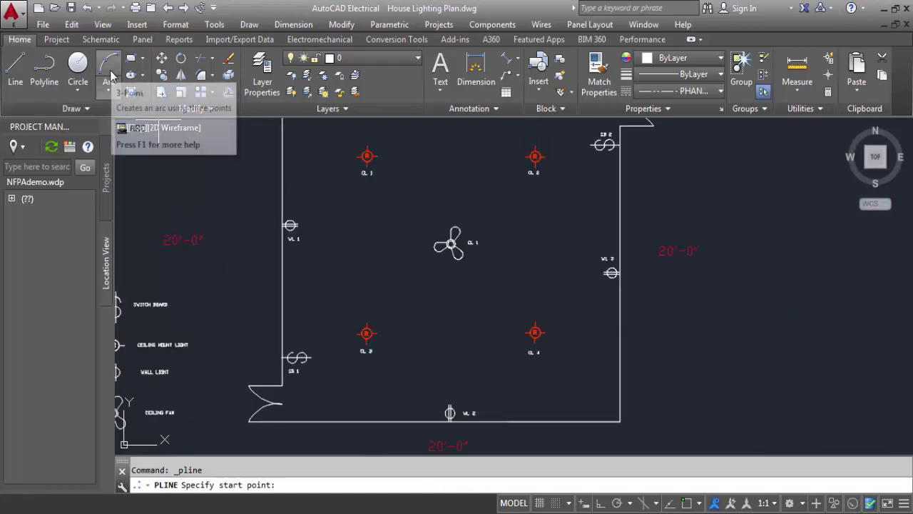
# Draw a three-point arc wire from ceiling light CL 3 up to CL 1
pyautogui.click(117, 75)
pyautogui.scroll(5, 371, 320)
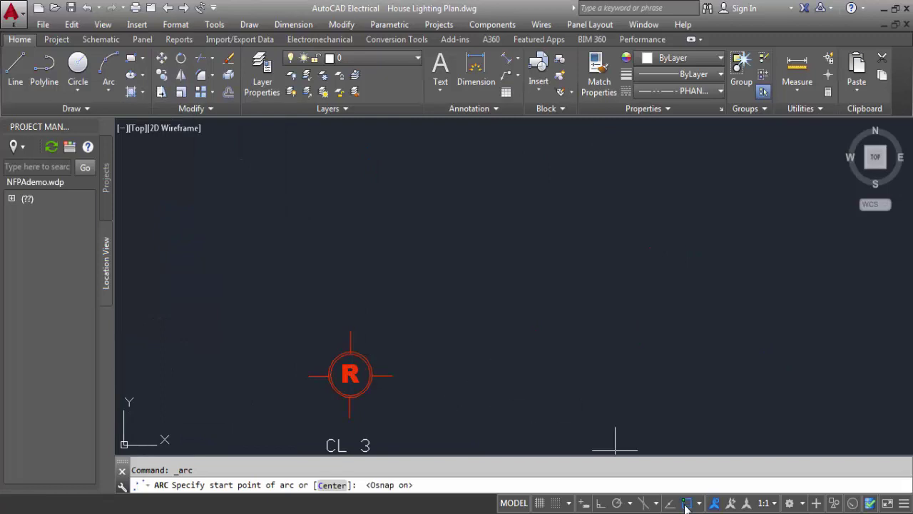
pyautogui.click(350, 352)
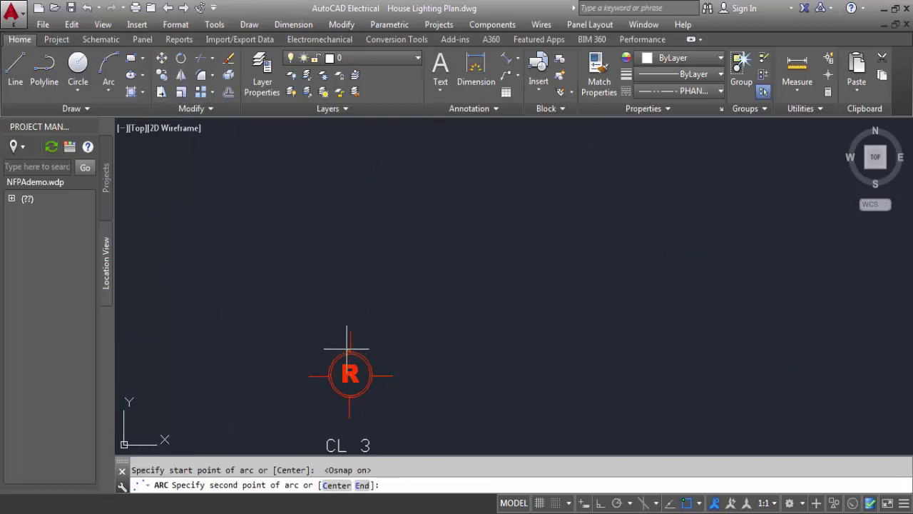
pyautogui.scroll(-2, 394, 243)
pyautogui.scroll(-2, 350, 335)
pyautogui.moveTo(307, 167); pyautogui.dragTo(345, 294, button='middle')
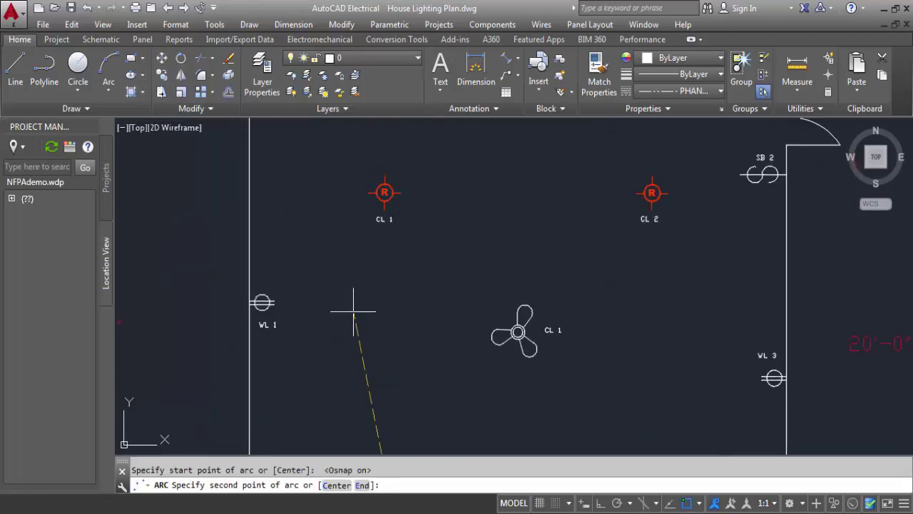
pyautogui.click(354, 311)
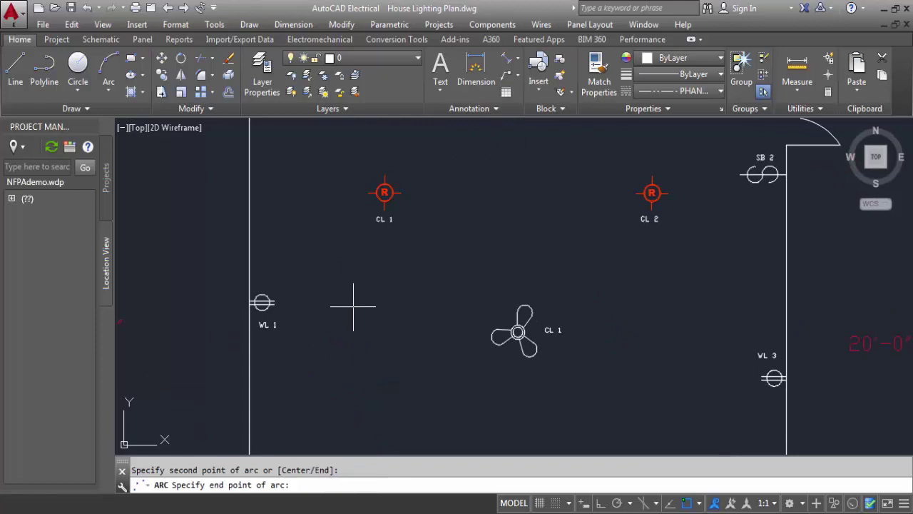
pyautogui.click(378, 193)
pyautogui.scroll(-4, 473, 220)
pyautogui.moveTo(489, 259); pyautogui.dragTo(456, 344, button='middle')
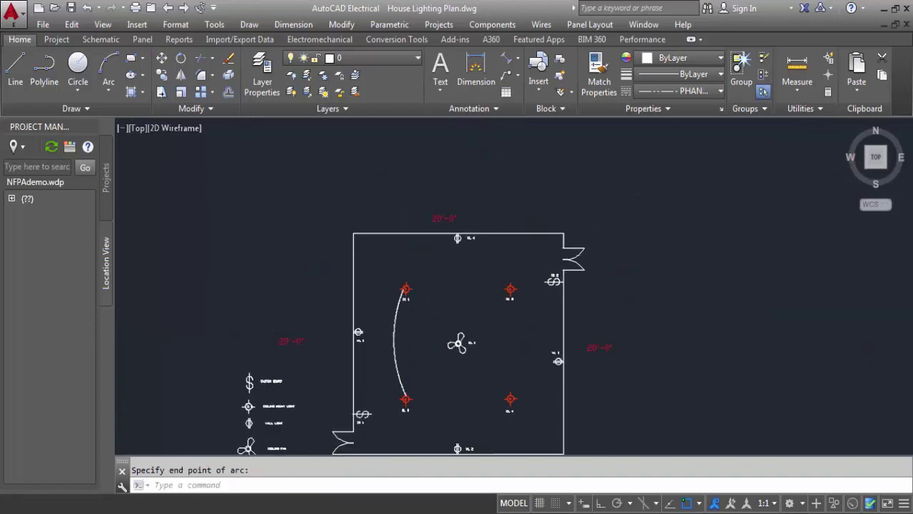
# Draw a curved arc wire from CL 1, arching above the lights, to CL 2
pyautogui.press('Return')
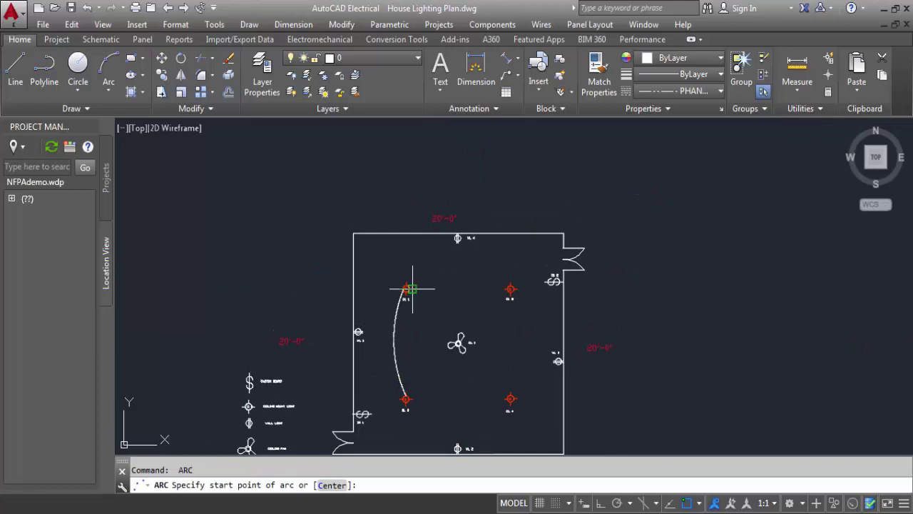
pyautogui.scroll(5, 409, 287)
pyautogui.click(416, 291)
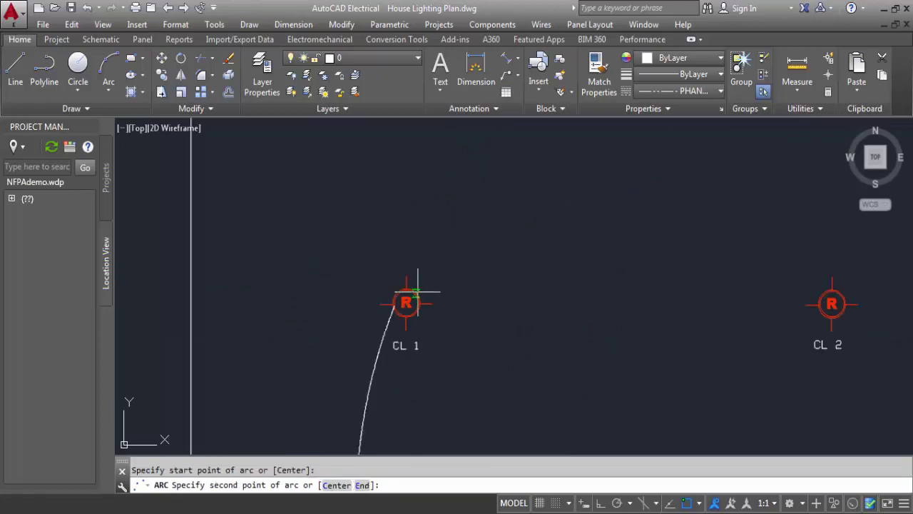
pyautogui.click(603, 217)
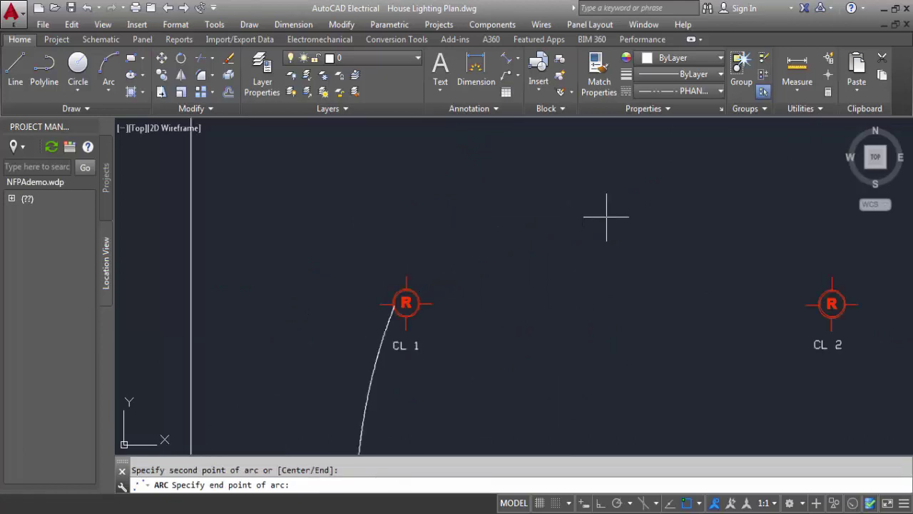
pyautogui.click(831, 291)
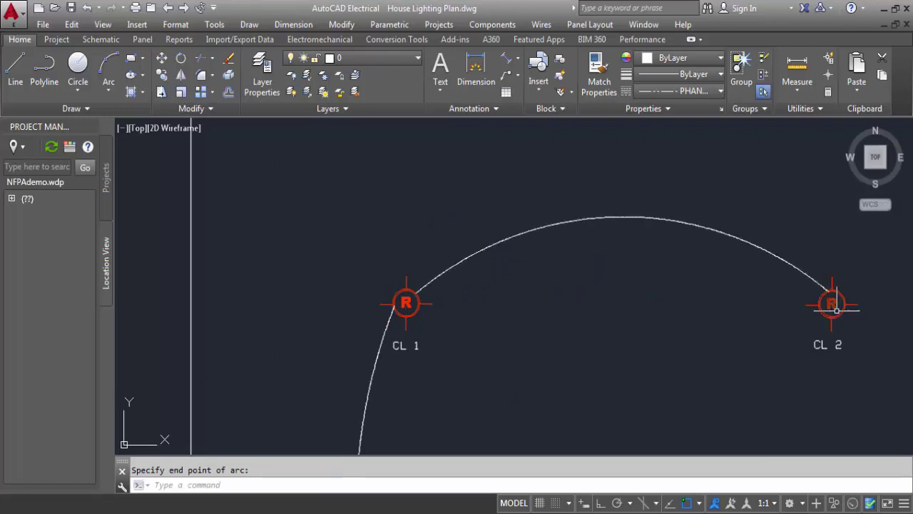
pyautogui.scroll(-5, 831, 291)
pyautogui.moveTo(799, 314); pyautogui.dragTo(608, 285, button='middle')
pyautogui.press('Return')
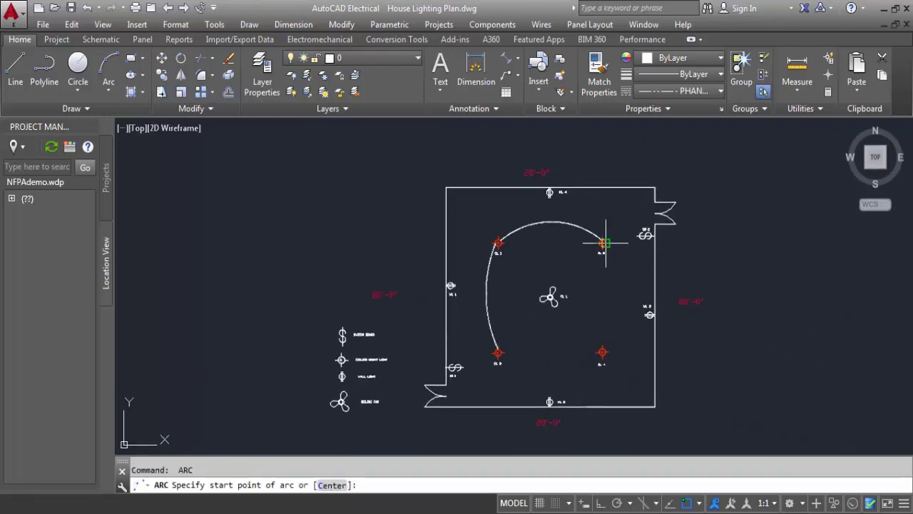
pyautogui.click(602, 243)
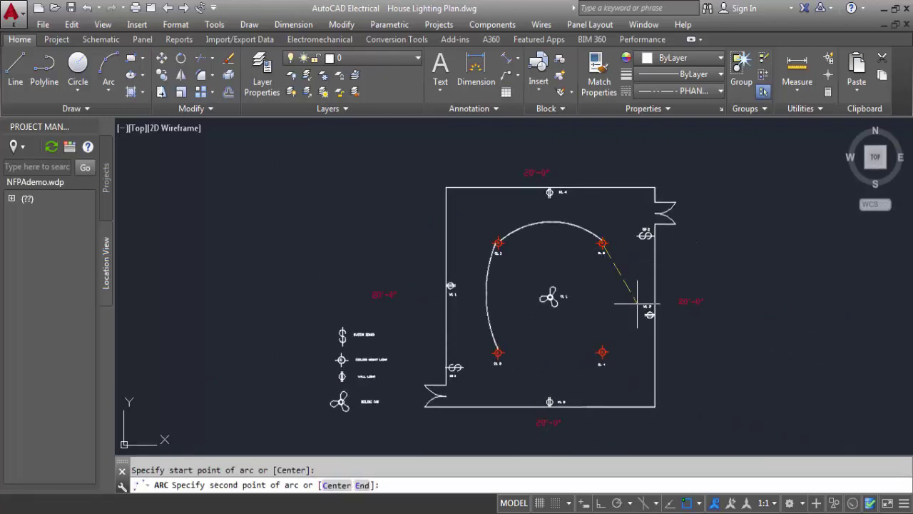
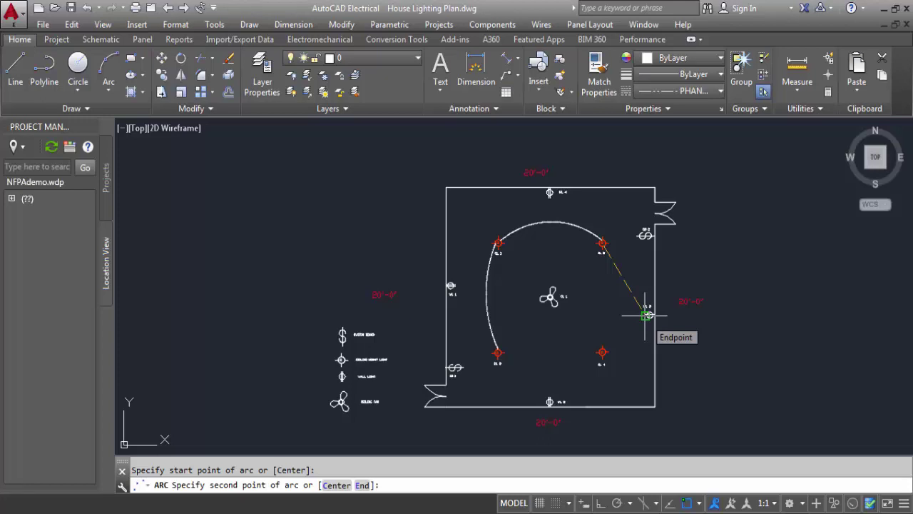
# Draw an arc from wall light WL 3 to CL 4, then one curving below the lights to CL 3
pyautogui.click(646, 314)
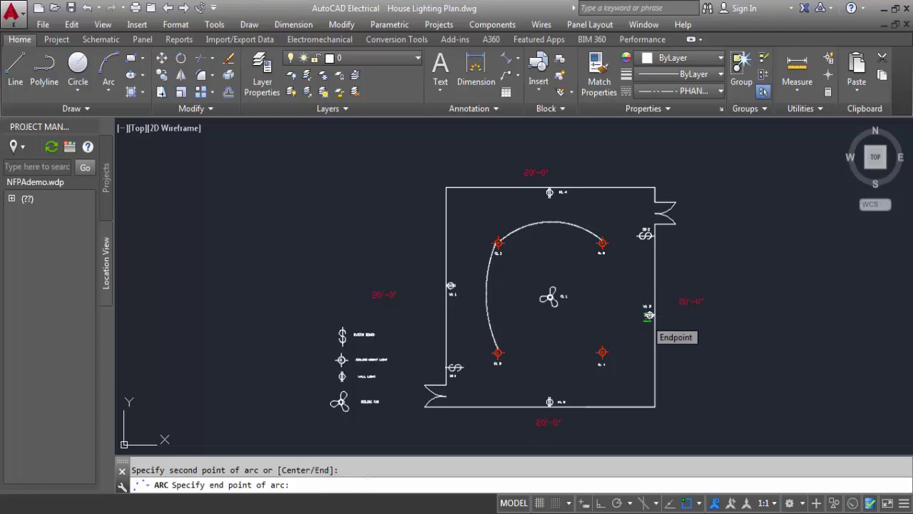
pyautogui.scroll(4, 599, 351)
pyautogui.click(599, 352)
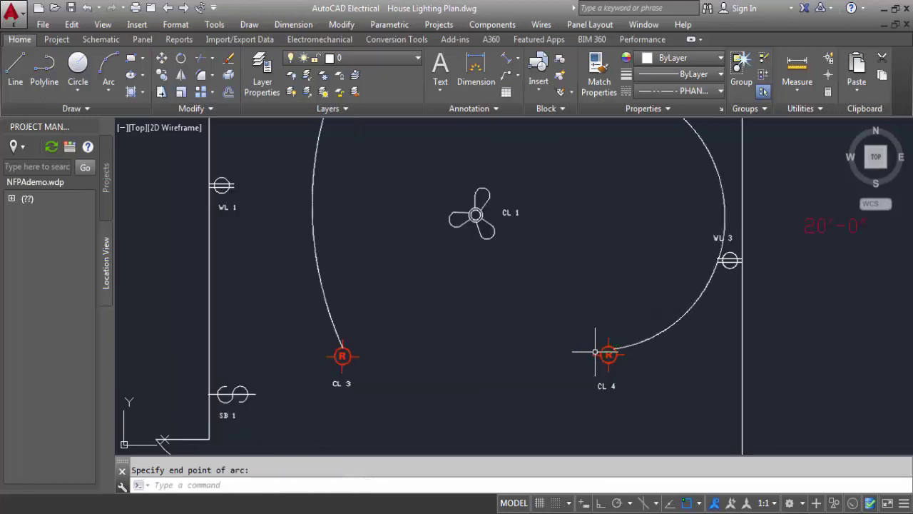
pyautogui.press('Return')
pyautogui.click(608, 353)
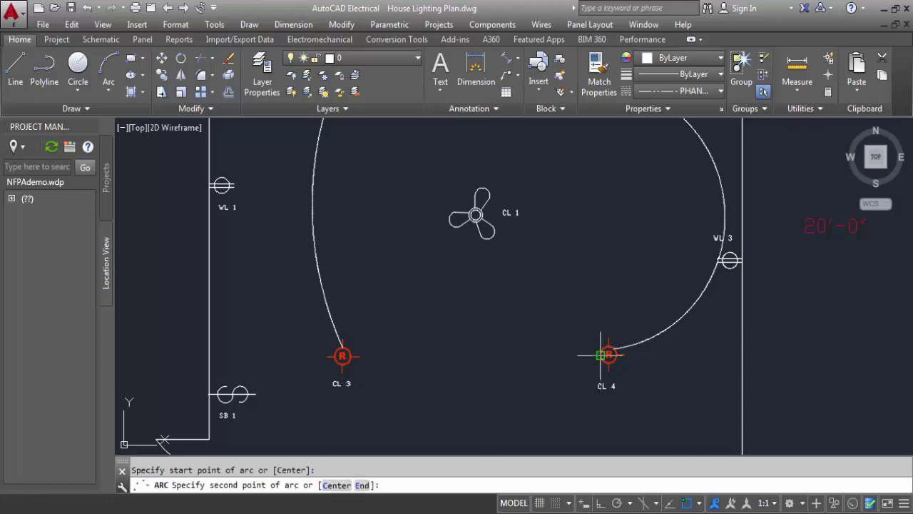
pyautogui.click(446, 382)
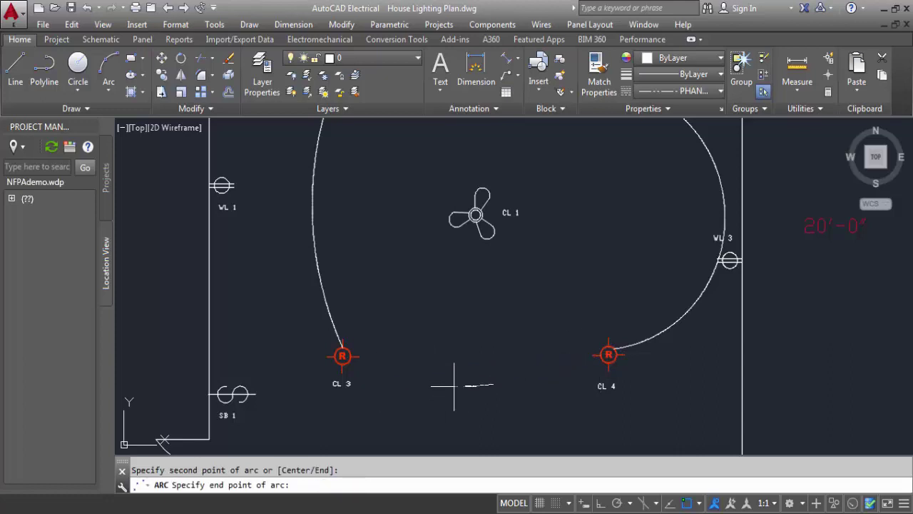
pyautogui.click(343, 356)
pyautogui.scroll(-5, 343, 356)
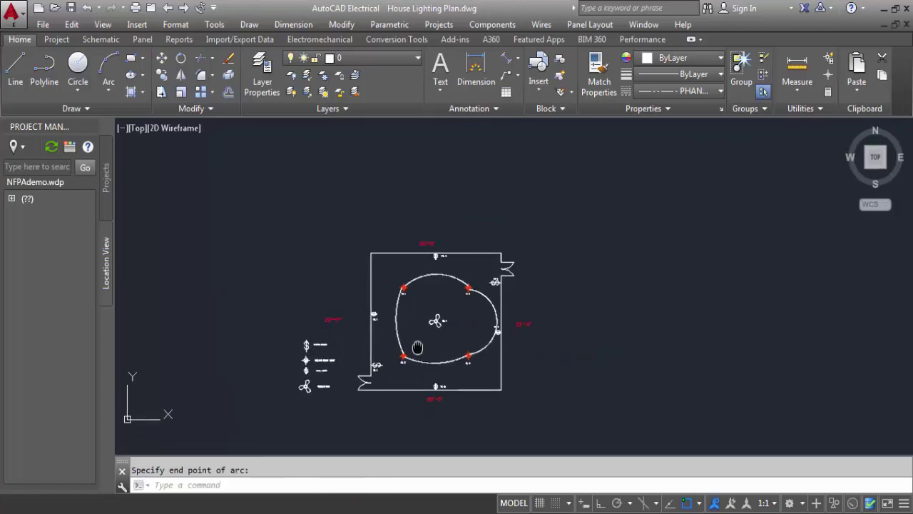
pyautogui.scroll(3, 417, 308)
pyautogui.scroll(2, 370, 348)
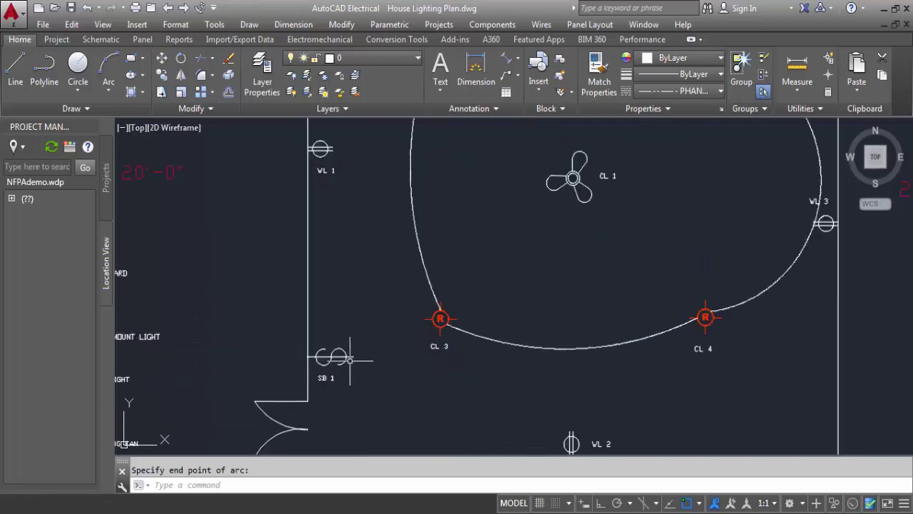
pyautogui.press('Return')
pyautogui.click(353, 356)
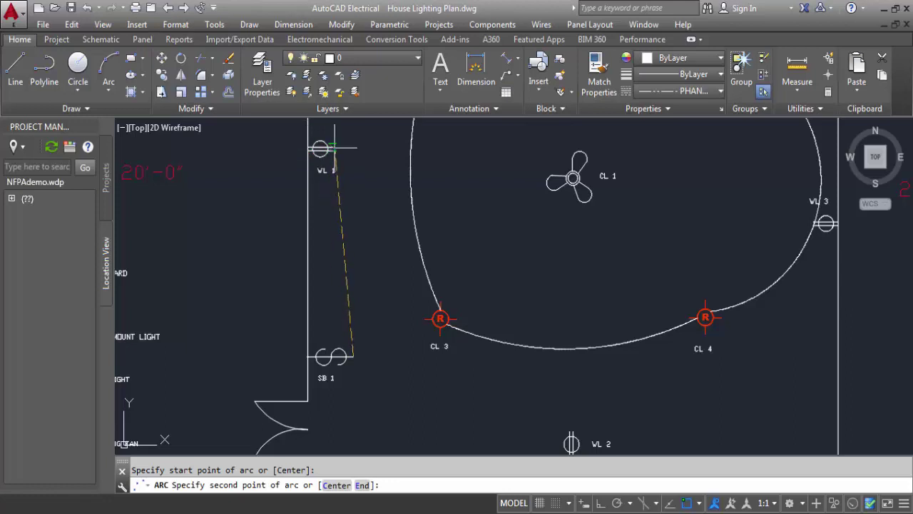
pyautogui.click(332, 149)
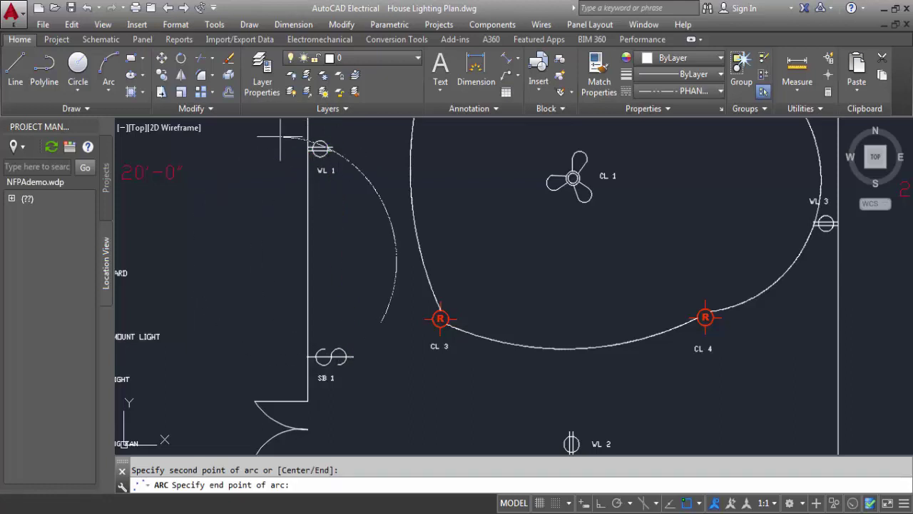
pyautogui.click(326, 147)
pyautogui.scroll(-2, 369, 164)
pyautogui.scroll(4, 372, 176)
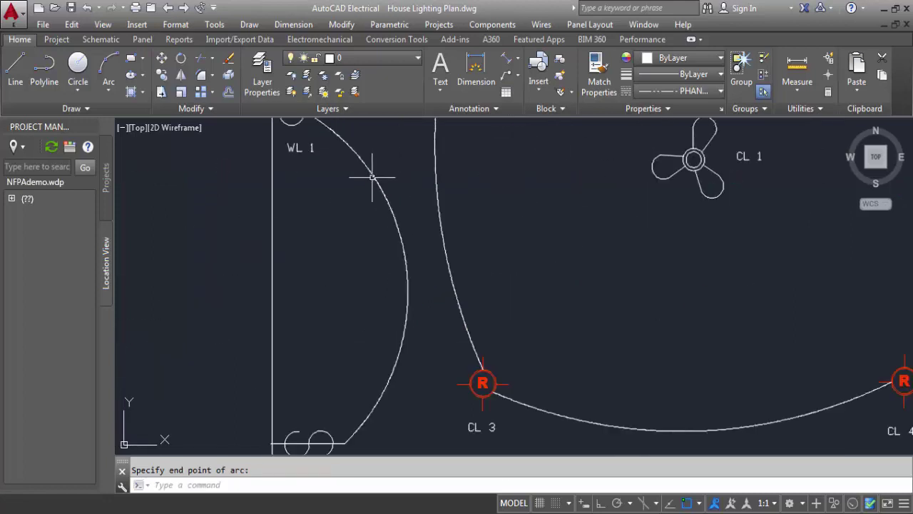
pyautogui.moveTo(372, 178); pyautogui.dragTo(373, 195, button='middle')
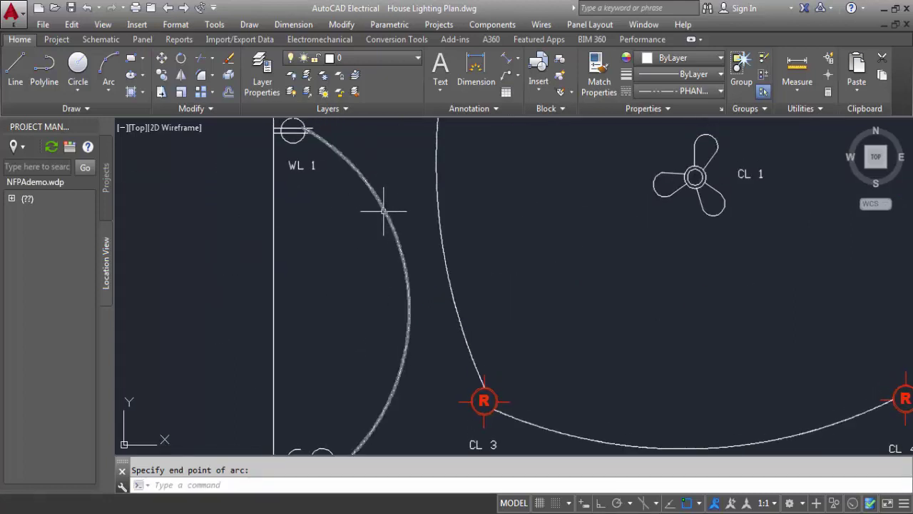
pyautogui.click(384, 211)
pyautogui.click(430, 360)
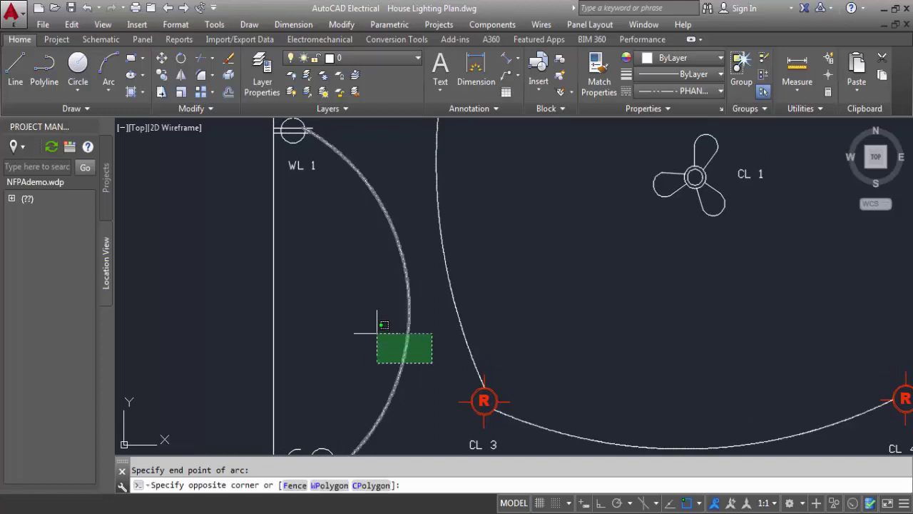
pyautogui.click(474, 351)
pyautogui.press('Delete')
pyautogui.click(45, 68)
pyautogui.scroll(-5, 270, 275)
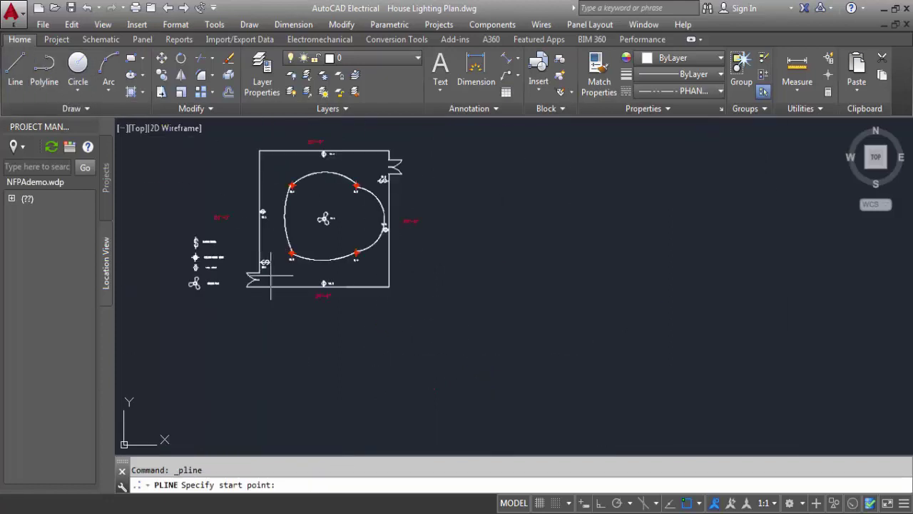
pyautogui.scroll(5, 271, 275)
pyautogui.scroll(-3, 255, 255)
pyautogui.moveTo(281, 234)
pyautogui.mouseDown(button='middle')
pyautogui.moveTo(391, 316)
pyautogui.moveTo(400, 267)
pyautogui.mouseUp(button='middle')
pyautogui.scroll(3, 390, 315)
pyautogui.click(383, 323)
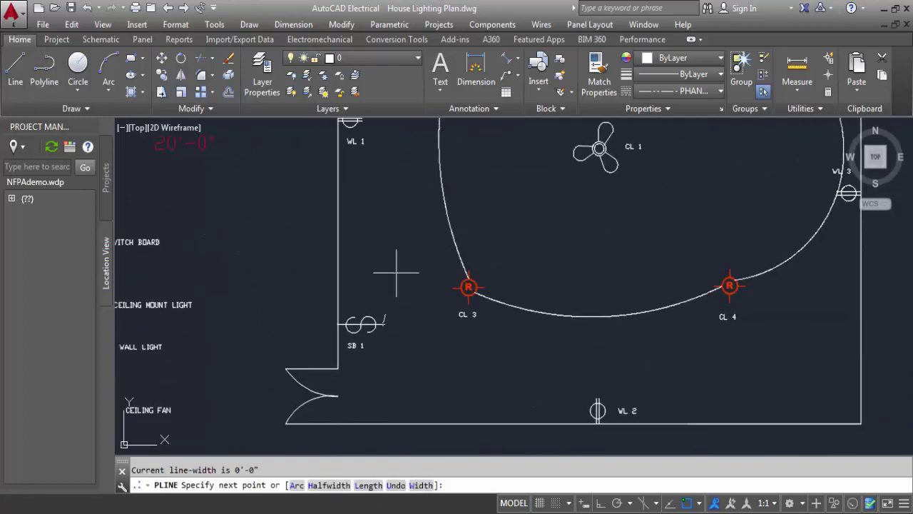
pyautogui.click(384, 205)
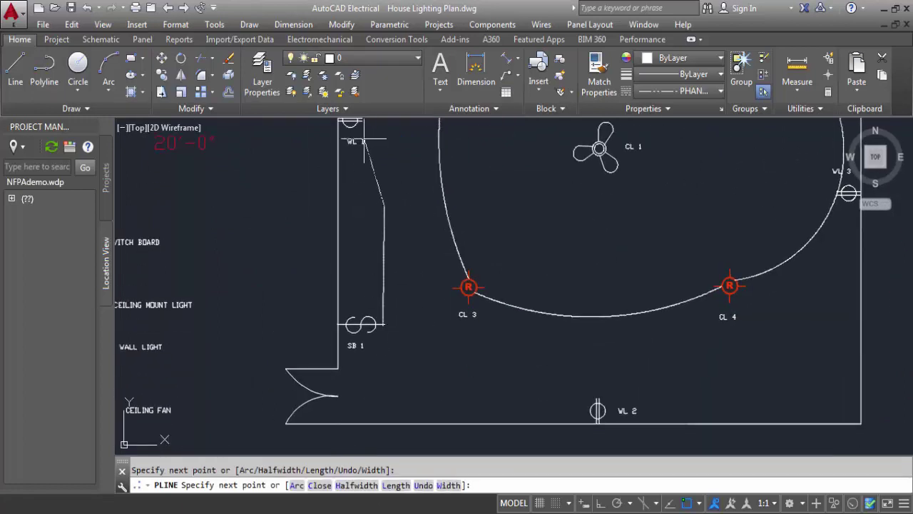
pyautogui.moveTo(374, 165); pyautogui.dragTo(360, 362, button='middle')
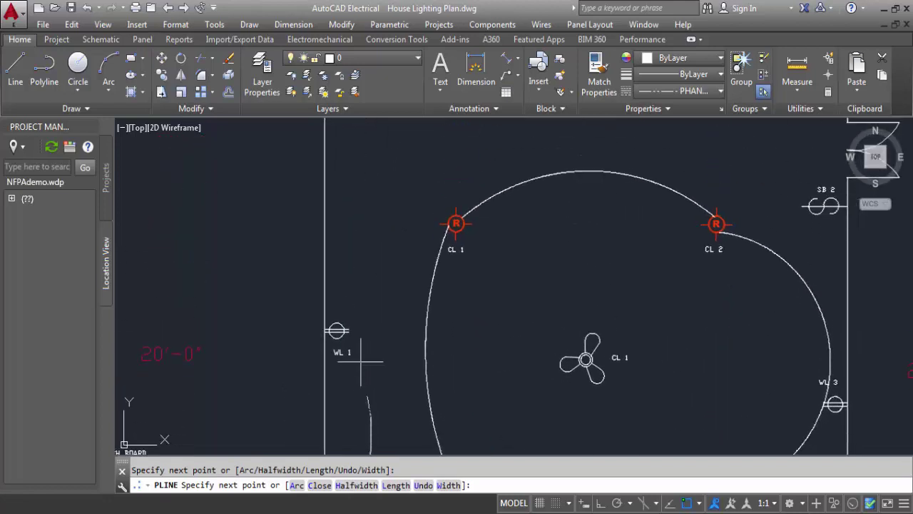
pyautogui.click(348, 332)
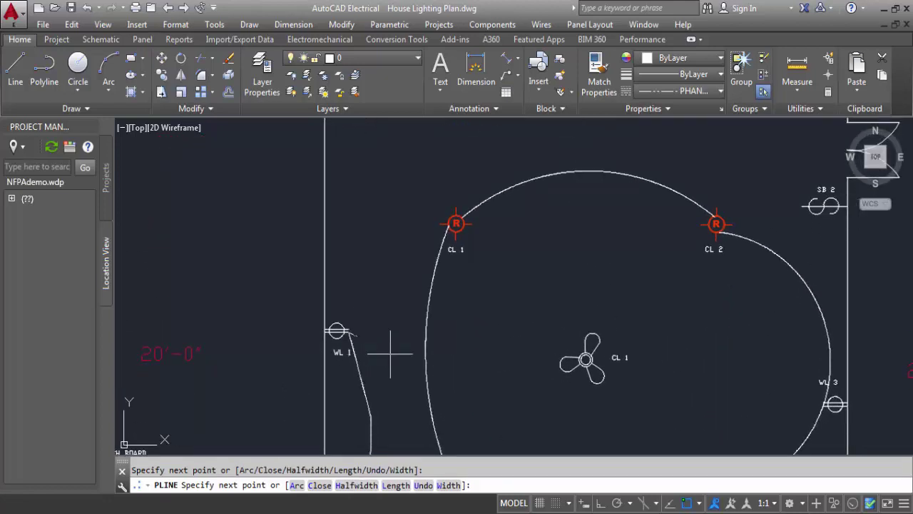
pyautogui.scroll(2, 401, 297)
pyautogui.scroll(-4, 404, 253)
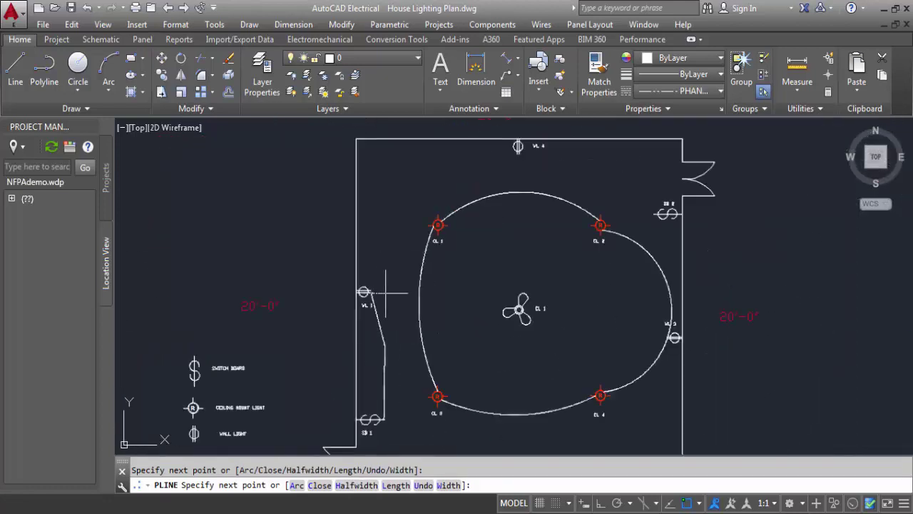
pyautogui.press('Escape')
pyautogui.scroll(4, 385, 328)
pyautogui.click(404, 410)
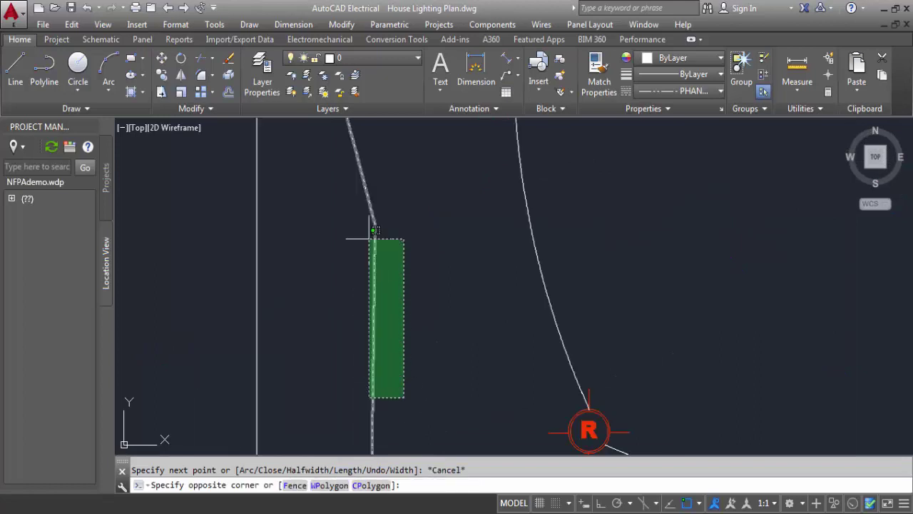
pyautogui.click(329, 164)
pyautogui.scroll(-2, 417, 319)
pyautogui.press('Delete')
pyautogui.scroll(-1, 418, 325)
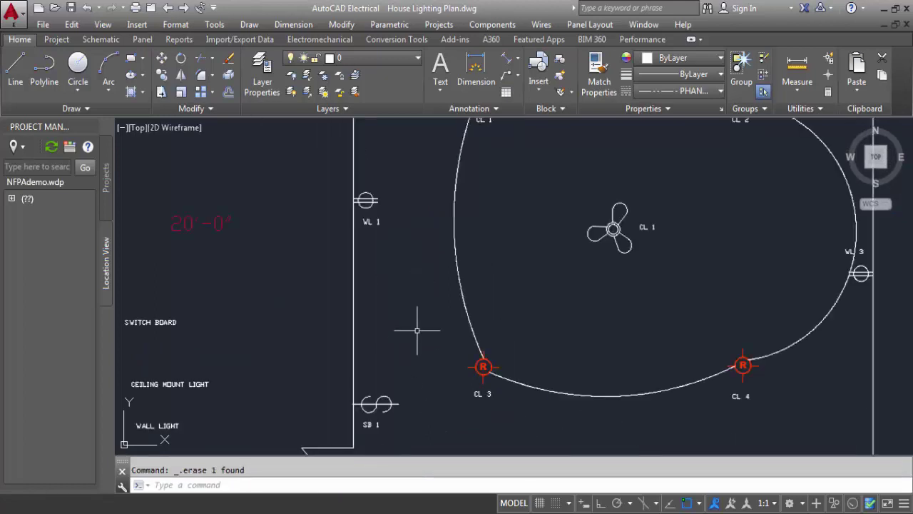
pyautogui.scroll(-1, 418, 325)
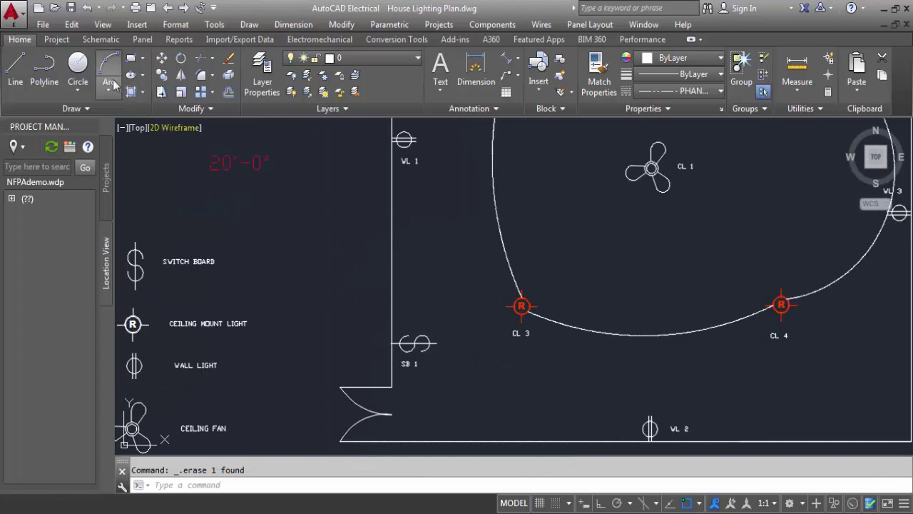
# Draw three chained 3-point arcs from switchboard SB 1 up to wall light WL 1
pyautogui.click(108, 65)
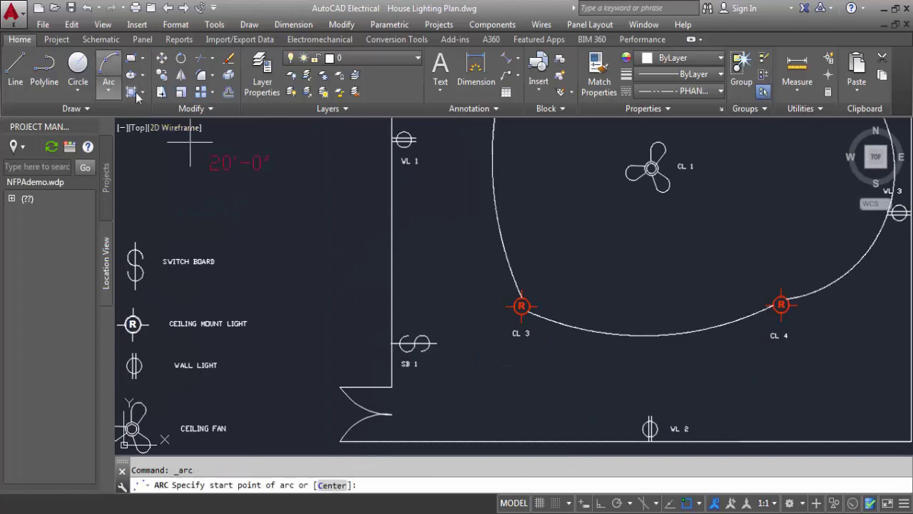
pyautogui.click(437, 333)
pyautogui.click(441, 298)
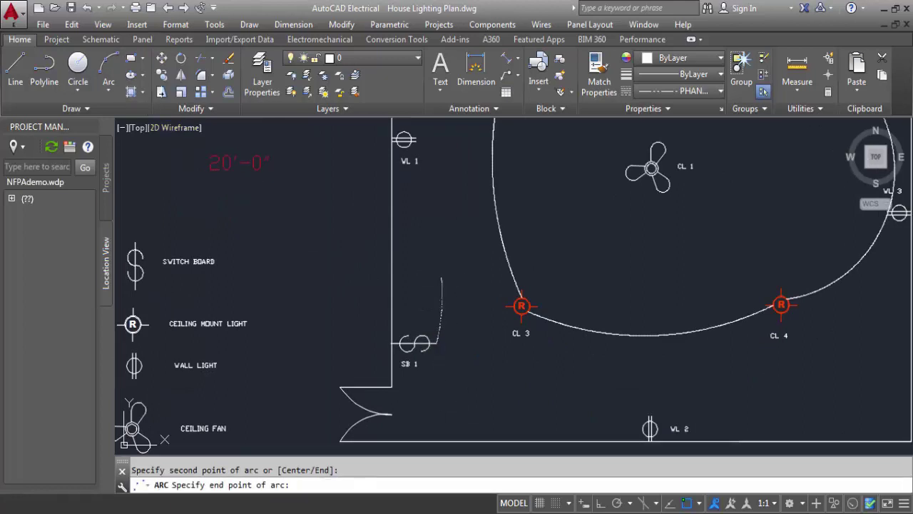
pyautogui.click(435, 258)
pyautogui.press('Return')
pyautogui.click(434, 260)
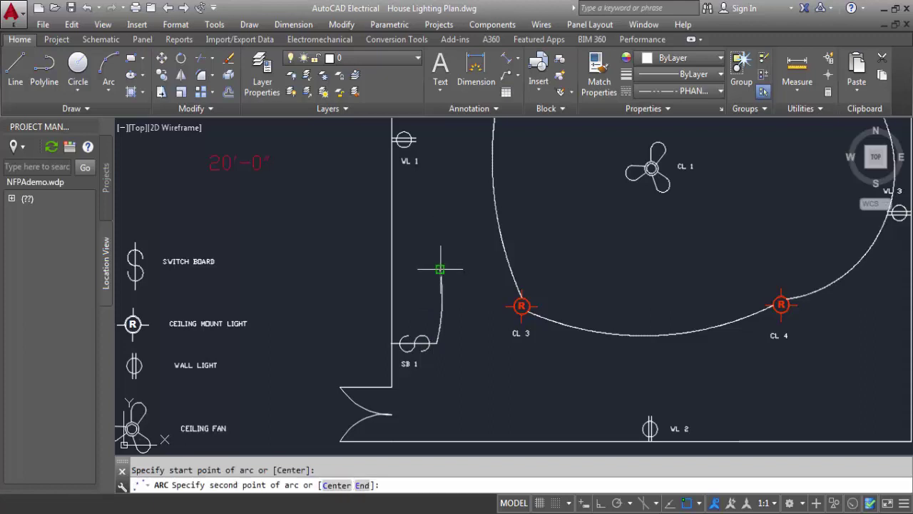
pyautogui.click(429, 230)
pyautogui.click(425, 191)
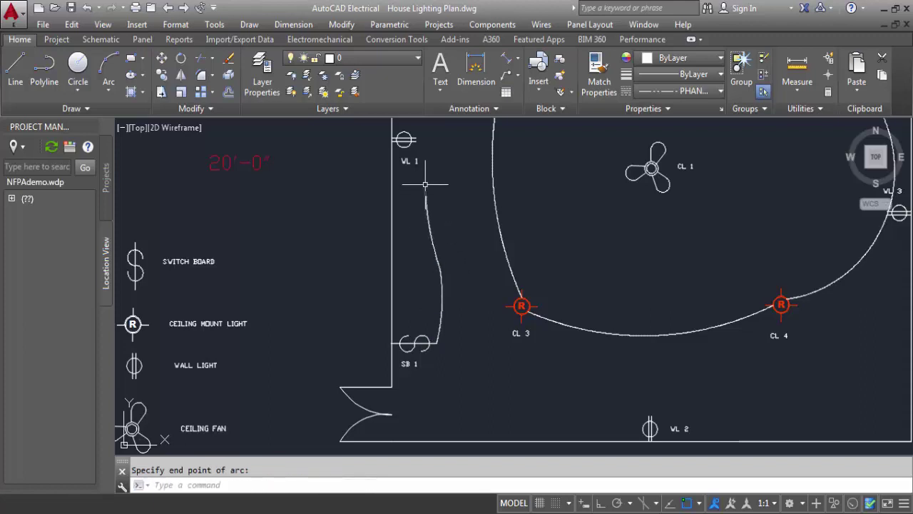
pyautogui.press('Return')
pyautogui.click(425, 190)
pyautogui.click(426, 169)
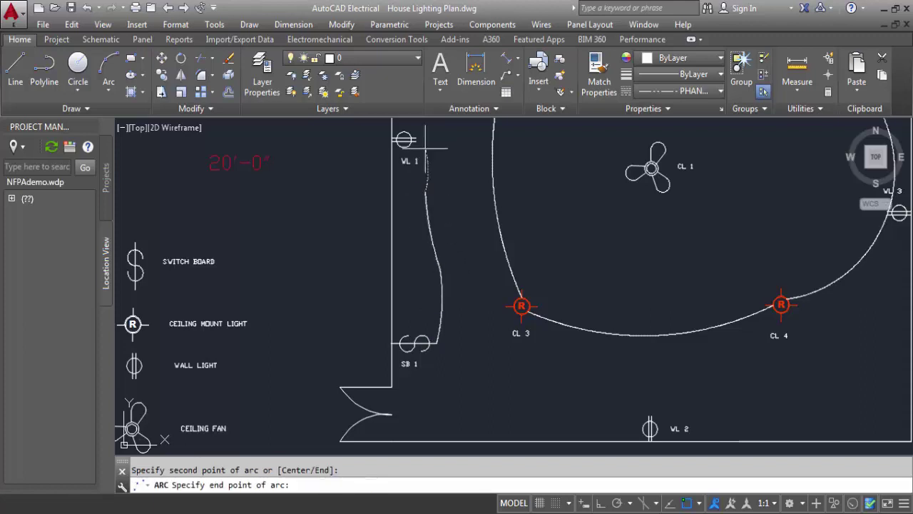
pyautogui.click(416, 137)
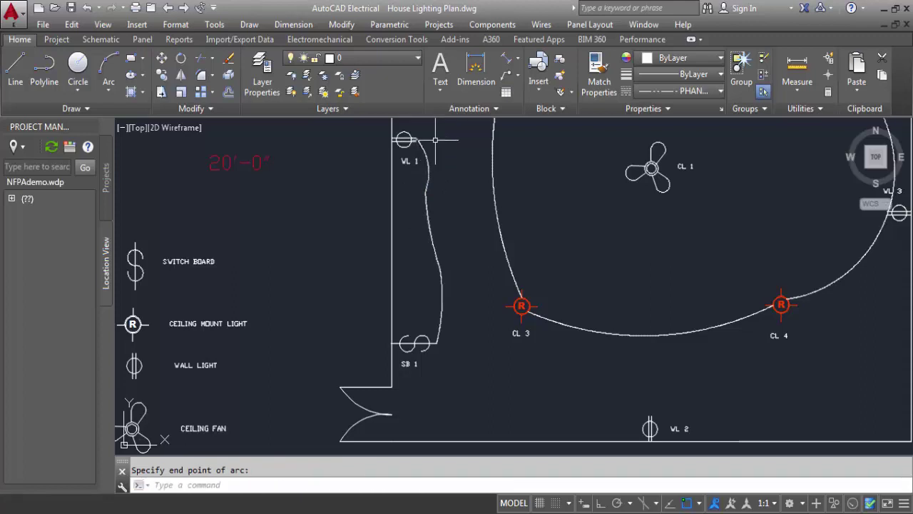
pyautogui.scroll(-3, 416, 138)
pyautogui.scroll(5, 481, 320)
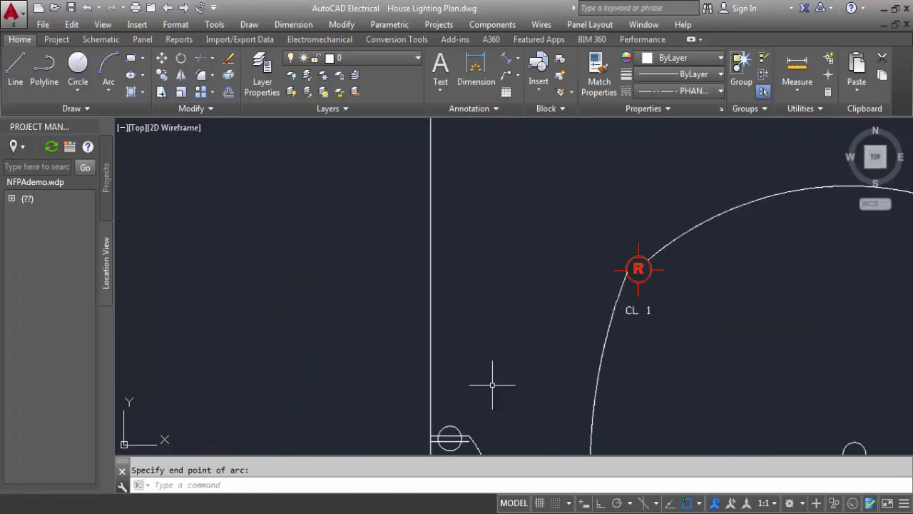
pyautogui.moveTo(489, 380); pyautogui.dragTo(448, 237, button='middle')
# Continue the wire from WL 1 with two arcs curving up around the top of the room
pyautogui.press('Return')
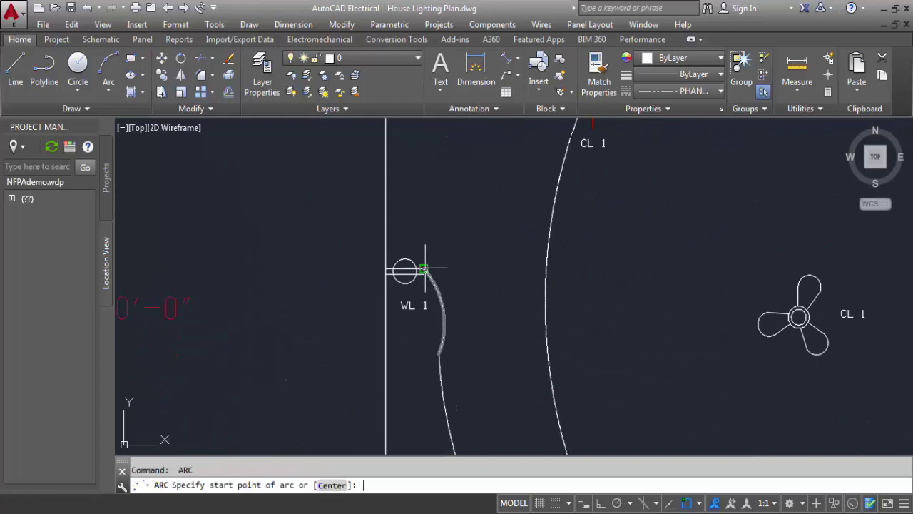
pyautogui.click(426, 270)
pyautogui.click(451, 210)
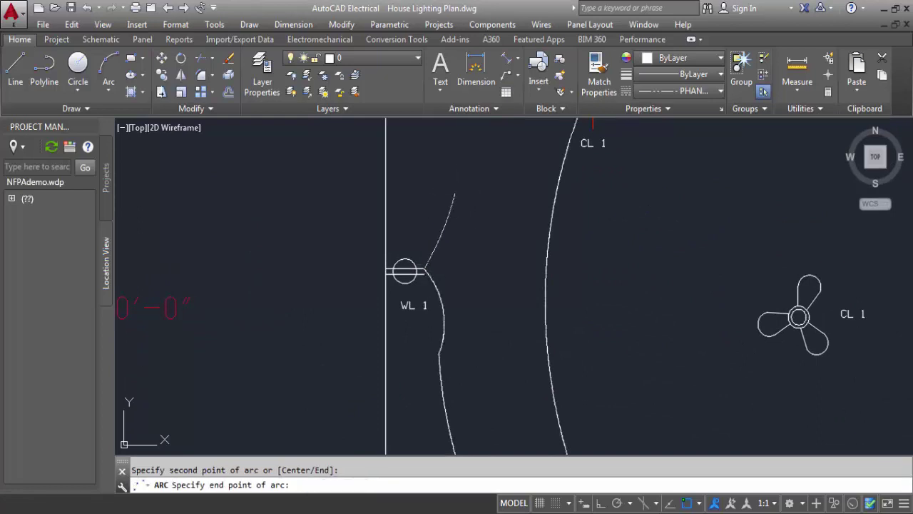
pyautogui.click(471, 141)
pyautogui.press('Return')
pyautogui.click(471, 141)
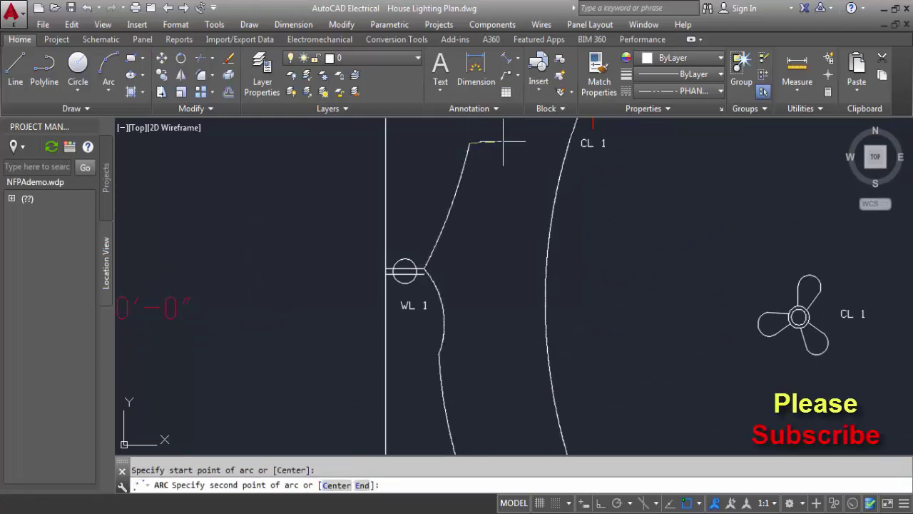
pyautogui.moveTo(499, 139); pyautogui.dragTo(486, 306, button='middle')
pyautogui.click(511, 203)
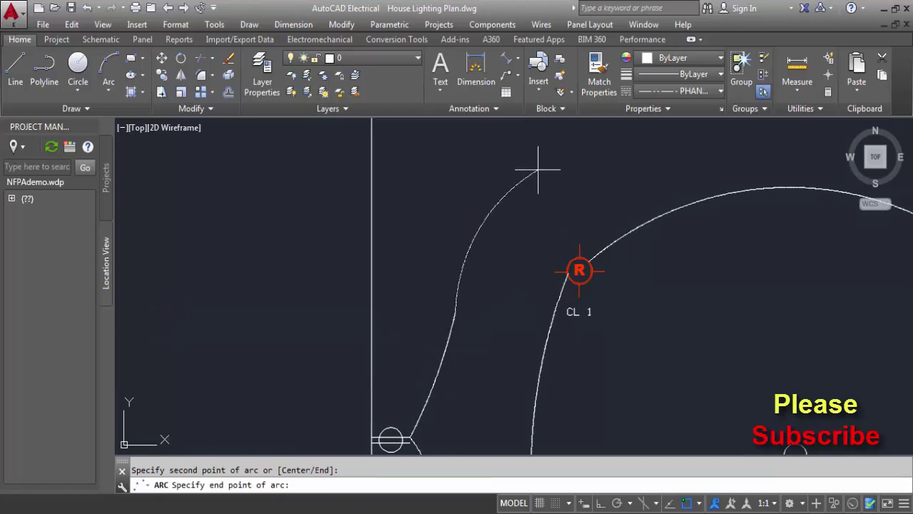
pyautogui.scroll(2, 528, 185)
pyautogui.scroll(3, 485, 285)
pyautogui.click(542, 259)
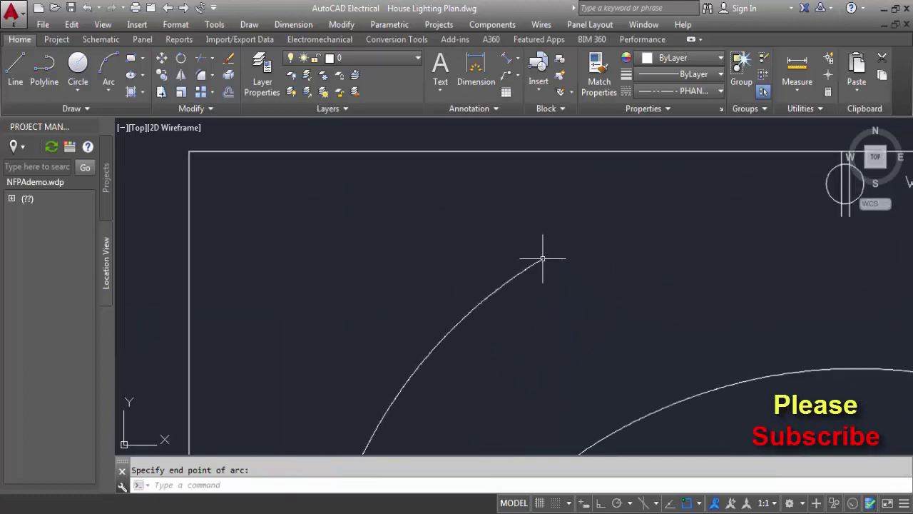
# Extend the wire with two more arcs across to beside wall light WL 4
pyautogui.press('Return')
pyautogui.click(545, 257)
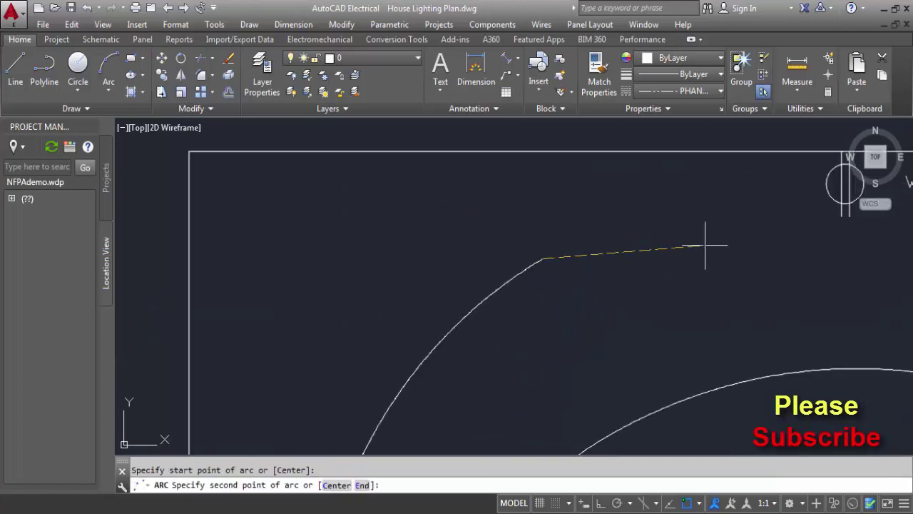
pyautogui.click(728, 242)
pyautogui.click(782, 238)
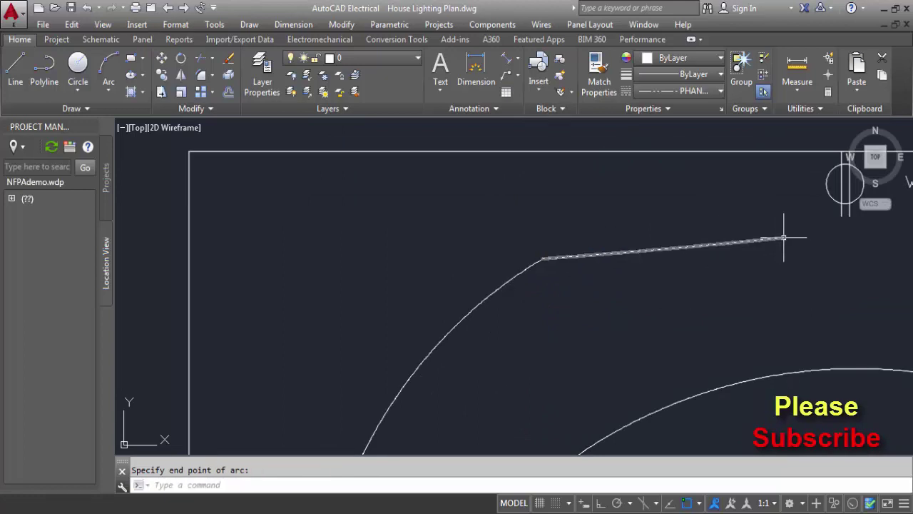
pyautogui.press('Return')
pyautogui.click(785, 237)
pyautogui.click(829, 237)
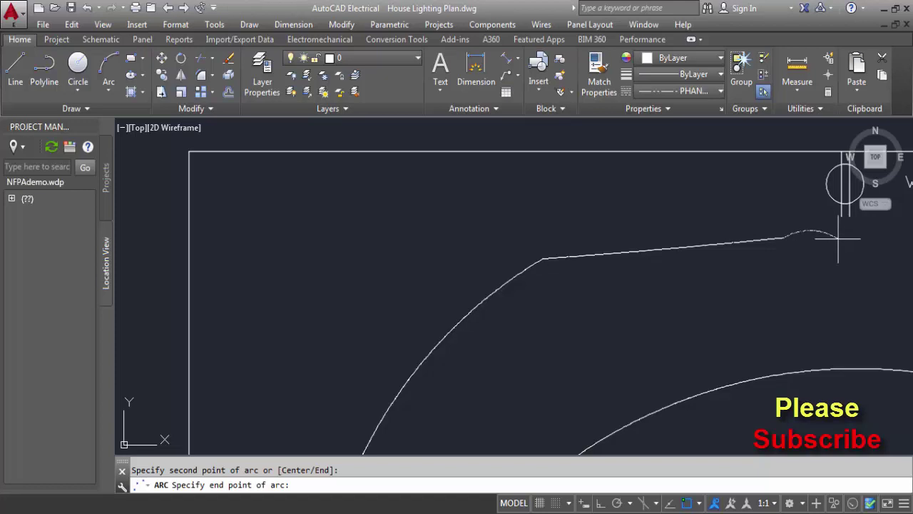
pyautogui.click(843, 234)
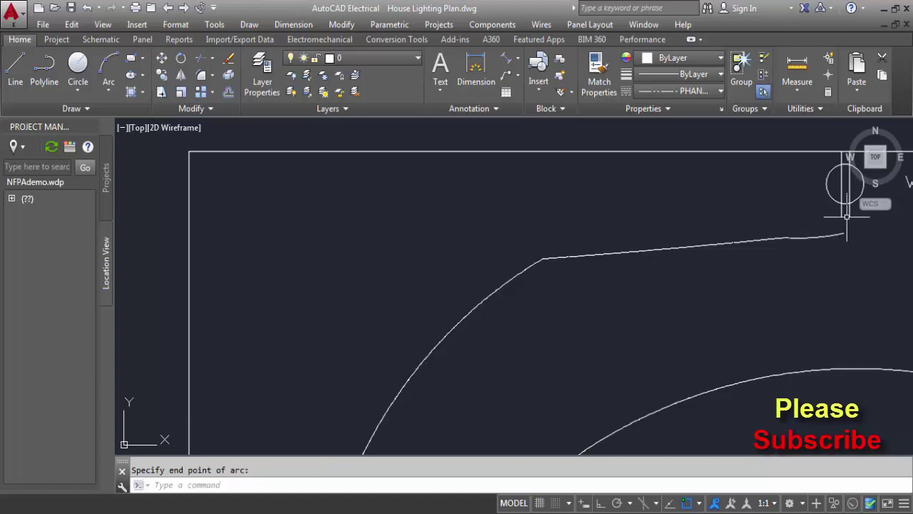
# Erase the two stray arc segments near WL 4, keeping the remaining arc
pyautogui.press('Return')
pyautogui.click(842, 234)
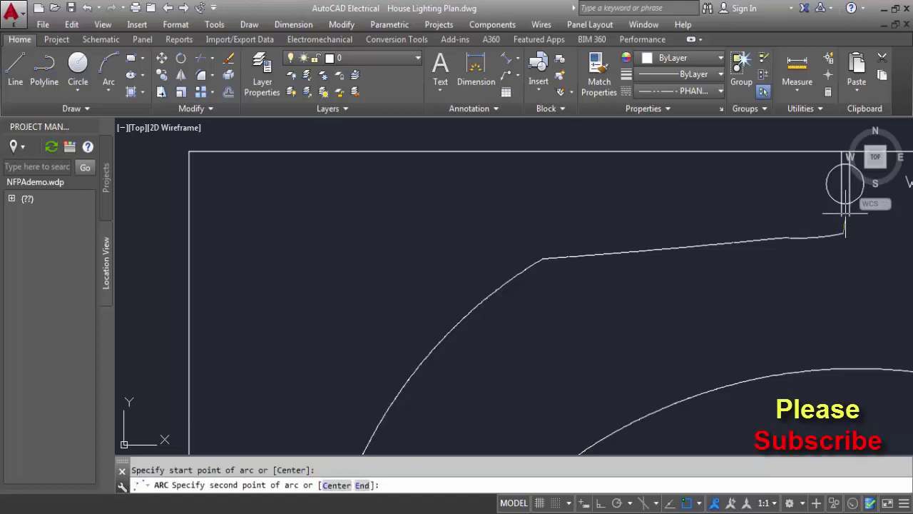
pyautogui.scroll(-2, 761, 261)
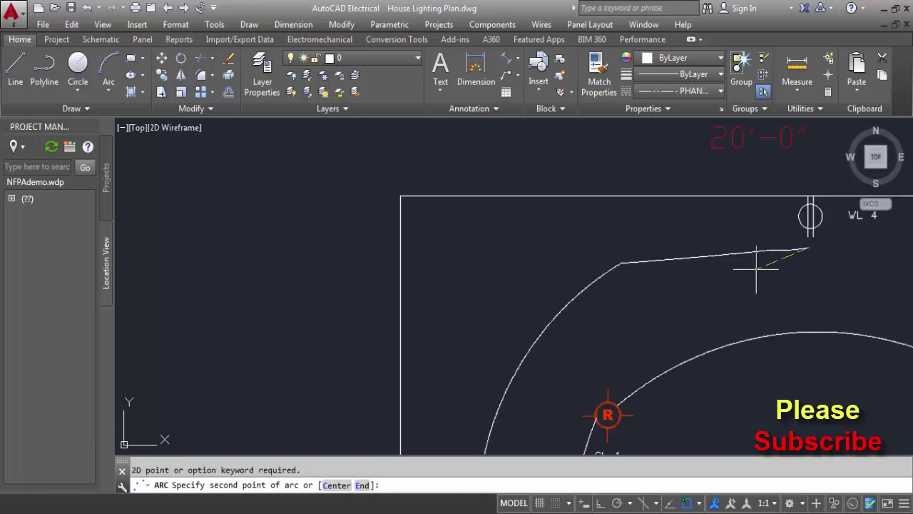
pyautogui.press('Escape')
pyautogui.click(756, 266)
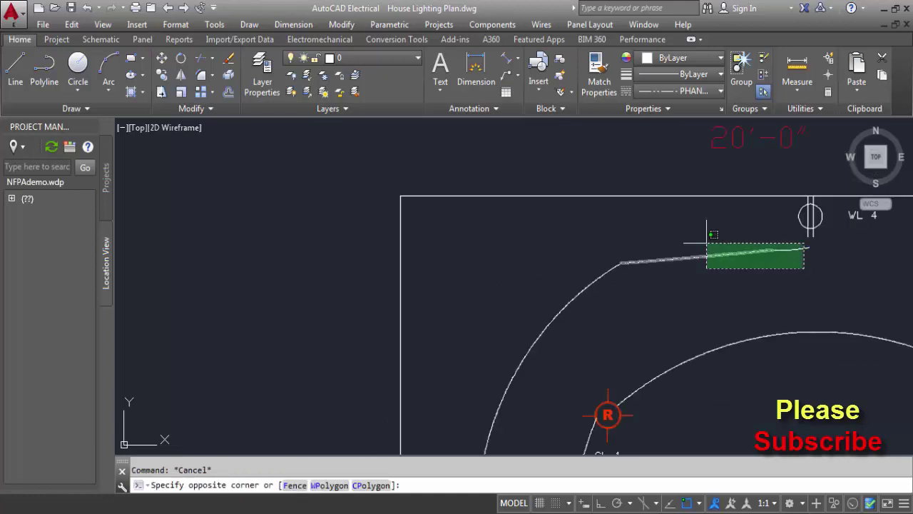
pyautogui.click(708, 242)
pyautogui.press('Delete')
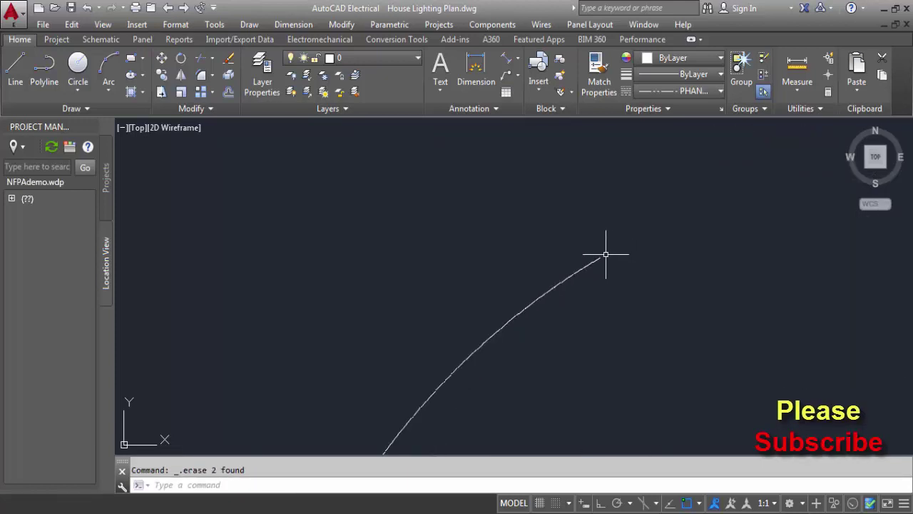
pyautogui.press('Return')
pyautogui.click(599, 257)
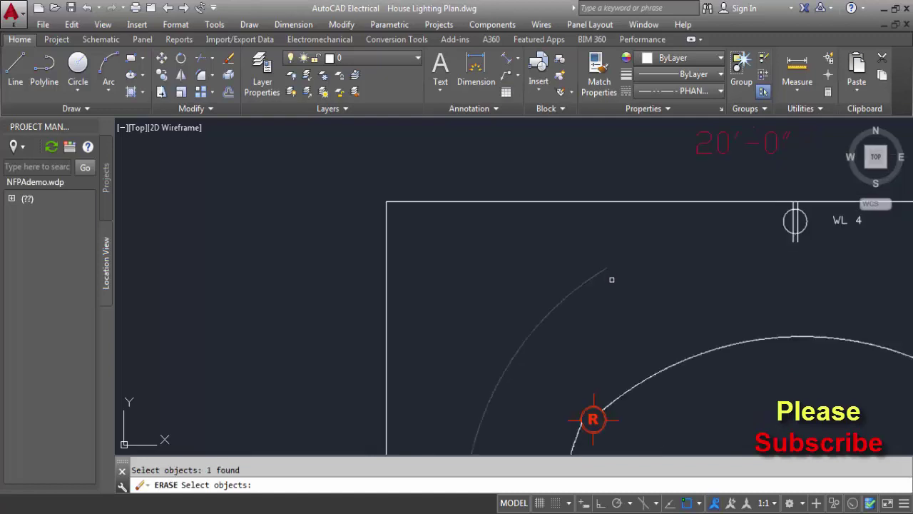
pyautogui.press('Escape')
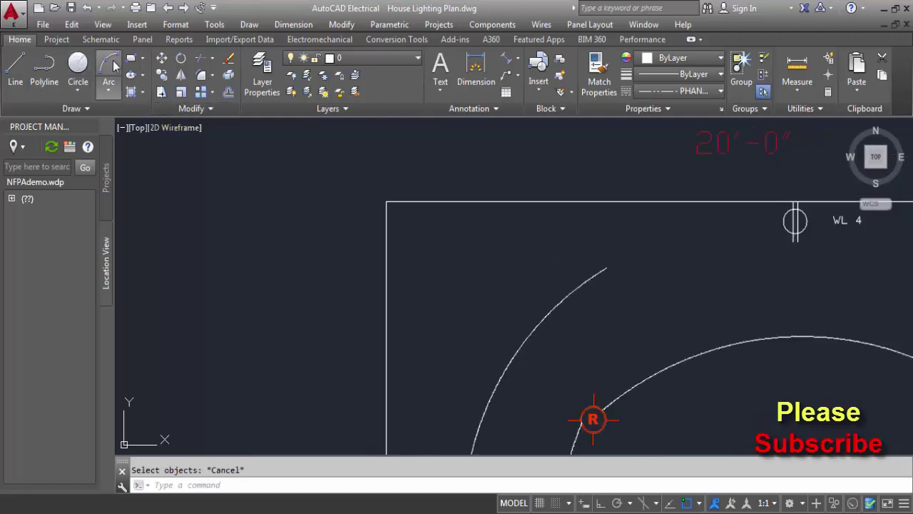
# Redraw the final arc from the remaining wire end to wall light WL 4
pyautogui.click(108, 68)
pyautogui.click(607, 267)
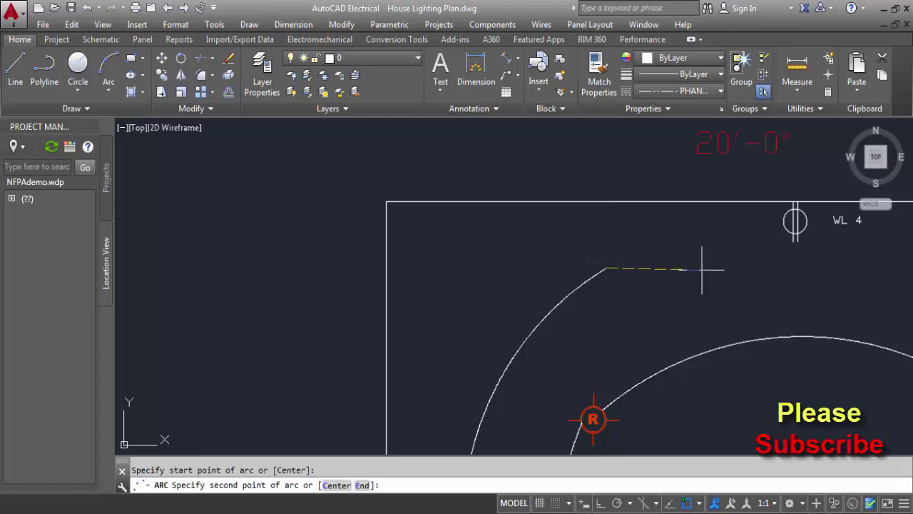
pyautogui.click(720, 249)
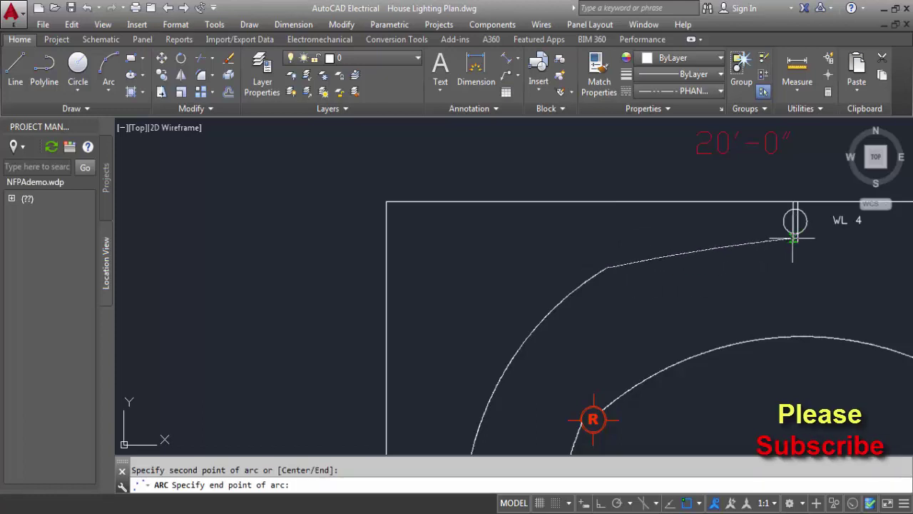
pyautogui.click(793, 239)
pyautogui.scroll(-4, 793, 256)
pyautogui.moveTo(784, 307); pyautogui.dragTo(481, 245, button='middle')
pyautogui.scroll(4, 482, 246)
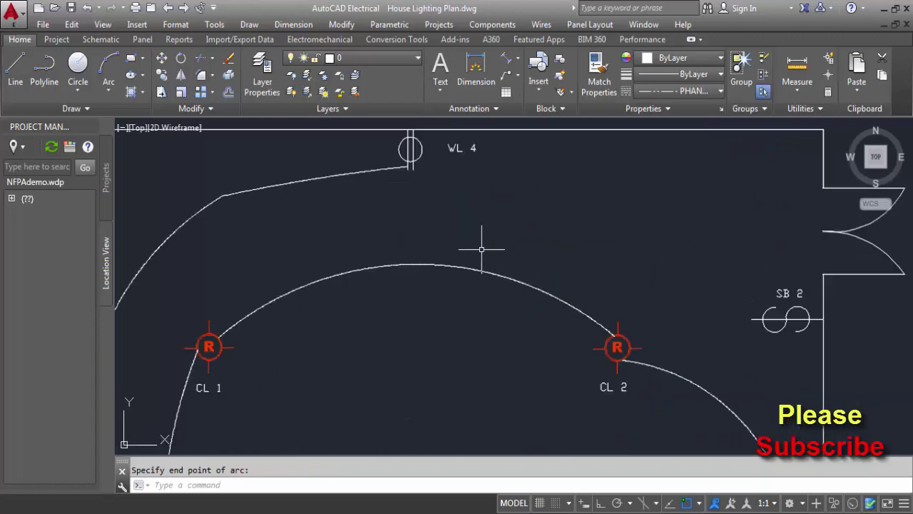
pyautogui.scroll(-2, 481, 249)
pyautogui.scroll(-2, 481, 249)
pyautogui.moveTo(487, 297)
pyautogui.mouseDown(button='middle')
pyautogui.moveTo(530, 183)
pyautogui.moveTo(346, 358)
pyautogui.mouseUp(button='middle')
pyautogui.scroll(2, 346, 359)
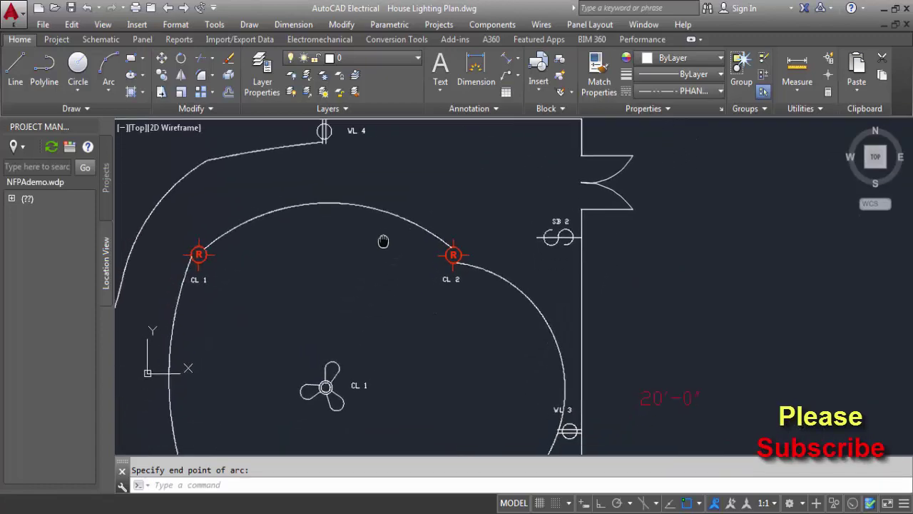
pyautogui.moveTo(381, 241); pyautogui.dragTo(401, 224, button='middle')
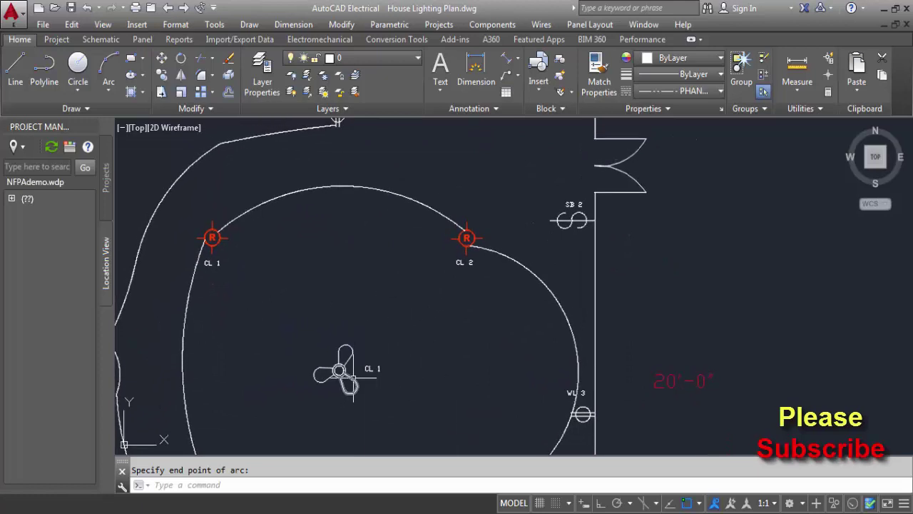
pyautogui.press('Return')
# Draw arcs from the ceiling fan CL 1 to CL 2, and from CL 2 to switchboard SB 2
pyautogui.click(339, 371)
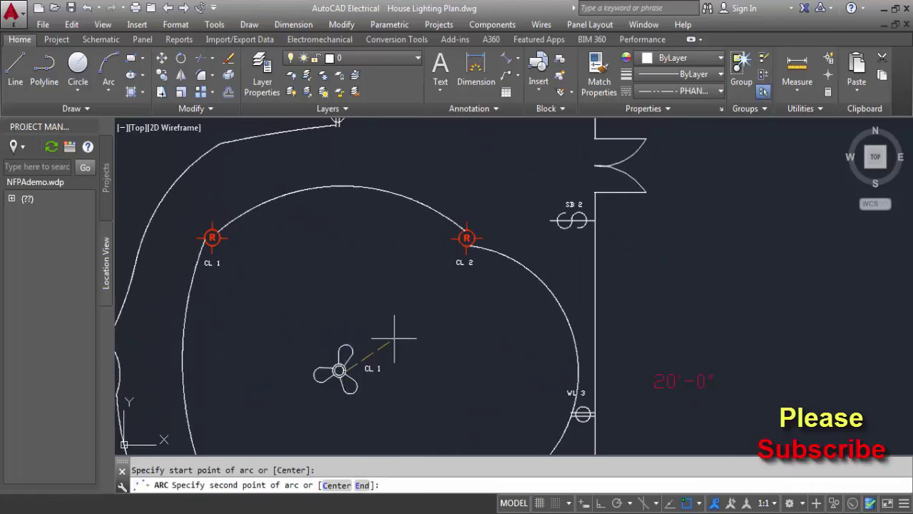
pyautogui.click(420, 311)
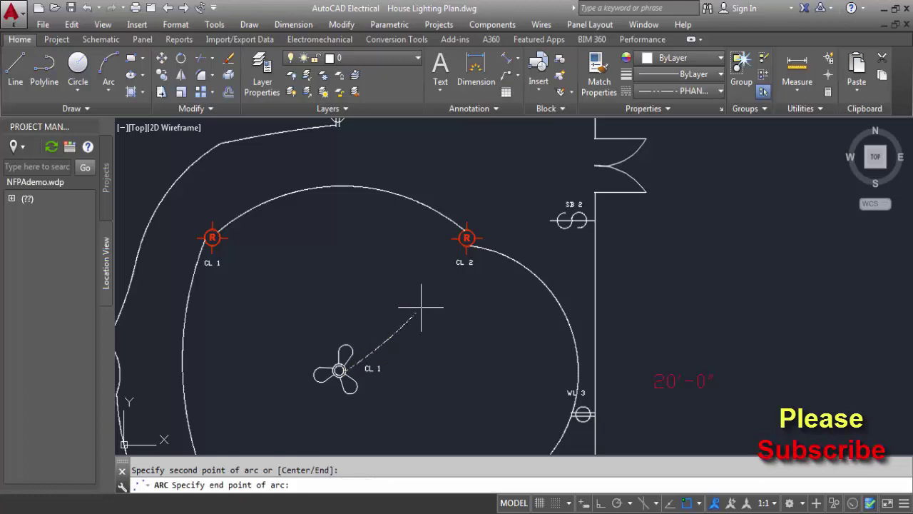
pyautogui.click(462, 241)
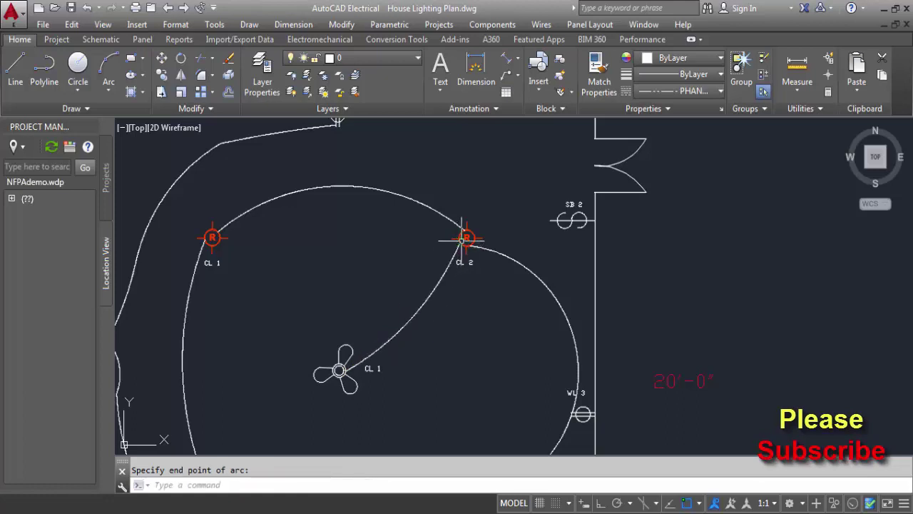
pyautogui.press('Return')
pyautogui.click(466, 237)
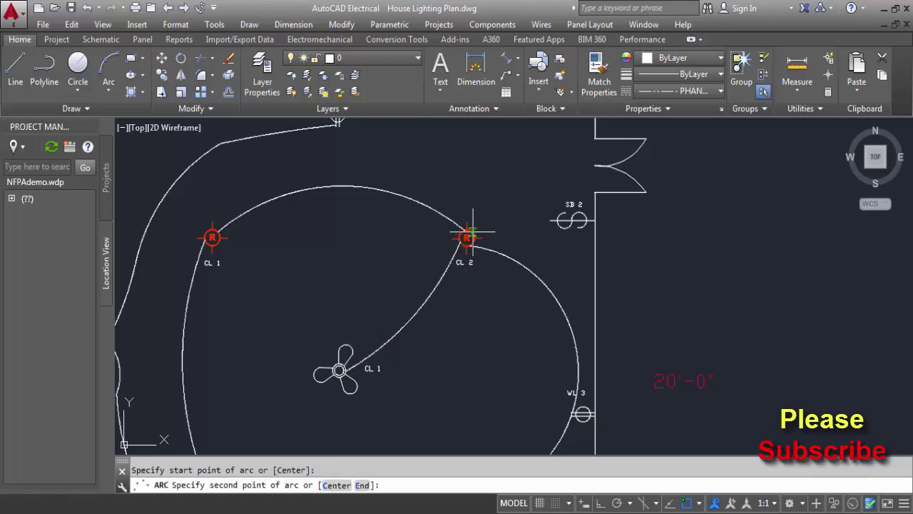
pyautogui.click(525, 207)
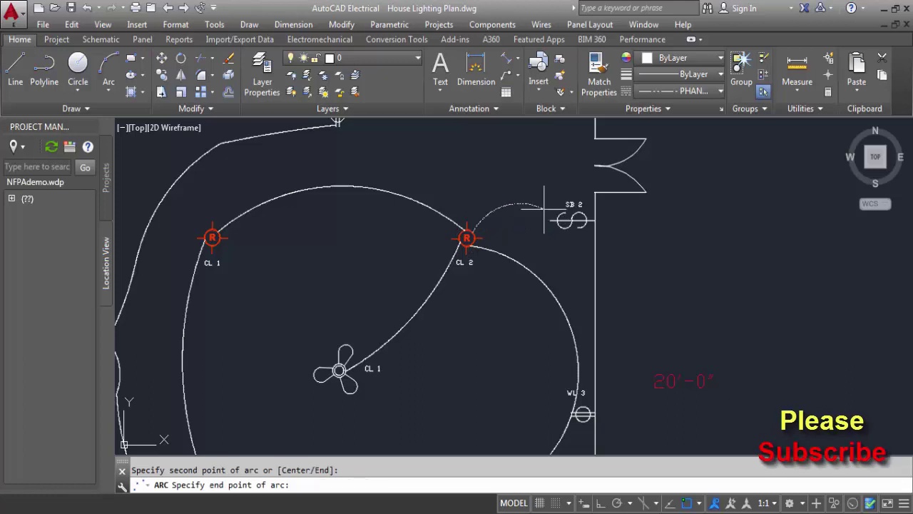
pyautogui.click(558, 218)
# Run an arc from SB 2 curving up to the wall light on the top wall
pyautogui.moveTo(564, 222); pyautogui.dragTo(585, 287, button='middle')
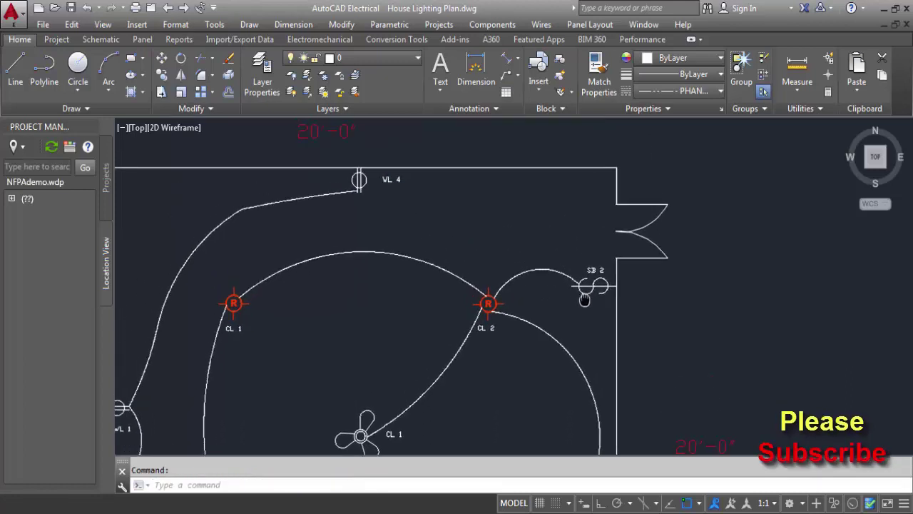
pyautogui.press('Return')
pyautogui.click(583, 284)
pyautogui.click(537, 212)
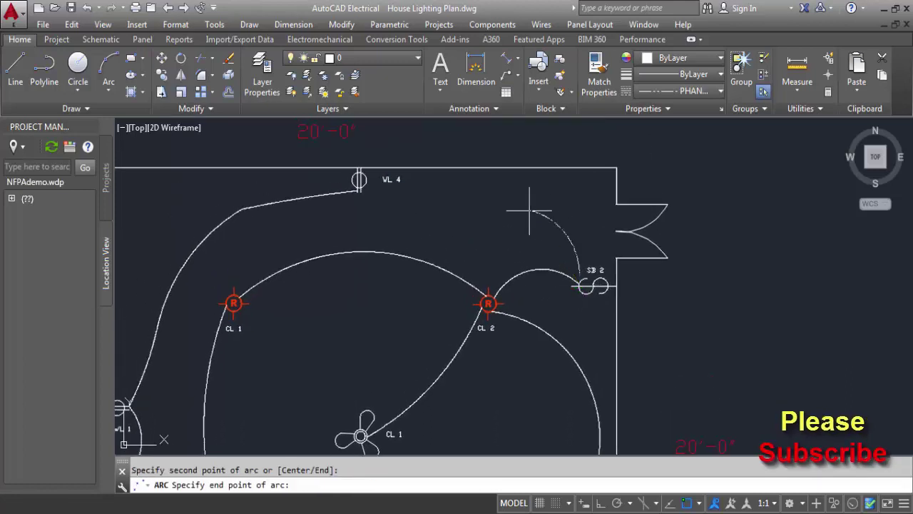
pyautogui.click(361, 182)
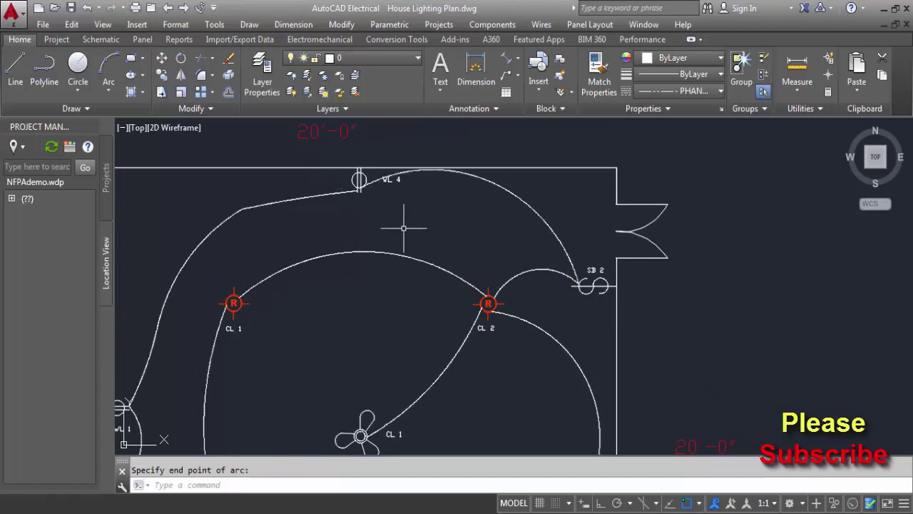
pyautogui.scroll(-5, 400, 285)
pyautogui.scroll(2, 457, 292)
# Draw a first arc from switchboard SB 1 ending short of the bottom wall light
pyautogui.scroll(4, 446, 337)
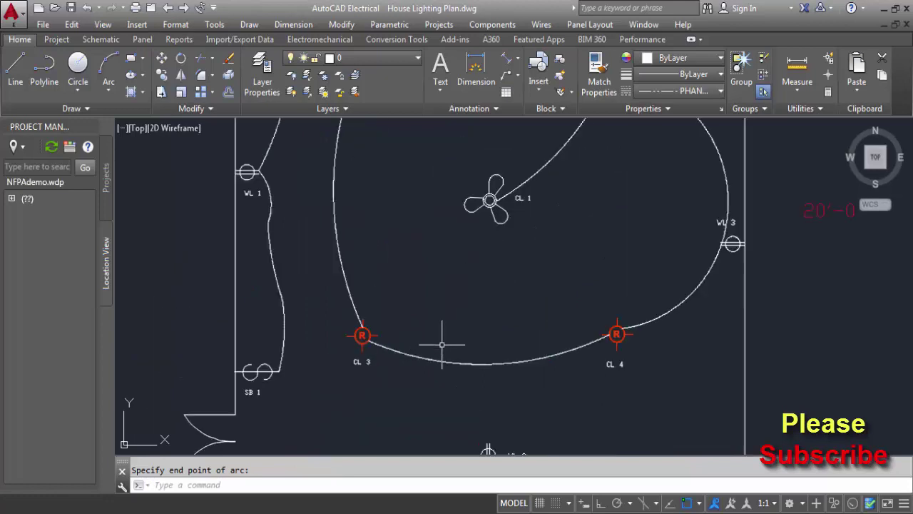
pyautogui.scroll(-2, 438, 343)
pyautogui.moveTo(421, 350); pyautogui.dragTo(526, 320, button='middle')
pyautogui.press('Return')
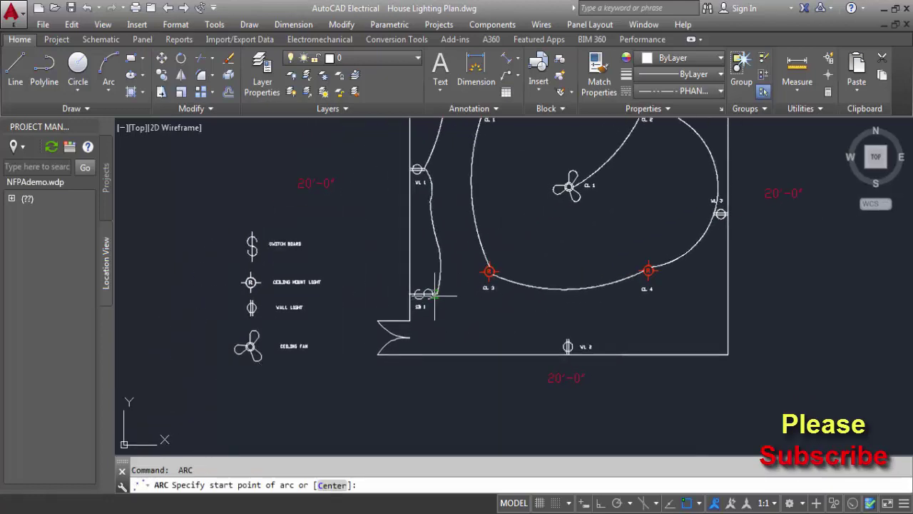
pyautogui.click(433, 294)
pyautogui.click(510, 322)
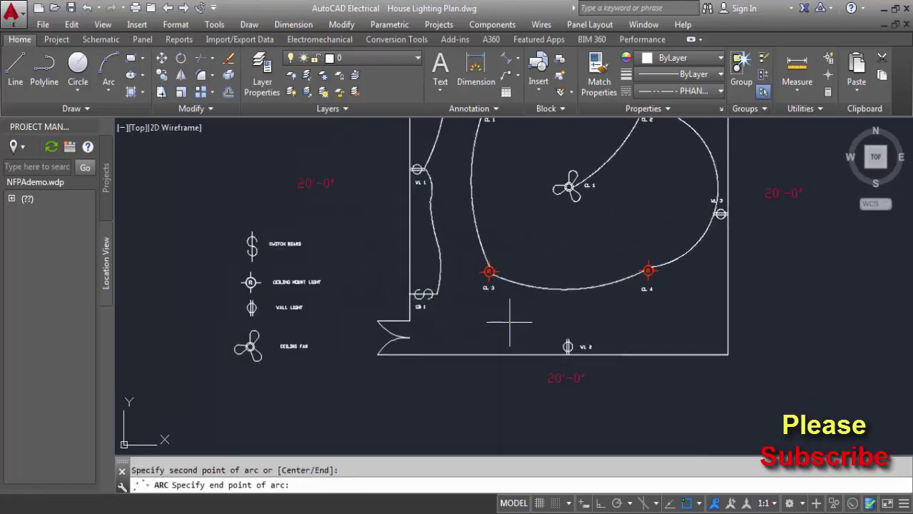
pyautogui.click(534, 326)
# Discard a misdirected arc and finish the wire with an arc to wall light VL 2
pyautogui.press('Return')
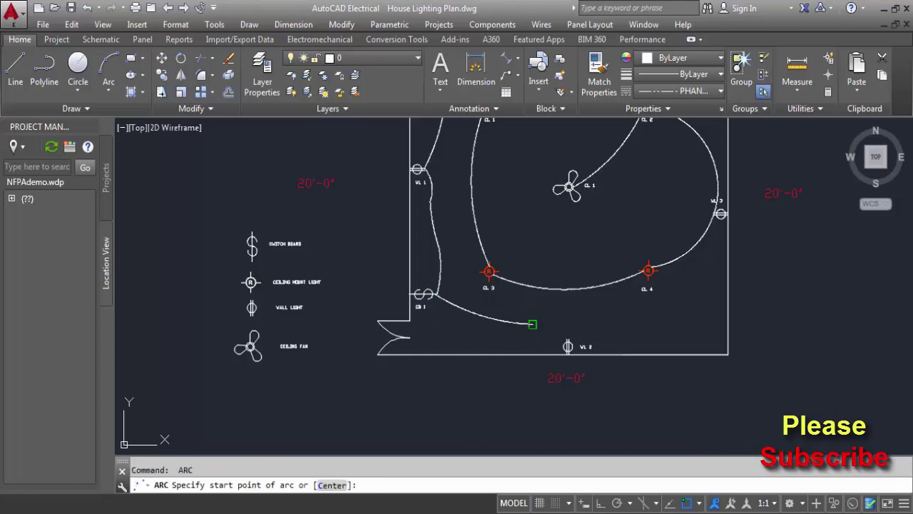
pyautogui.click(533, 325)
pyautogui.click(568, 338)
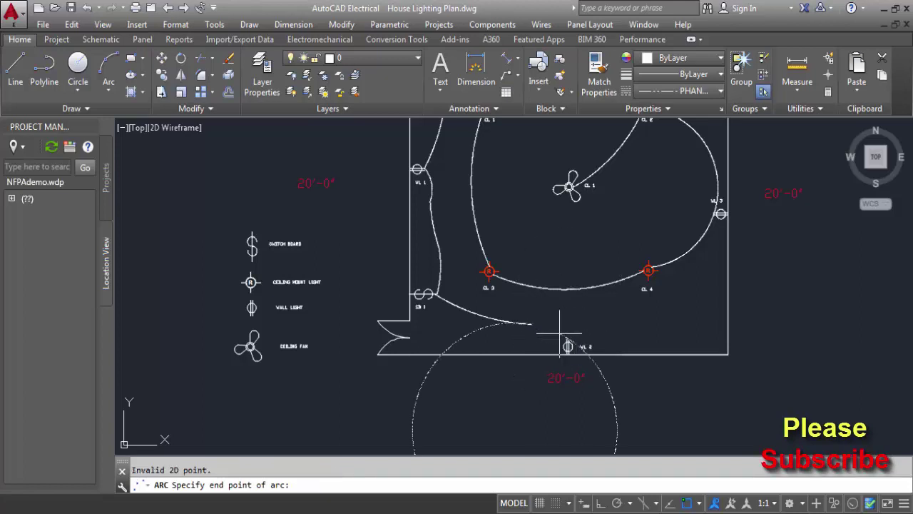
pyautogui.press('Escape')
pyautogui.scroll(2, 539, 326)
pyautogui.press('Return')
pyautogui.click(532, 322)
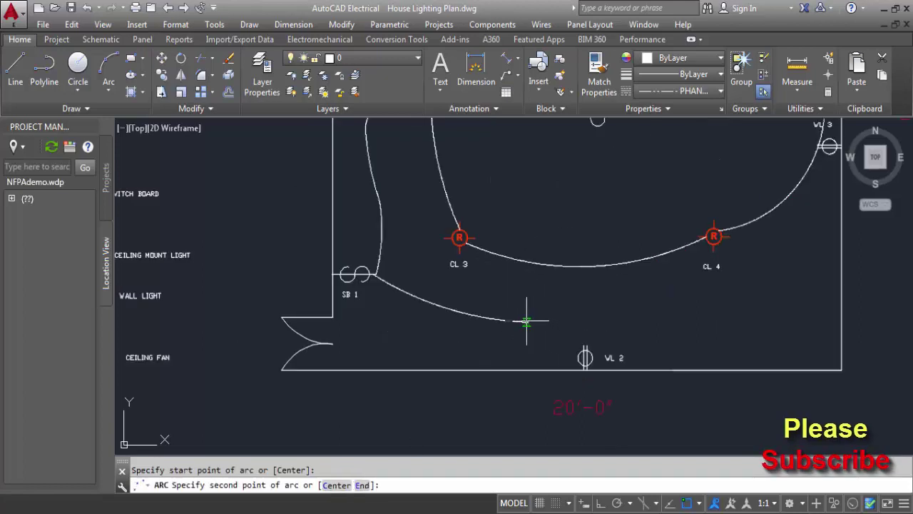
pyautogui.click(556, 319)
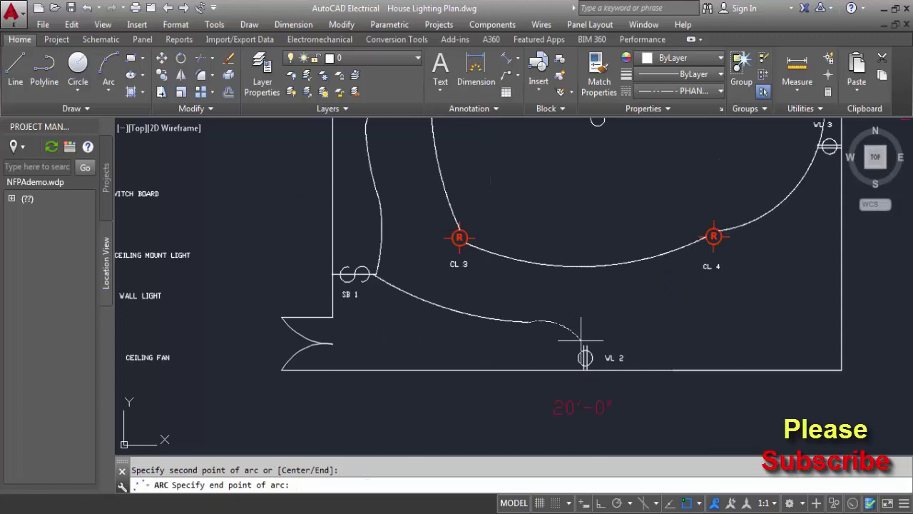
pyautogui.click(585, 337)
pyautogui.press('Escape')
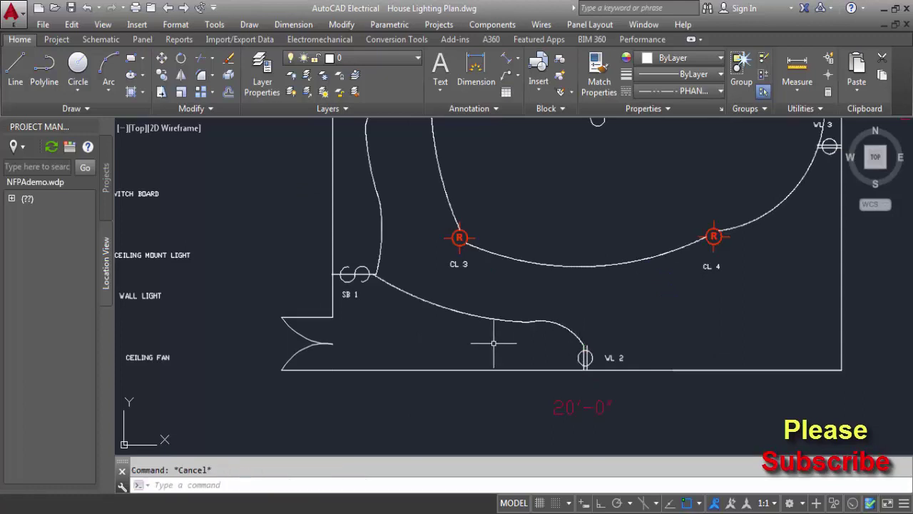
pyautogui.scroll(2, 479, 337)
pyautogui.scroll(-5, 470, 317)
pyautogui.scroll(-3, 468, 305)
pyautogui.scroll(3, 467, 305)
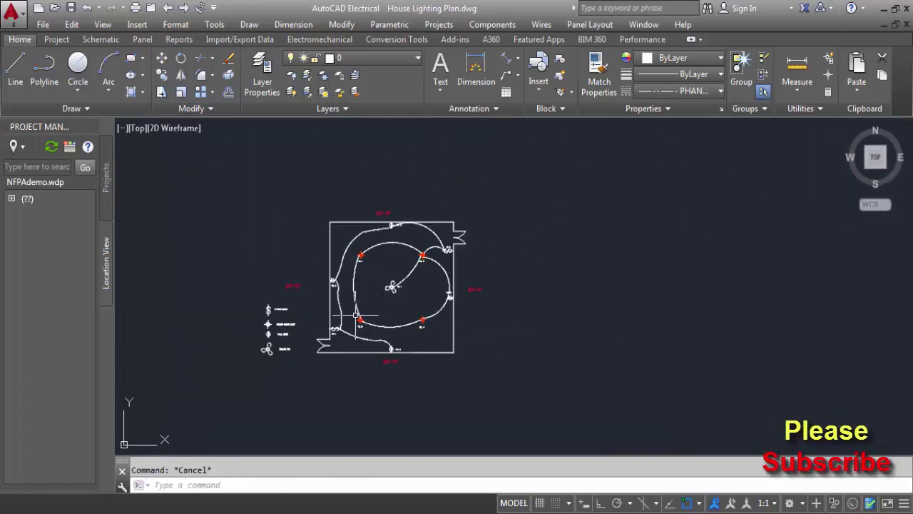
pyautogui.scroll(3, 400, 314)
pyautogui.moveTo(362, 322)
pyautogui.mouseDown(button='middle')
pyautogui.moveTo(467, 372)
pyautogui.moveTo(419, 307)
pyautogui.mouseUp(button='middle')
pyautogui.scroll(-2, 483, 306)
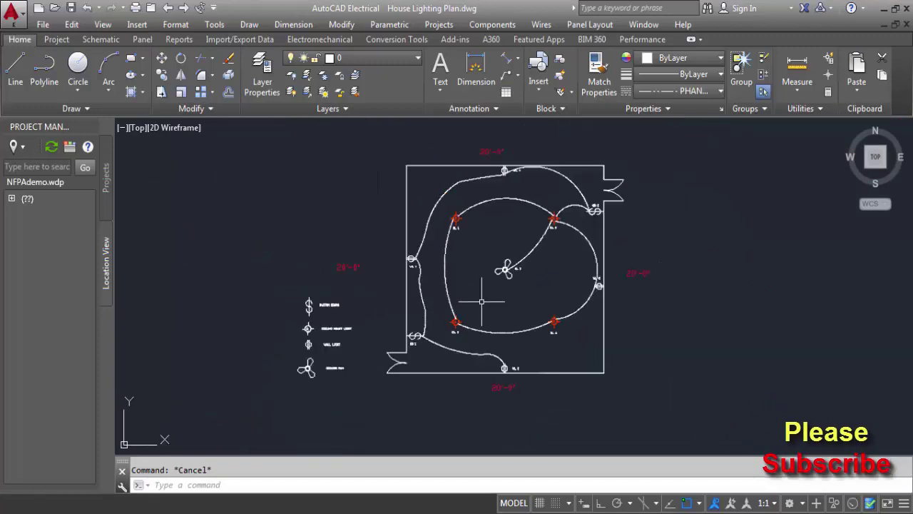
pyautogui.scroll(2, 473, 310)
pyautogui.scroll(2, 473, 311)
pyautogui.moveTo(475, 285); pyautogui.dragTo(421, 363, button='middle')
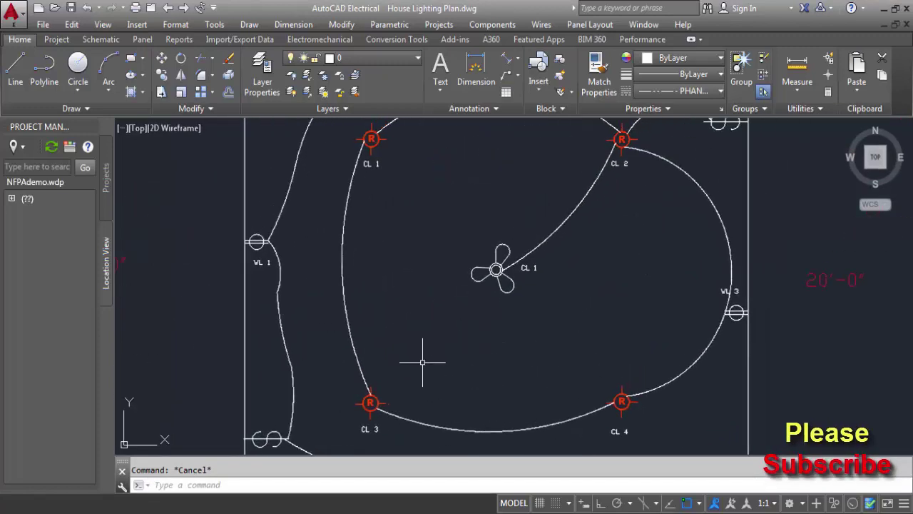
pyautogui.scroll(-2, 422, 362)
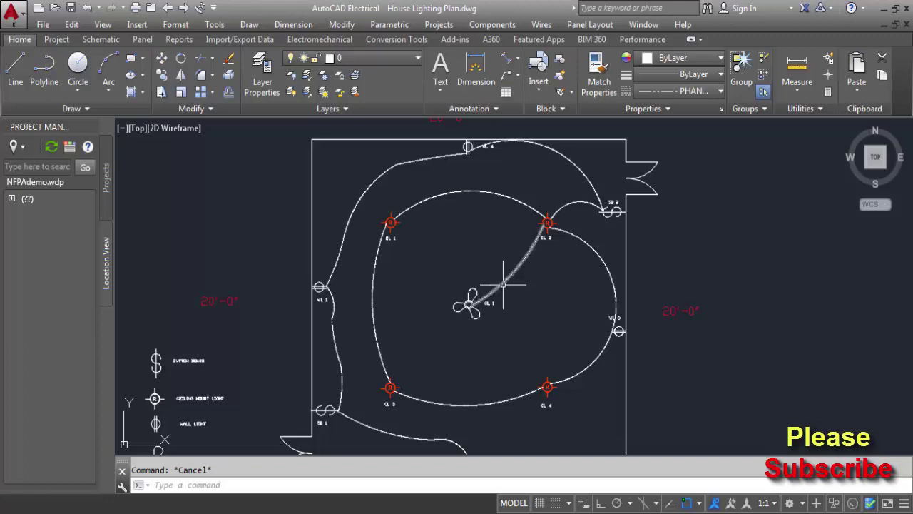
pyautogui.scroll(-2, 500, 277)
pyautogui.moveTo(473, 291); pyautogui.dragTo(401, 318, button='middle')
pyautogui.scroll(1, 337, 334)
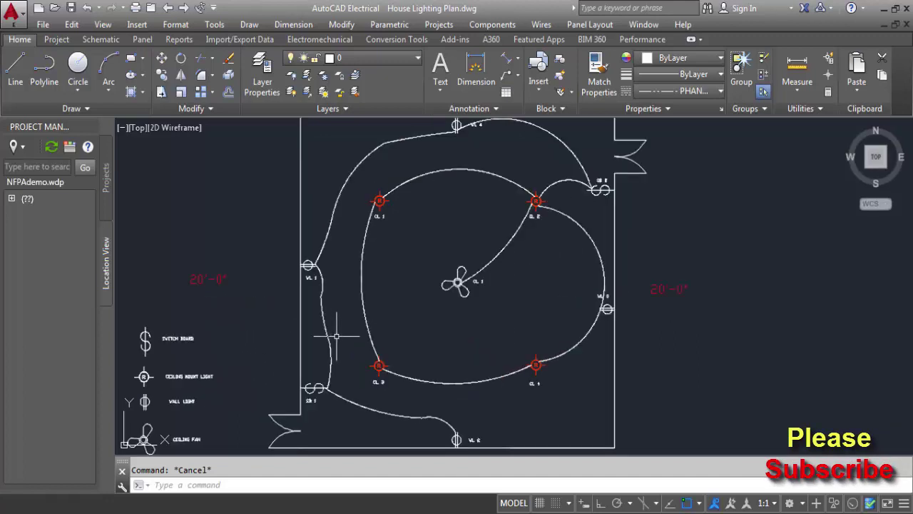
pyautogui.scroll(1, 338, 334)
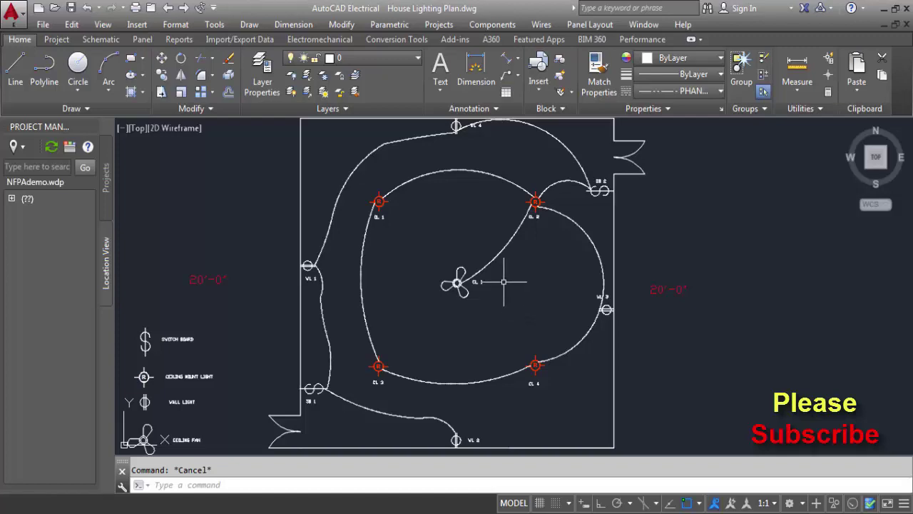
pyautogui.scroll(-2, 507, 319)
pyautogui.scroll(4, 264, 428)
pyautogui.scroll(1, 264, 428)
pyautogui.scroll(2, 378, 276)
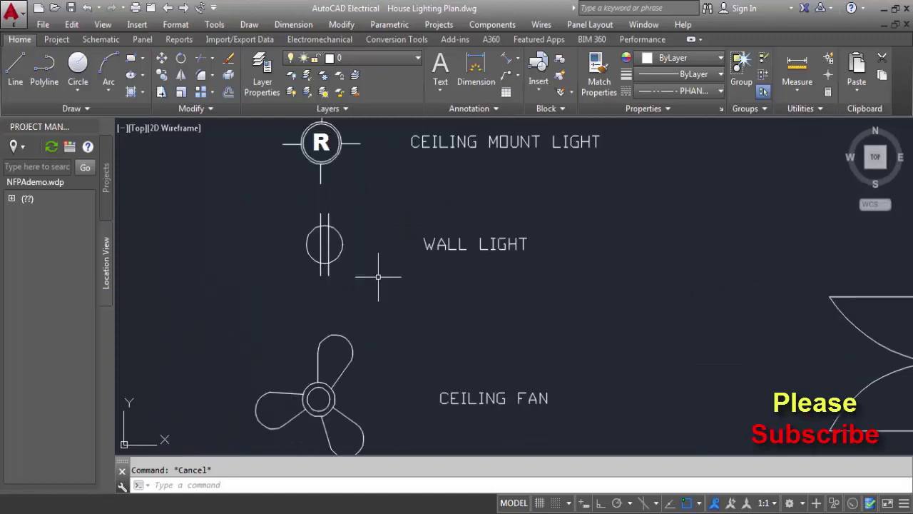
pyautogui.moveTo(378, 275); pyautogui.dragTo(346, 404, button='middle')
pyautogui.moveTo(299, 222); pyautogui.dragTo(331, 288, button='middle')
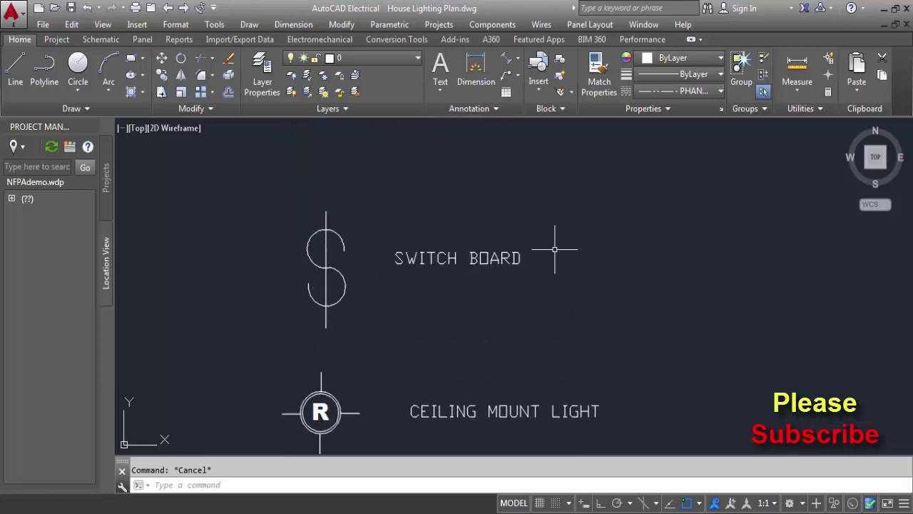
pyautogui.scroll(-5, 377, 275)
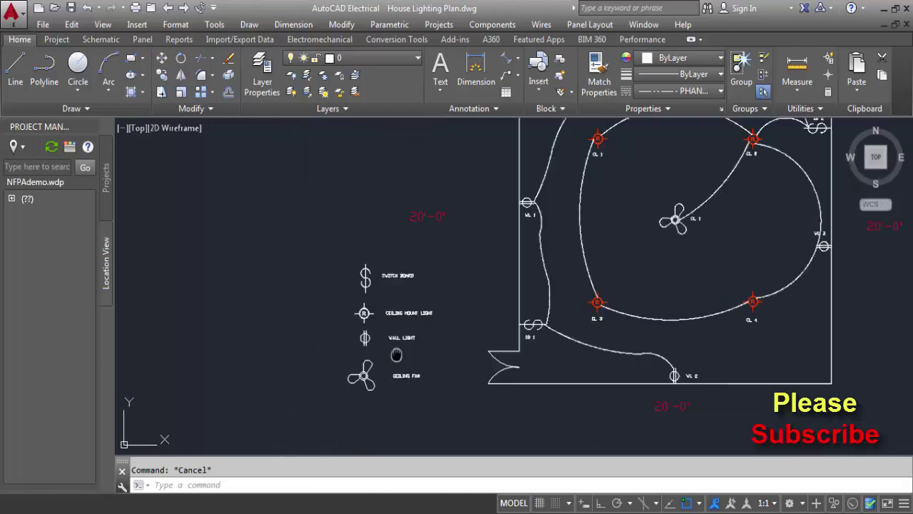
pyautogui.scroll(2, 456, 350)
pyautogui.scroll(4, 299, 300)
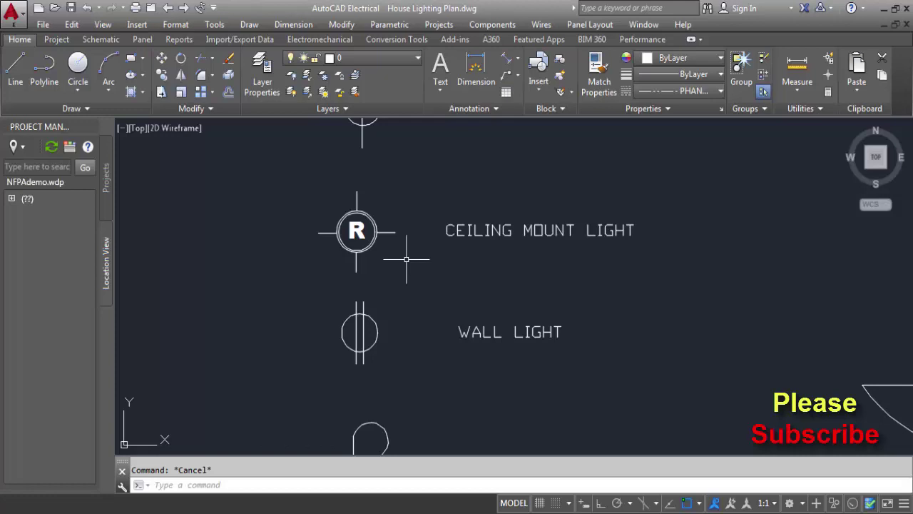
pyautogui.scroll(-3, 406, 259)
pyautogui.scroll(-3, 646, 260)
pyautogui.scroll(6, 635, 238)
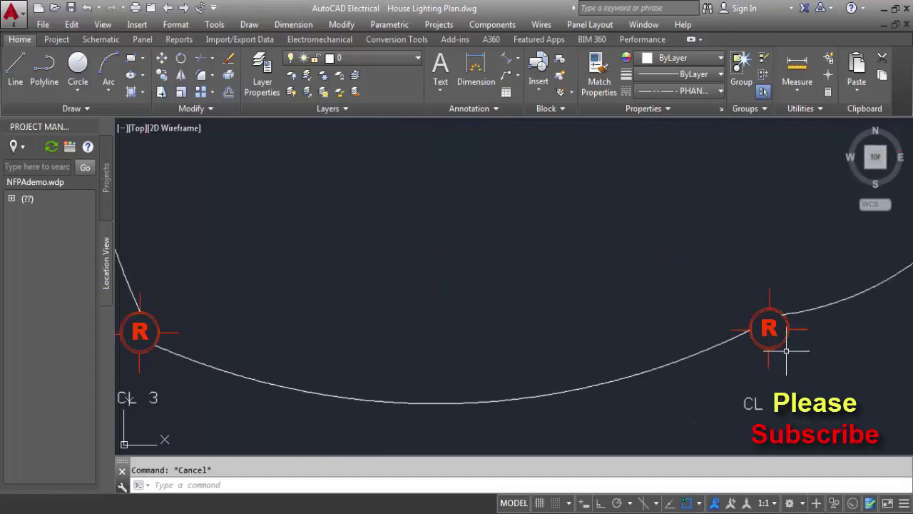
pyautogui.scroll(-2, 785, 351)
pyautogui.scroll(-3, 781, 351)
pyautogui.scroll(3, 553, 363)
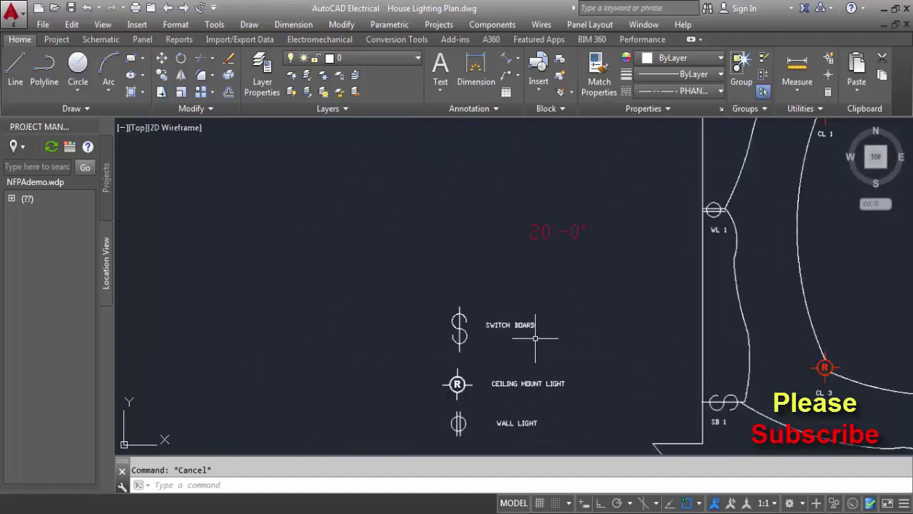
pyautogui.scroll(-2, 462, 329)
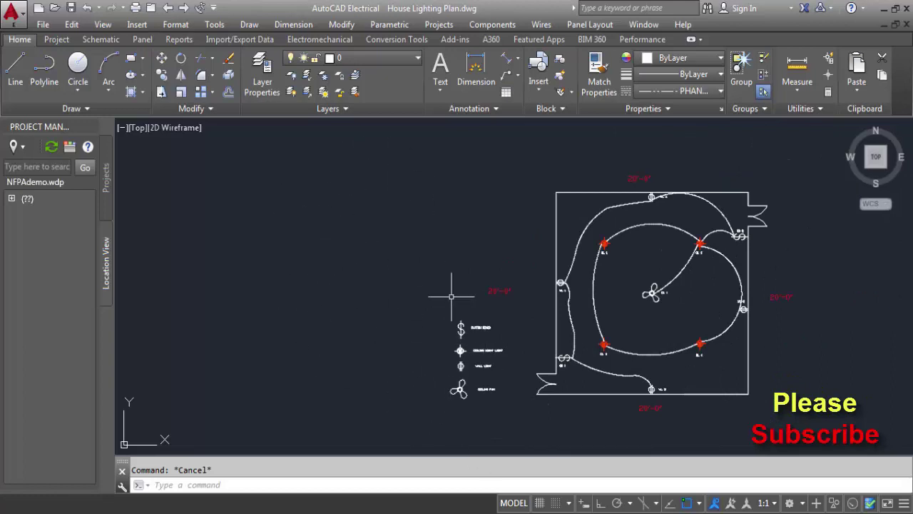
pyautogui.scroll(3, 459, 392)
pyautogui.scroll(1, 441, 267)
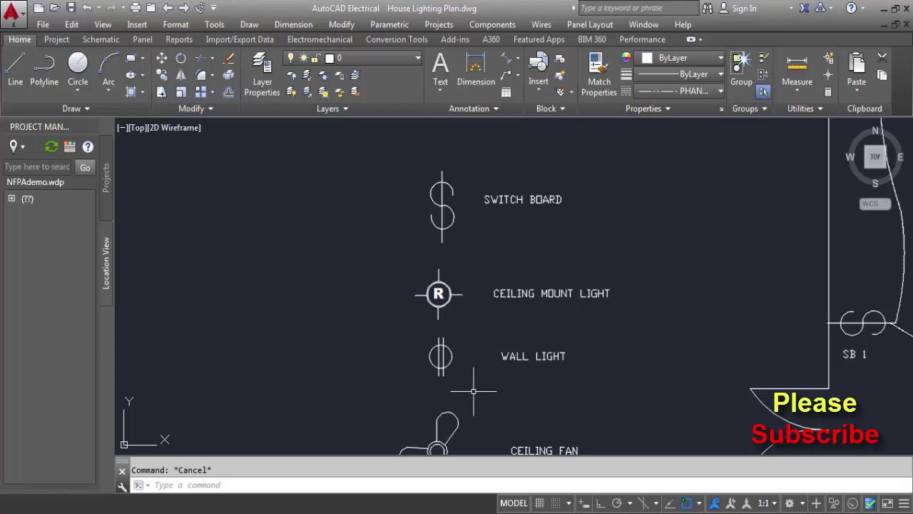
pyautogui.scroll(-4, 473, 391)
pyautogui.scroll(-1, 499, 400)
pyautogui.scroll(-1, 400, 378)
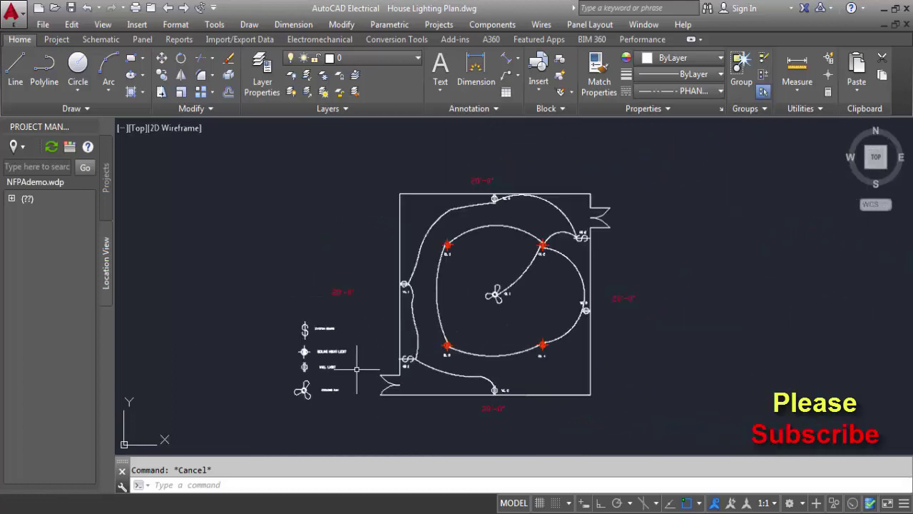
pyautogui.scroll(4, 357, 369)
pyautogui.scroll(-2, 357, 369)
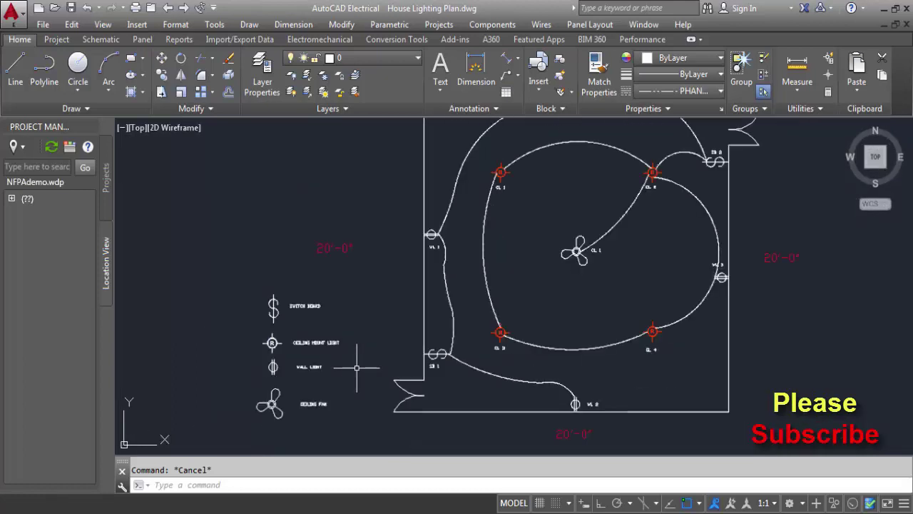